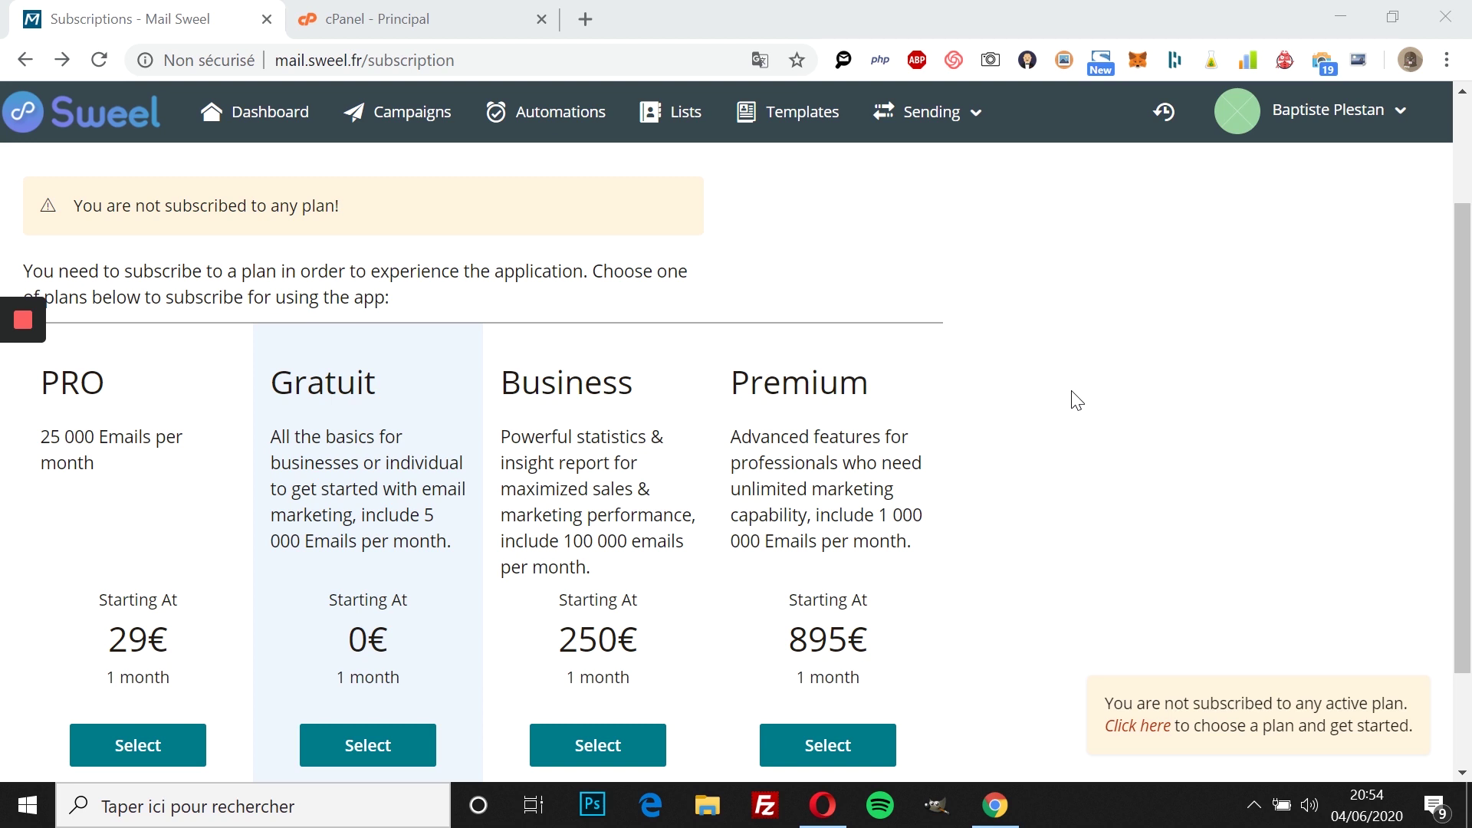
Step: Reload the Sweel subscription page over https
click(278, 60)
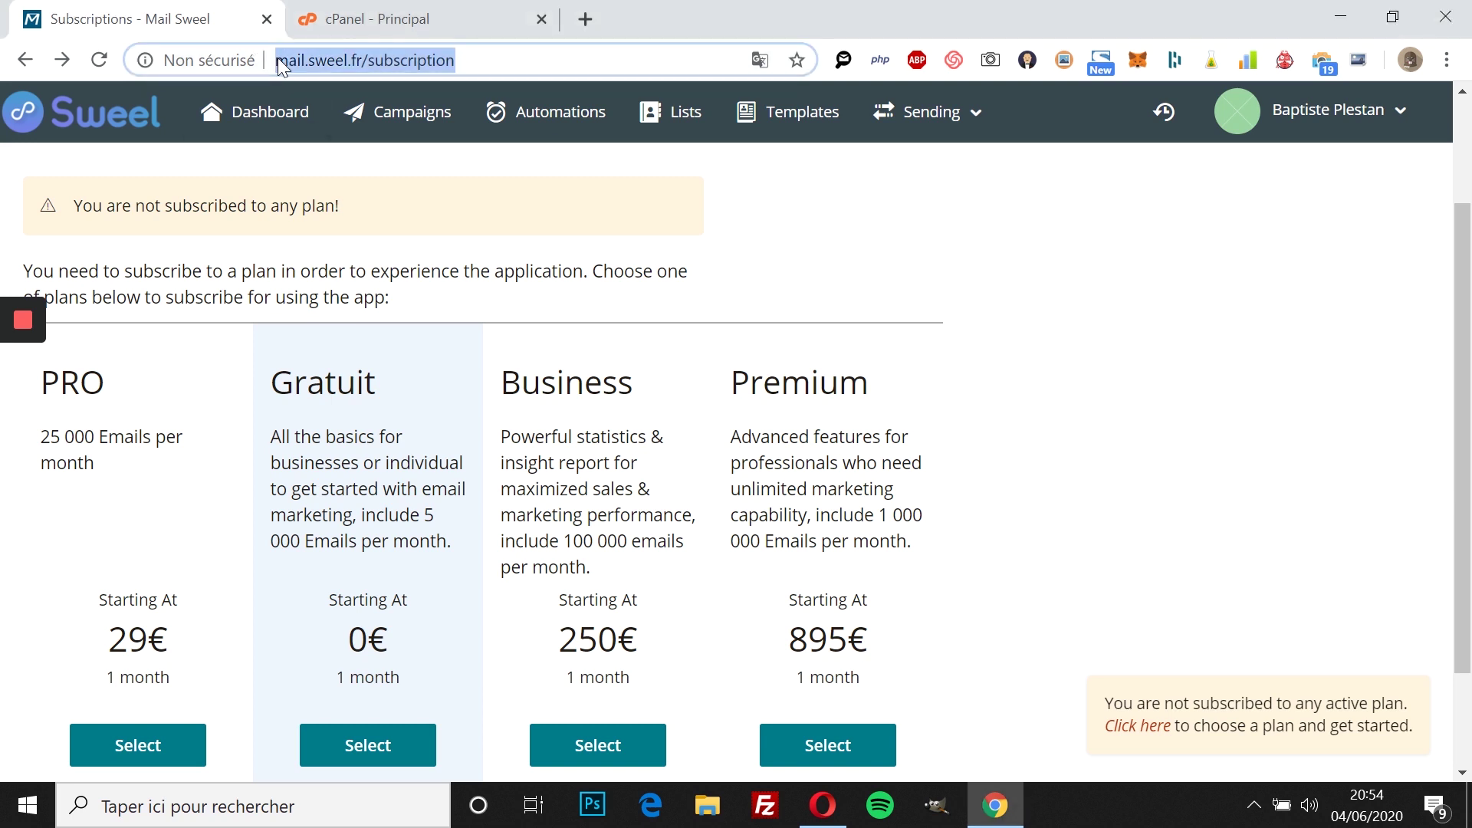
click(278, 60)
text(https:)
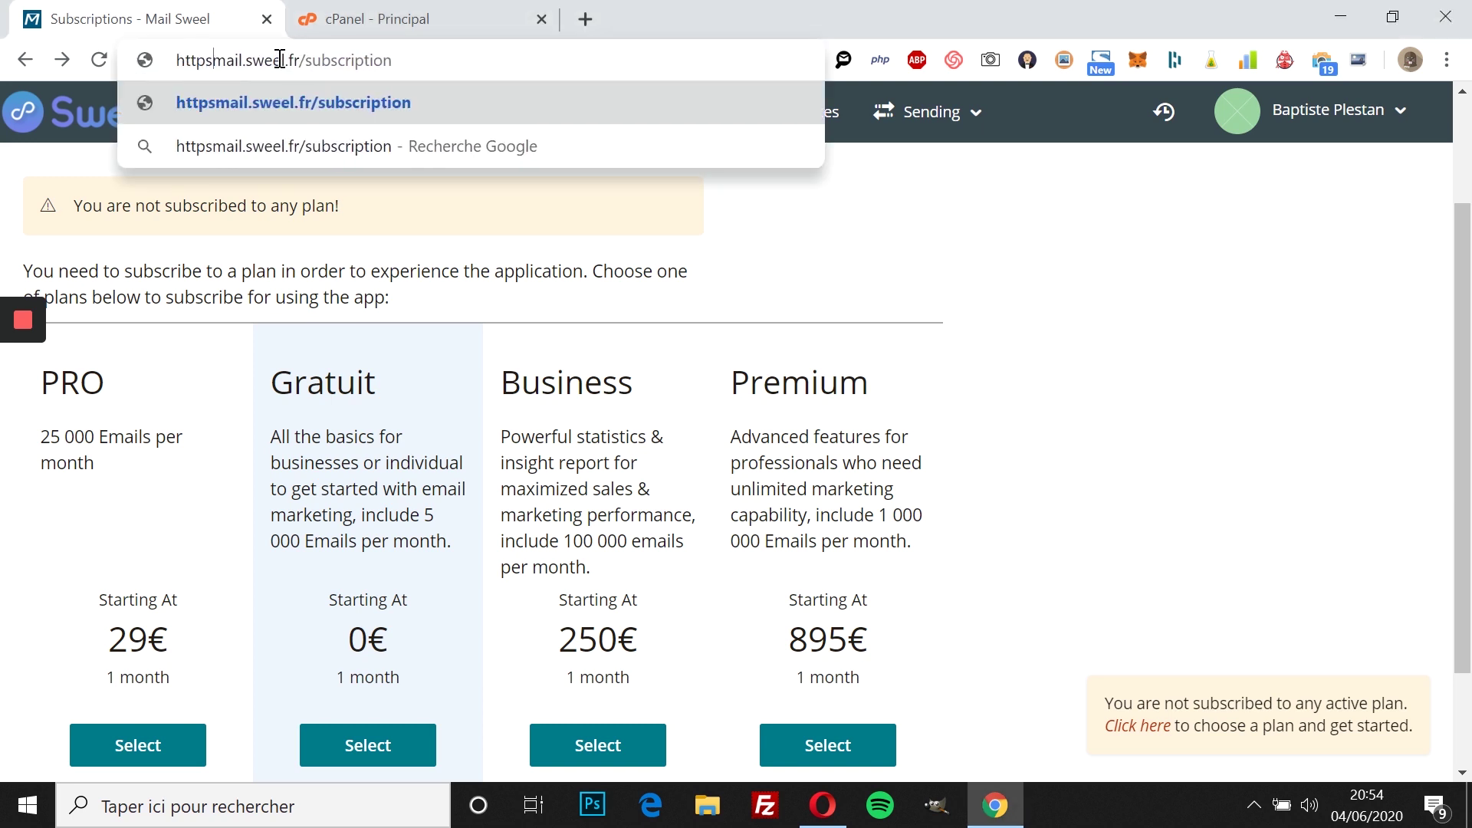
text(//)
key(Return)
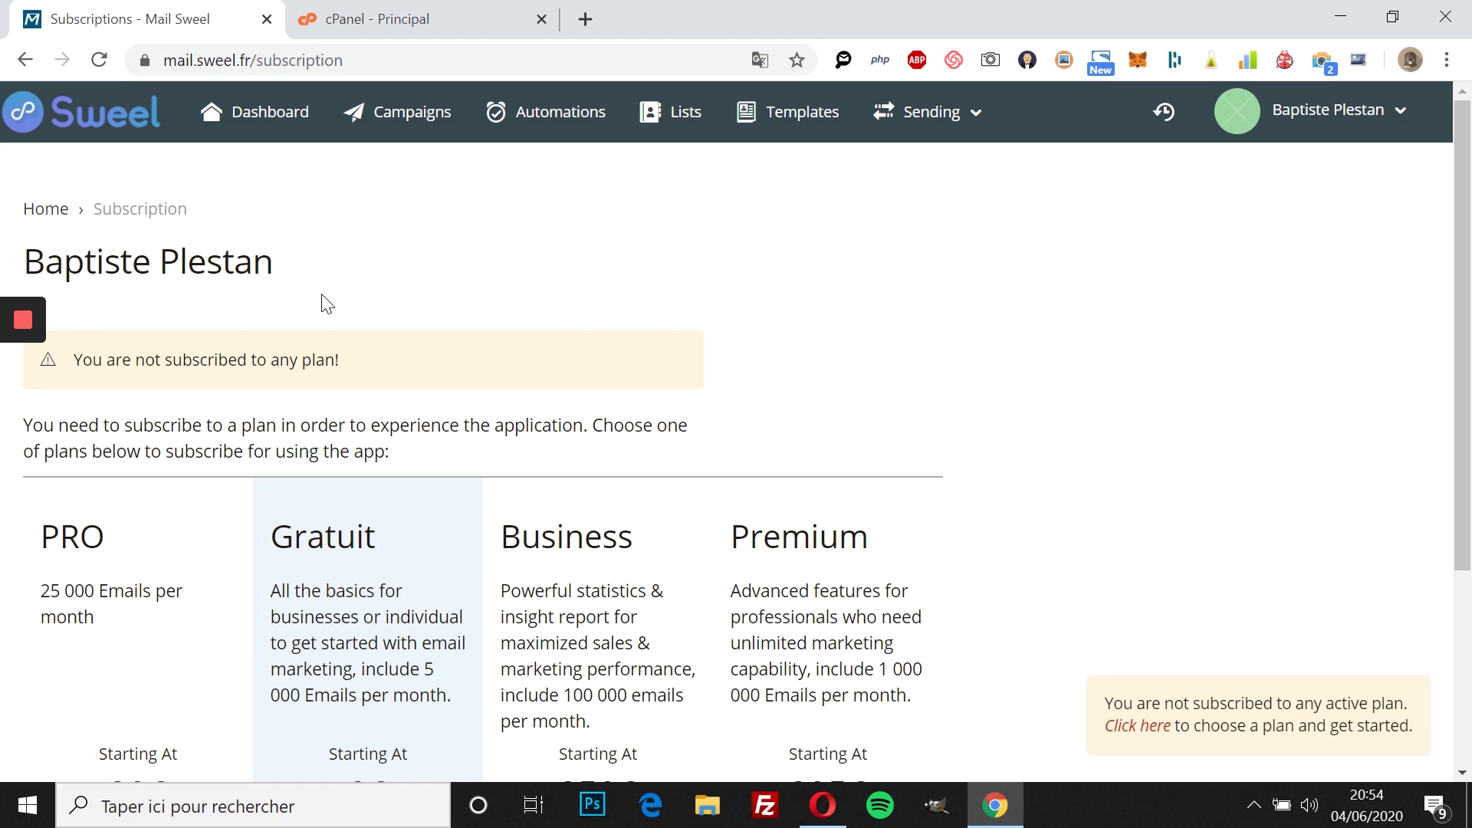
Step: Select the free Gratuit plan, review its 5,000 credits and 1,000 subscribers, and proceed to payment
scroll(322, 299, down, 4)
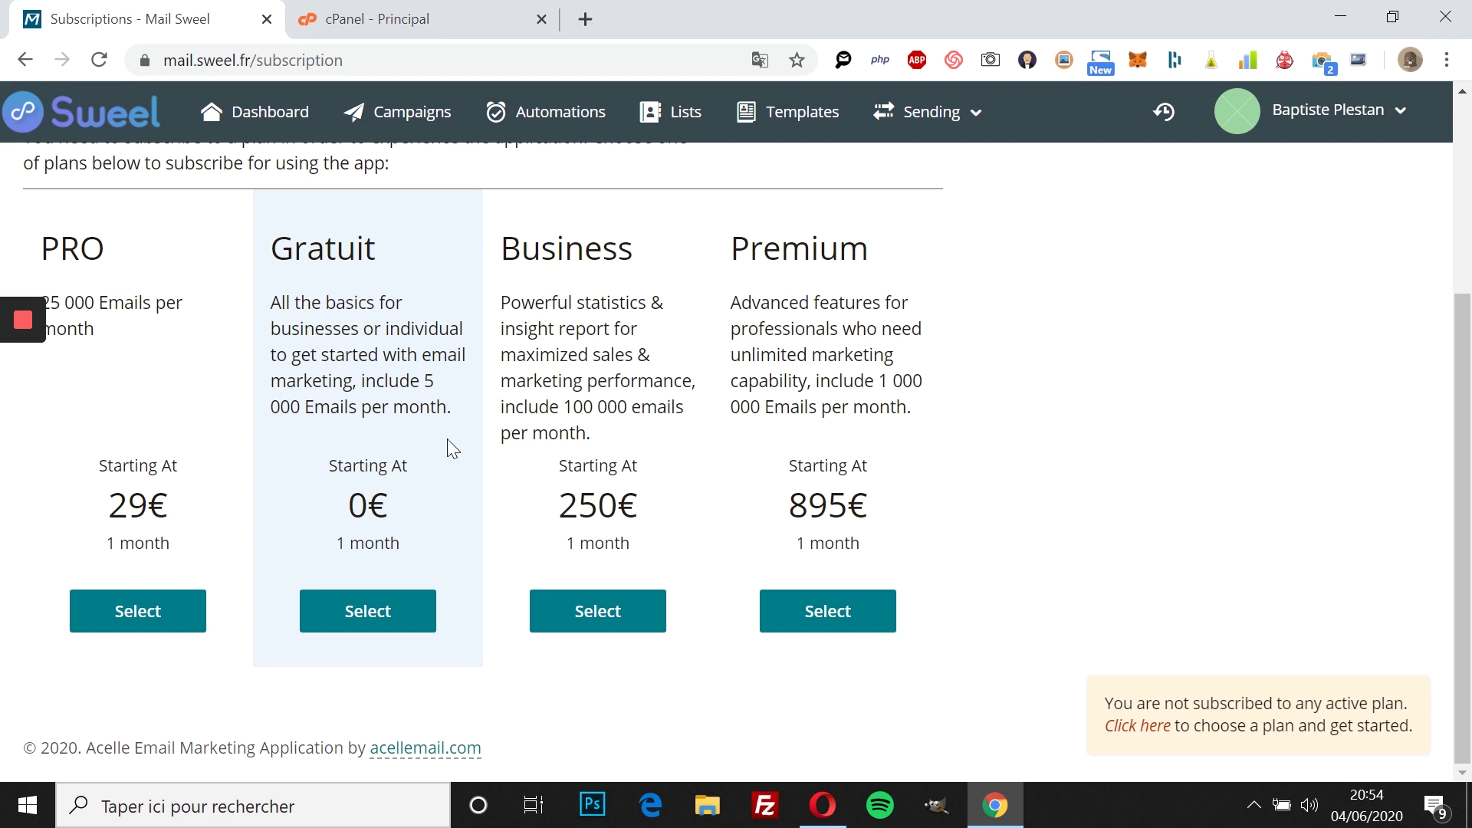
click(379, 623)
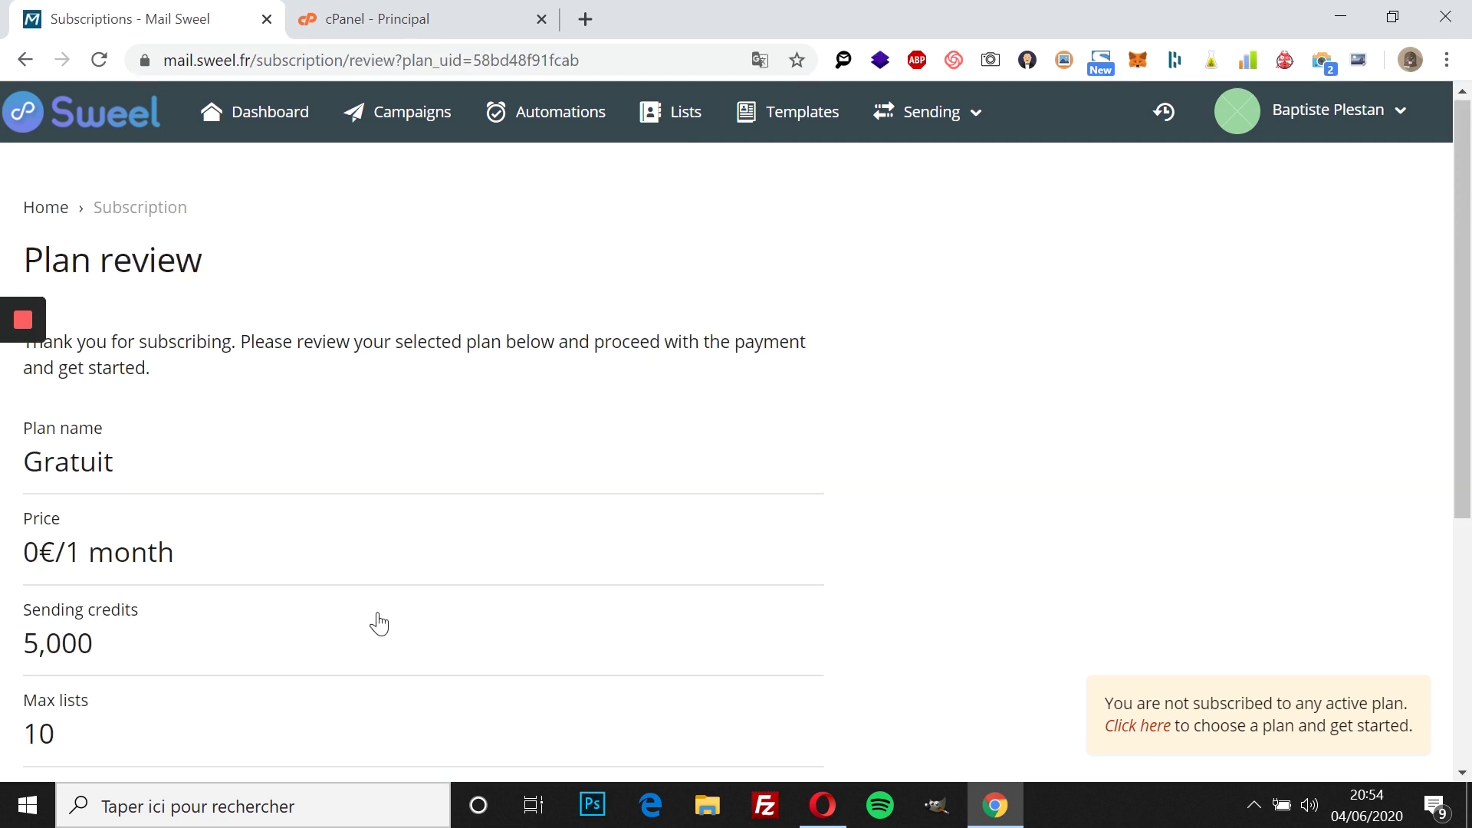
scroll(379, 622, down, 3)
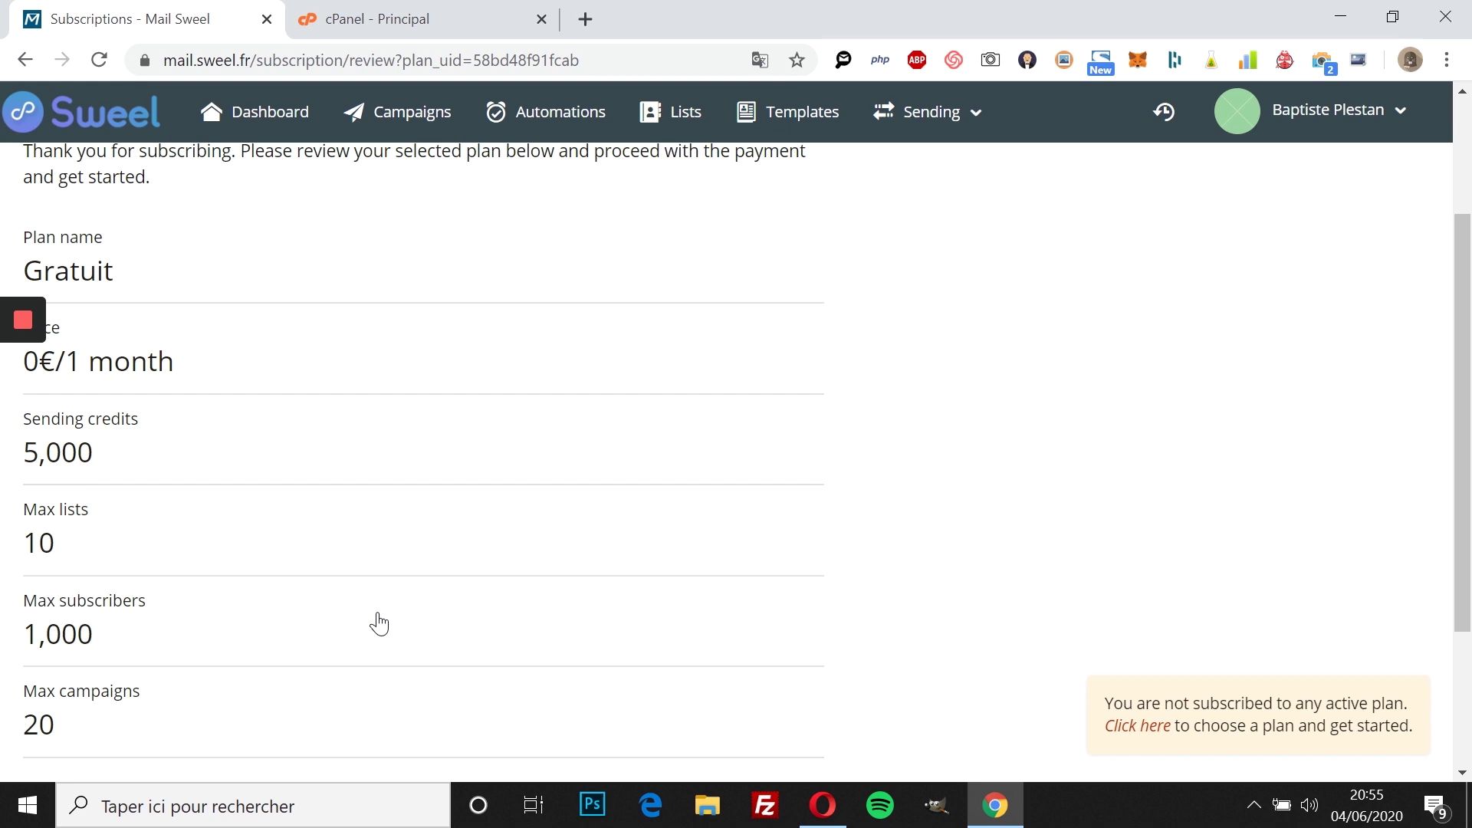
scroll(379, 622, down, 3)
scroll(258, 605, up, 6)
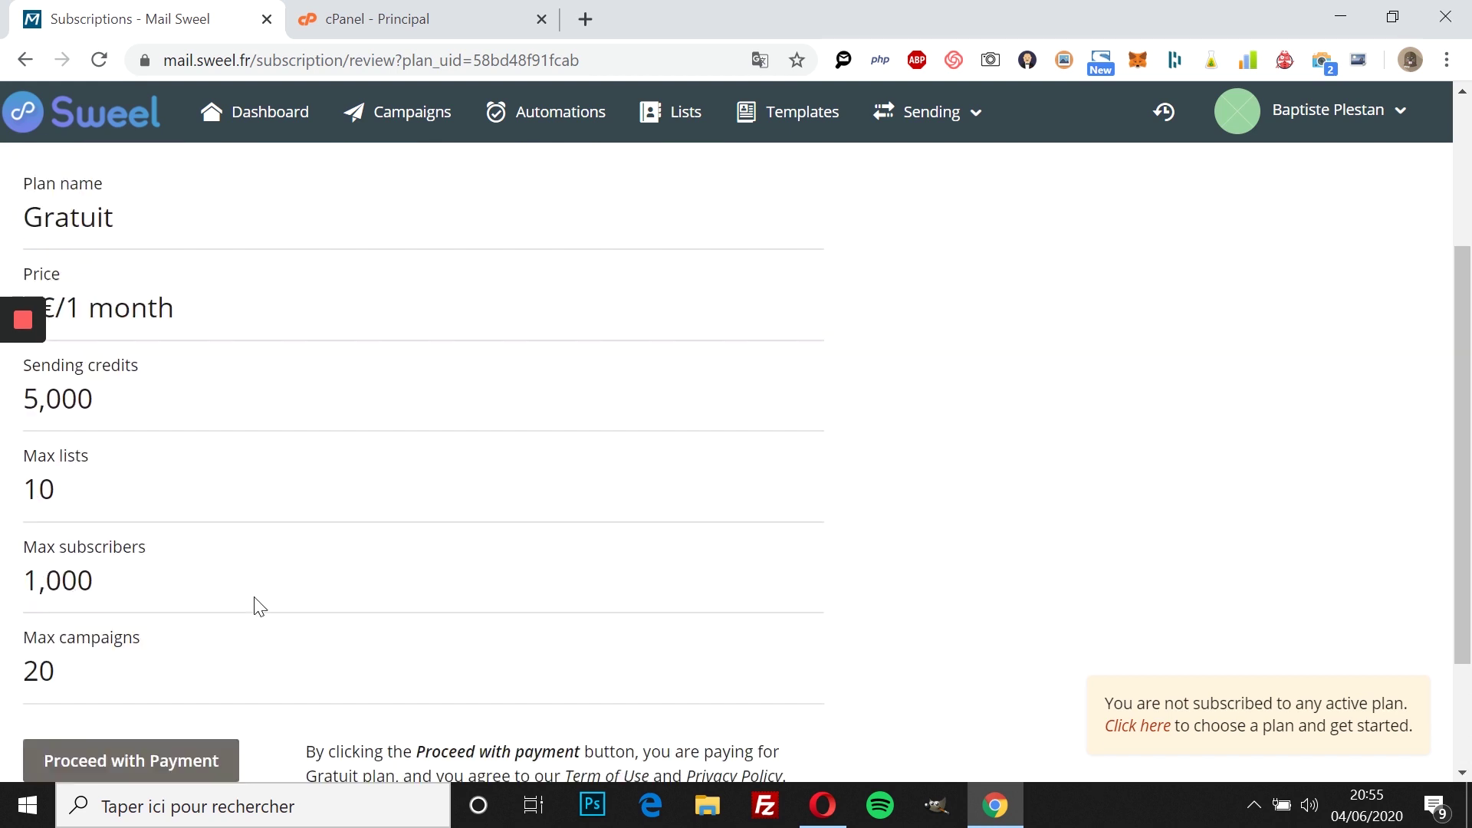
scroll(258, 605, down, 5)
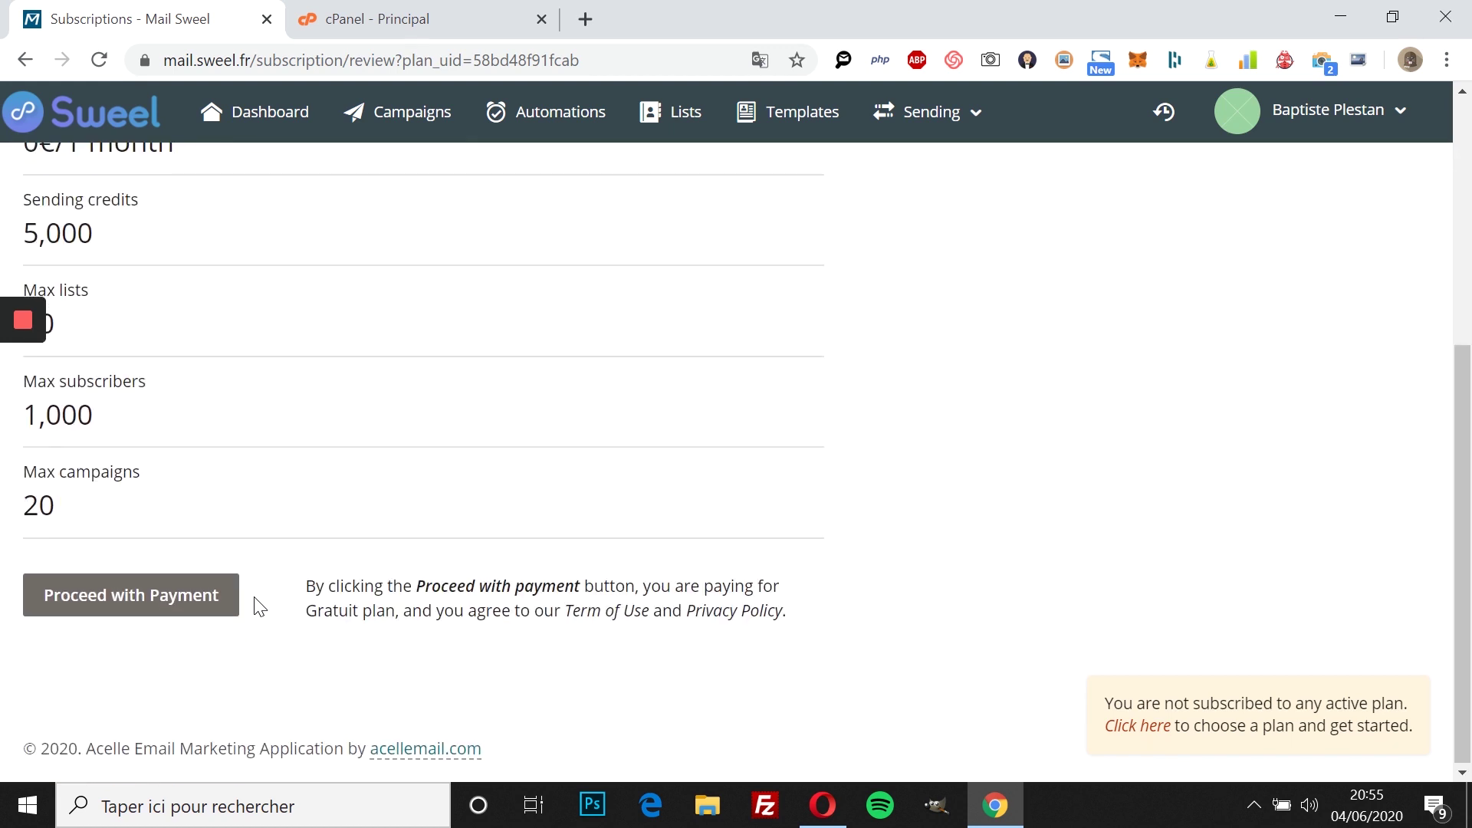
click(139, 611)
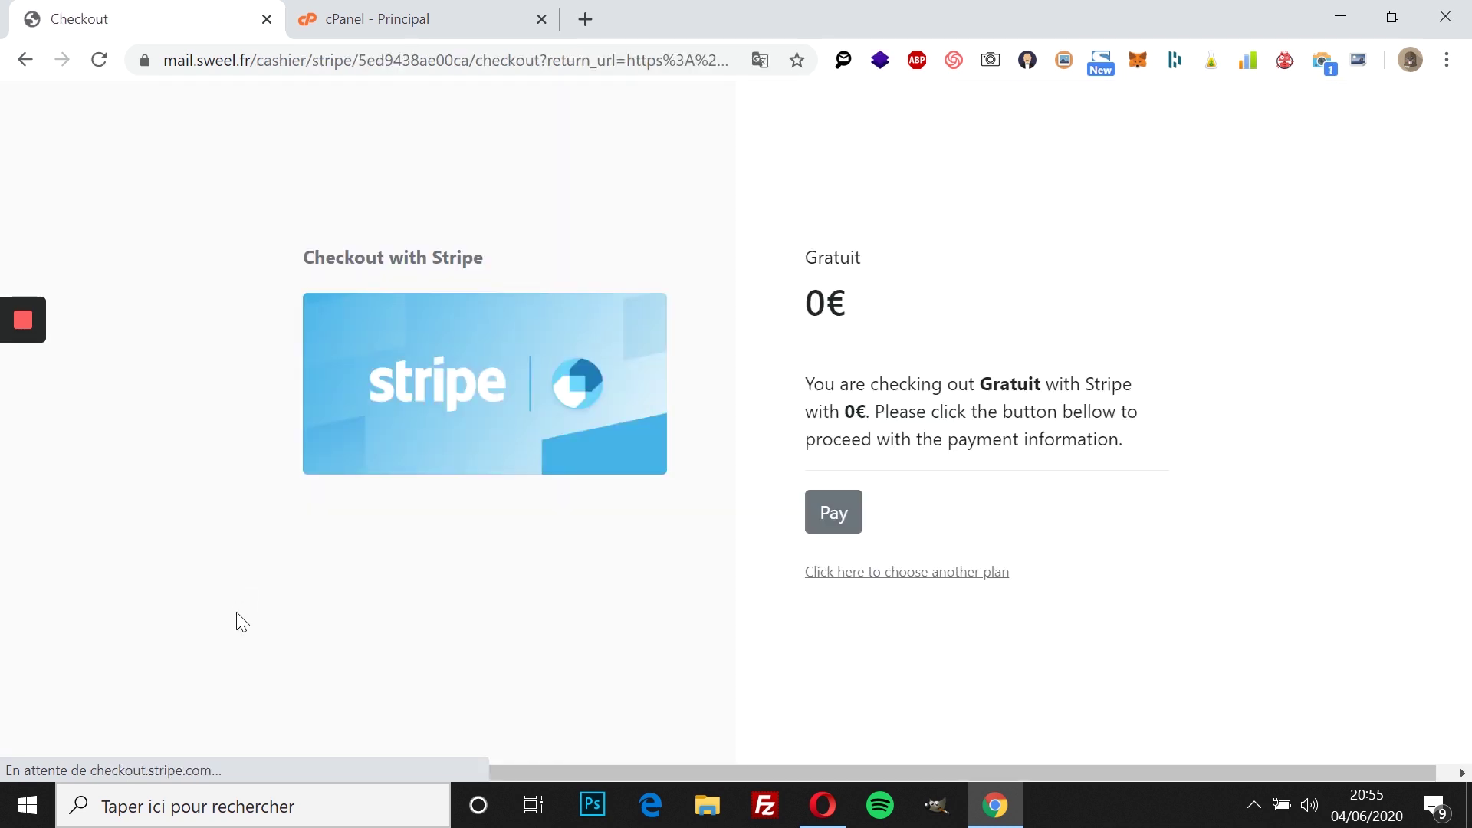
Step: Pay the 0€ Gratuit plan with card details in the Stripe form, dismissing the alert and save prompts
click(839, 514)
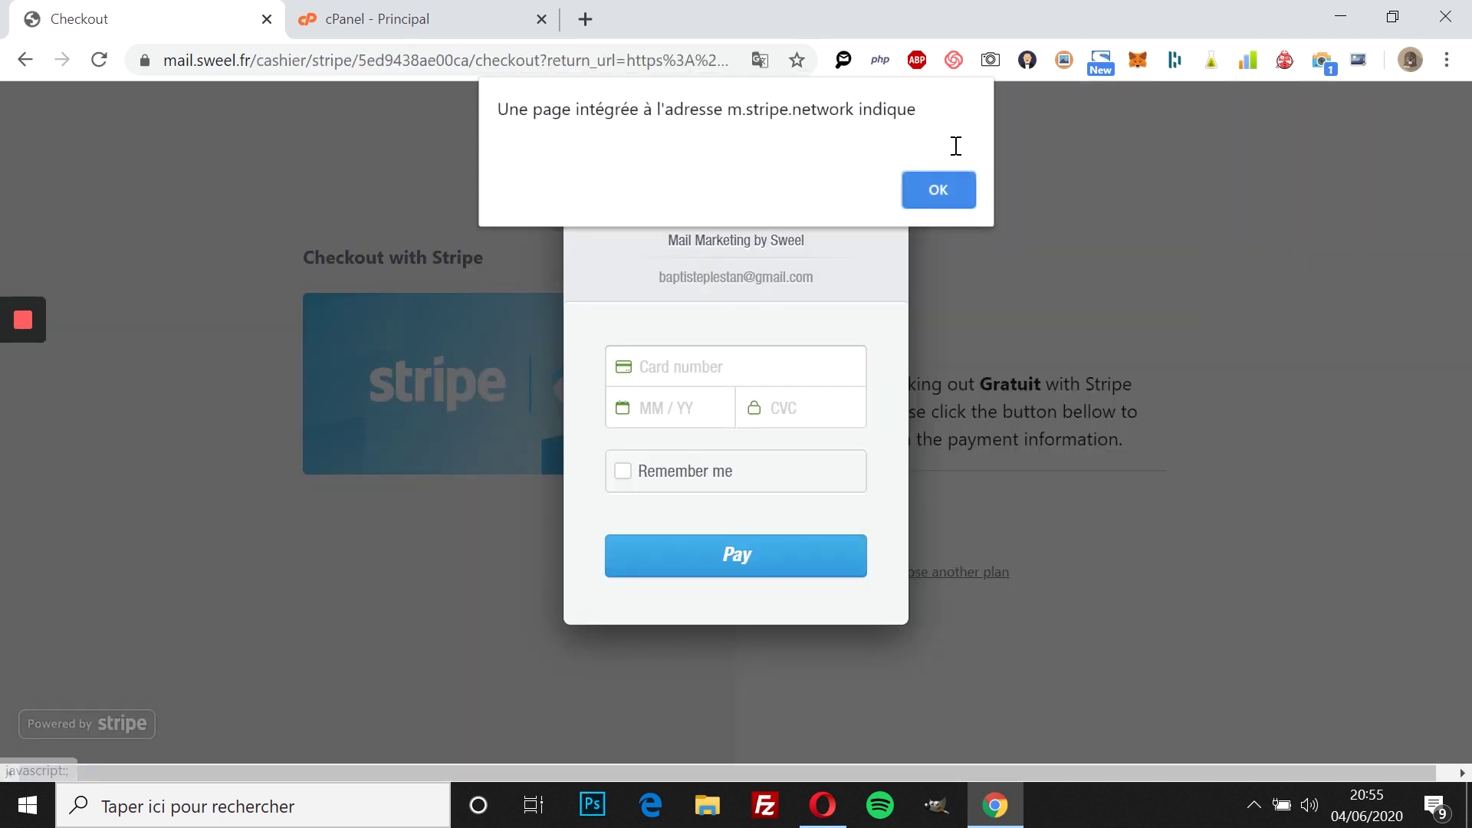
click(965, 181)
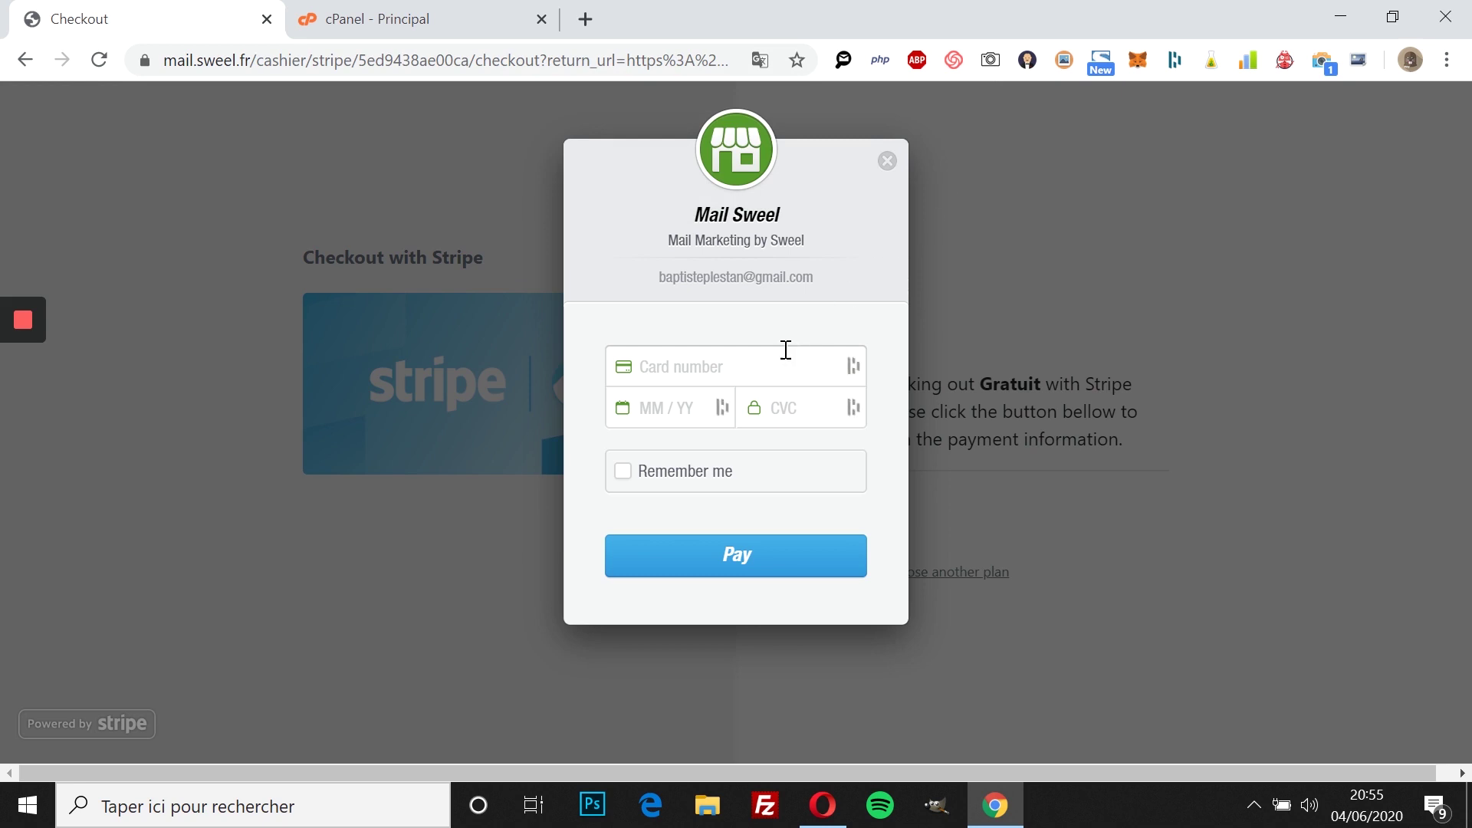
click(755, 381)
click(948, 439)
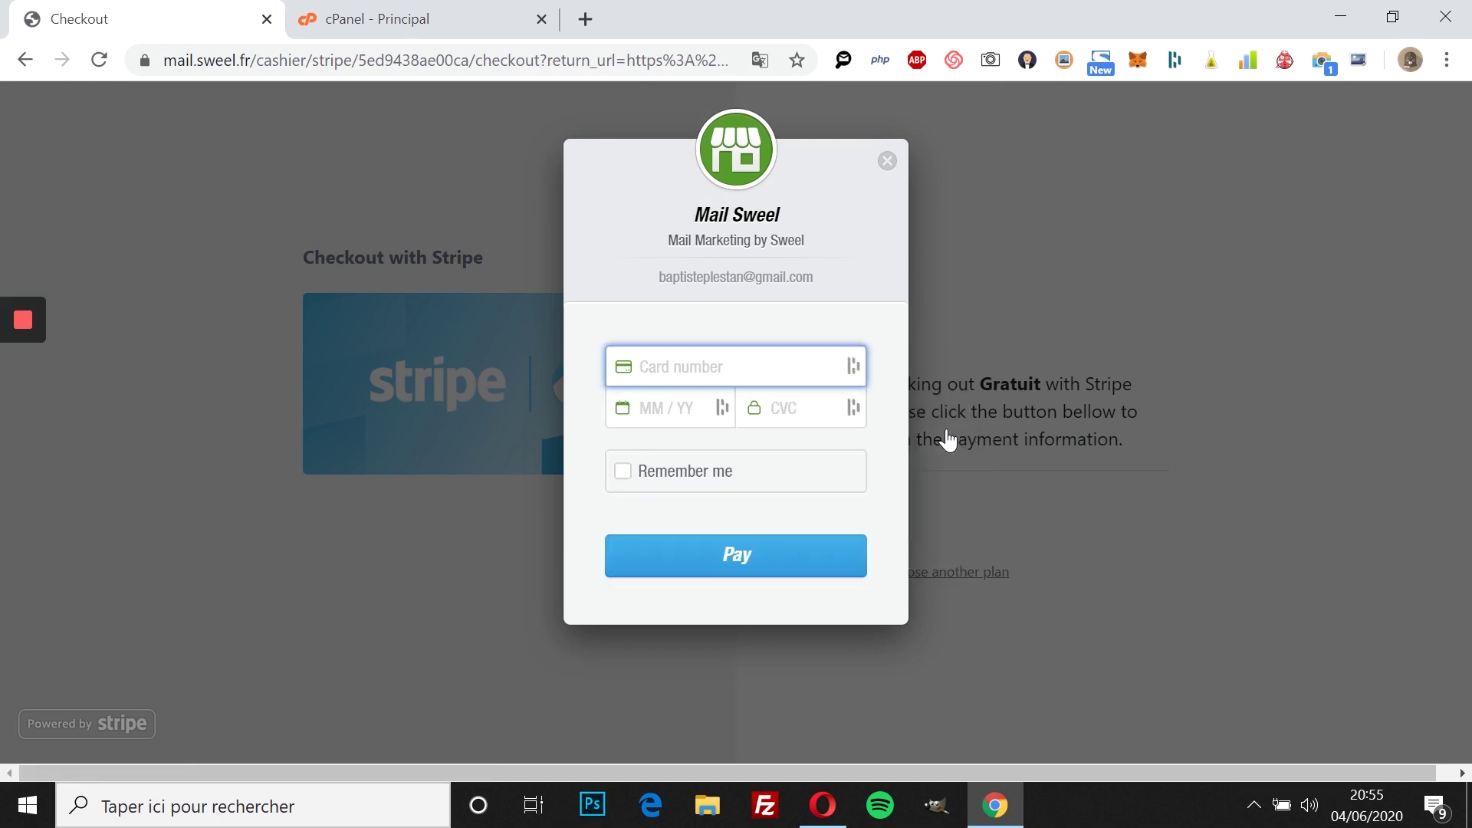
click(700, 373)
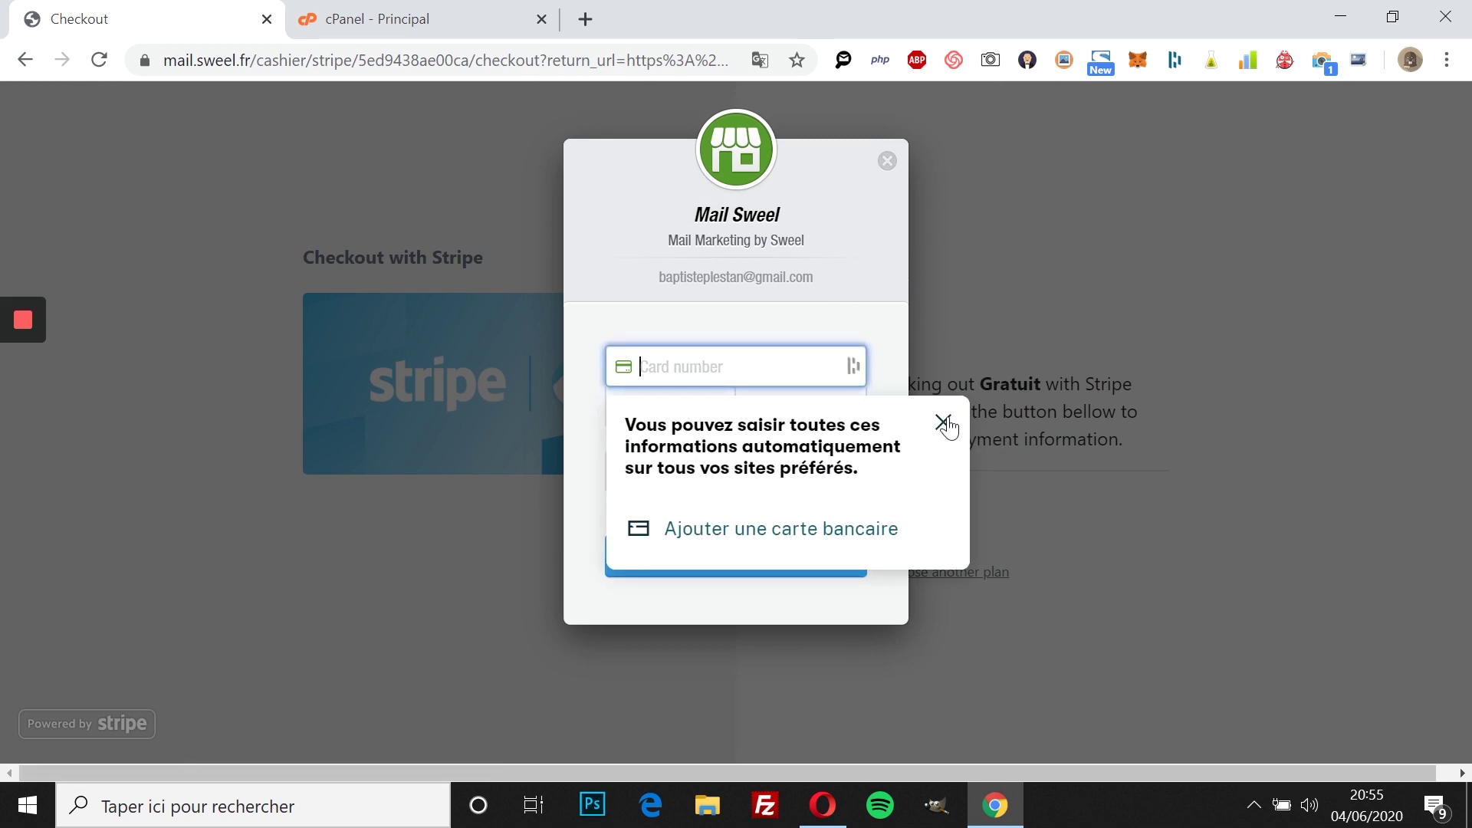
click(943, 423)
click(692, 354)
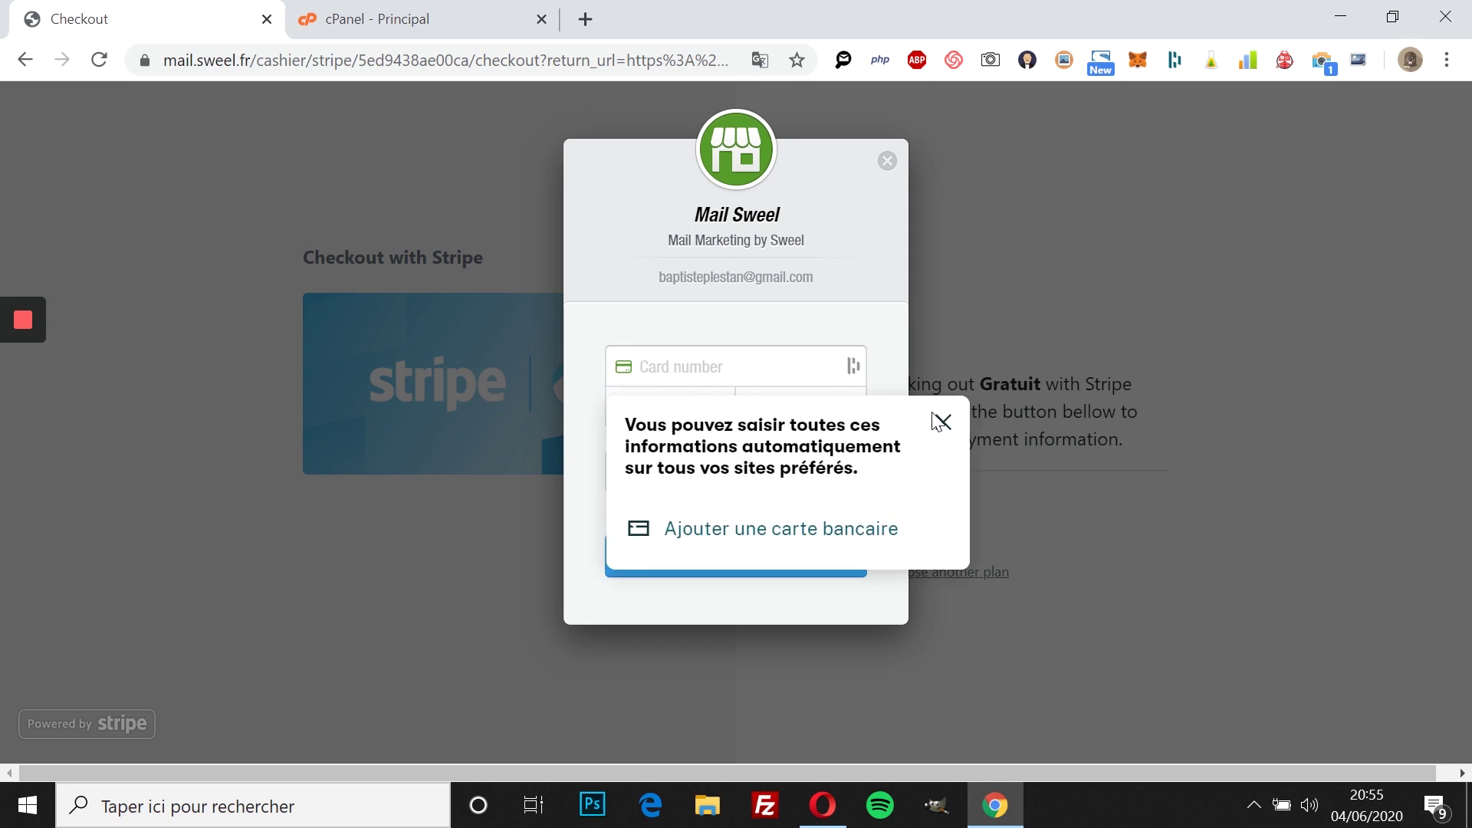
click(943, 421)
click(659, 404)
click(678, 372)
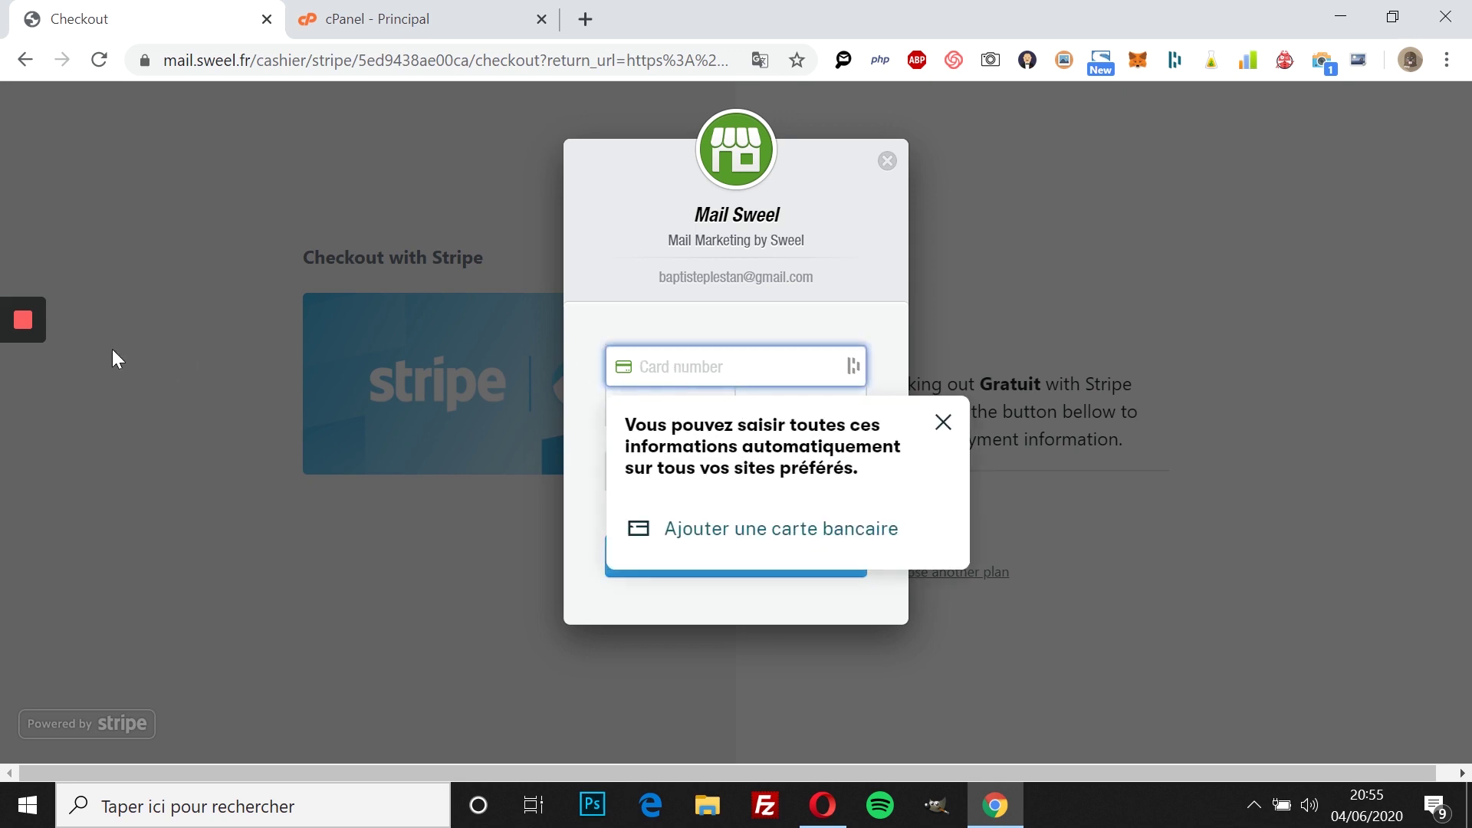
click(21, 369)
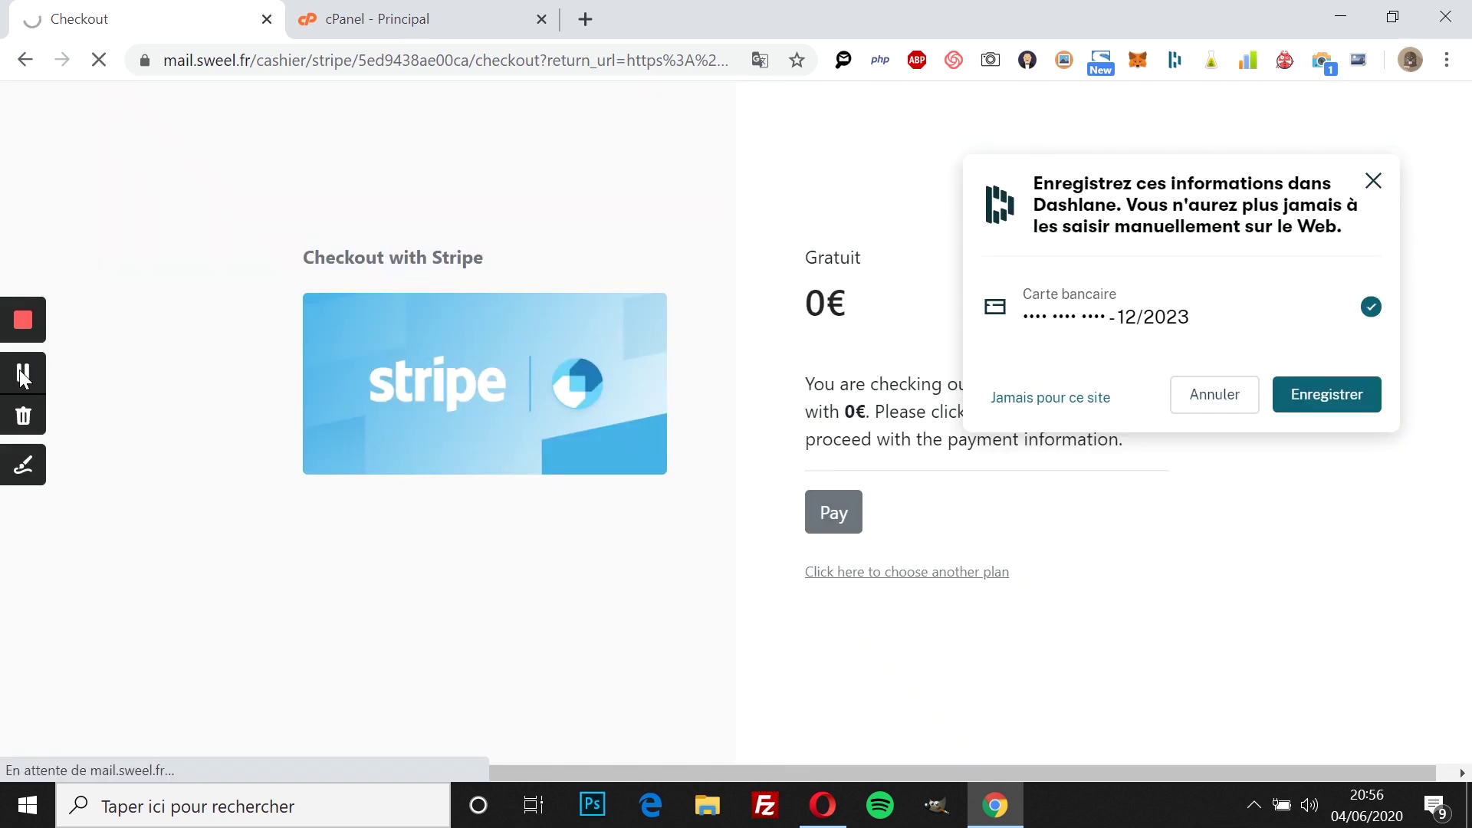
click(1373, 182)
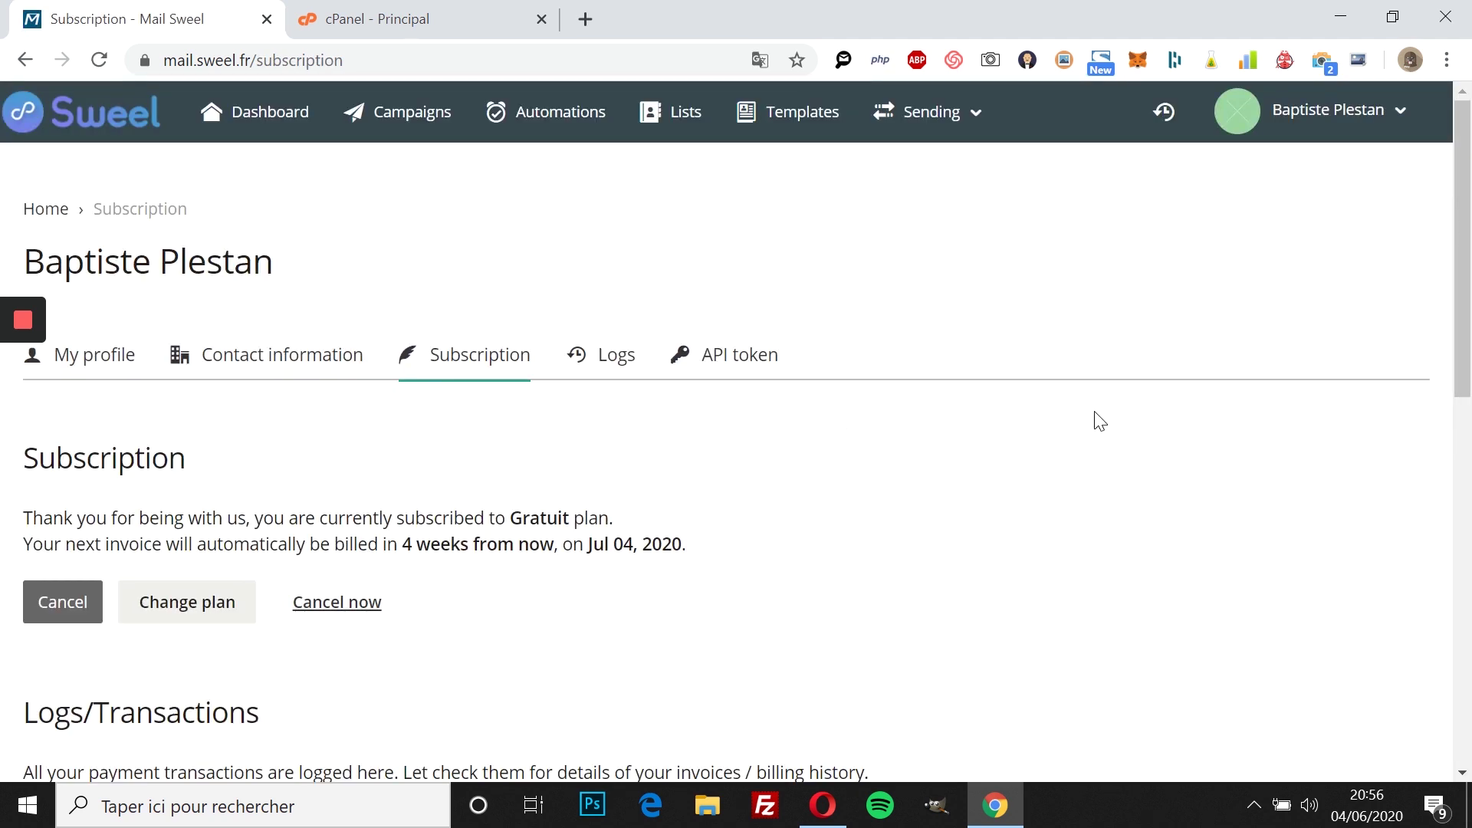
Step: Go to the Sweel account dashboard
scroll(1099, 421, down, 10)
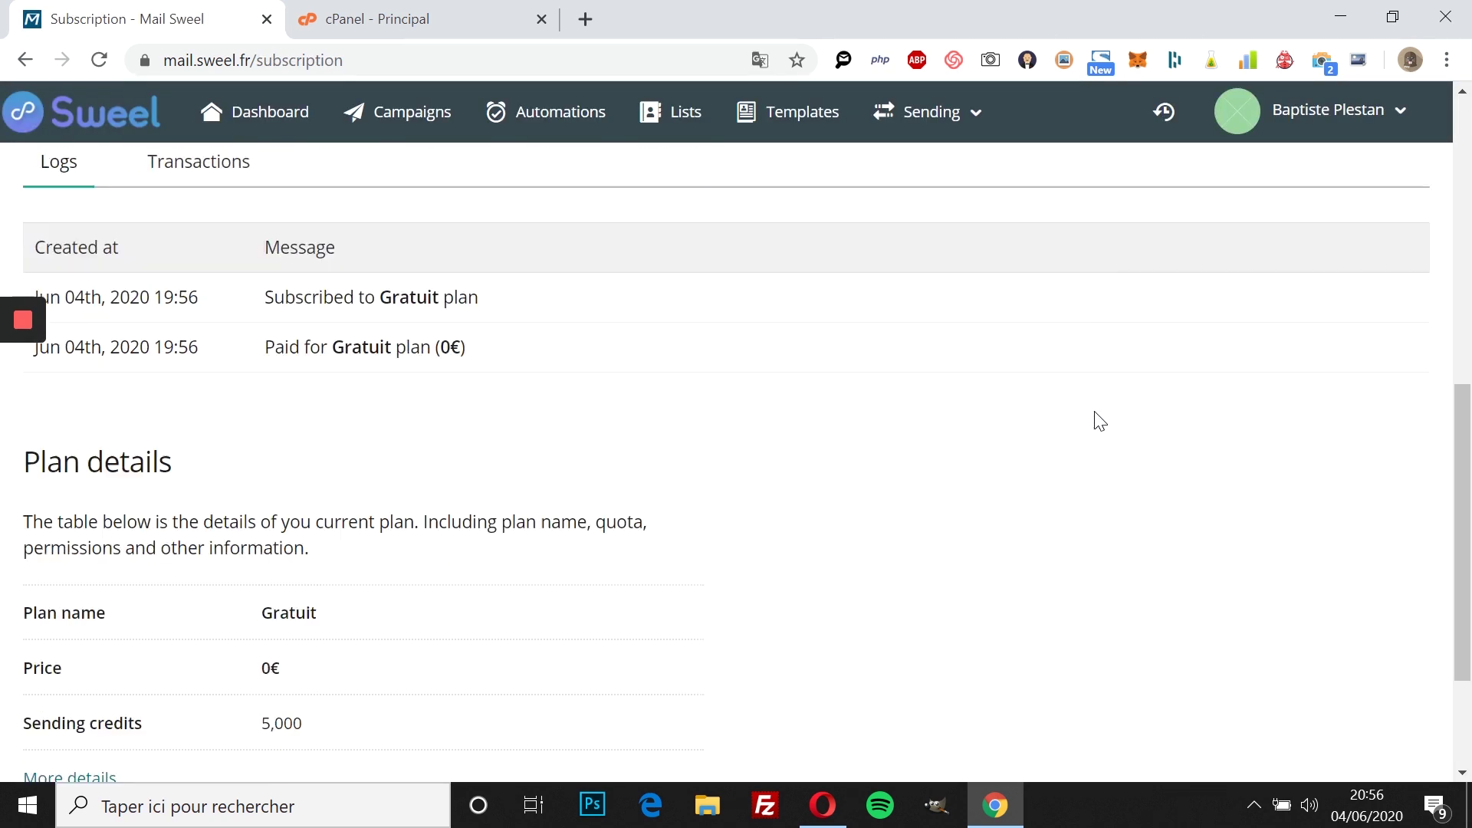
scroll(1100, 422, up, 10)
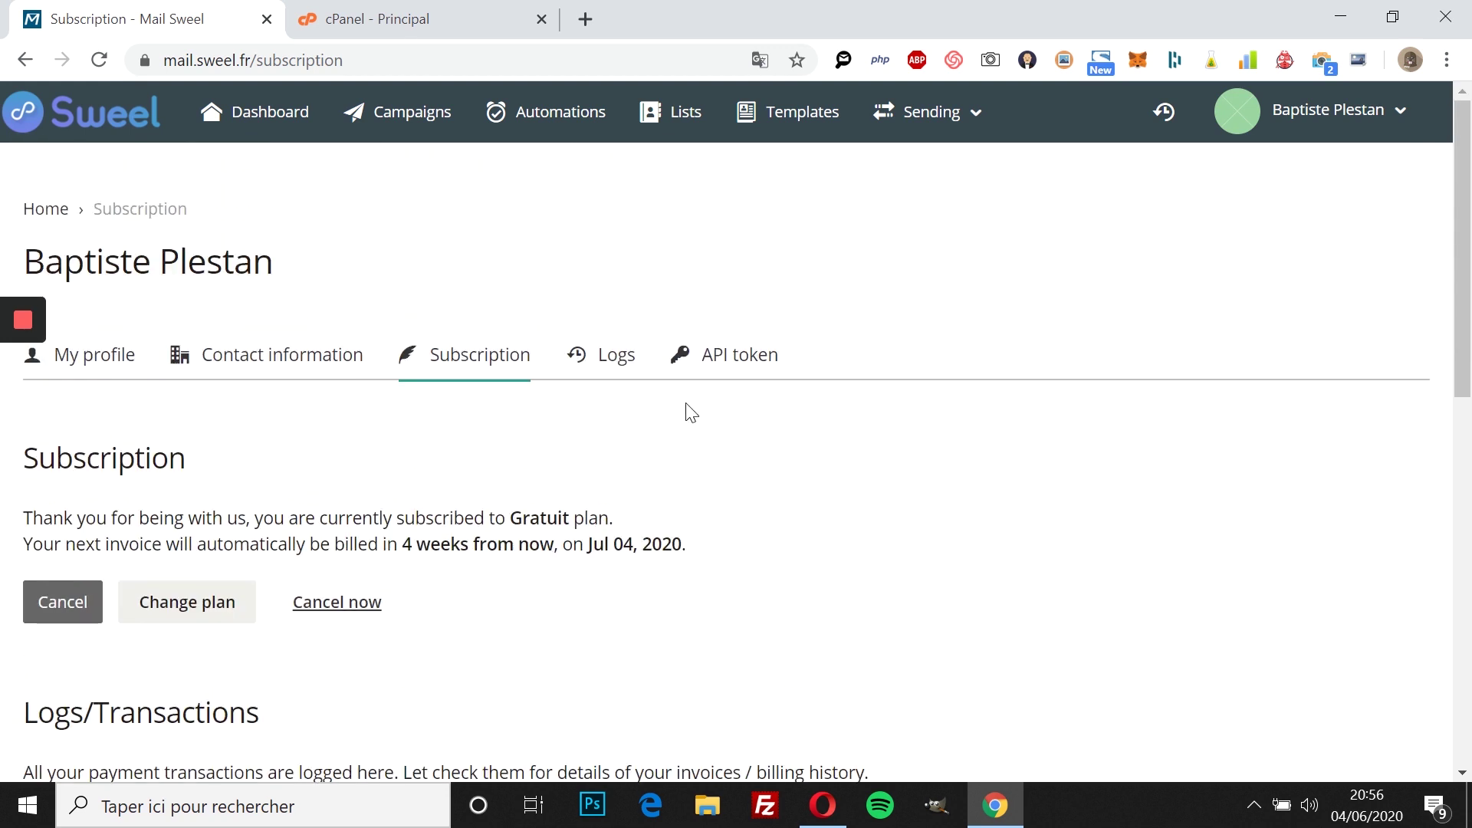
click(242, 113)
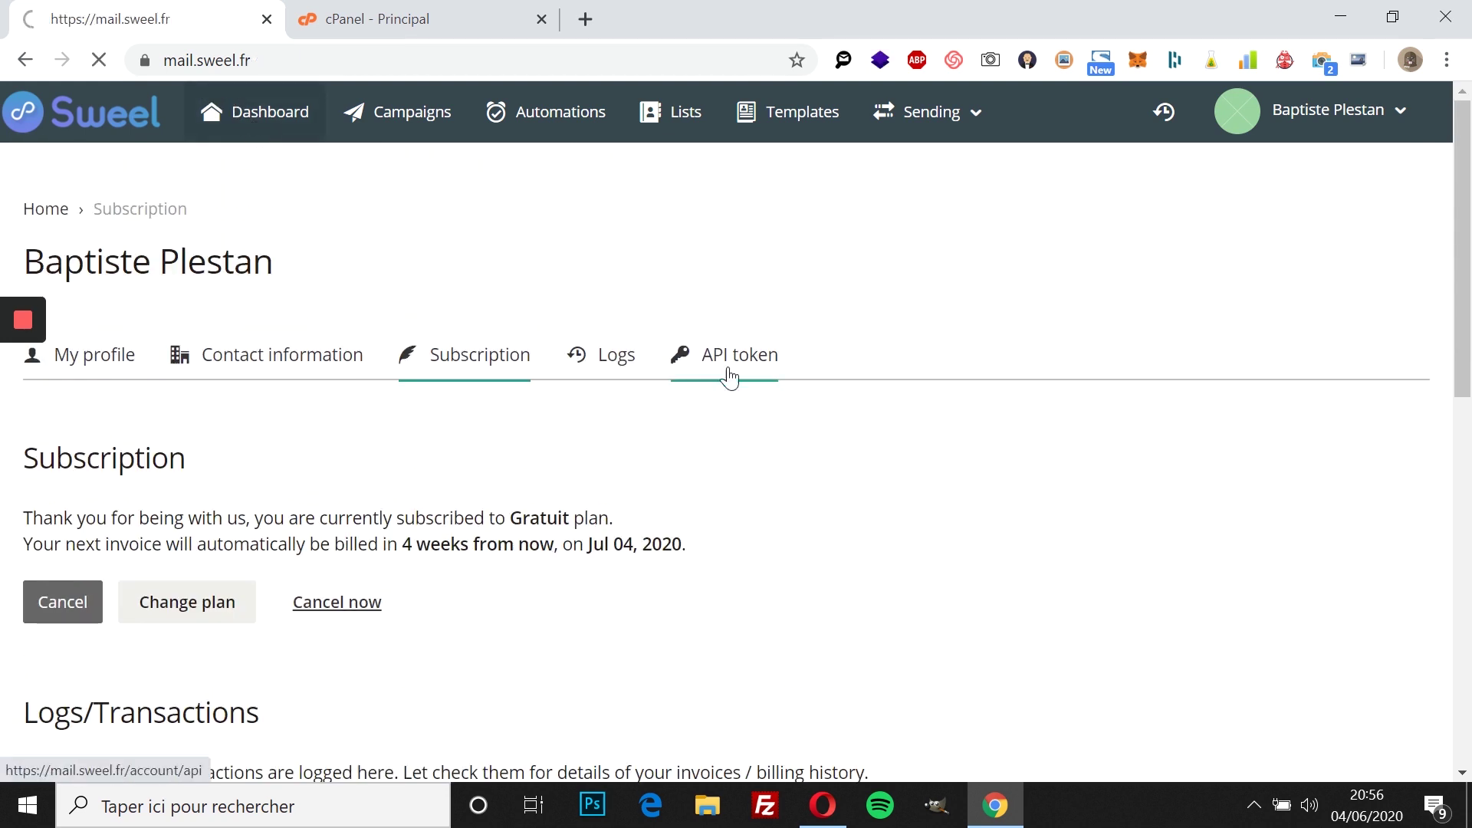
scroll(750, 398, down, 5)
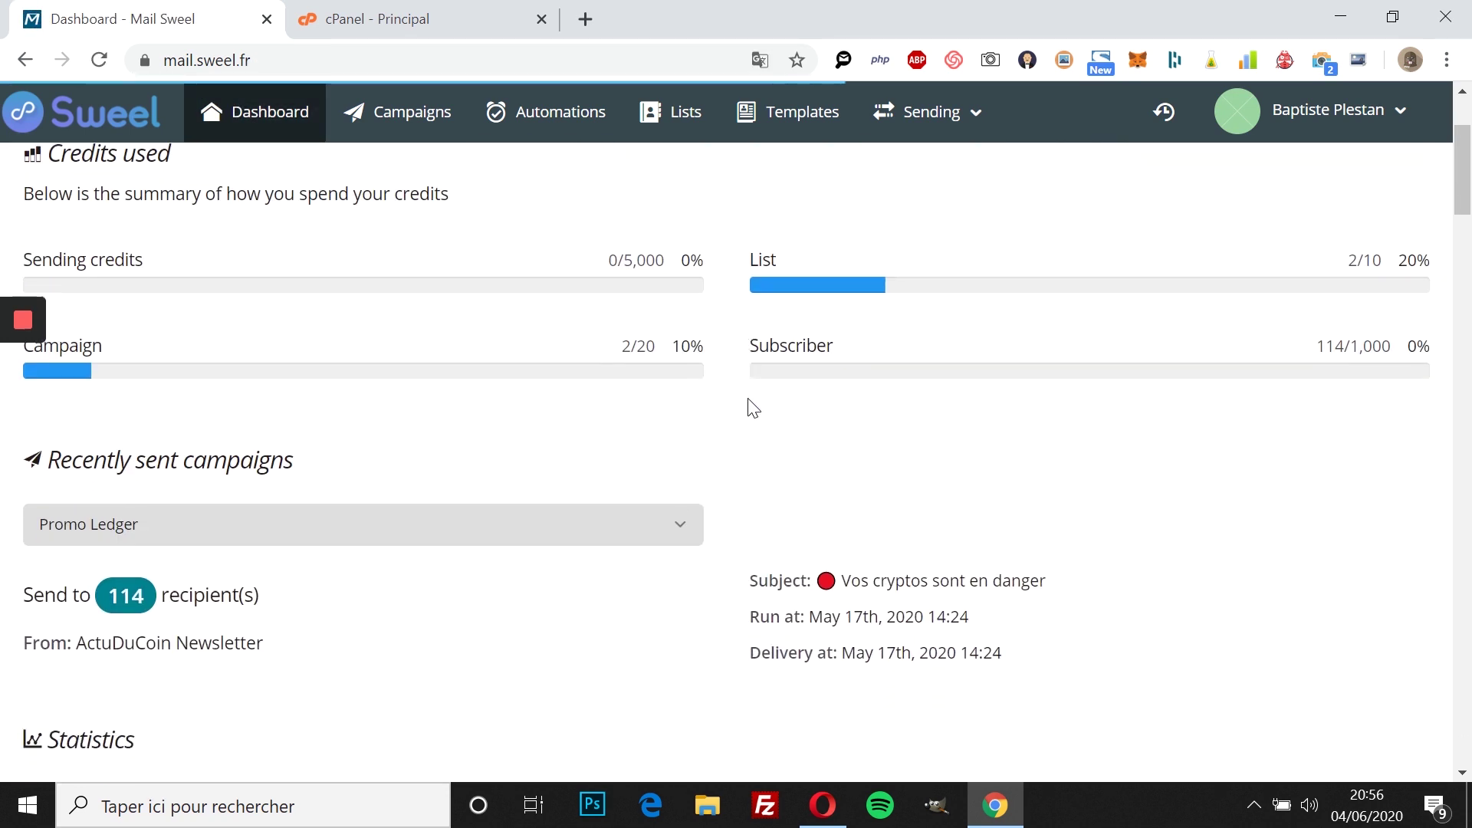
scroll(749, 407, down, 3)
scroll(750, 408, up, 7)
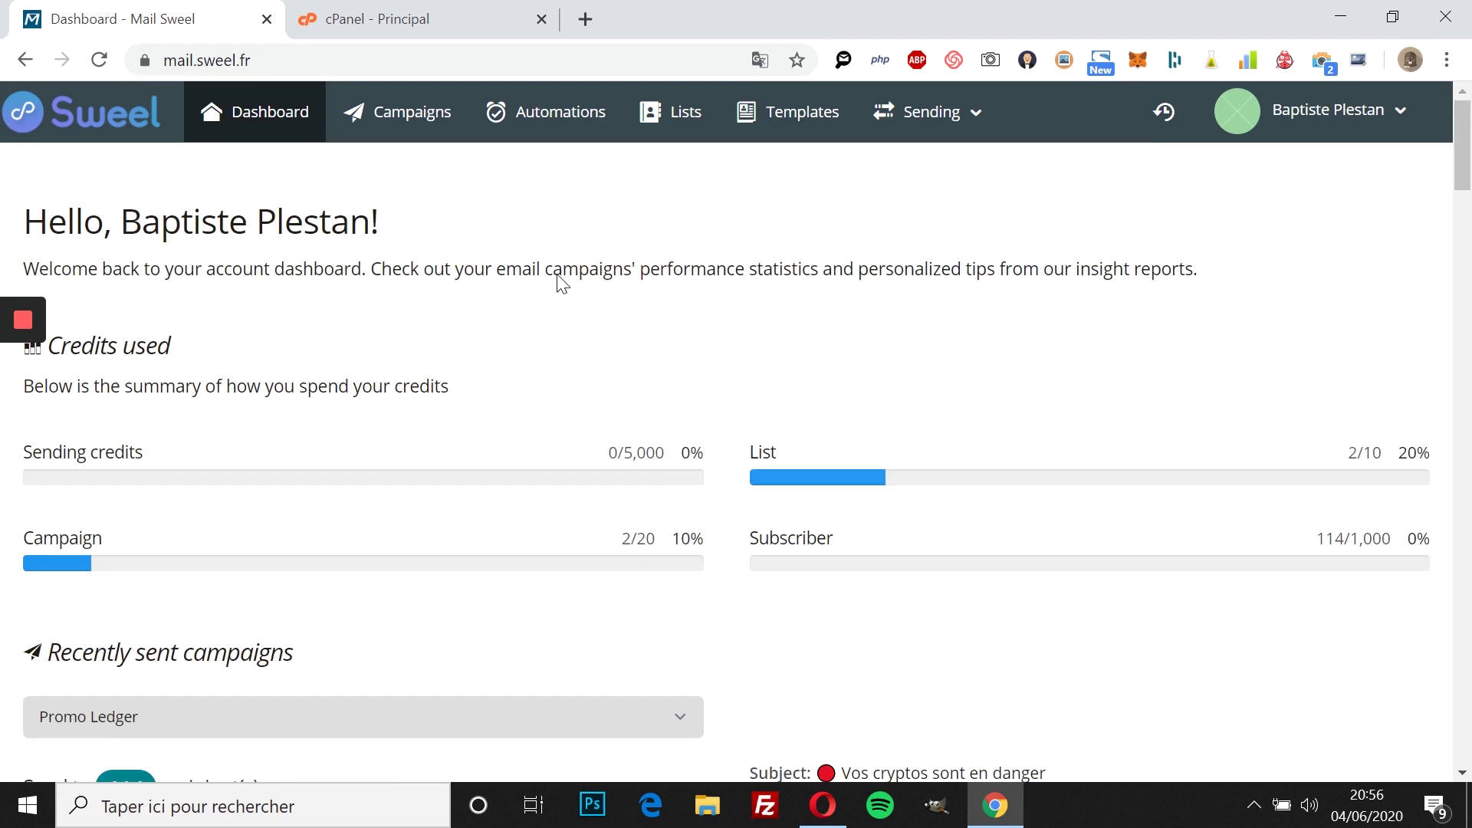
click(965, 130)
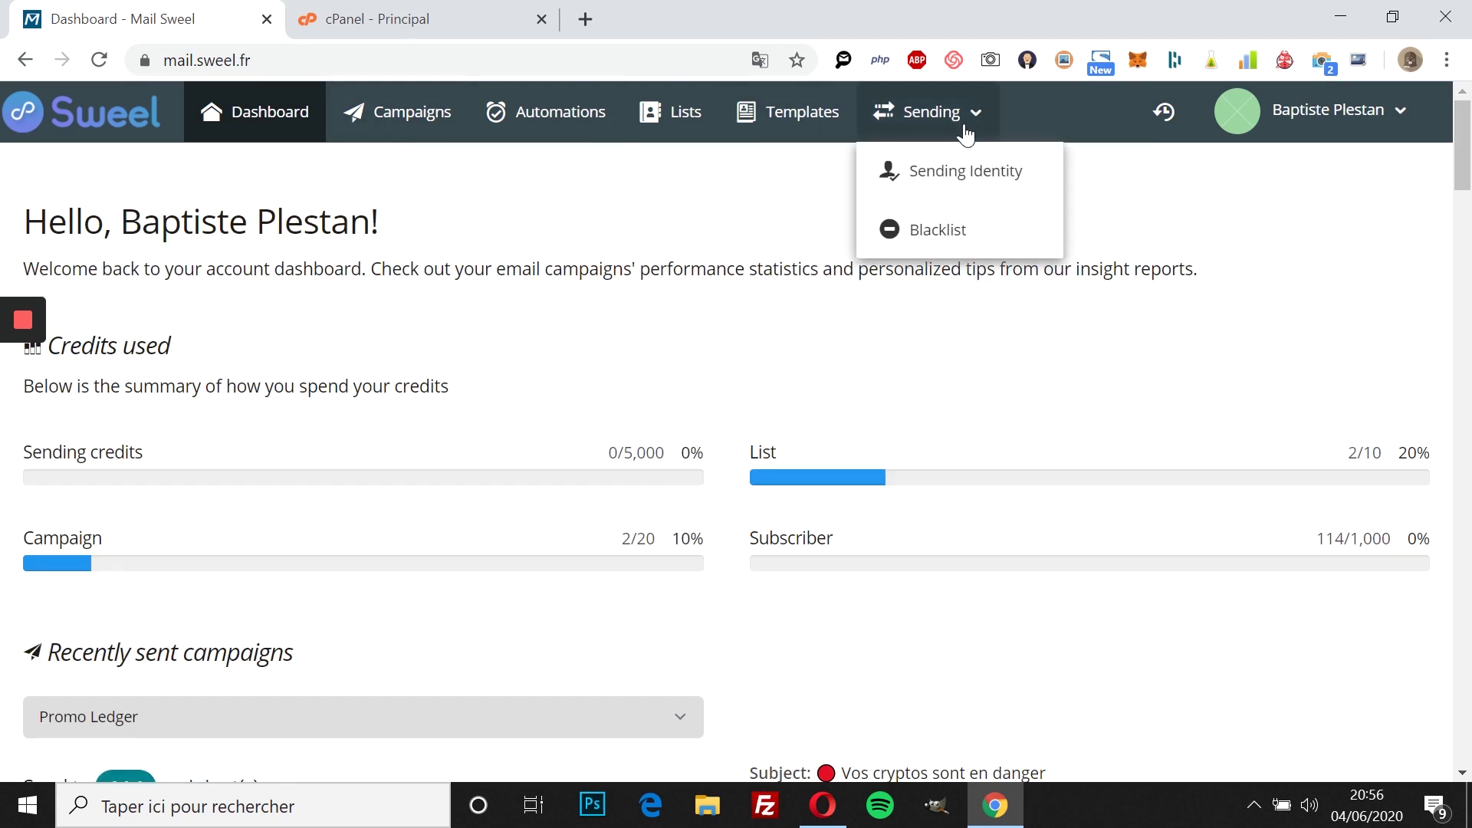
click(944, 187)
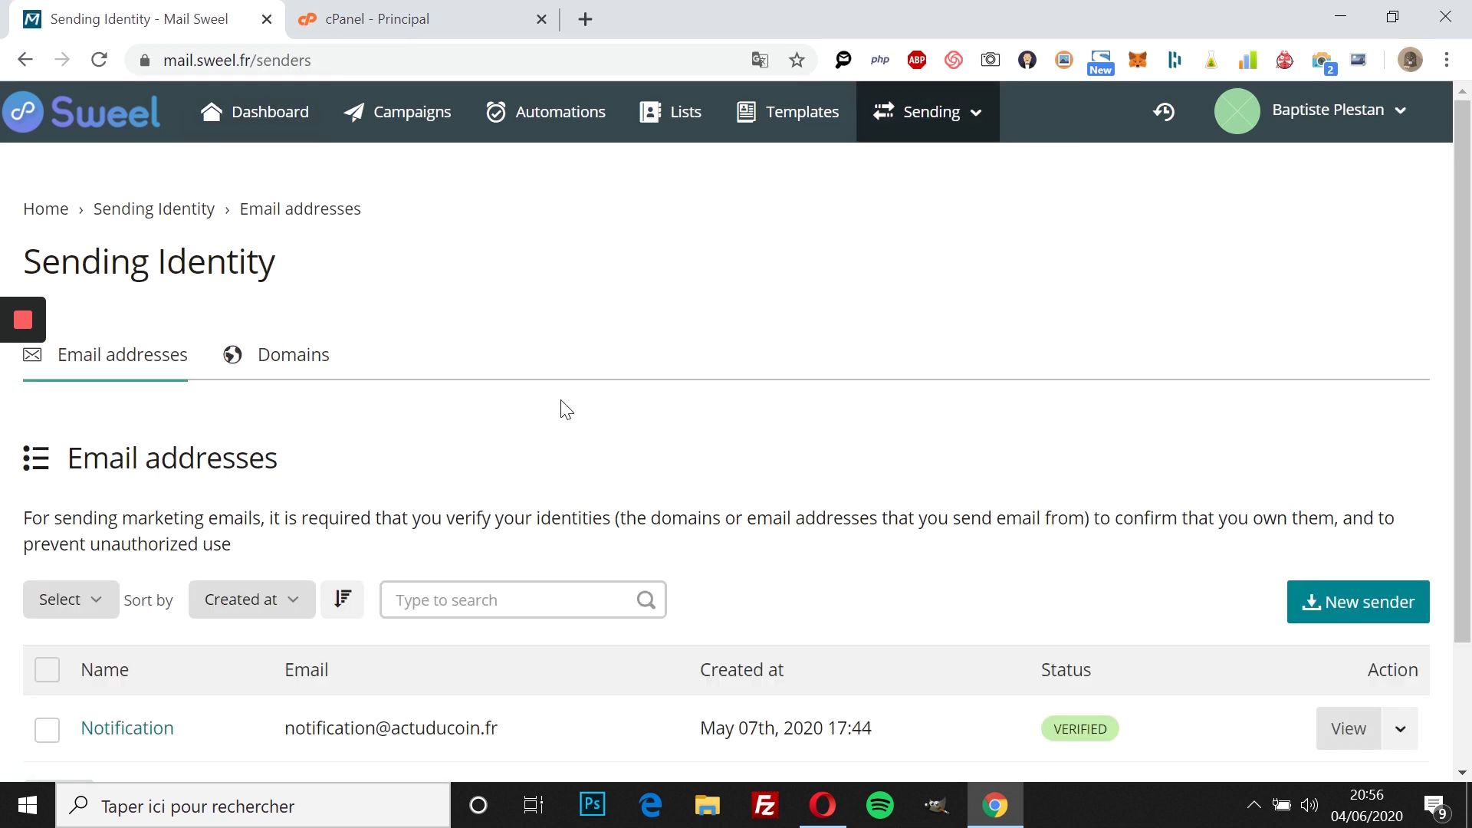
scroll(528, 420, down, 1)
scroll(529, 420, down, 2)
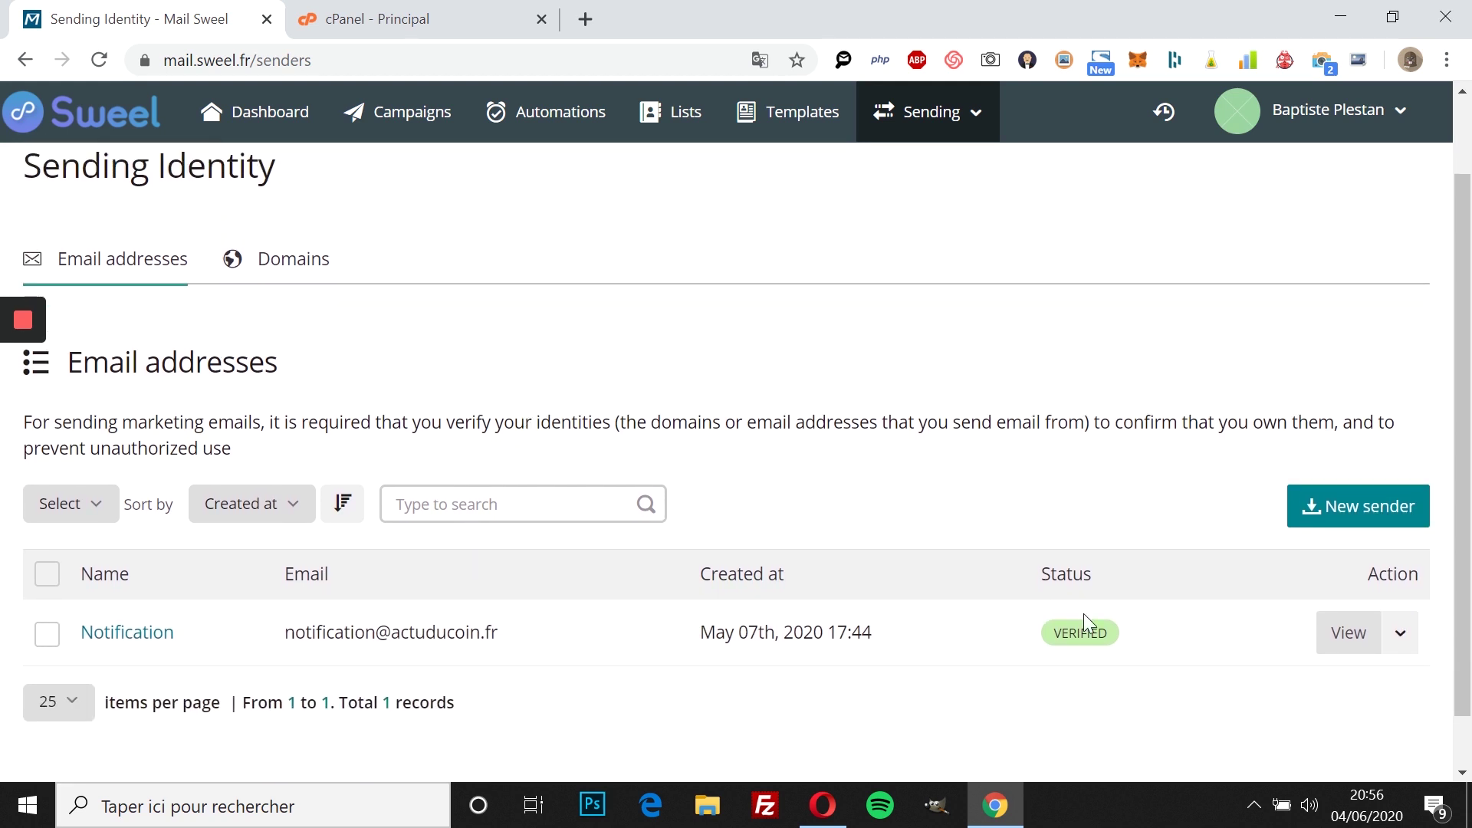
scroll(1048, 411, down, 1)
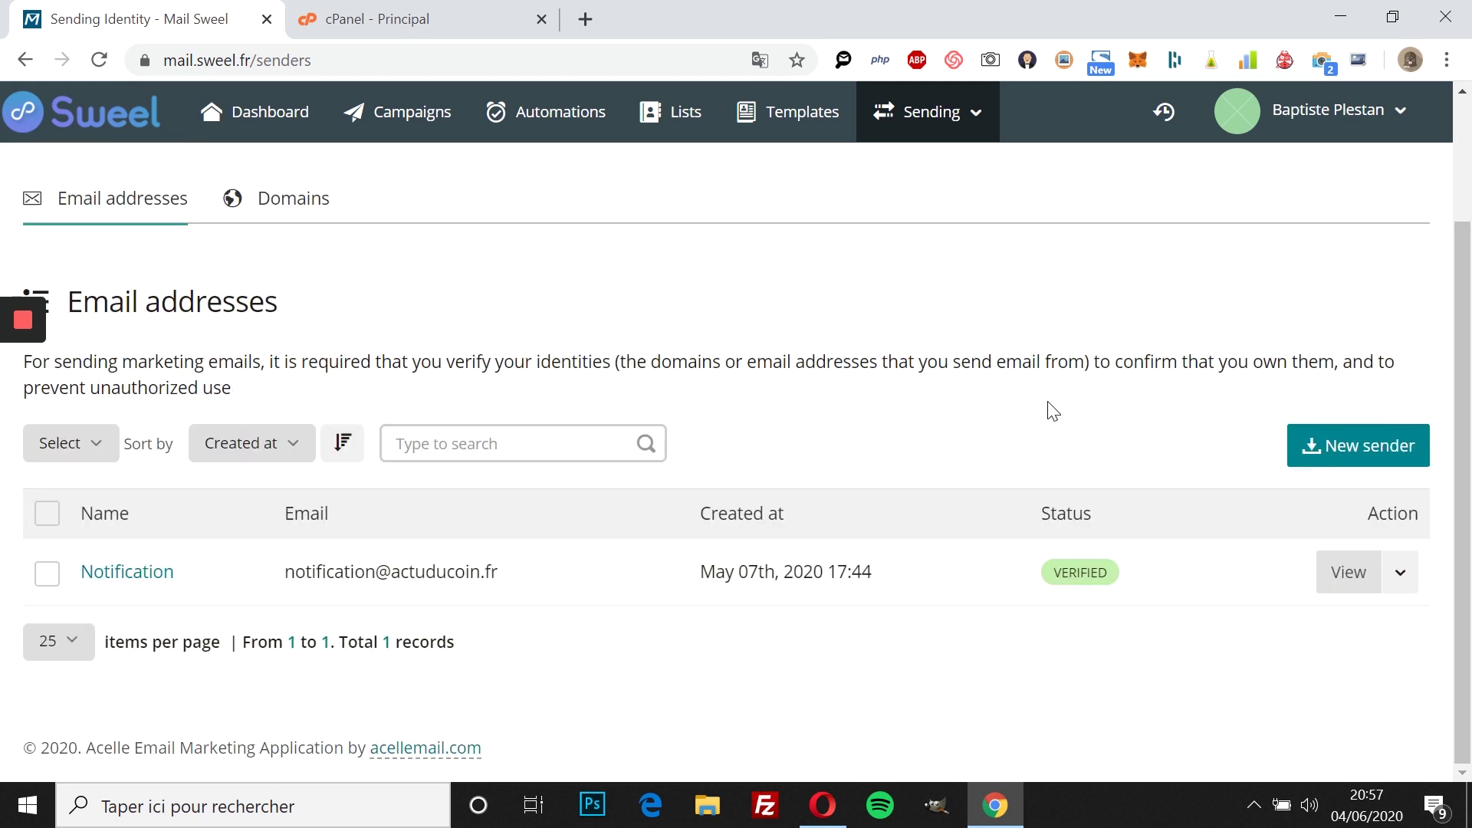
Step: Start a new sender address and clear the browser autofill suggestions from the Name field
click(1338, 446)
scroll(563, 484, down, 3)
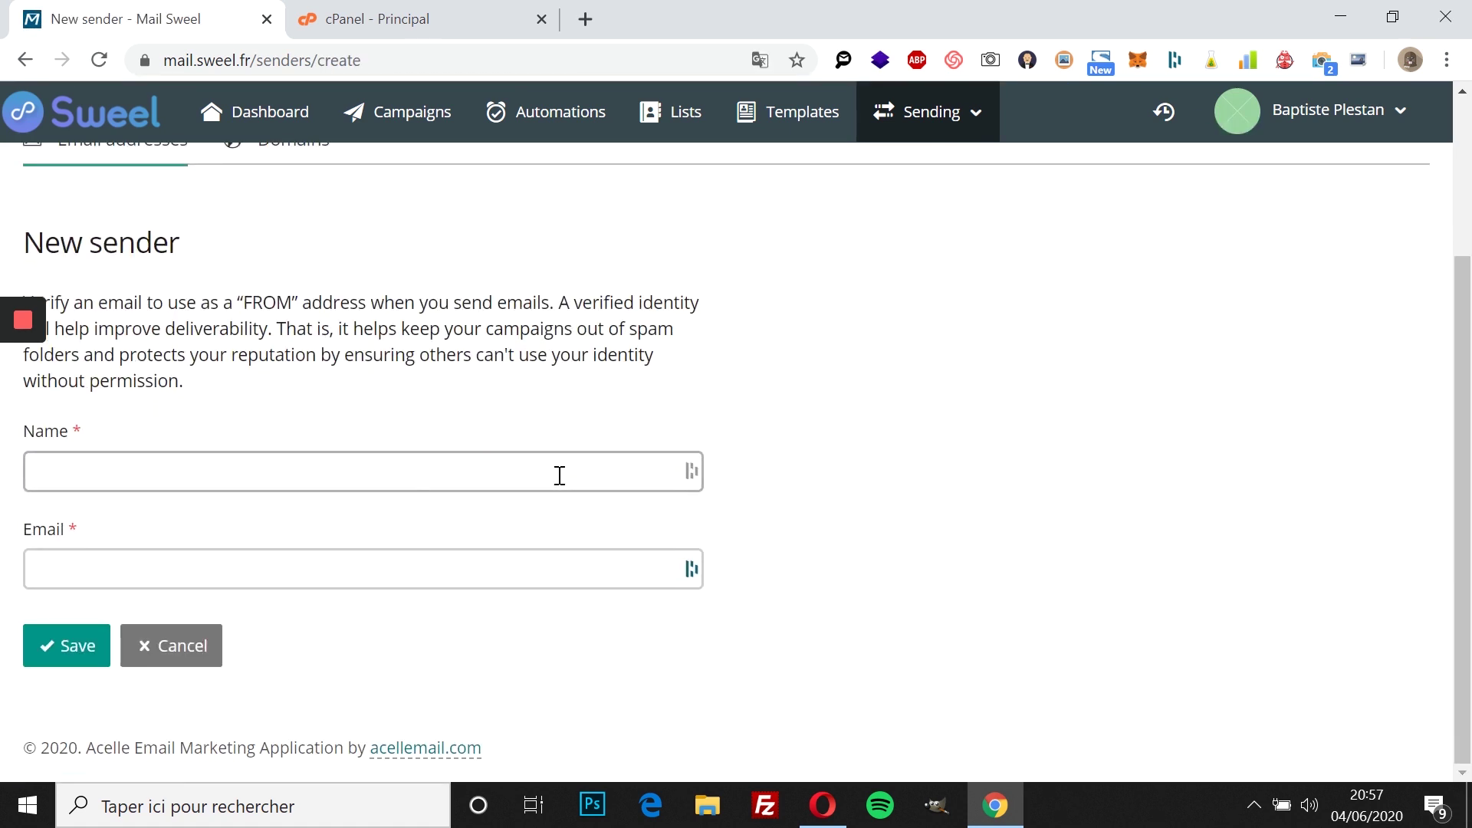
click(427, 473)
click(678, 528)
click(444, 469)
click(674, 526)
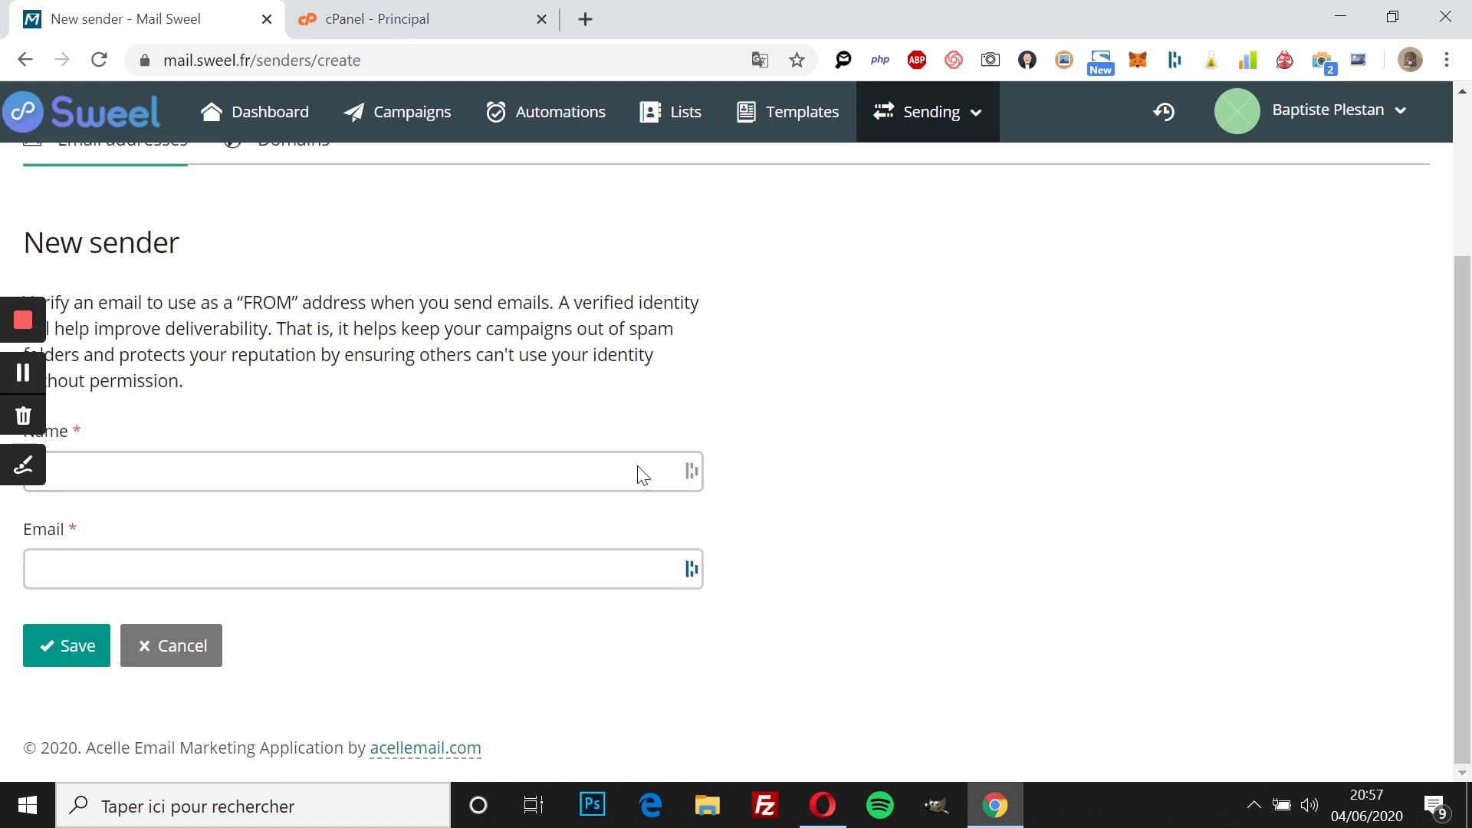
click(483, 488)
click(674, 527)
scroll(583, 476, up, 2)
scroll(582, 476, down, 1)
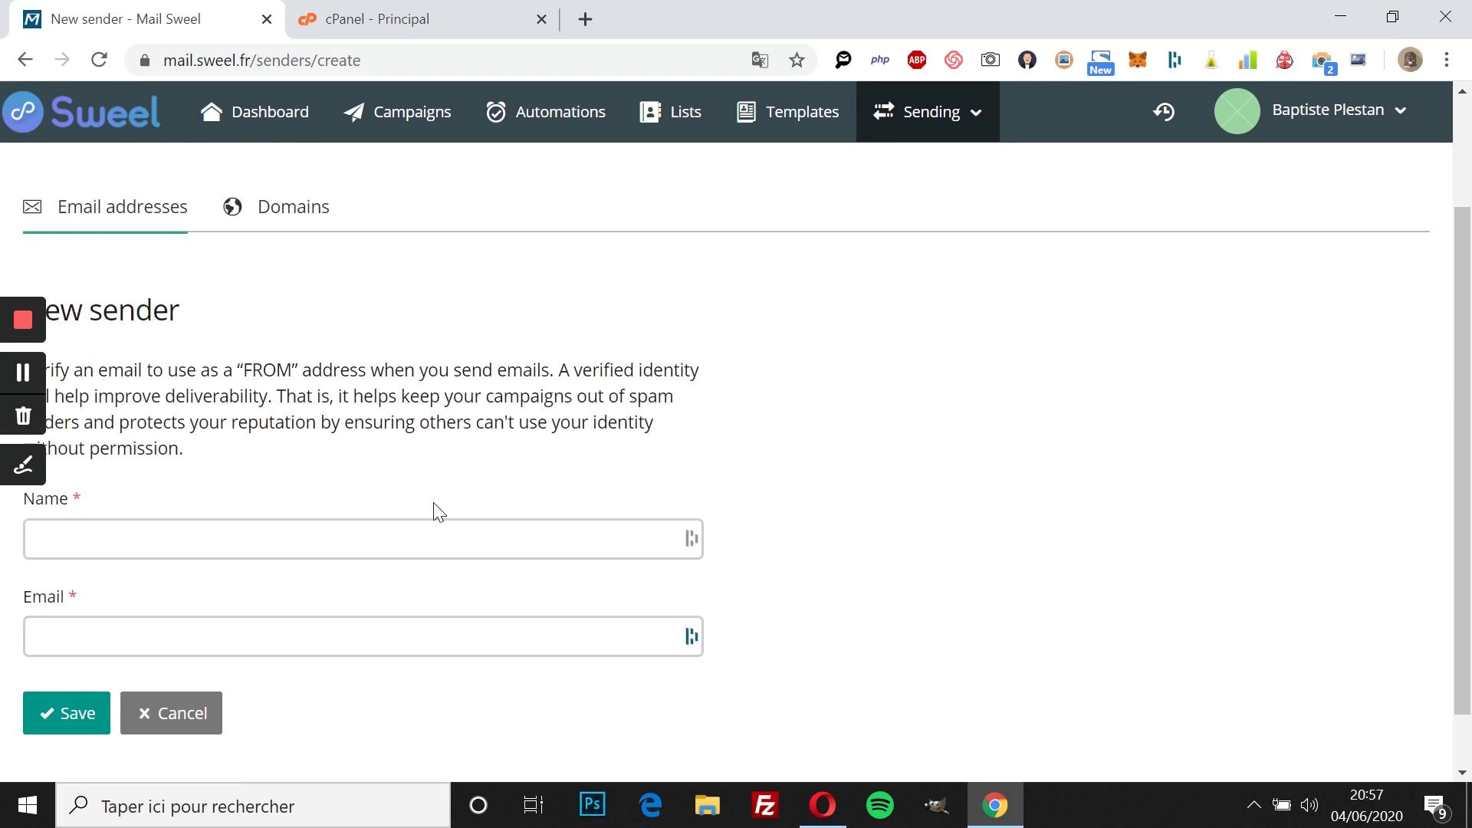
click(421, 539)
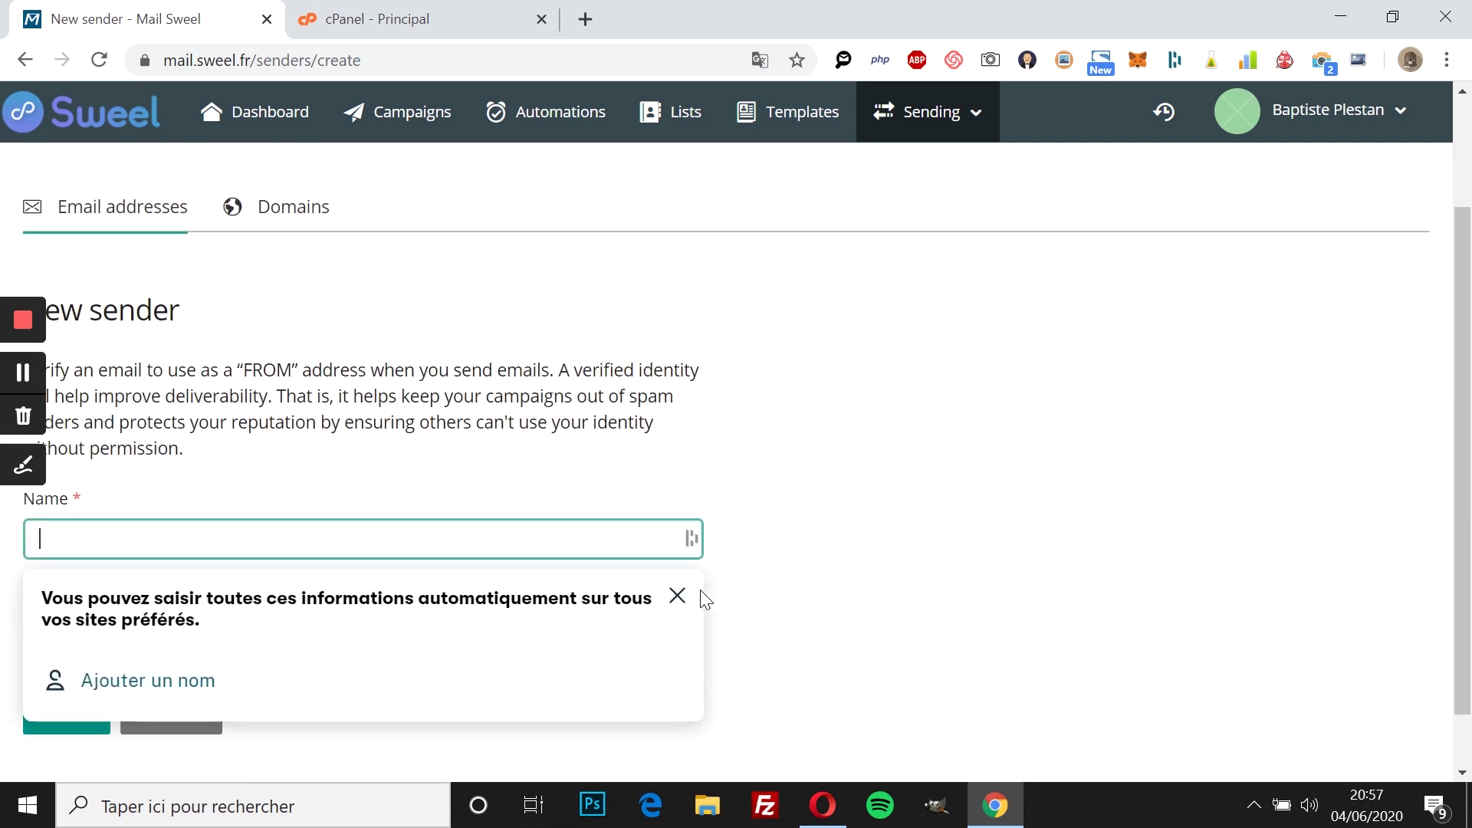
click(676, 596)
click(446, 532)
click(674, 595)
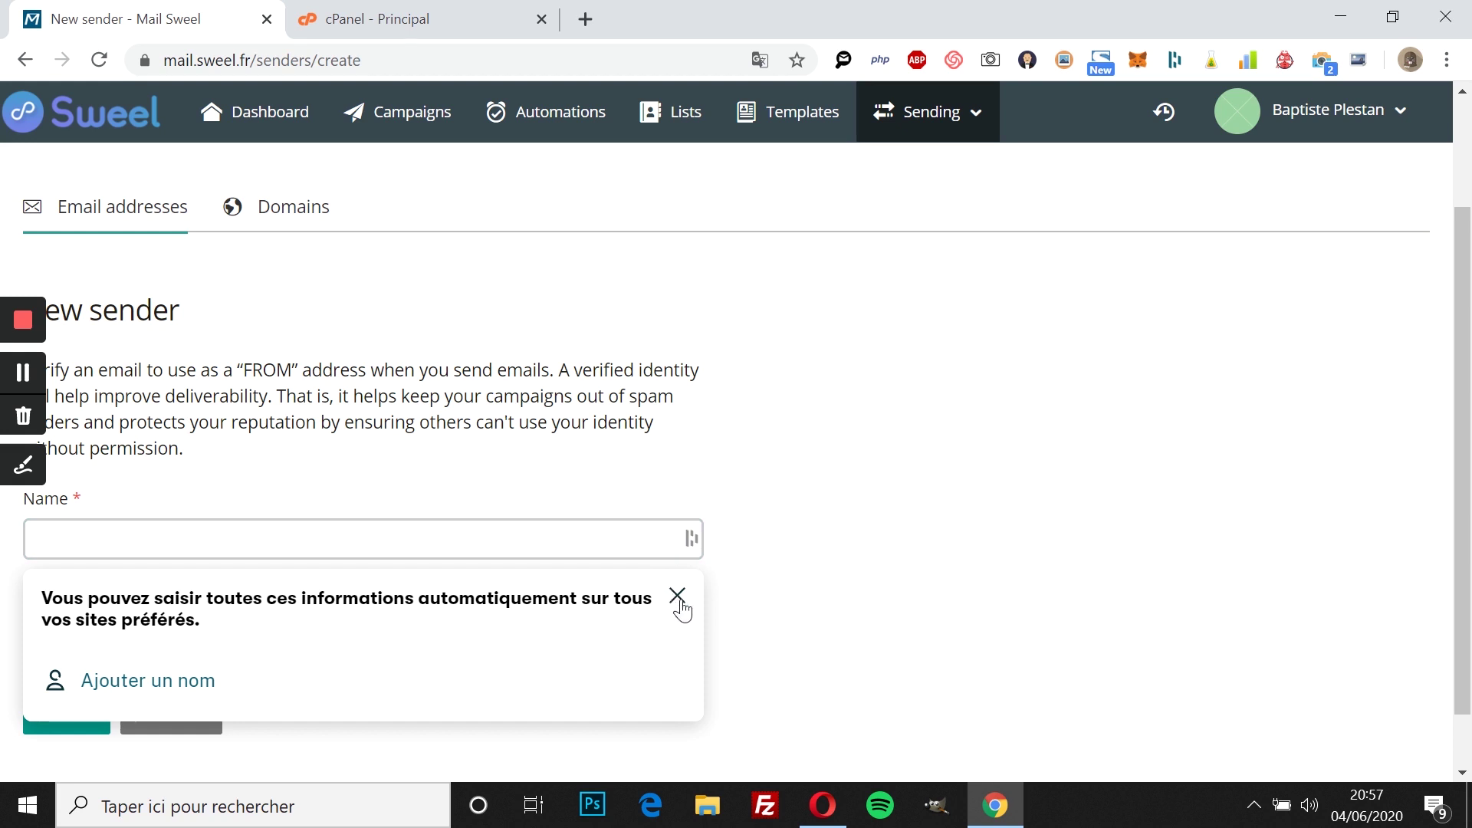
click(338, 526)
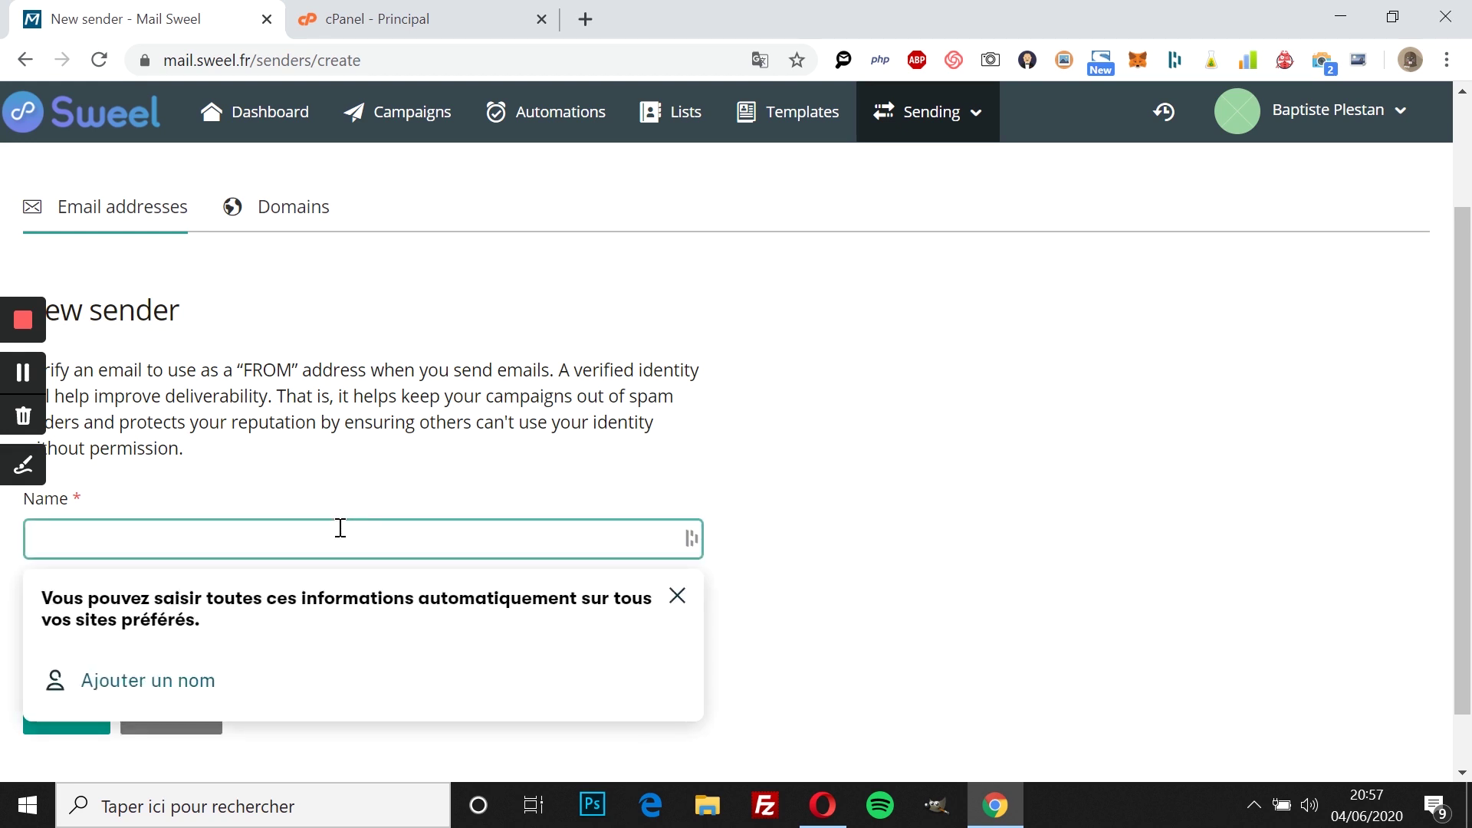
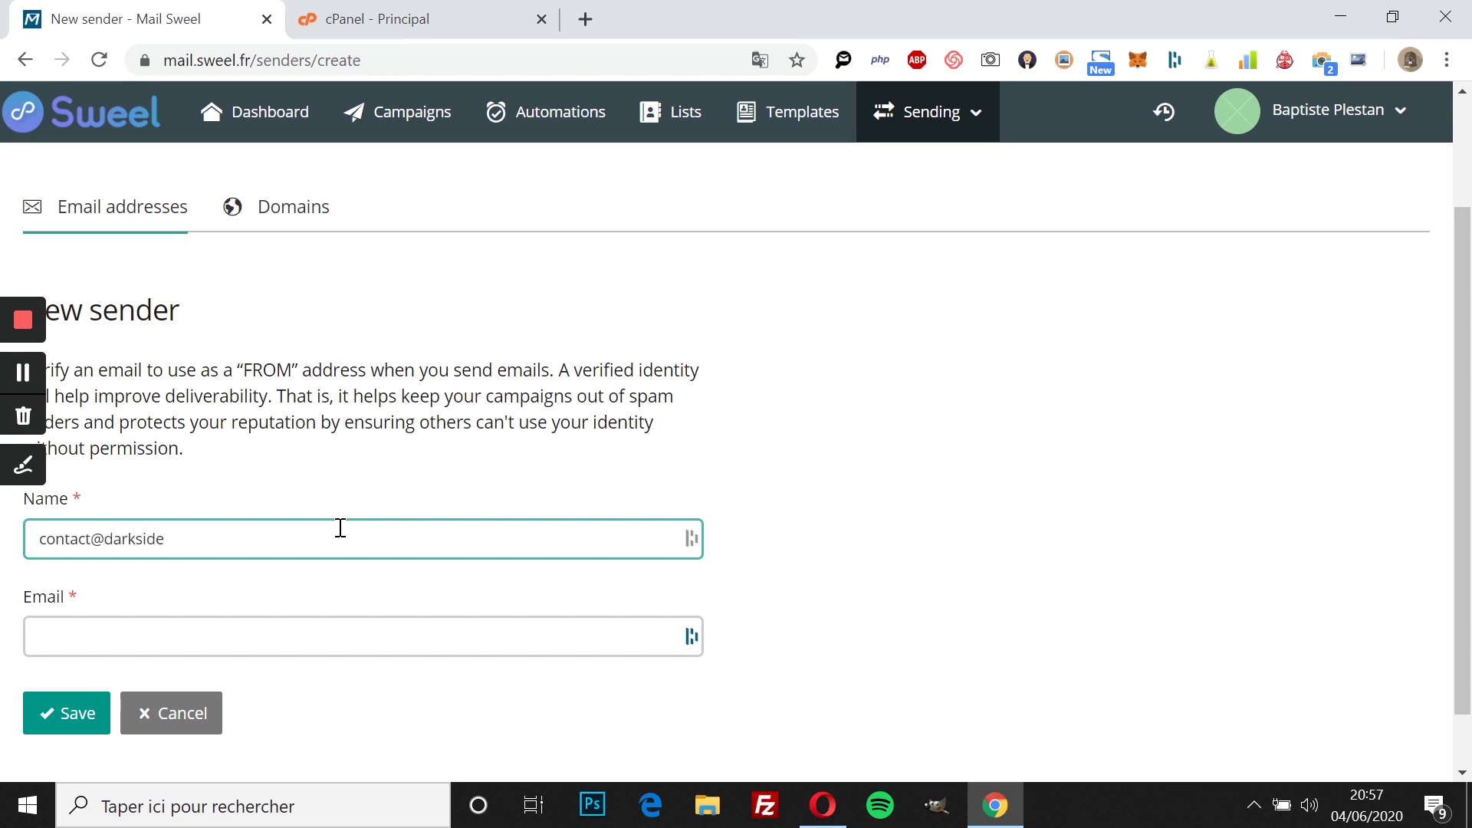
Step: Enter the sender name 'Darkside Marketing' with the company's contact e-mail and save
key(ctrl+shift+Left)
key(ctrl+shift+Left)
key(ctrl+c)
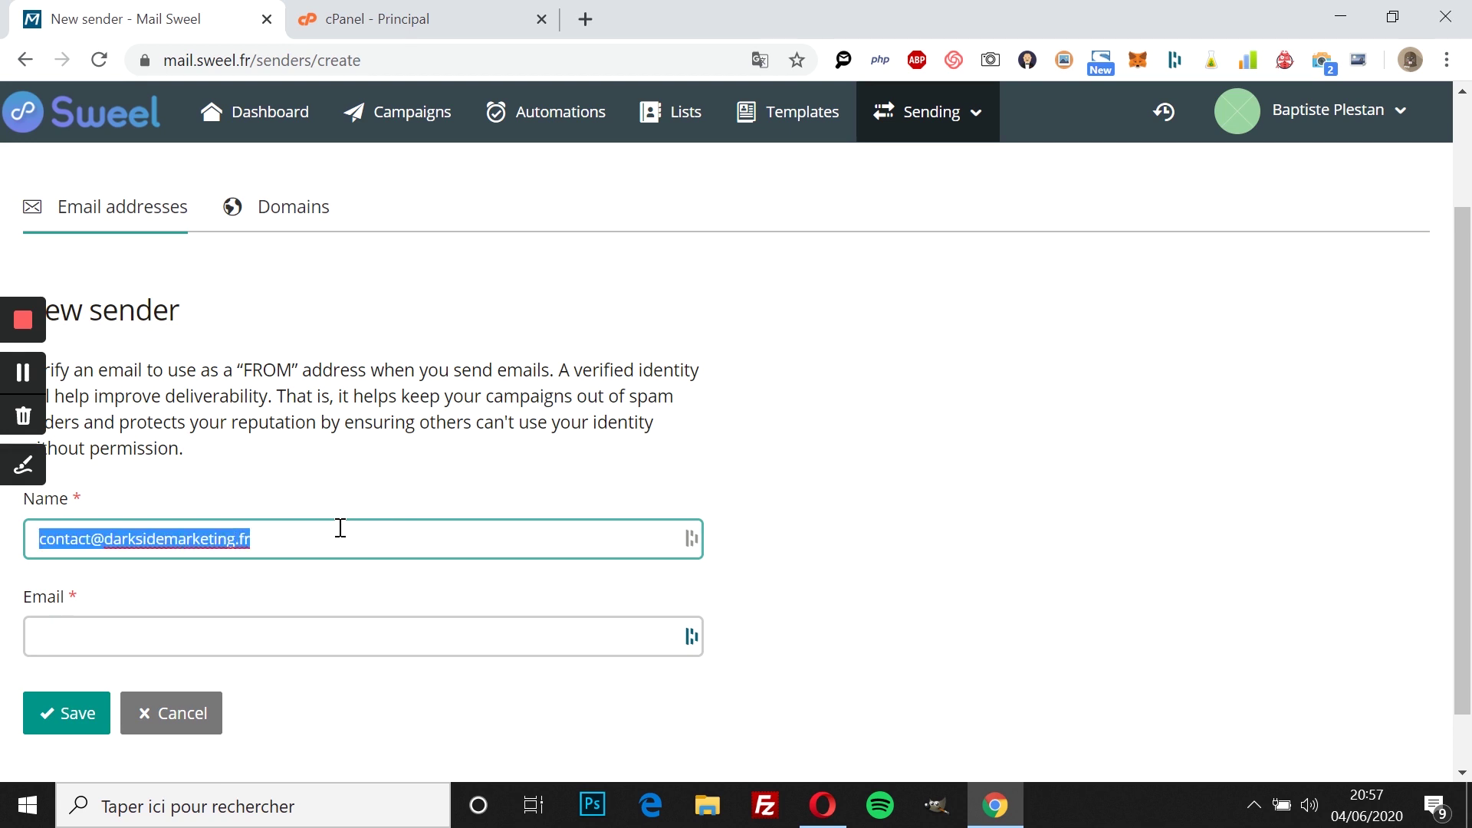
key(BackSpace)
click(478, 644)
key(ctrl+v)
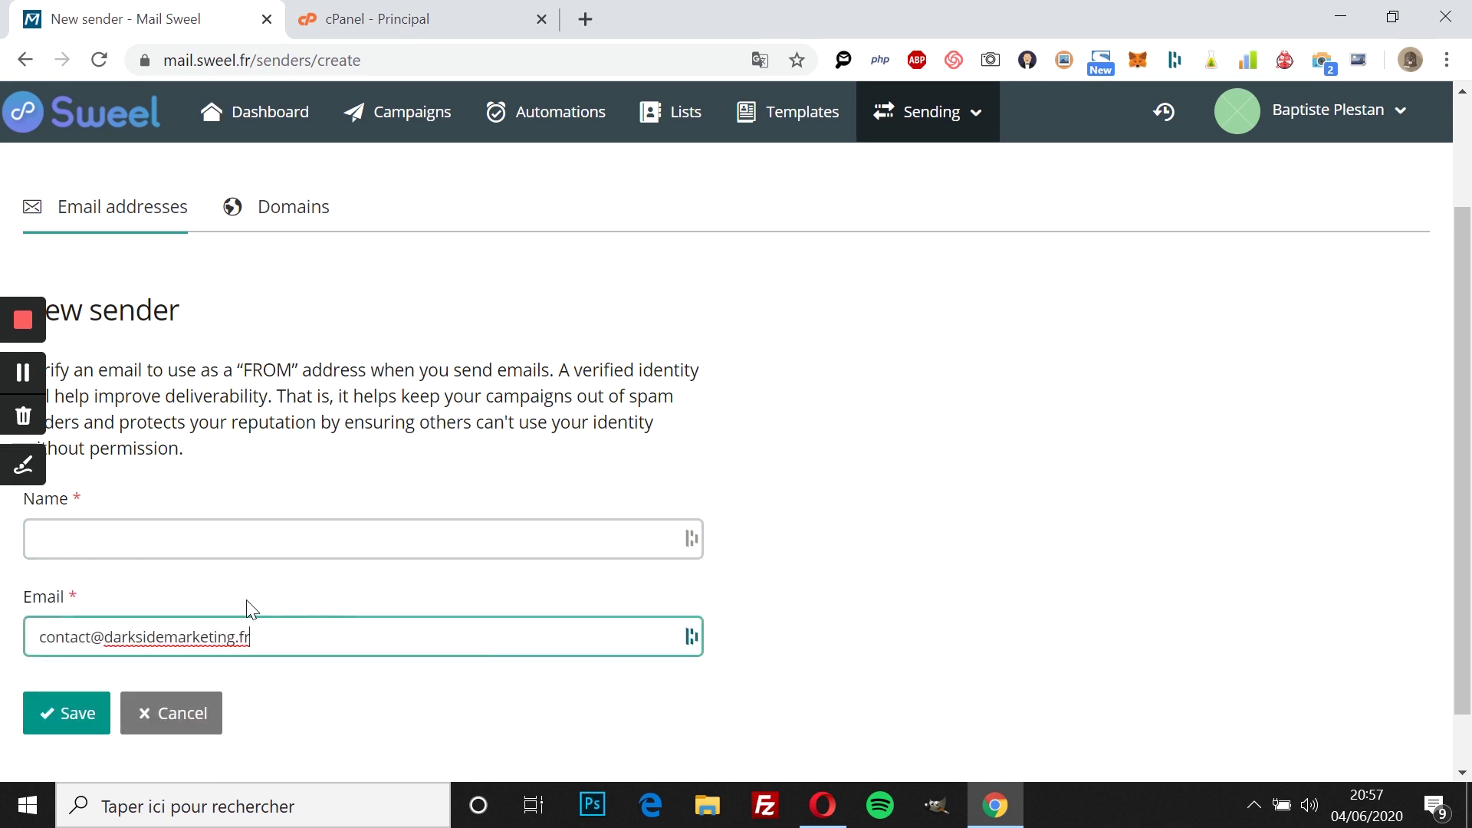
click(201, 541)
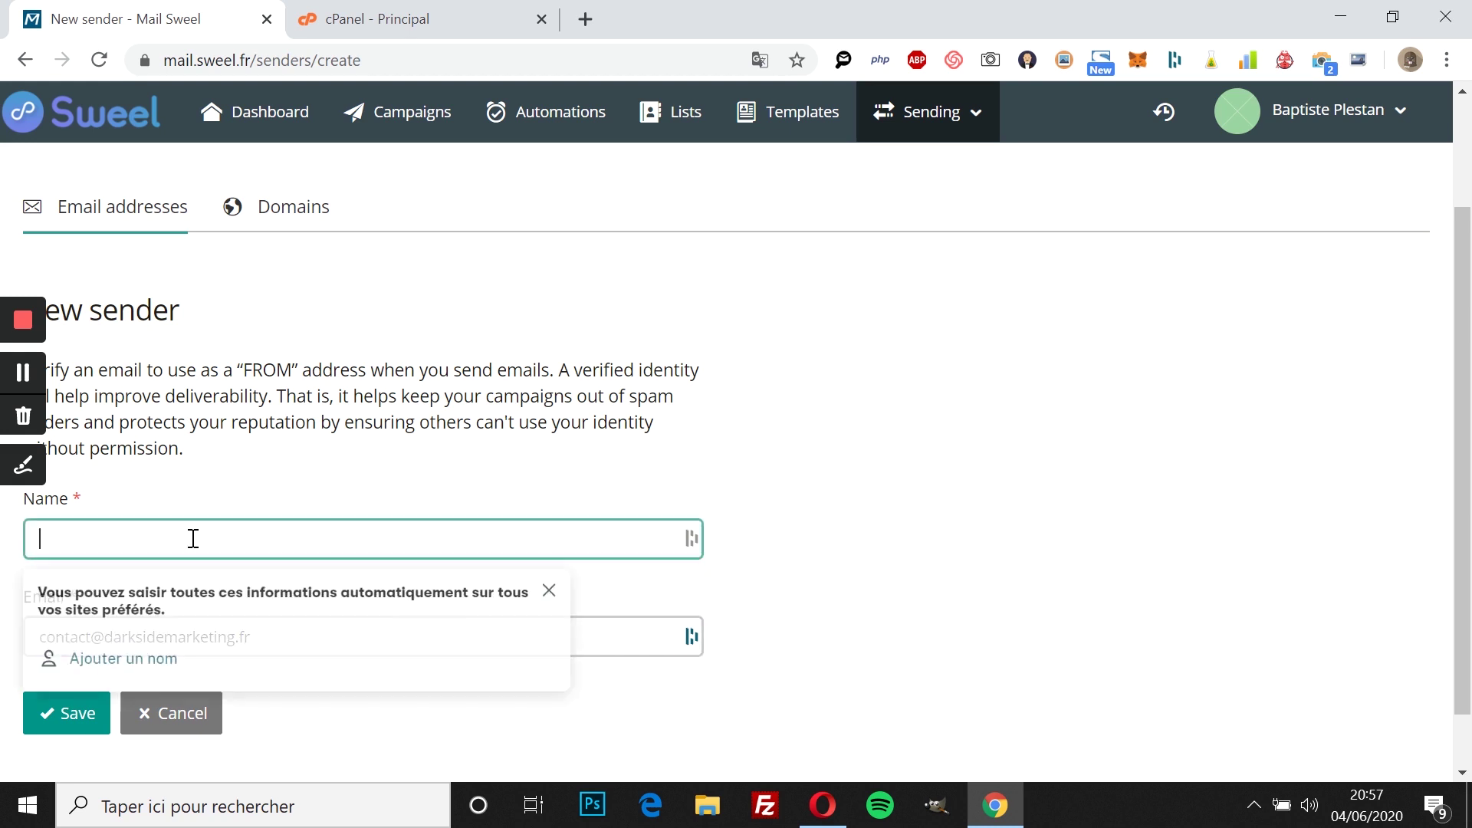
text(Darkside)
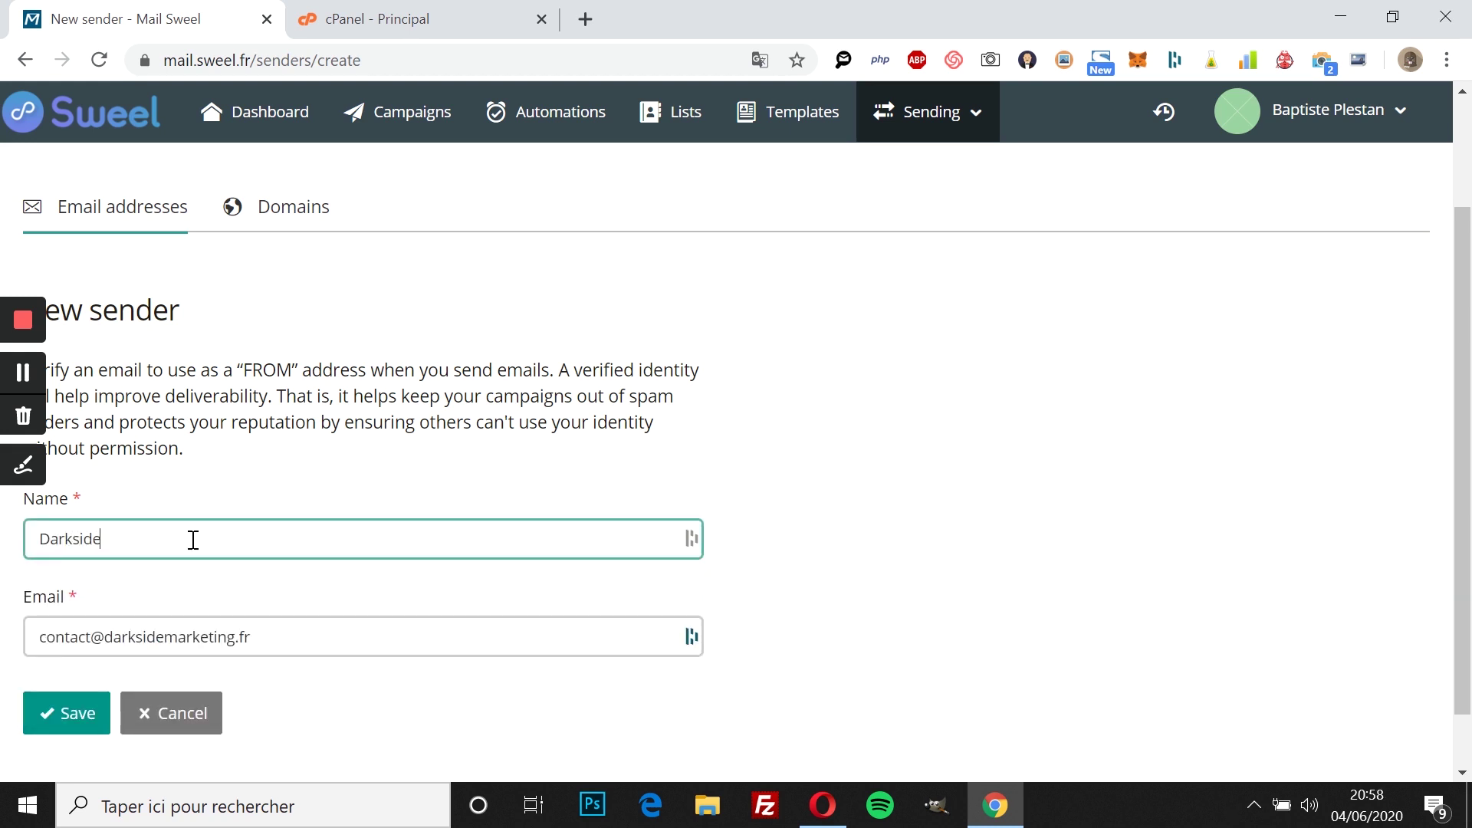
text( Marketing)
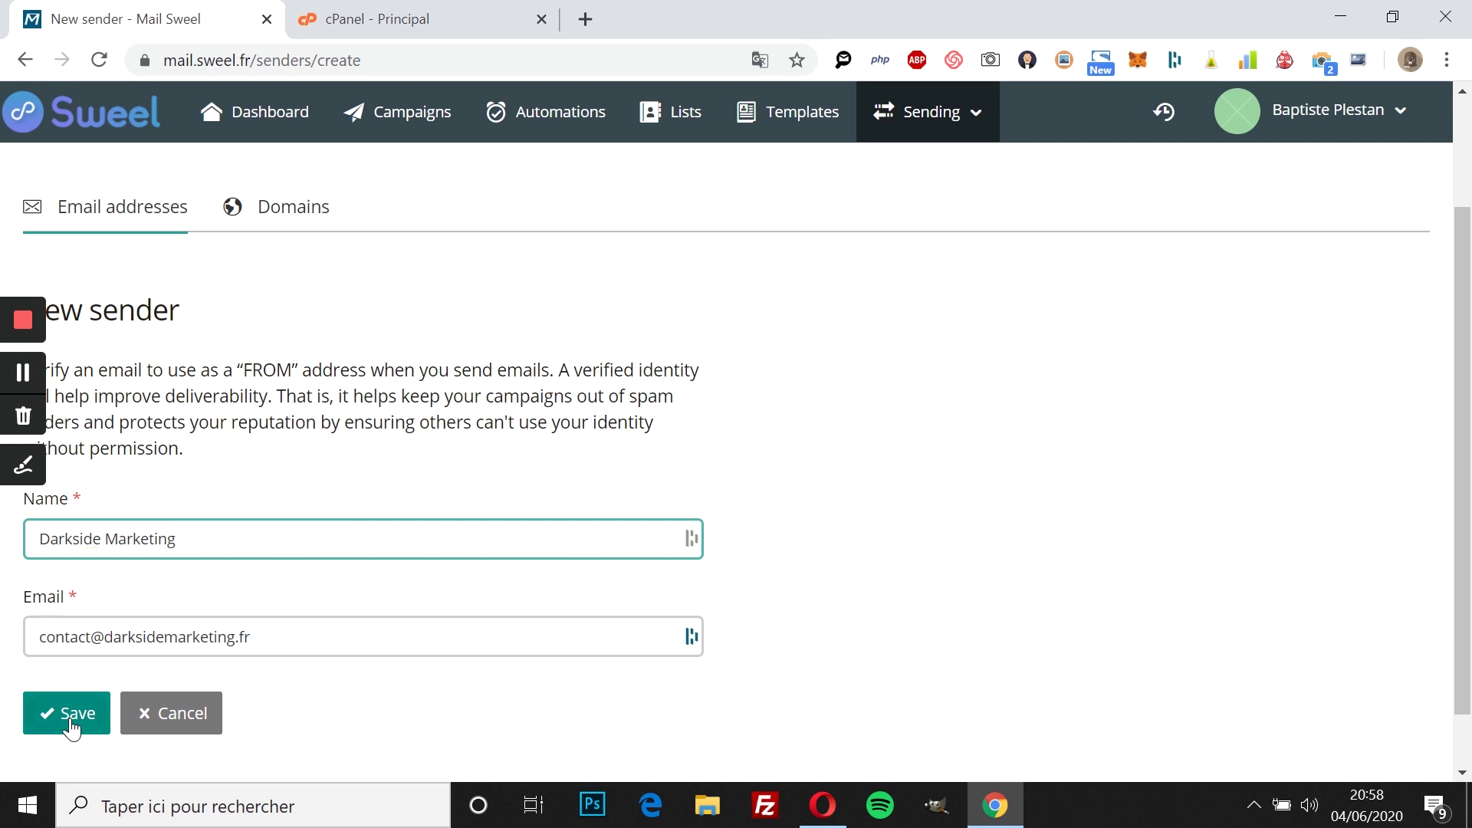
click(70, 722)
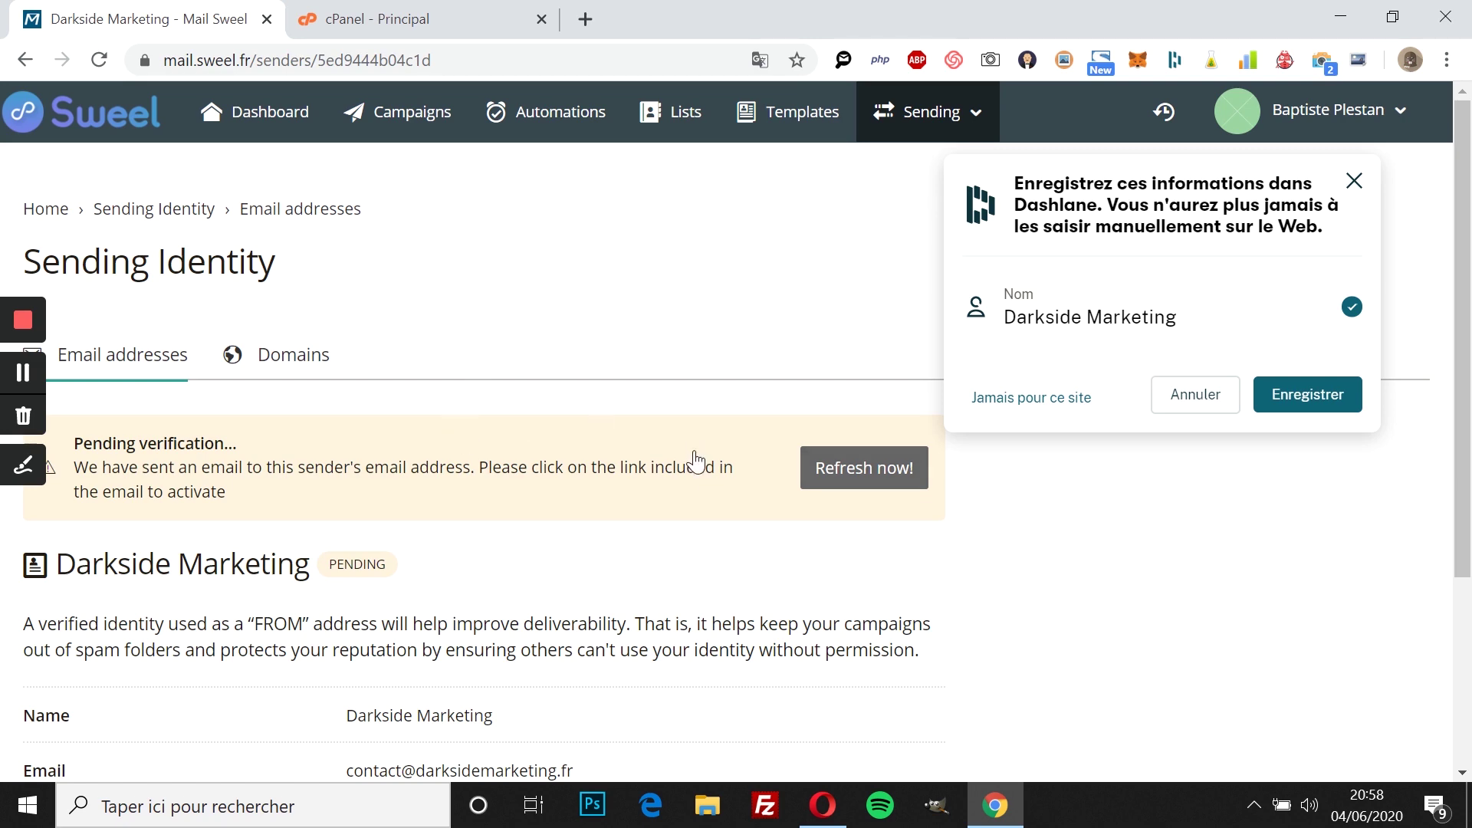
Step: Open the 'Verify your sender identity' email in Roundcube and select its verification link
click(404, 9)
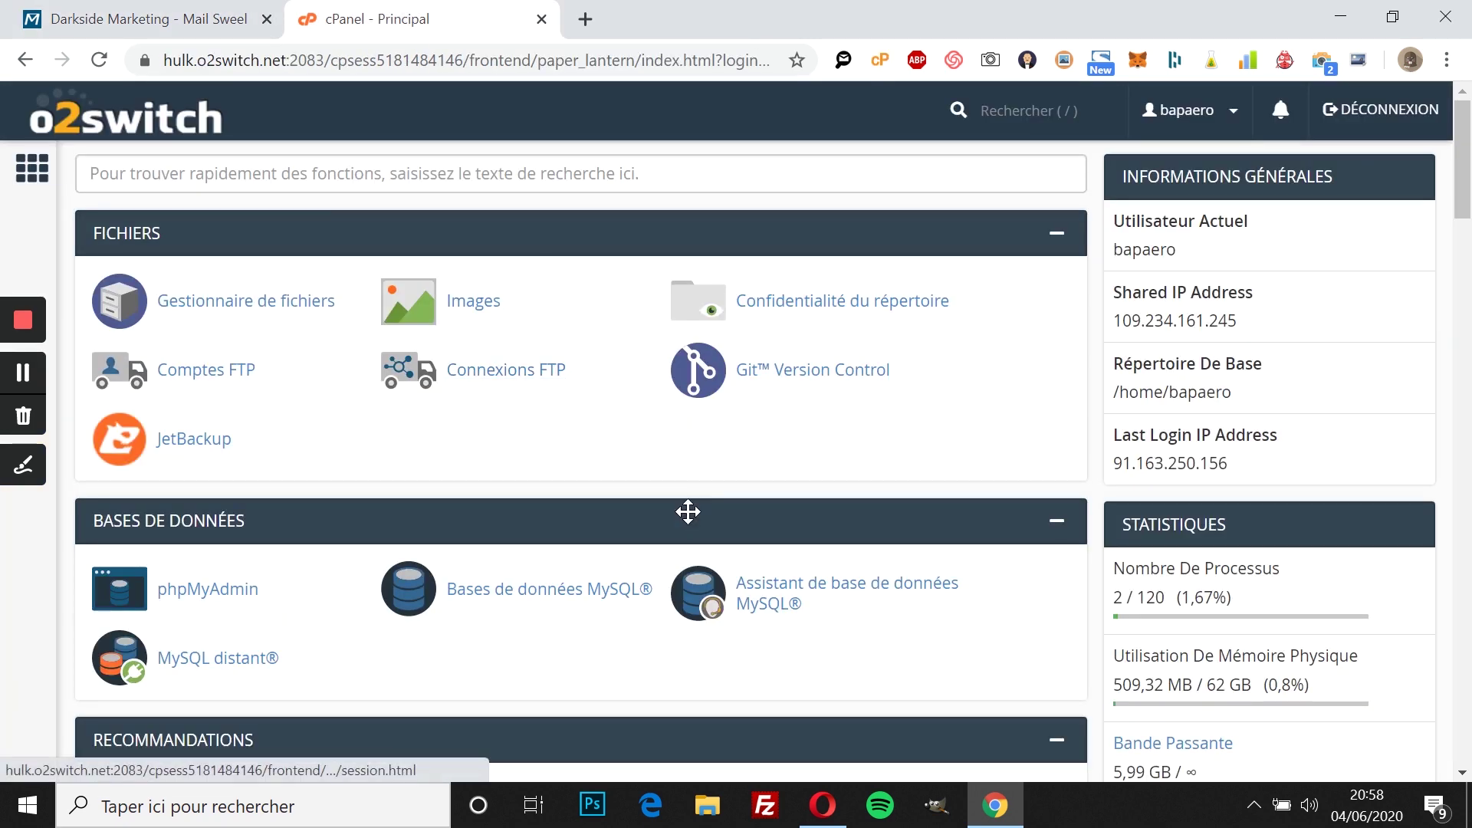
scroll(687, 509, down, 6)
scroll(688, 522, down, 2)
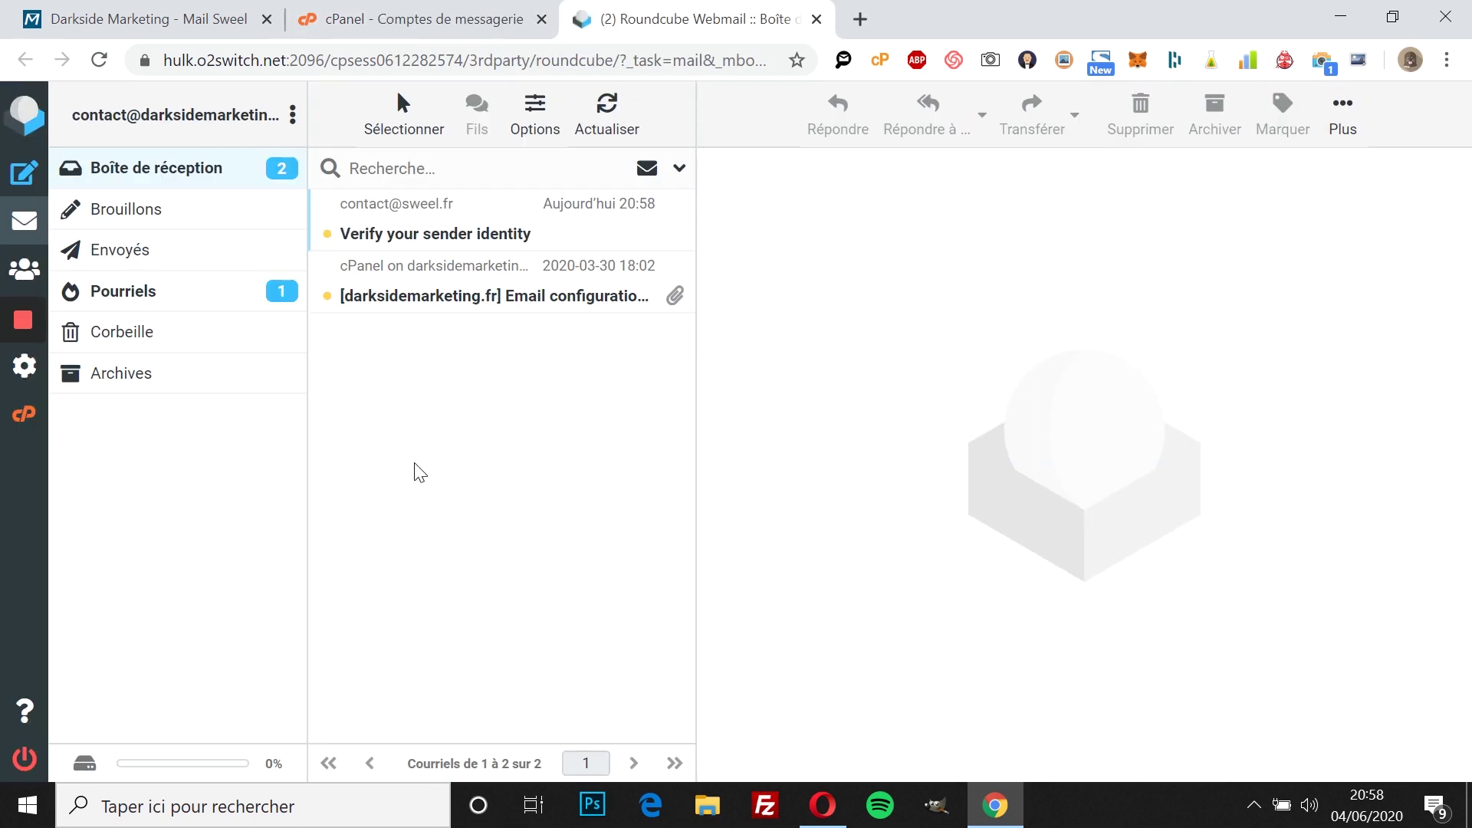
click(444, 238)
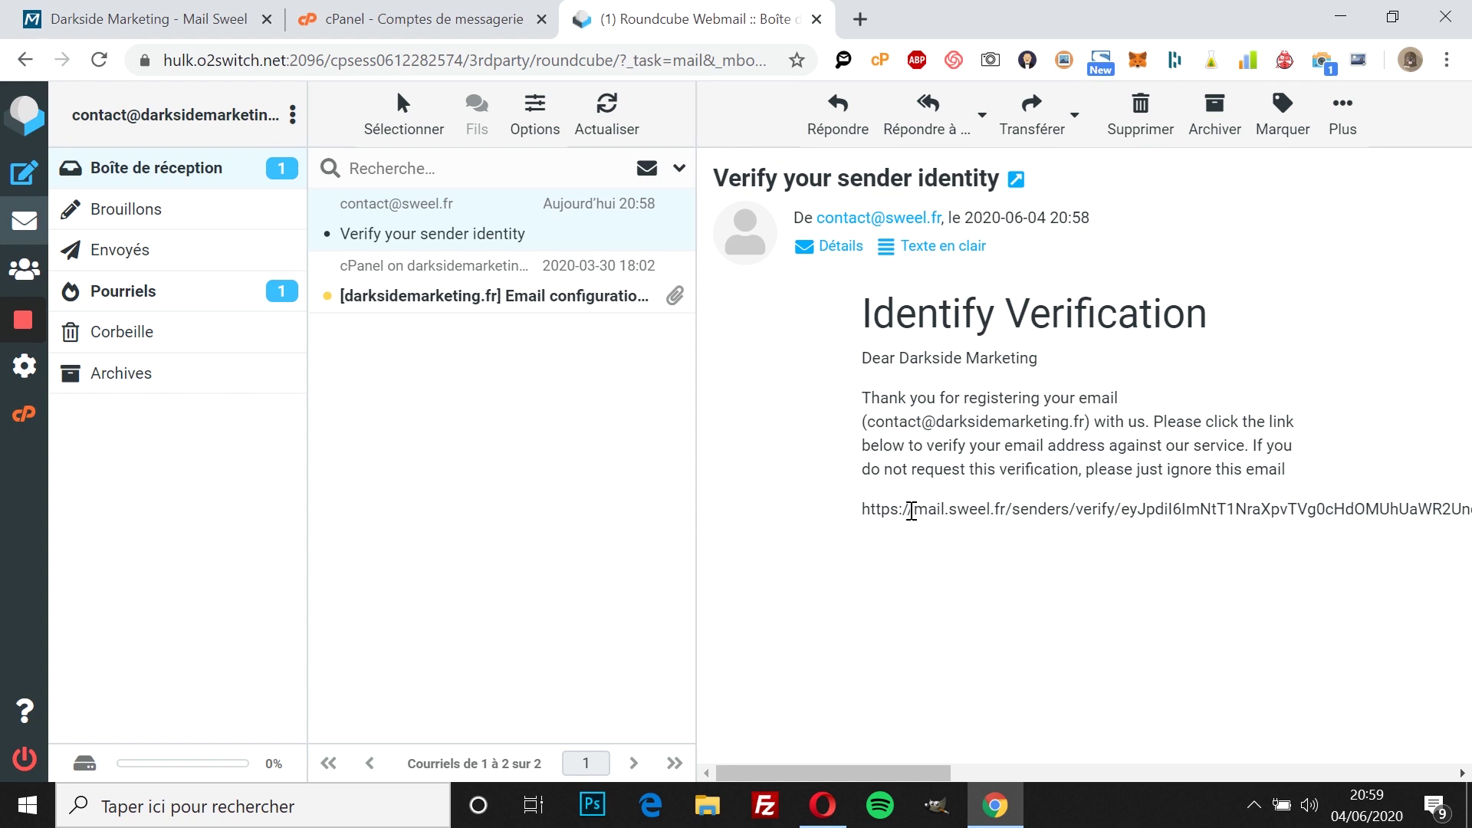
triple_click(912, 510)
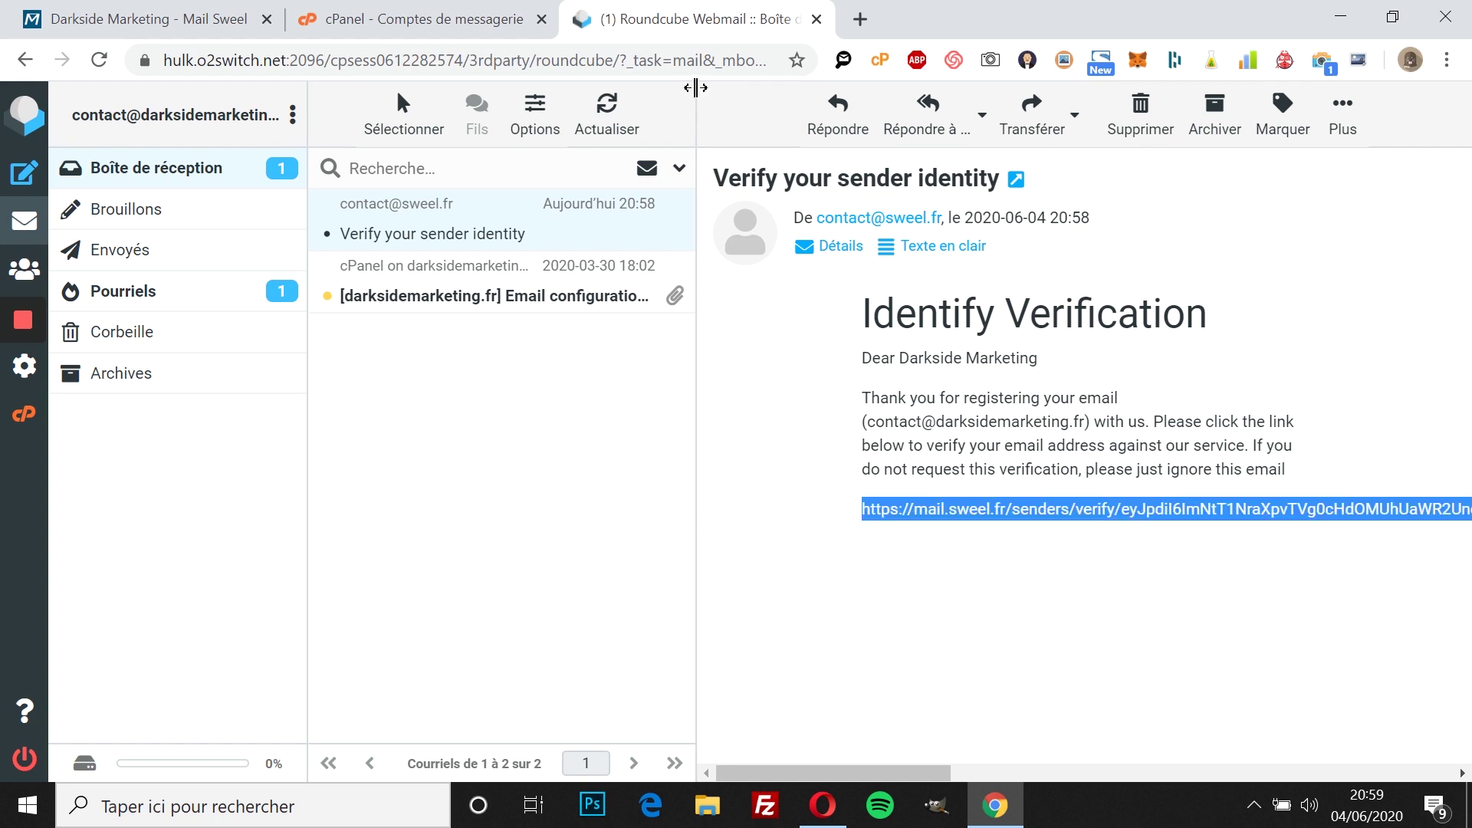
Step: Open the verification link in a new tab, confirm it, and reload Sweel to show Darkside Marketing verified
click(867, 19)
key(ctrl+v)
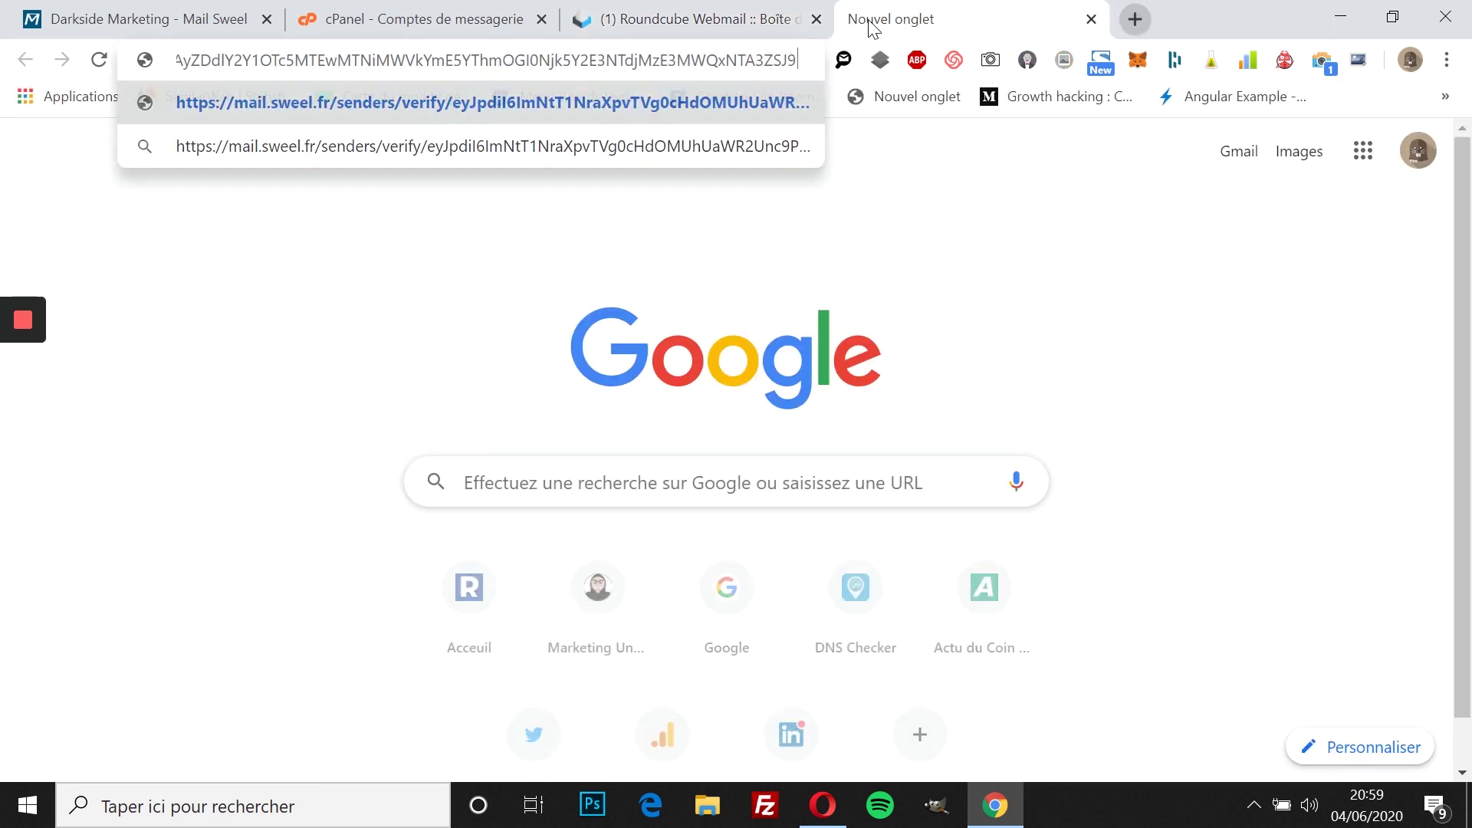
key(Return)
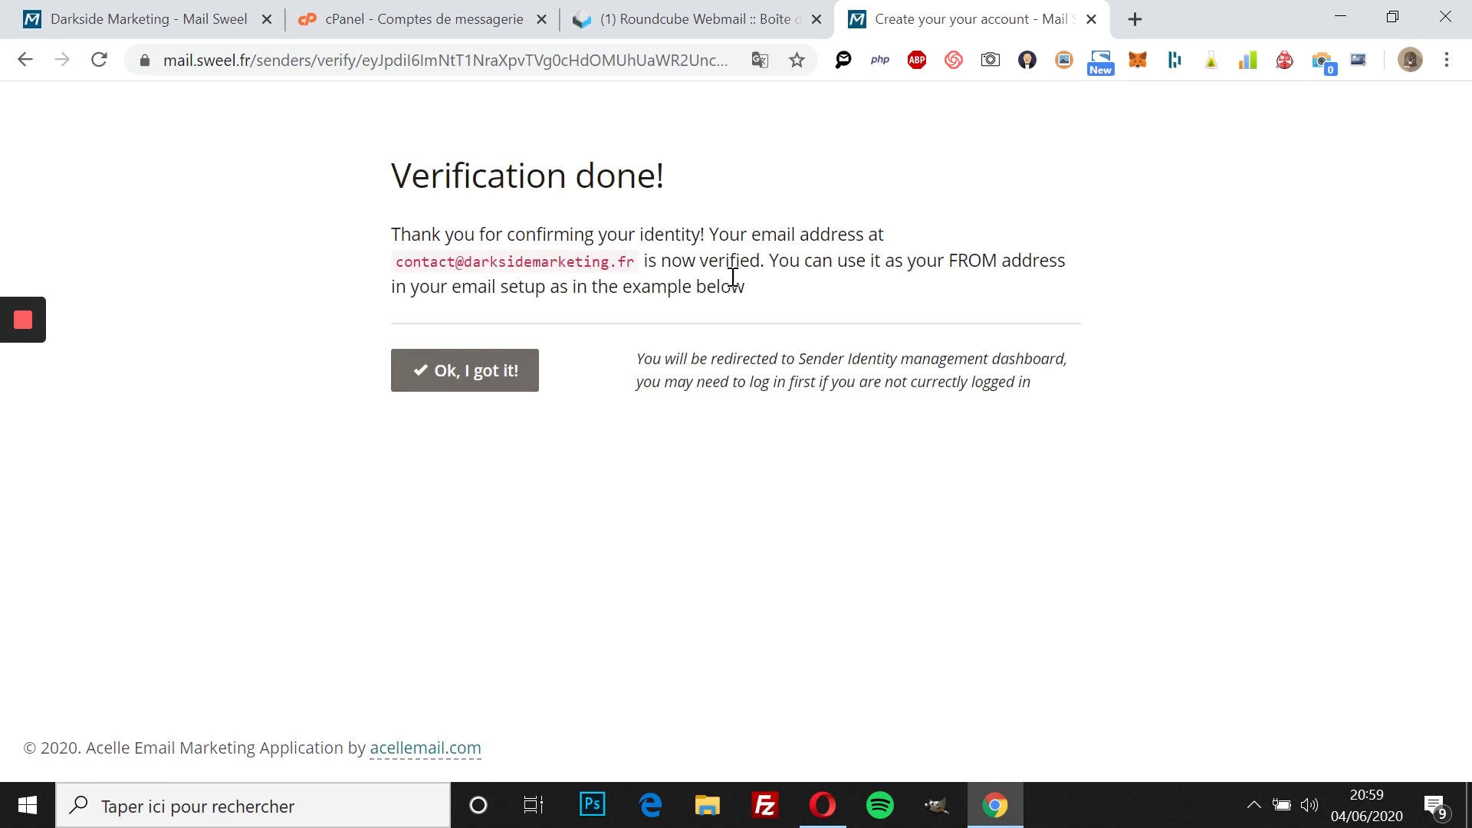
click(494, 383)
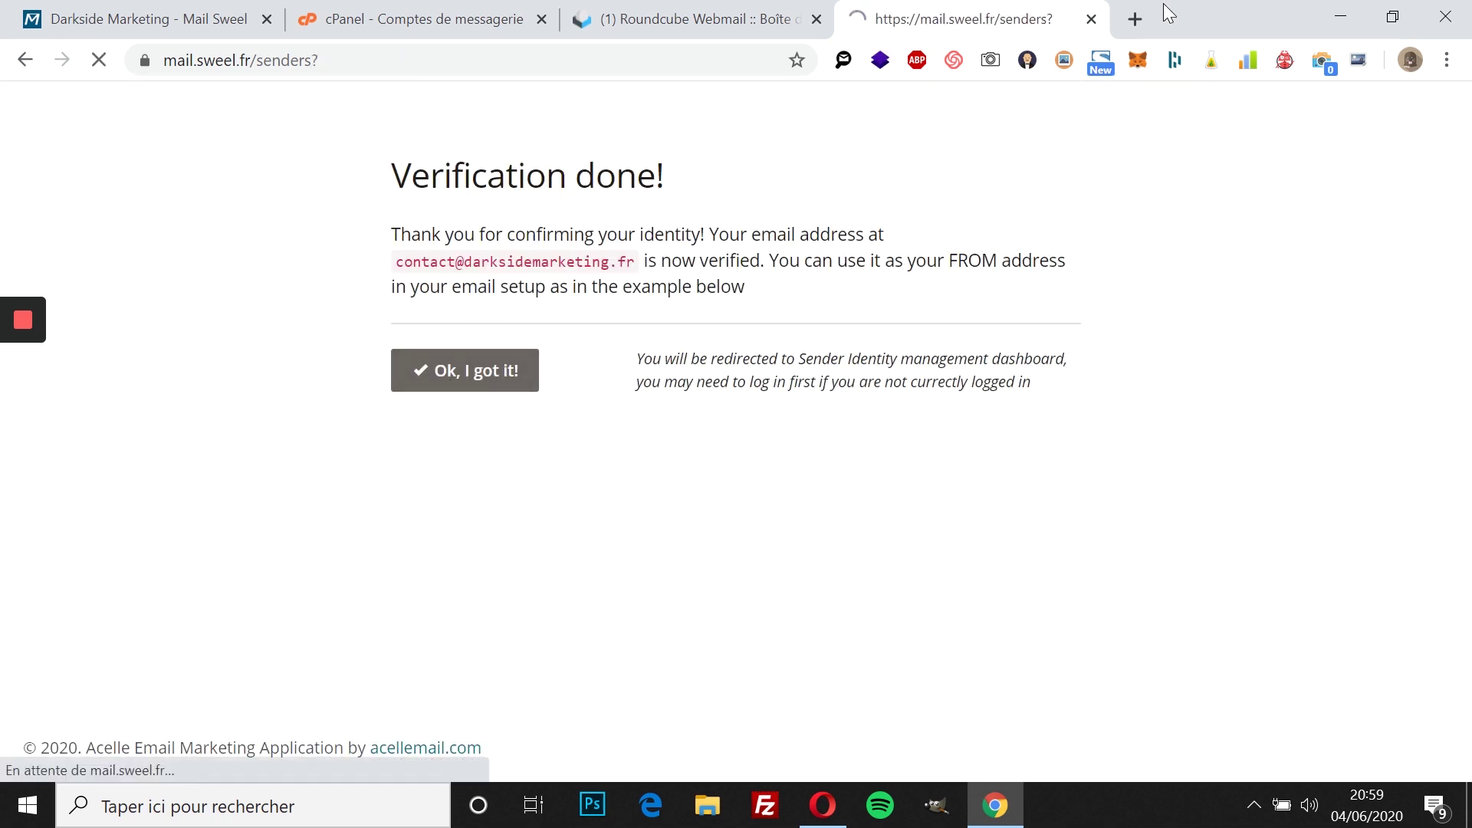
click(1091, 19)
click(145, 19)
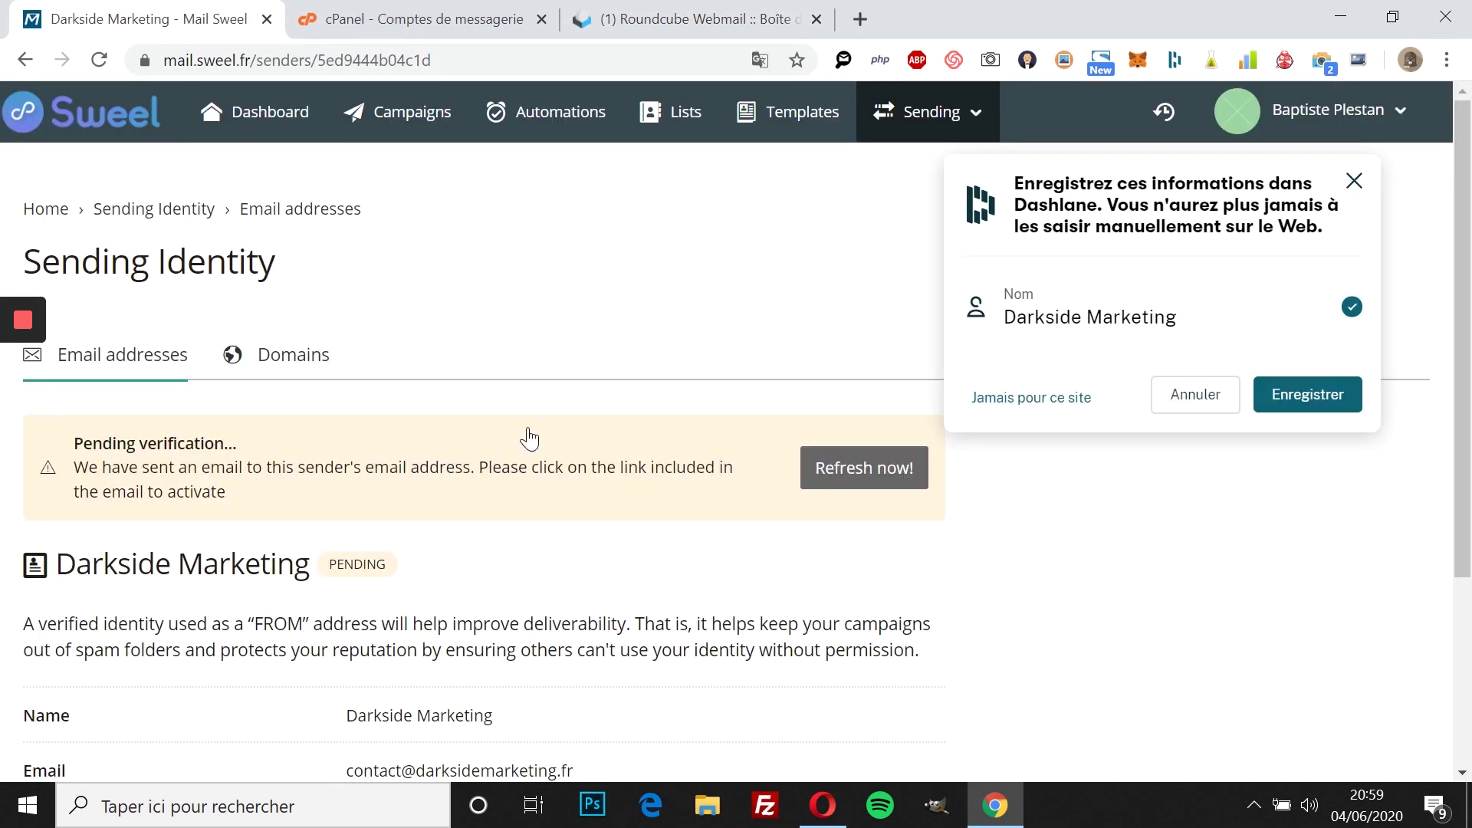
scroll(556, 488, down, 3)
click(99, 60)
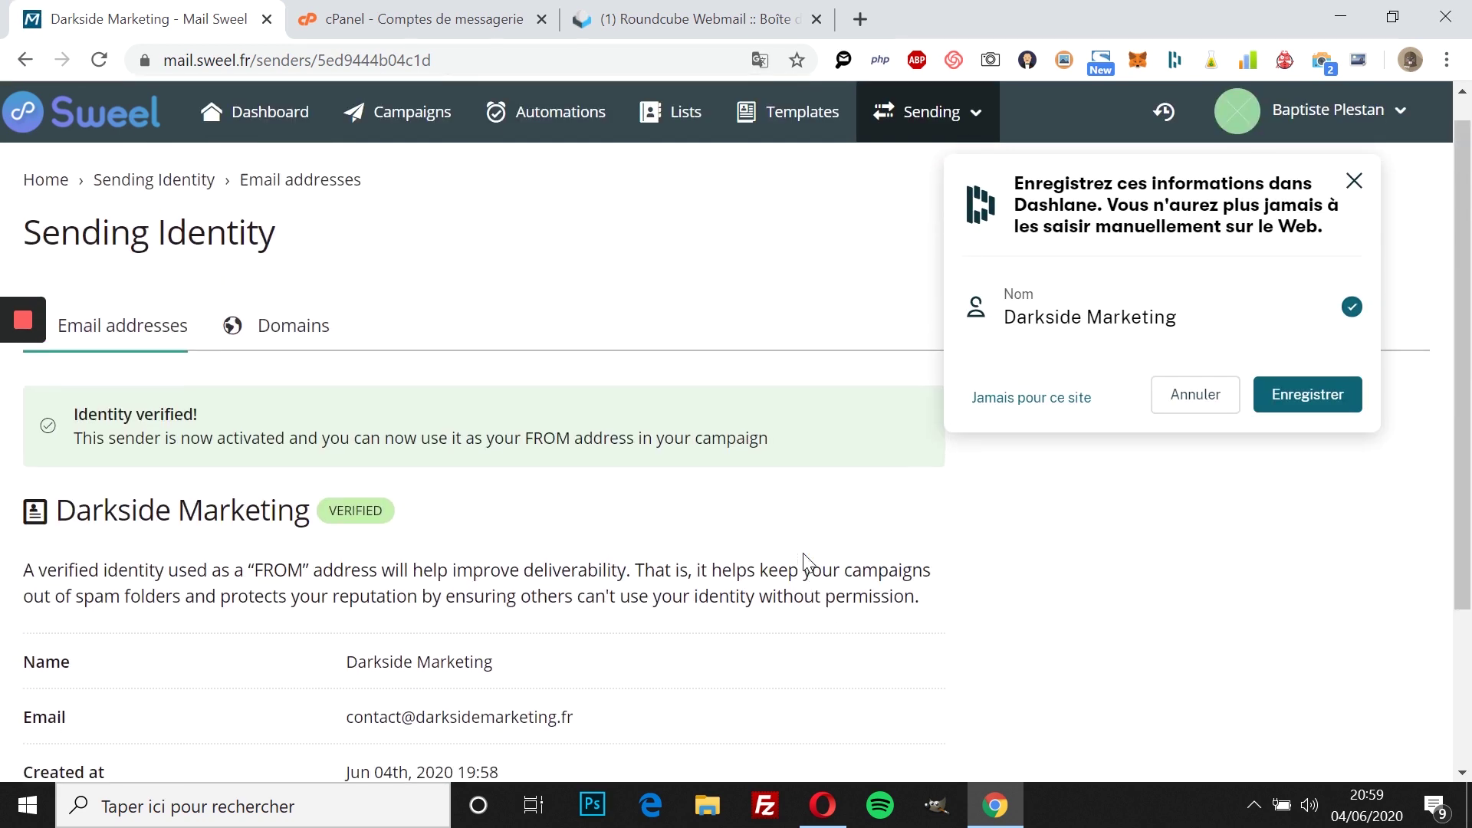
scroll(808, 562, up, 3)
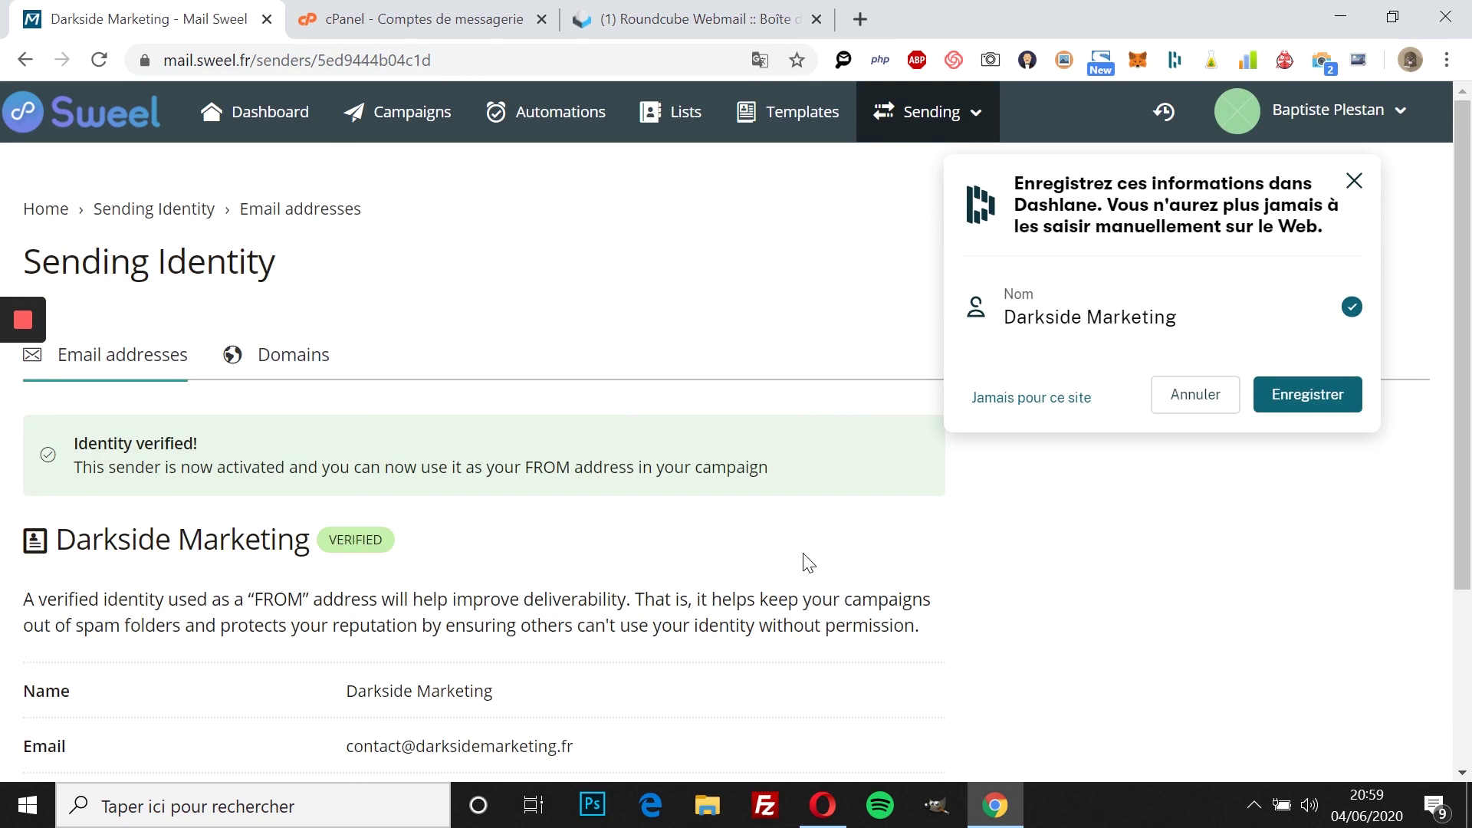
Step: Open Sweel's sending domains list and dismiss the password-manager prompt
click(253, 365)
scroll(920, 463, down, 3)
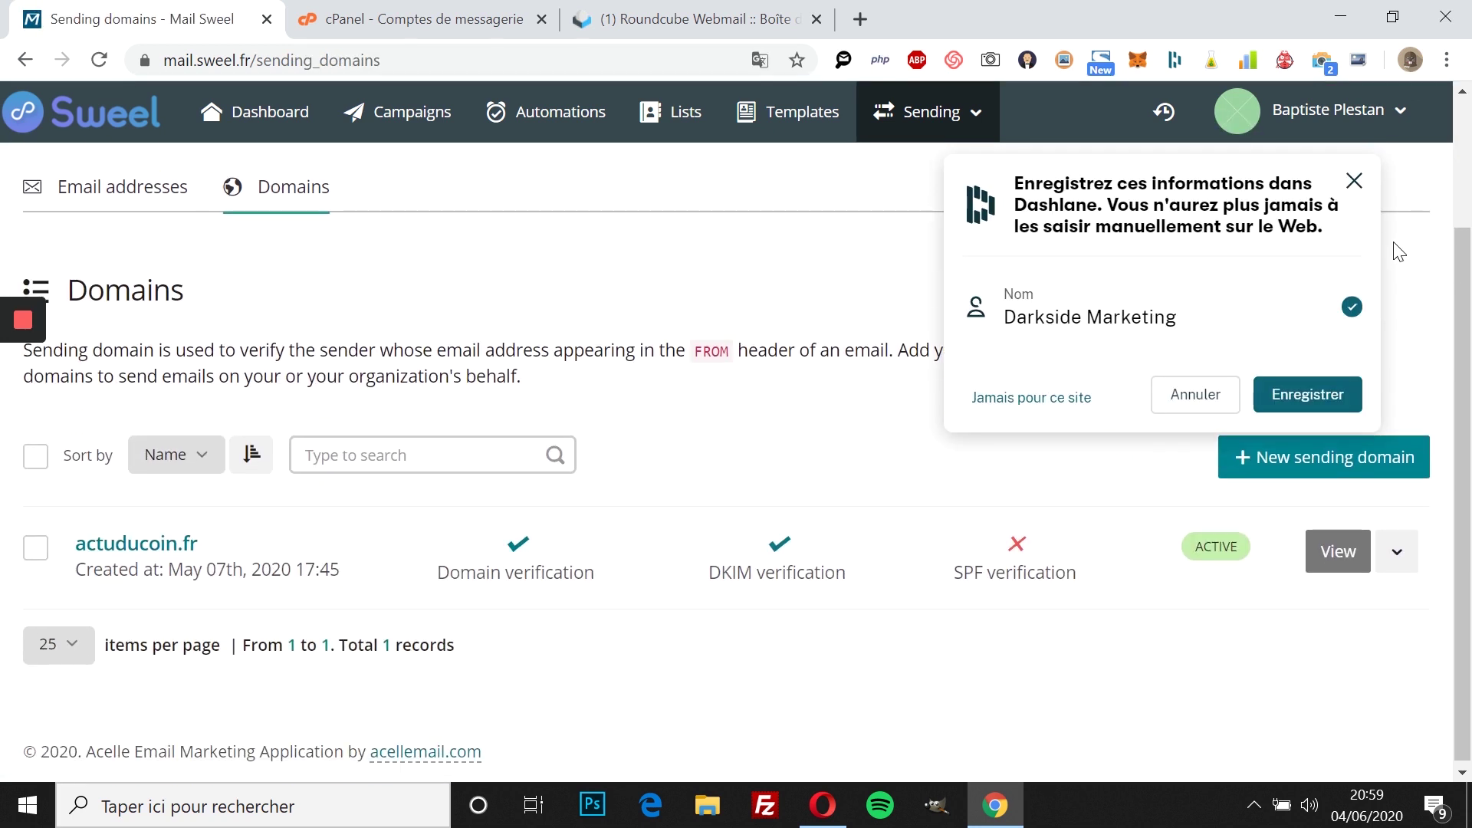
click(1354, 181)
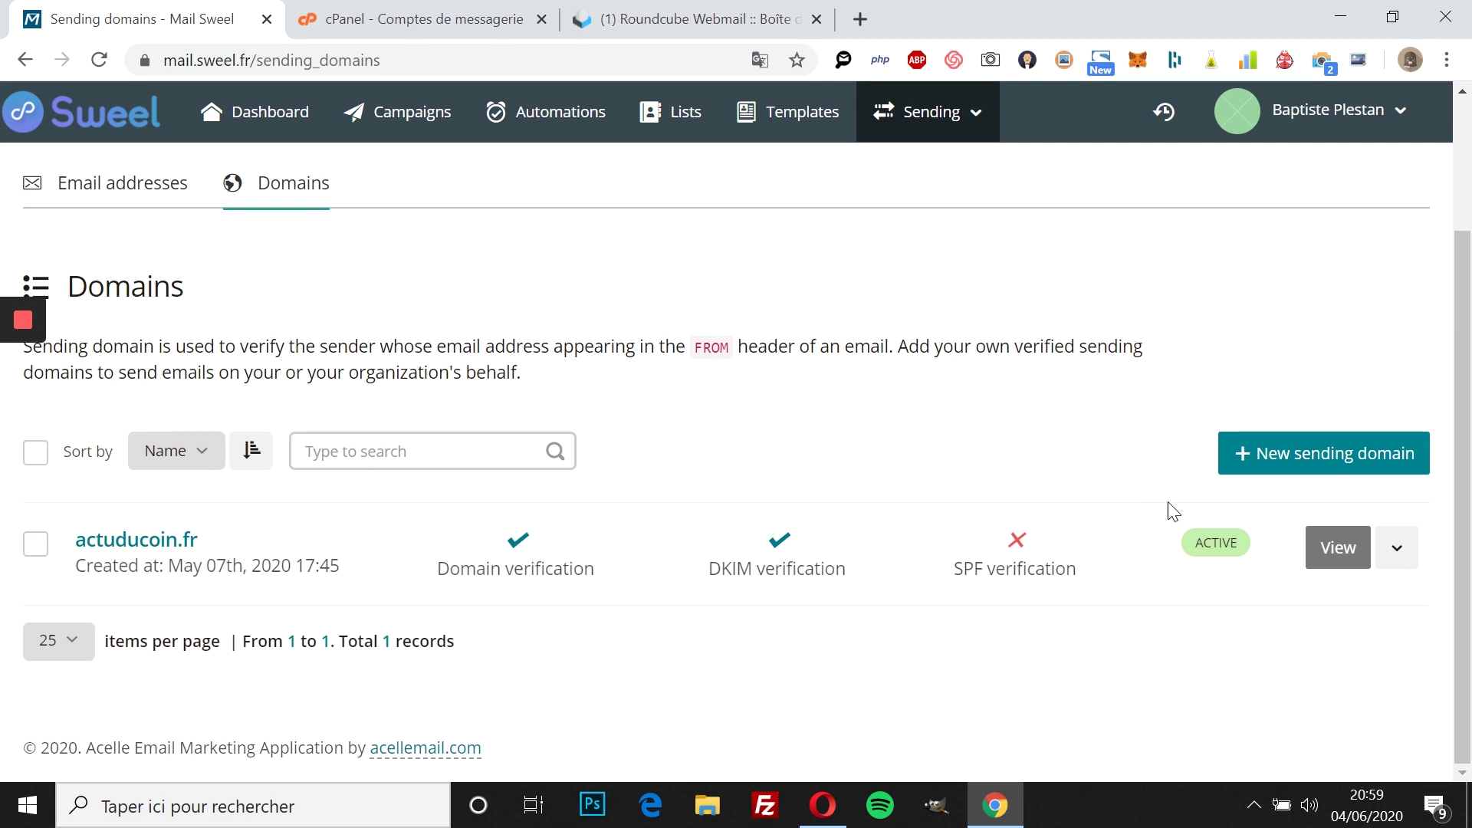
drag(710, 569, 842, 565)
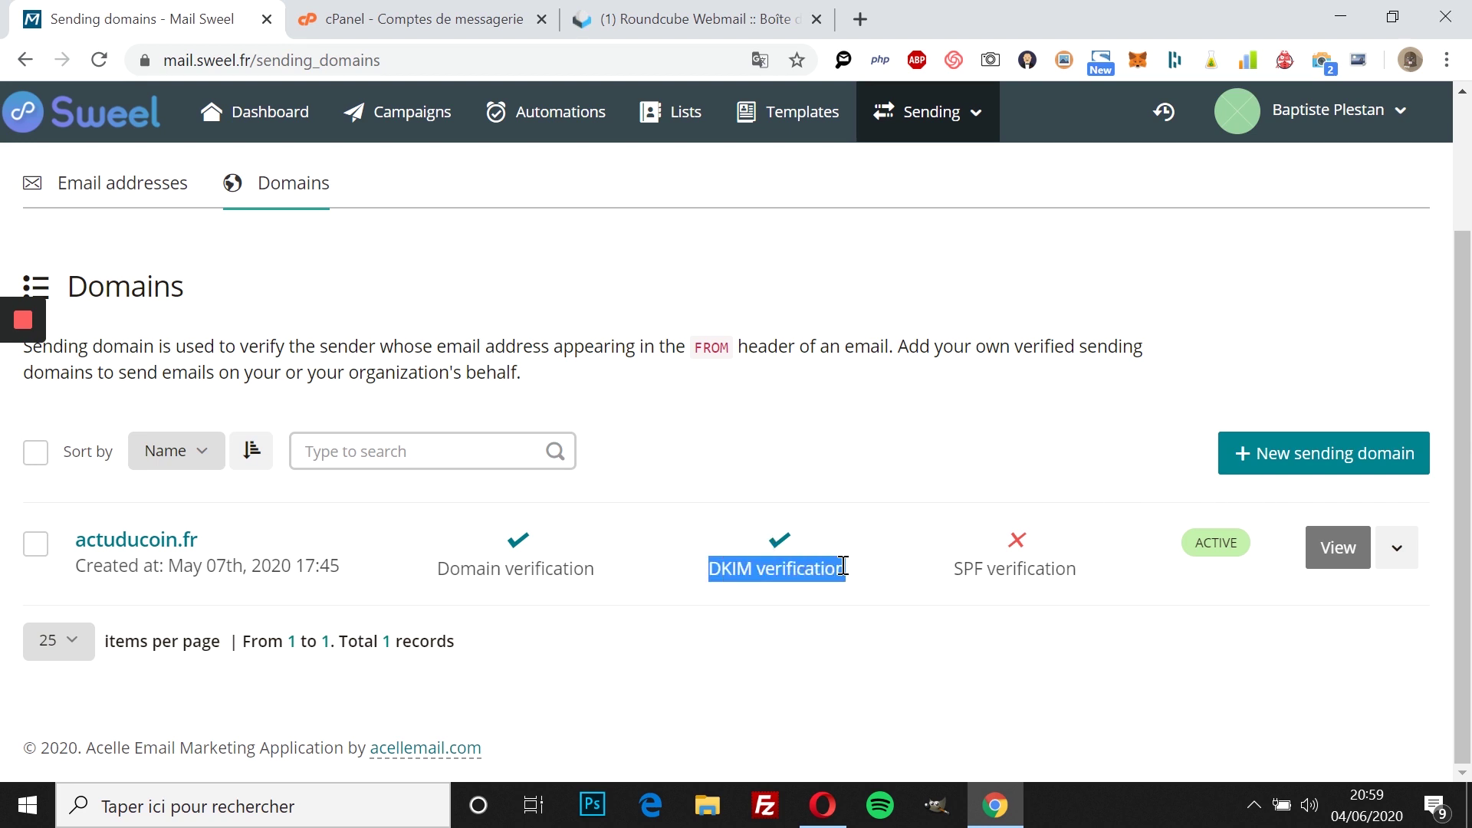
Step: Create the new sending domain darksidemarketing.fr
click(1294, 454)
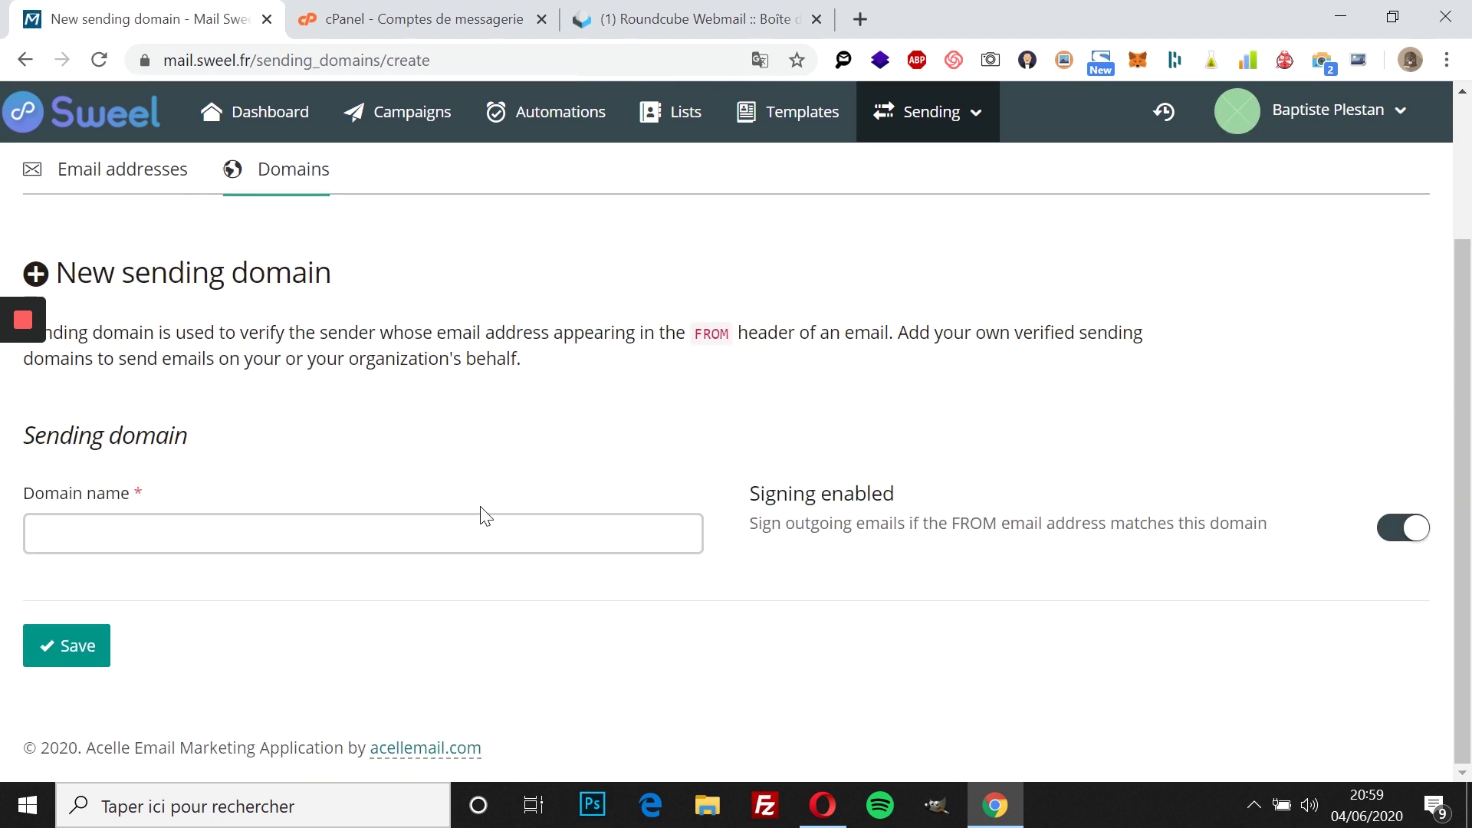
click(396, 526)
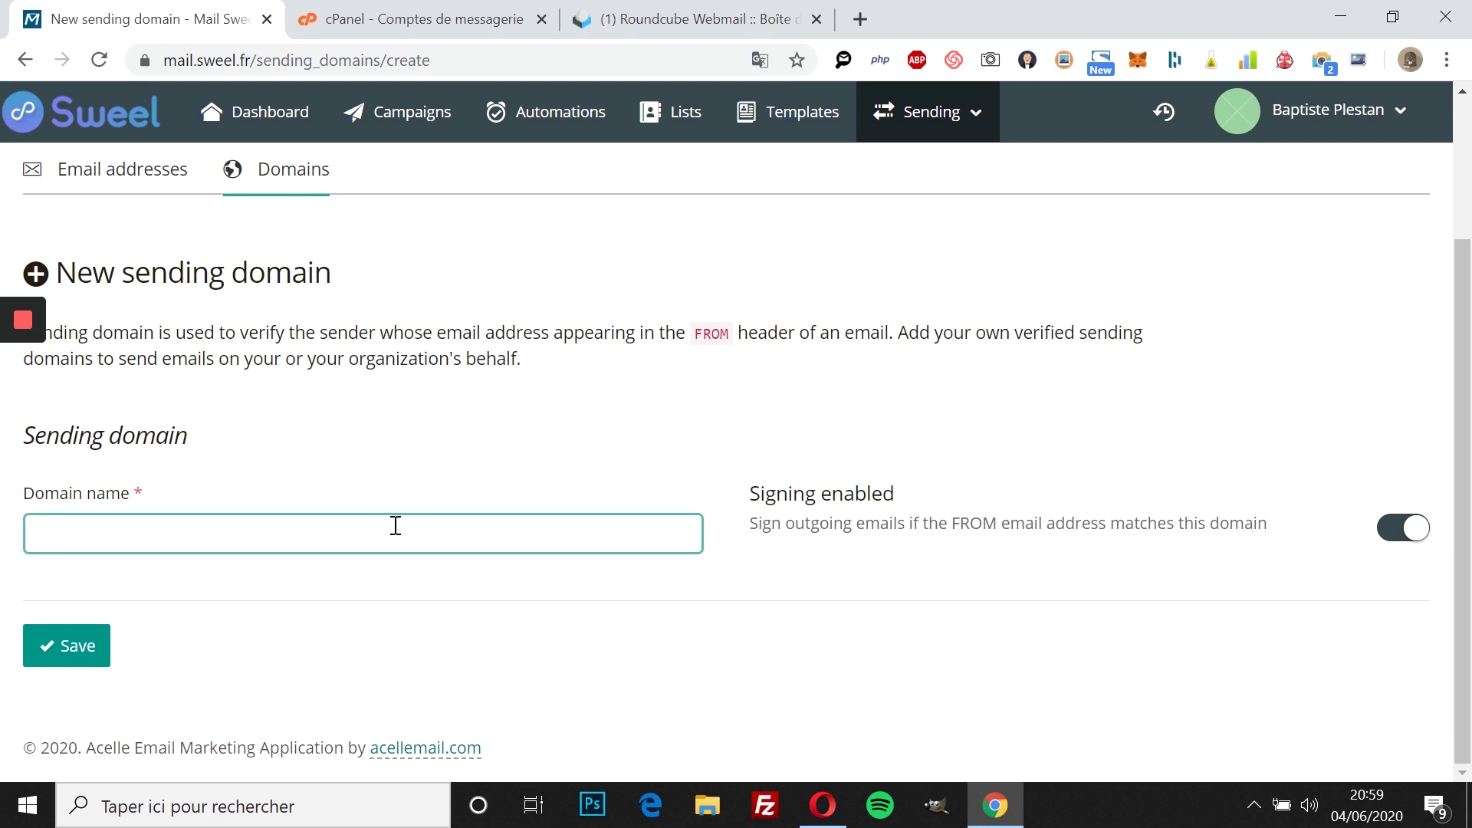
text(darksidemarketing.fr)
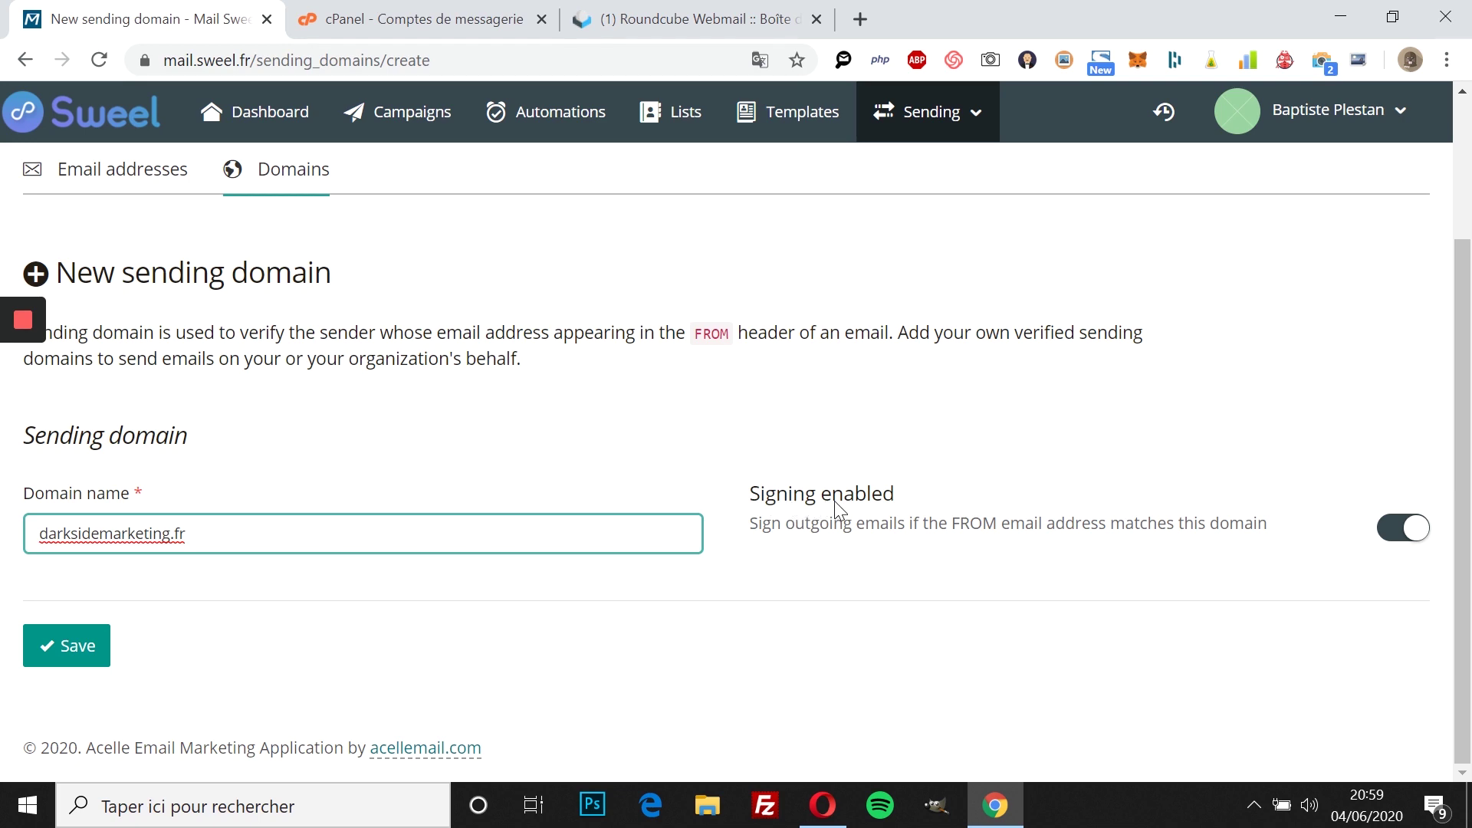
click(107, 661)
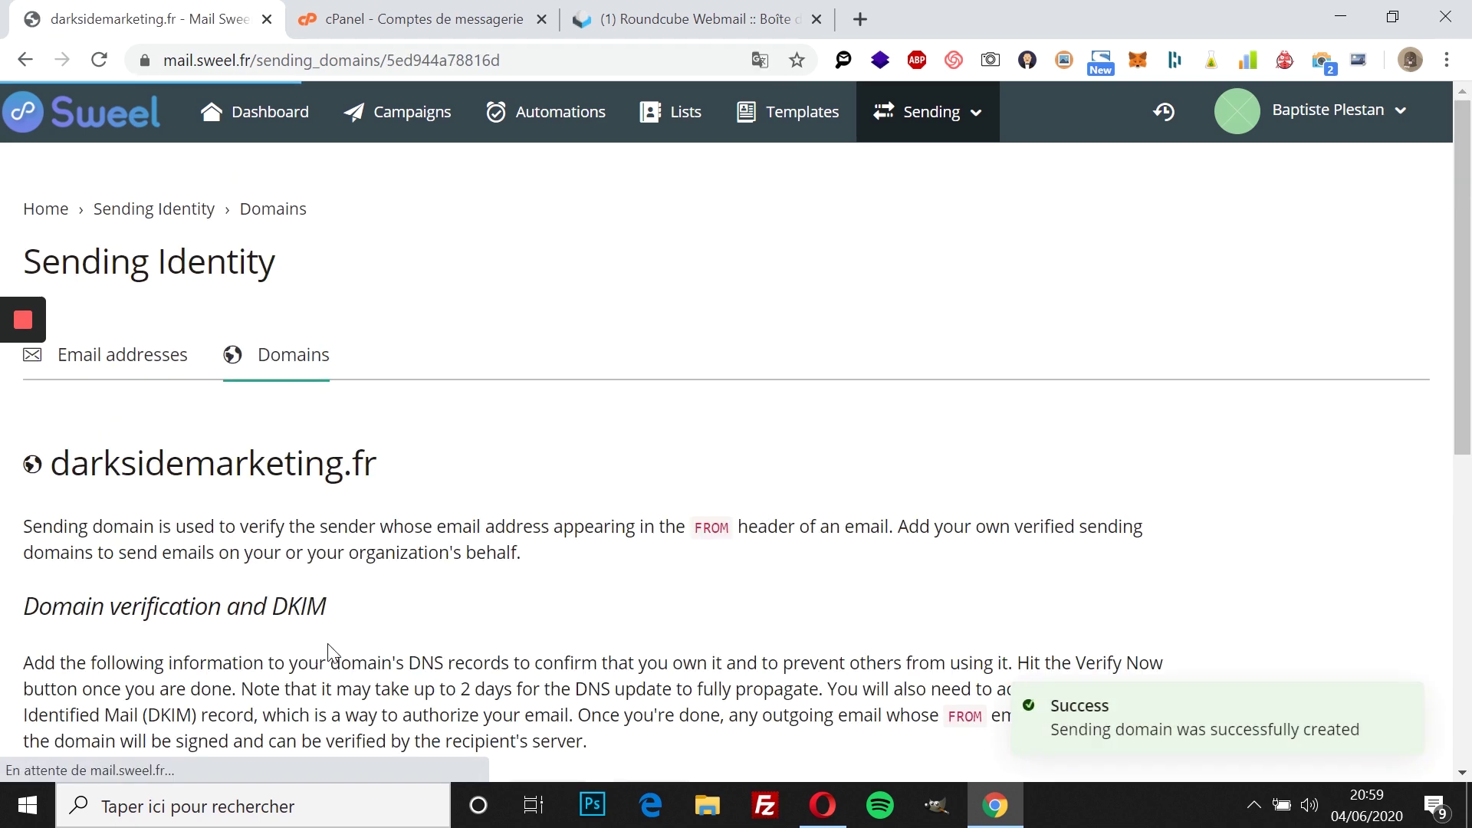
Step: Review the pending MX, DKIM and SPF records for darksidemarketing.fr, then switch to the cPanel email accounts
scroll(567, 637, down, 1)
scroll(567, 636, down, 7)
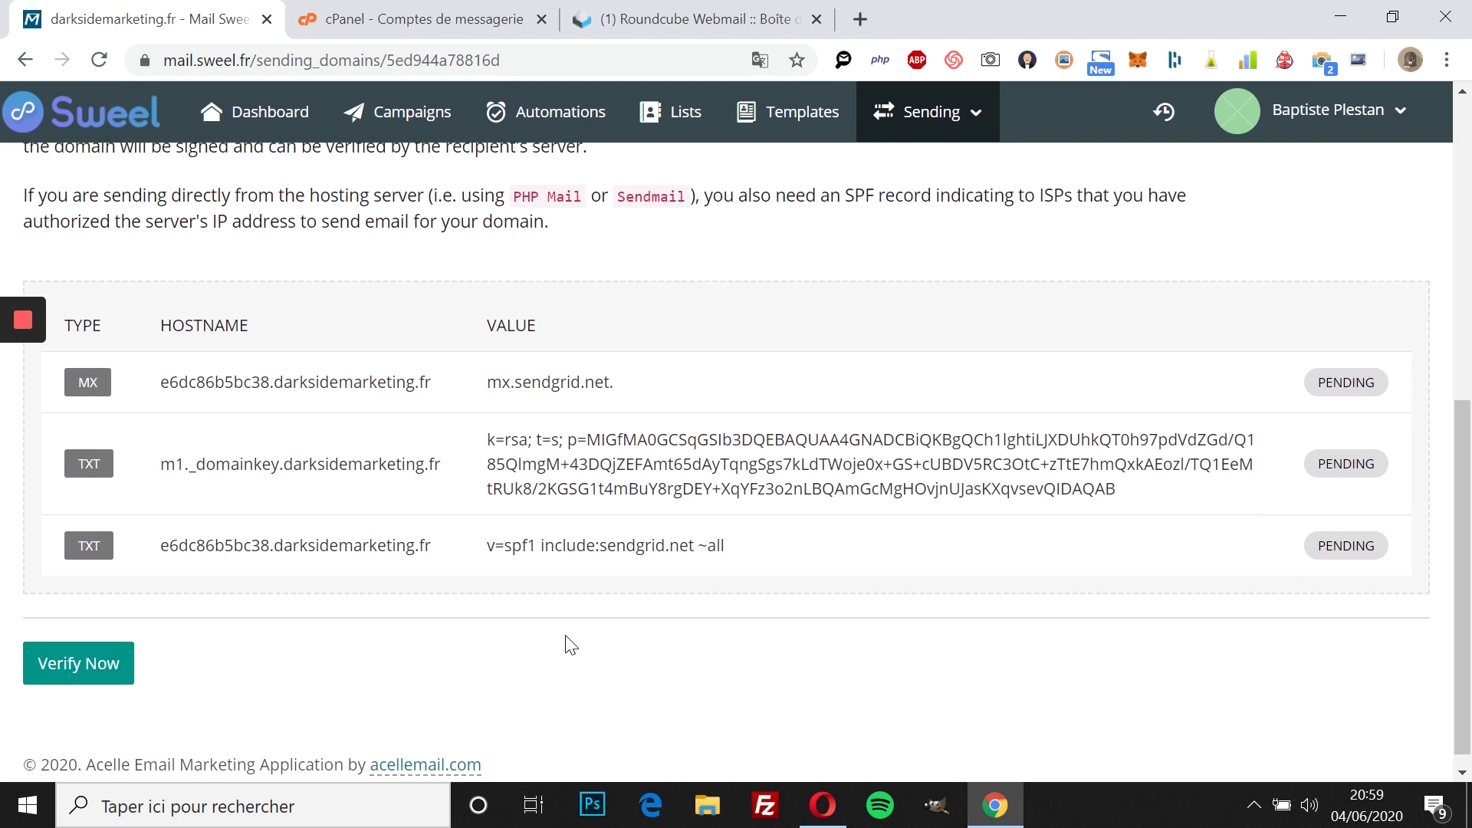
scroll(572, 645, up, 2)
scroll(571, 646, up, 2)
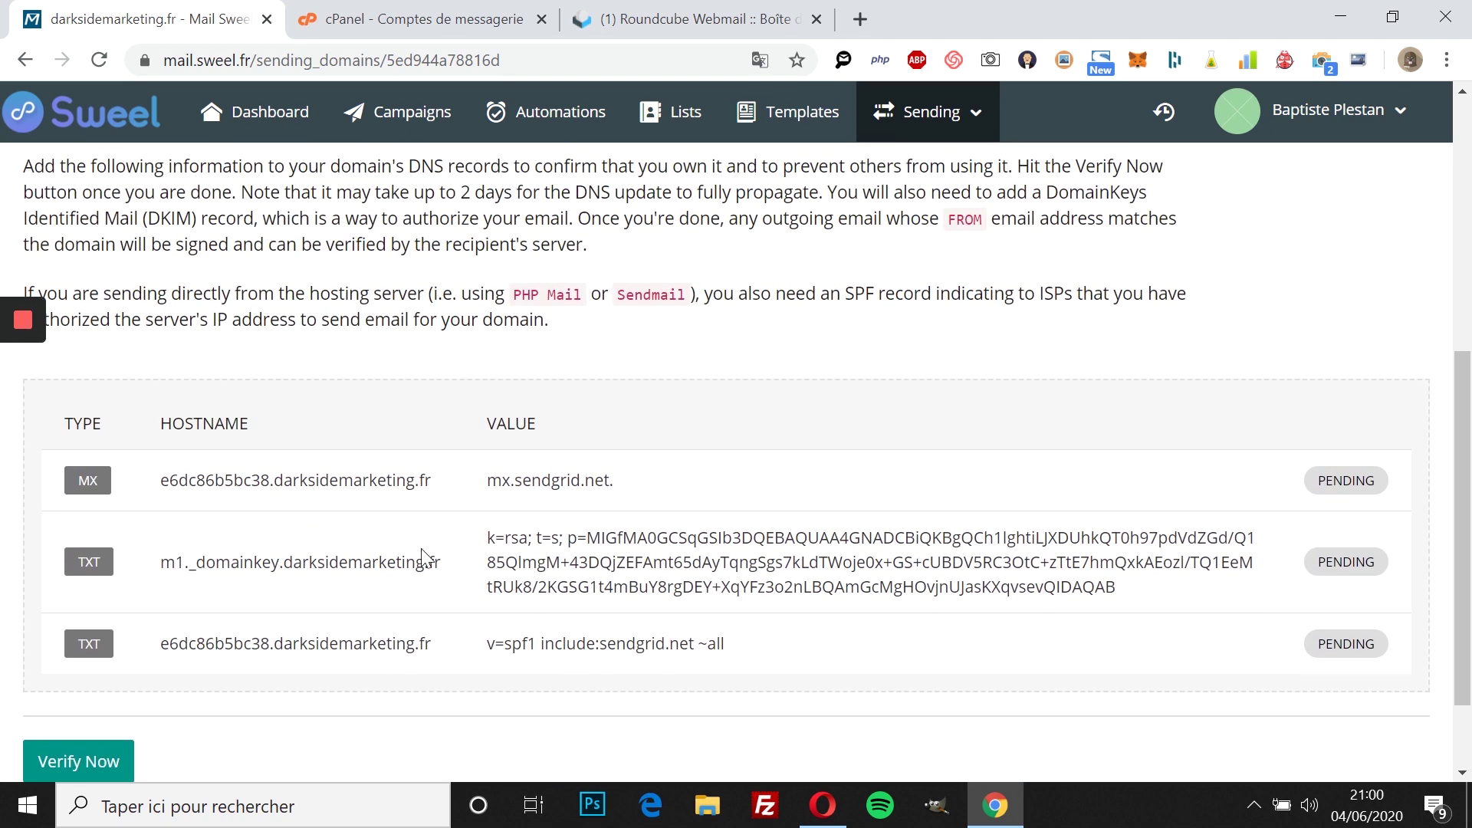
scroll(427, 558, up, 3)
scroll(408, 549, down, 3)
scroll(408, 549, down, 2)
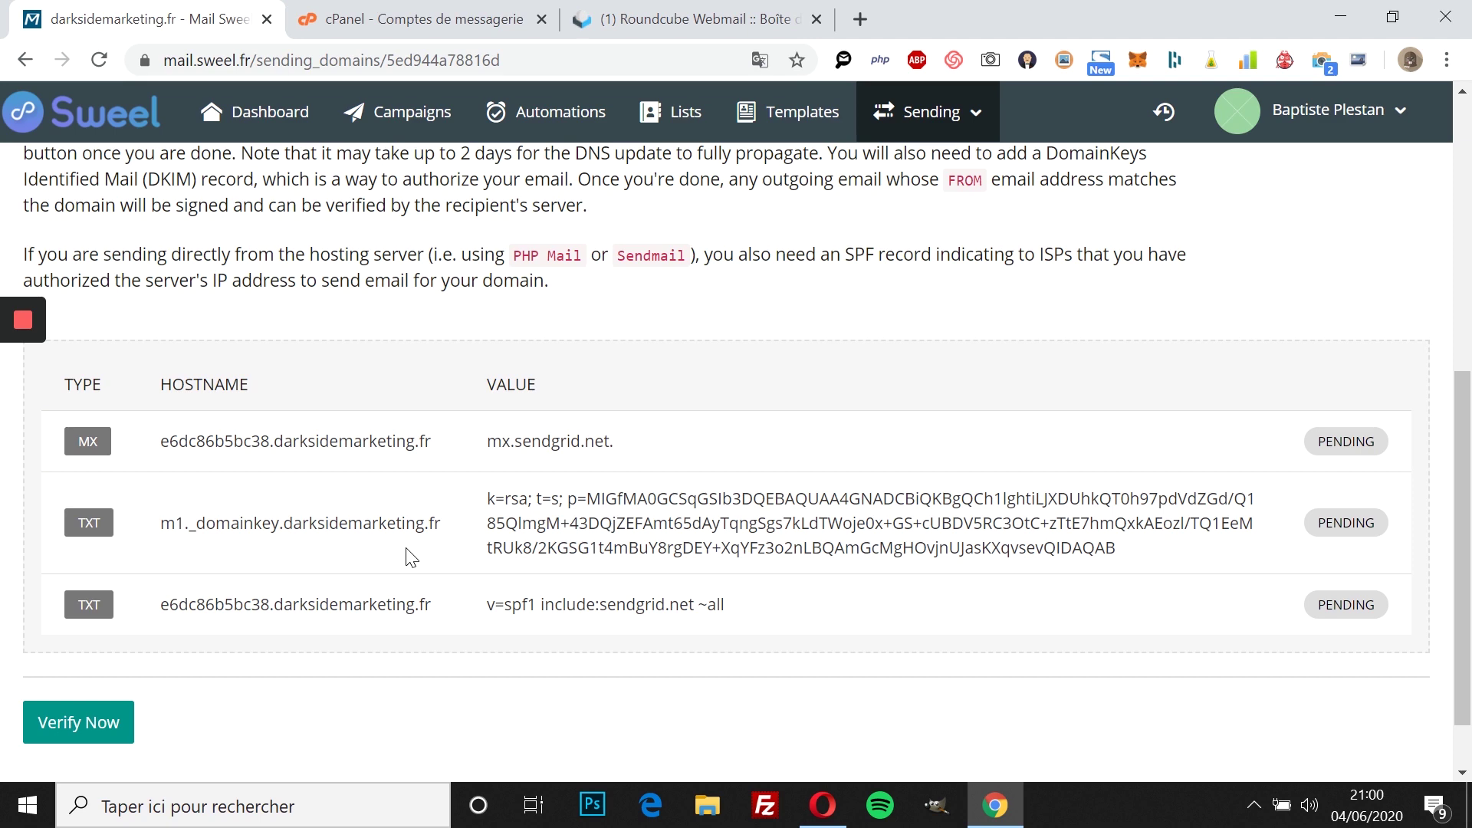
scroll(306, 506, up, 1)
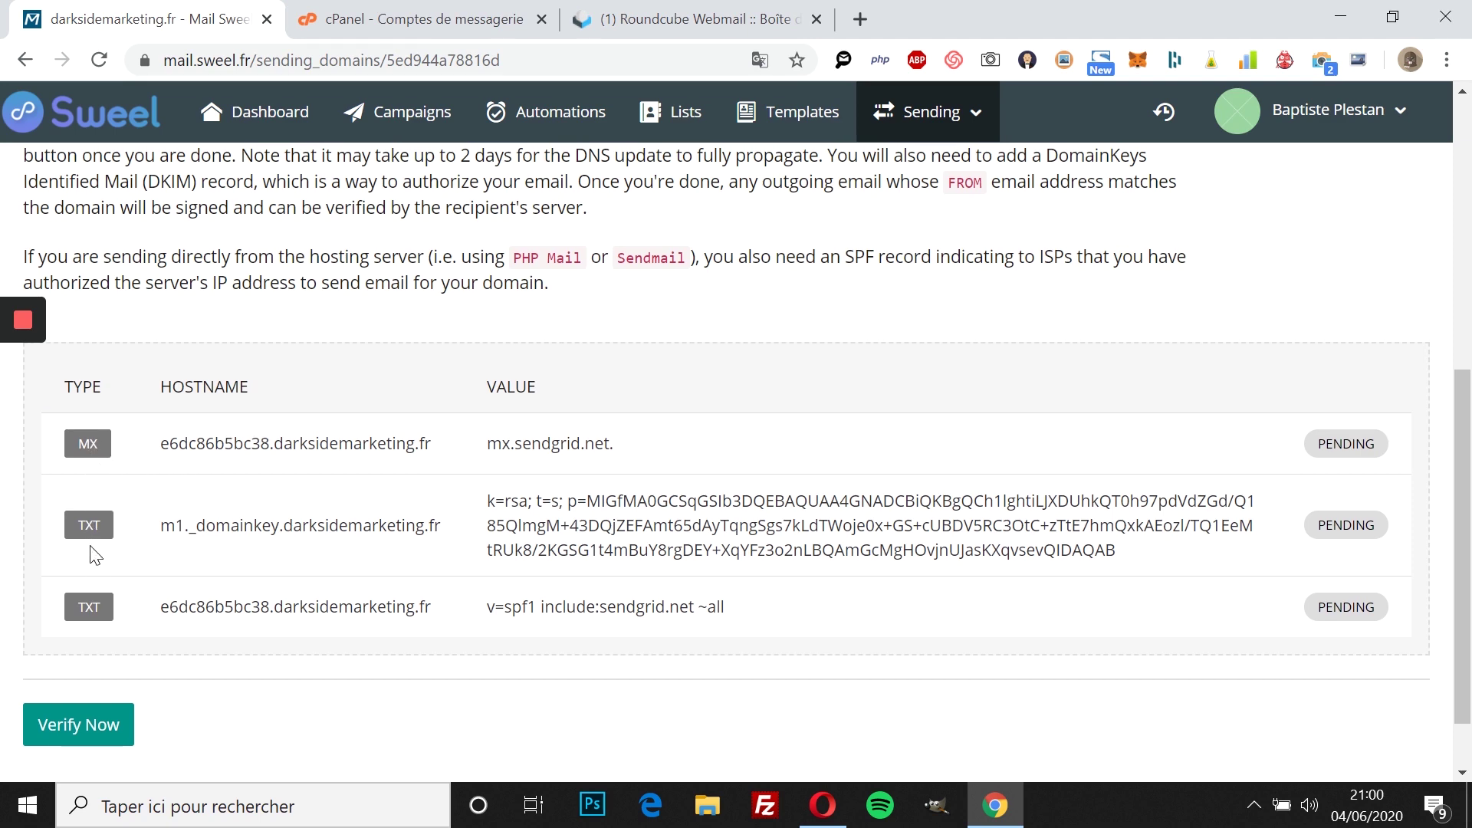
scroll(471, 645, up, 1)
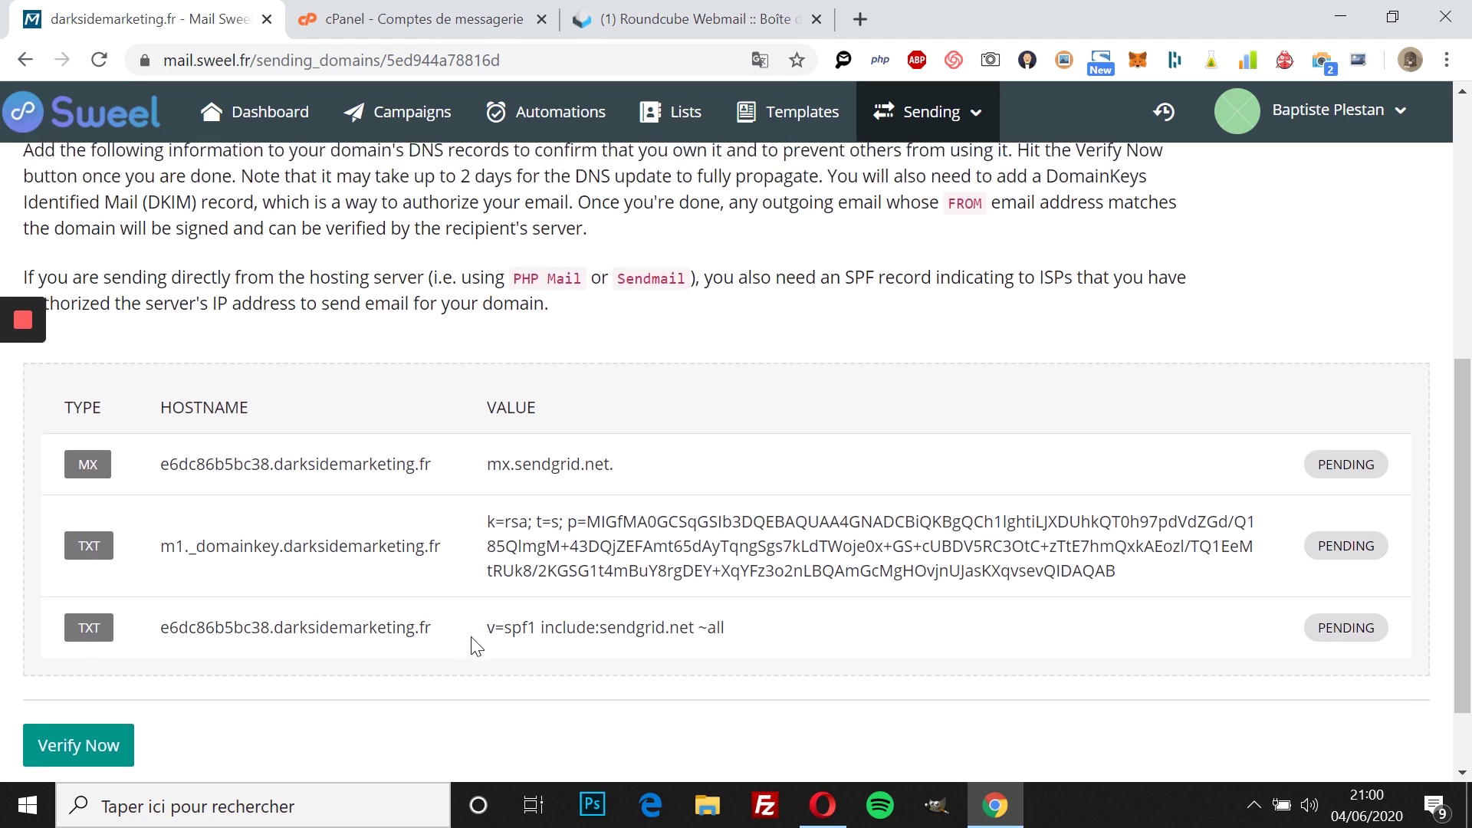
scroll(470, 645, up, 4)
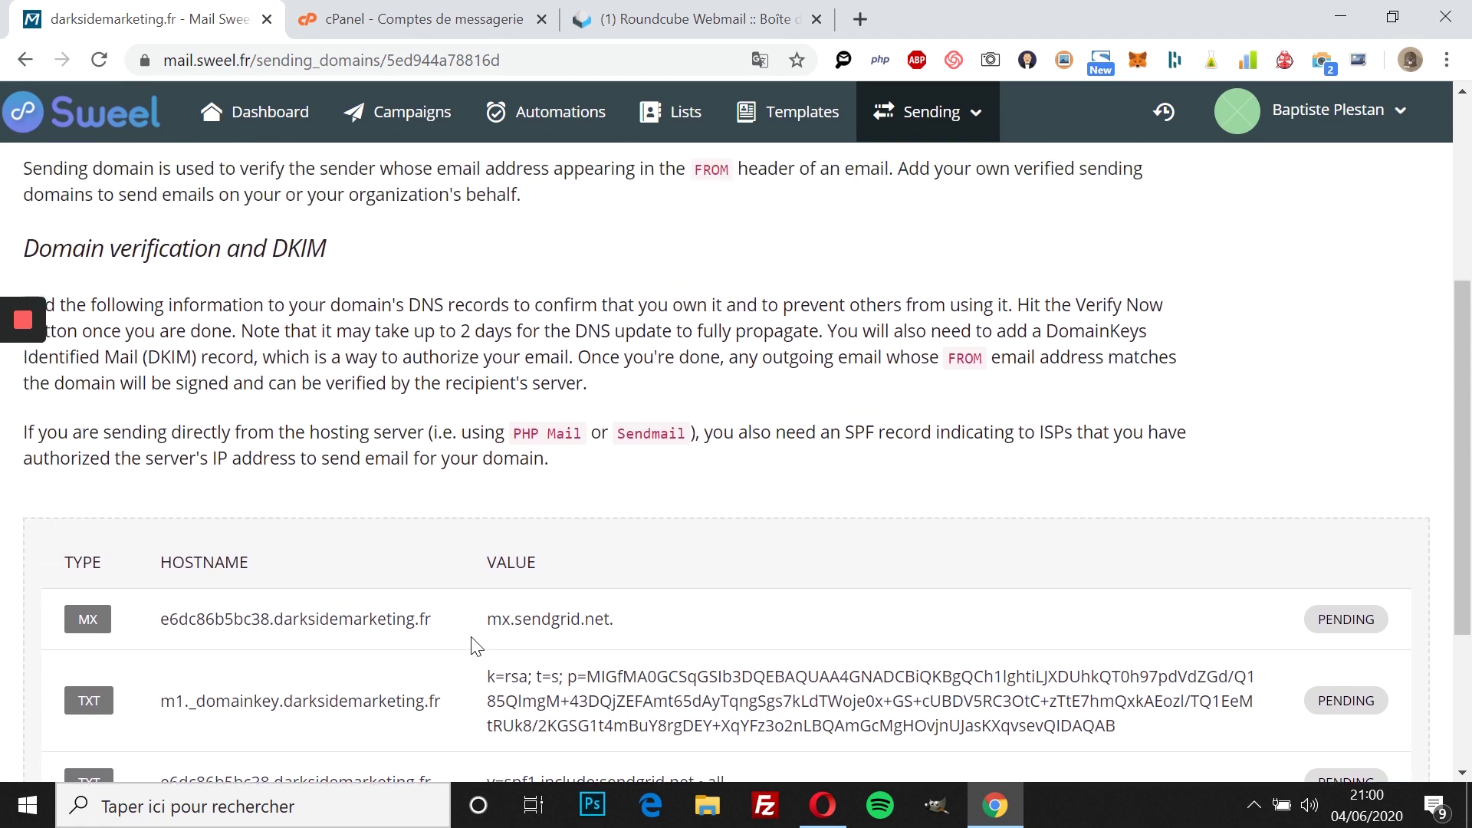
scroll(471, 645, down, 5)
scroll(476, 647, up, 1)
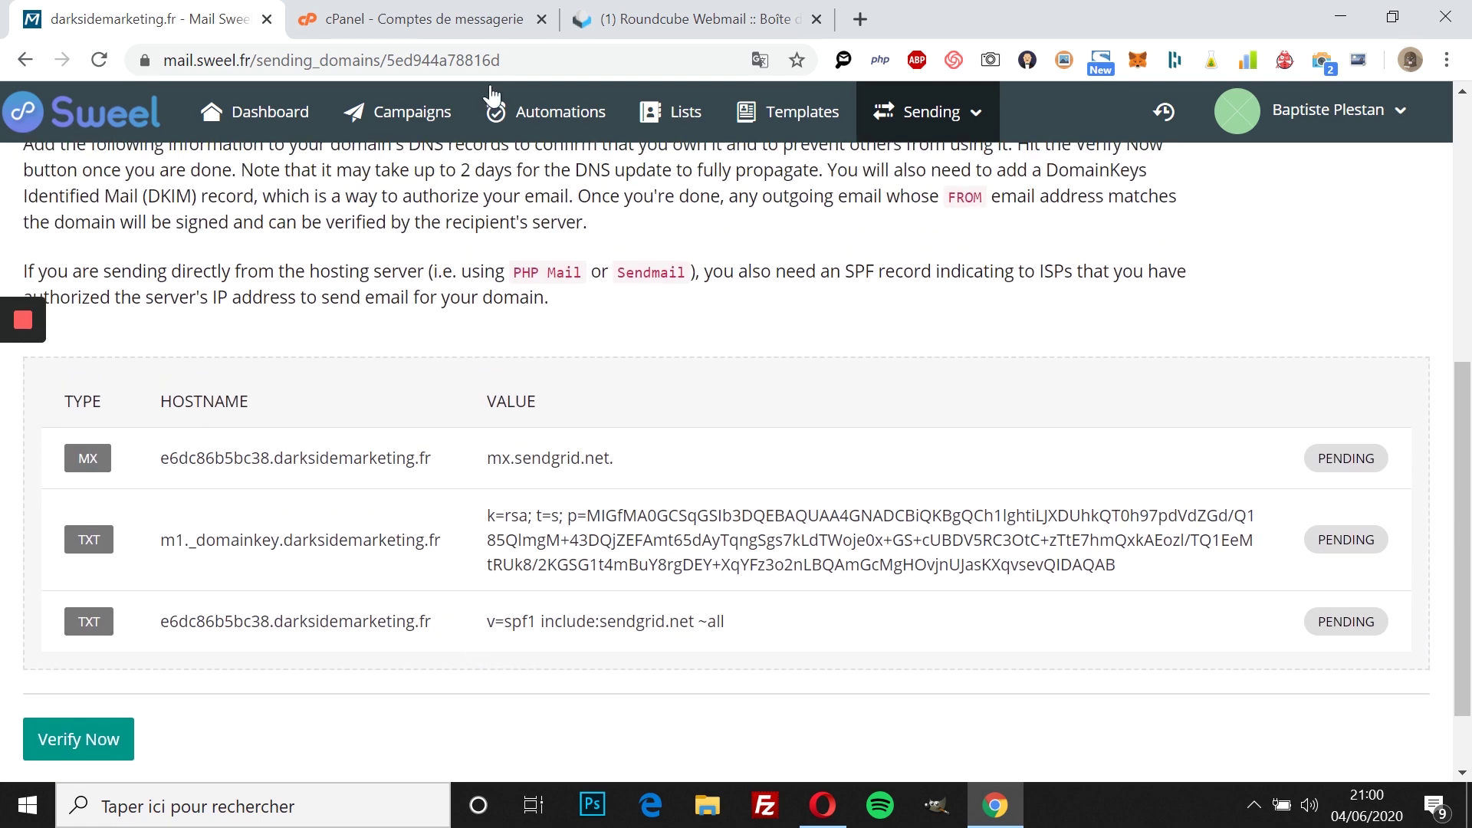
click(431, 31)
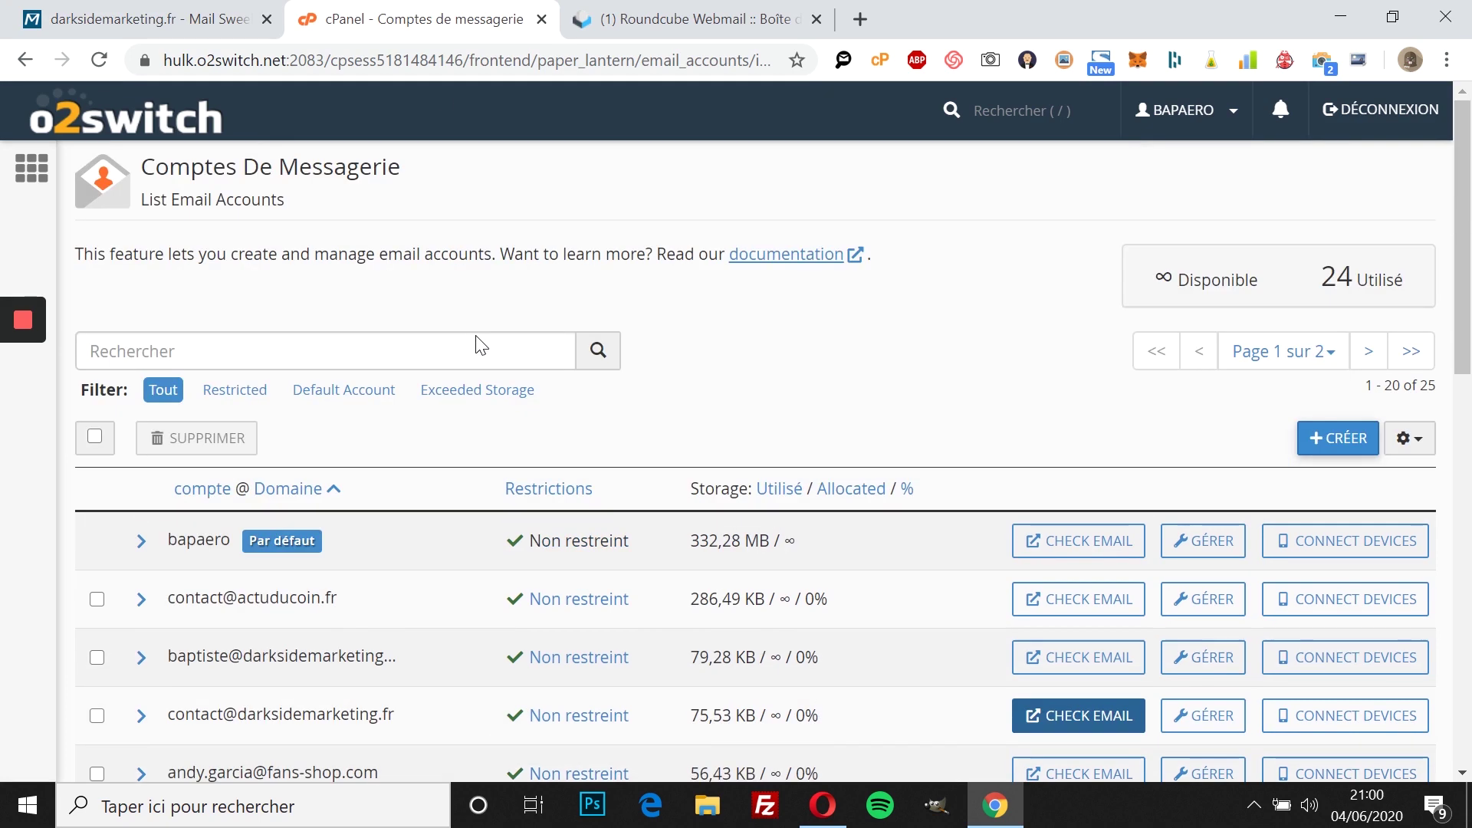
Step: Go to the cPanel home page and open the Zone Editor
click(161, 126)
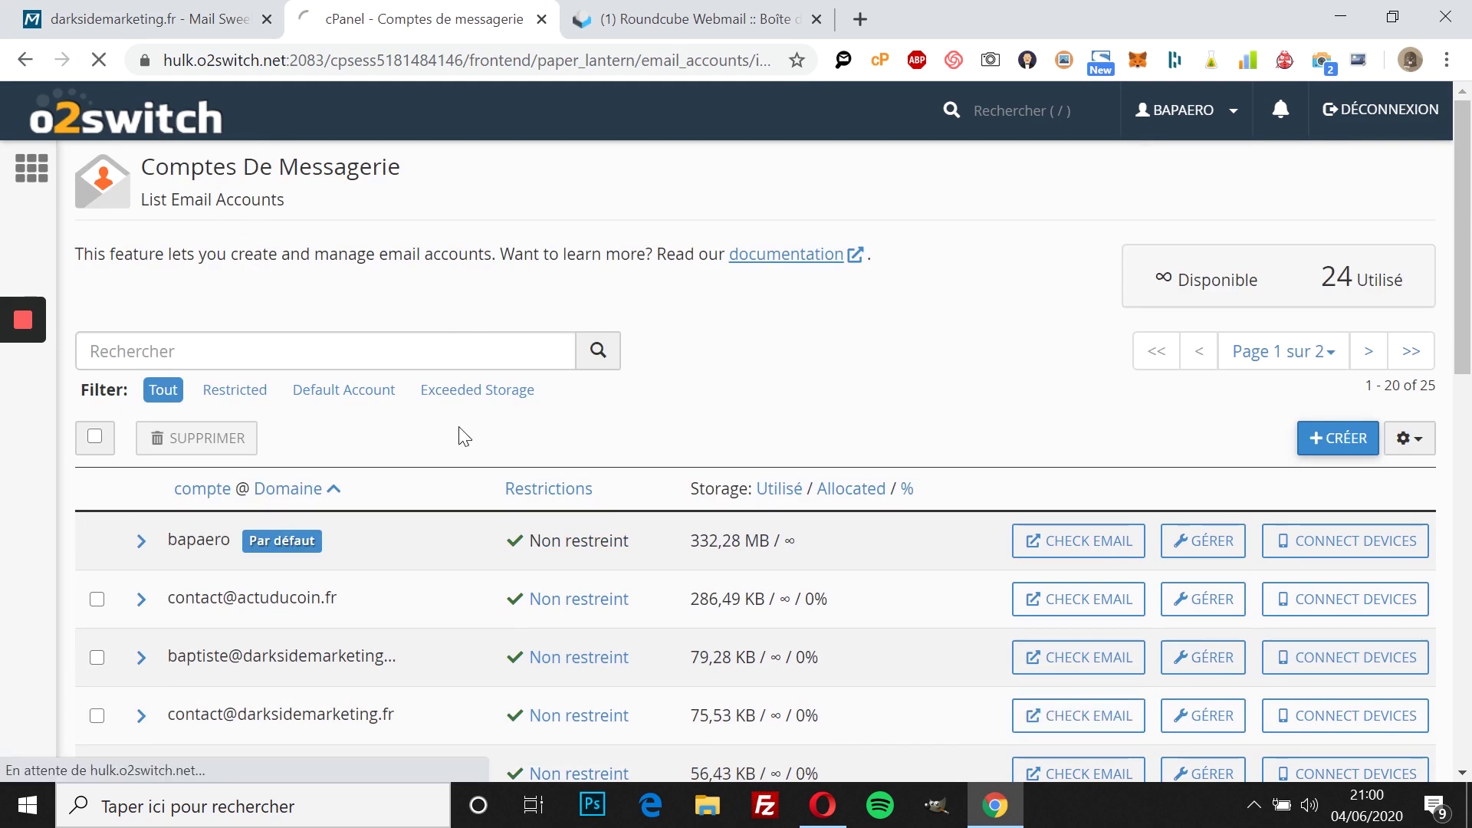
scroll(460, 435, down, 3)
scroll(460, 435, down, 6)
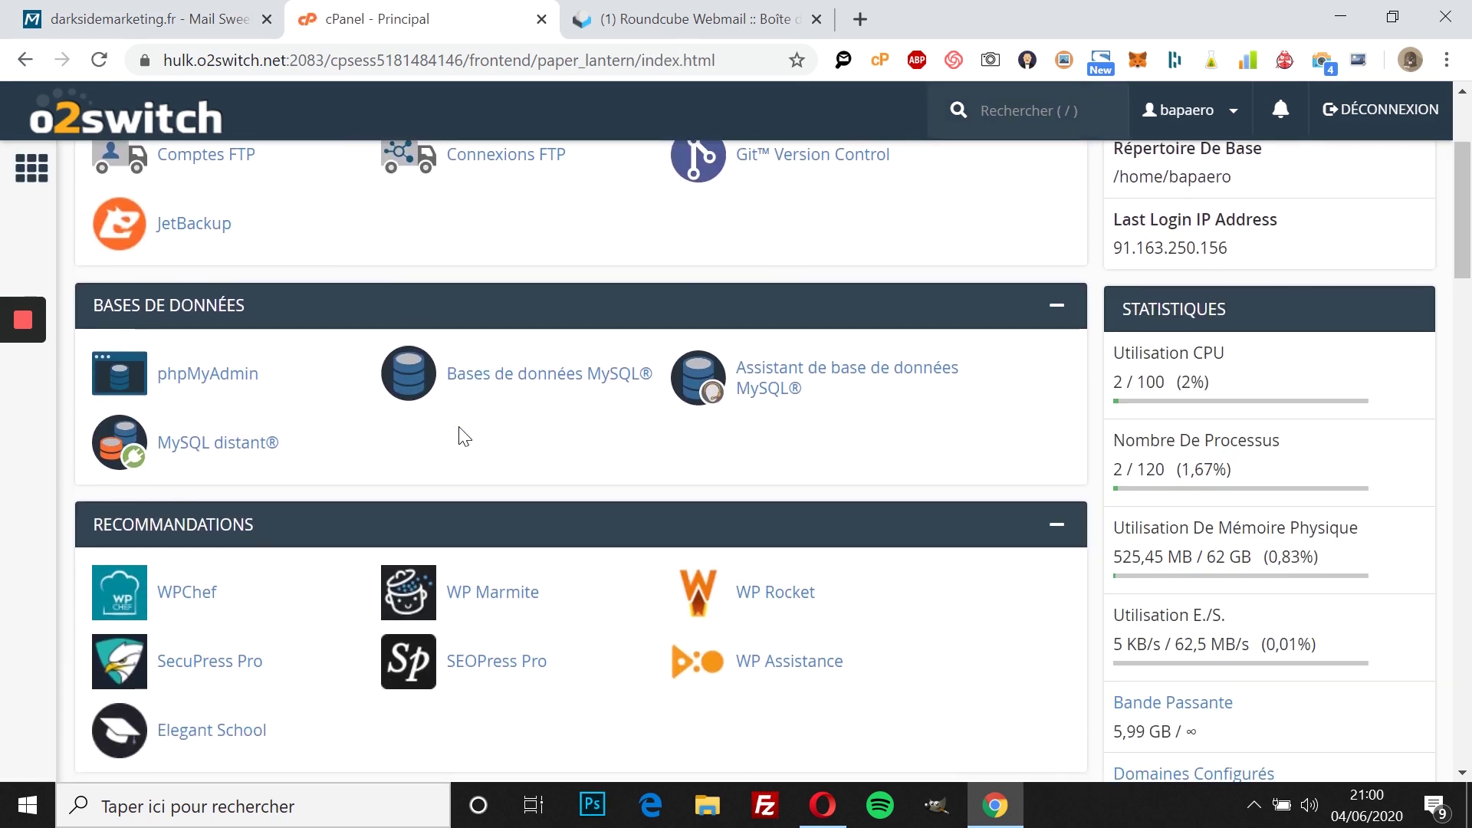
scroll(462, 435, down, 1)
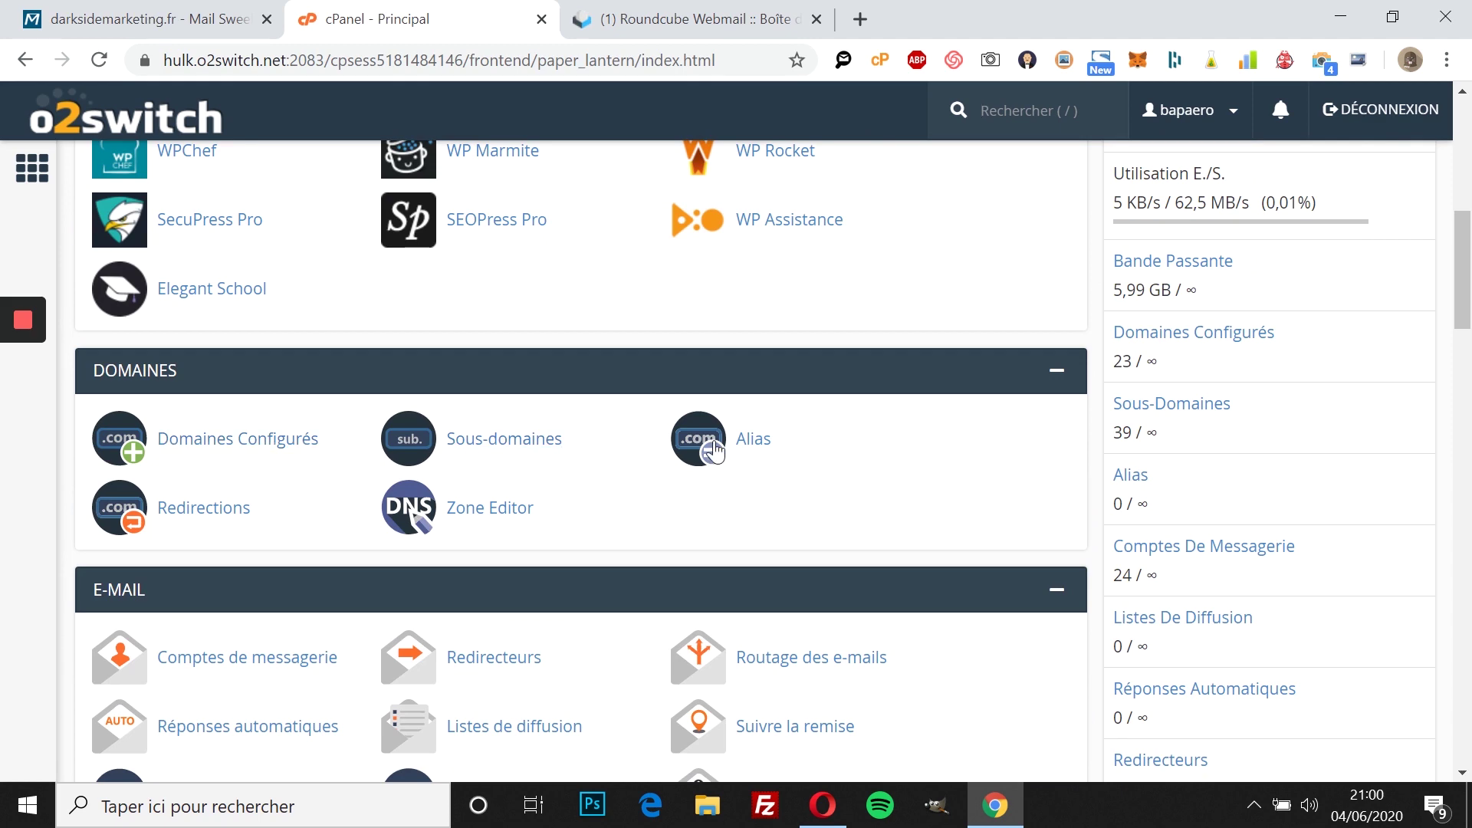
click(452, 517)
Step: Filter for darksidemarketing.fr, manage its zone records, and add a blank new record
scroll(653, 452, down, 1)
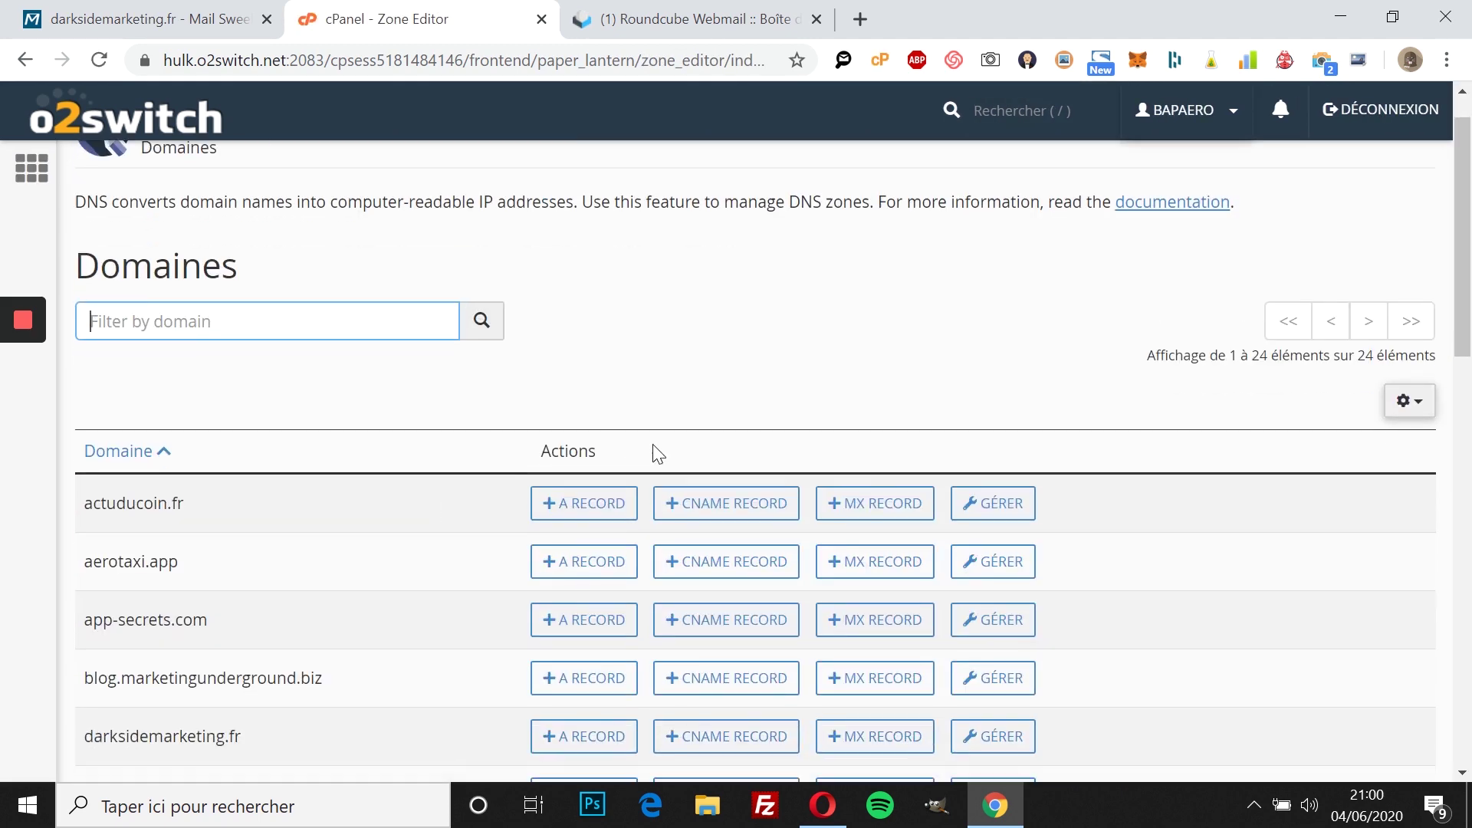
scroll(653, 452, up, 1)
text(dark)
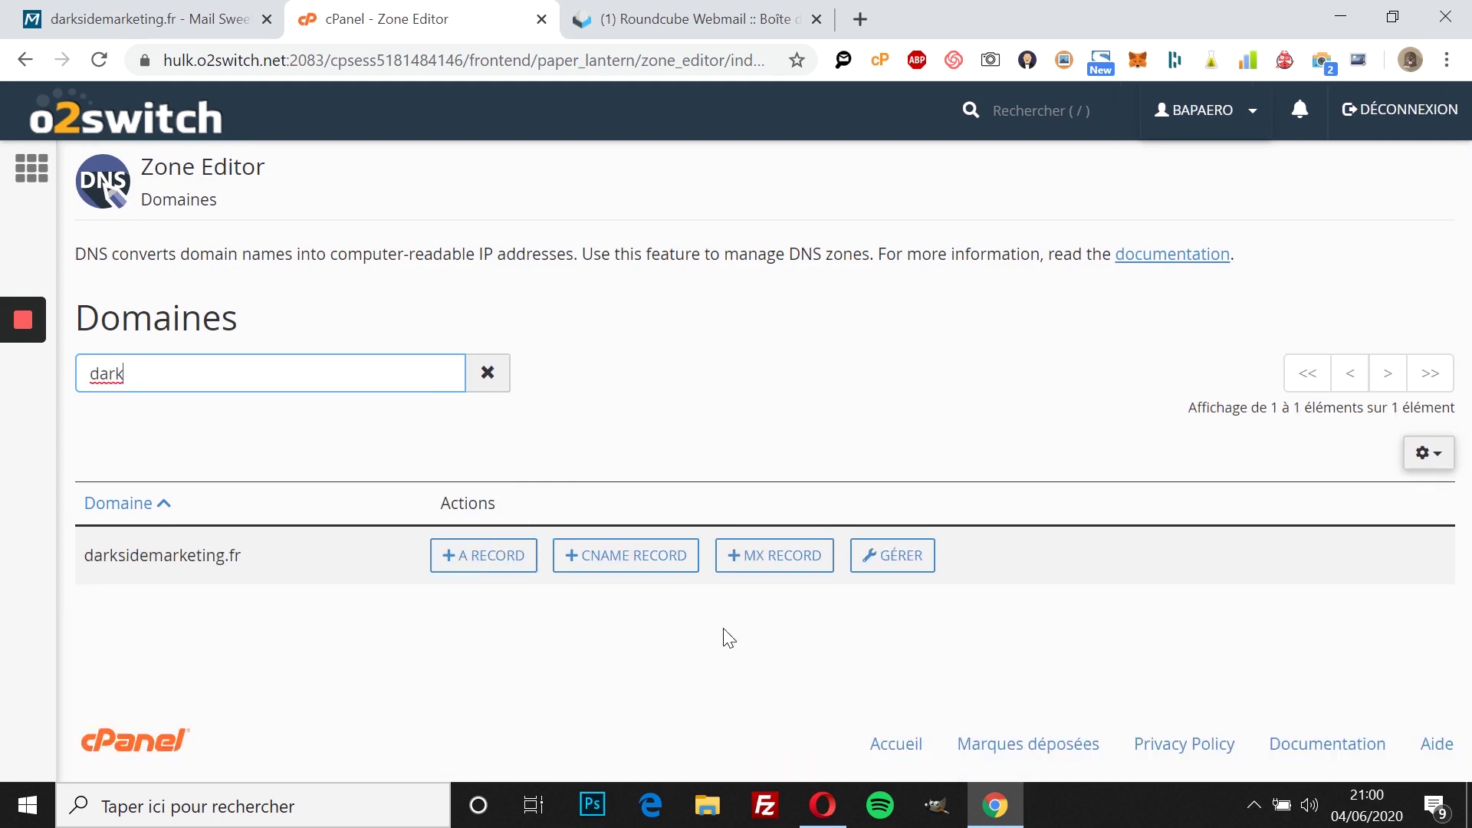
click(894, 553)
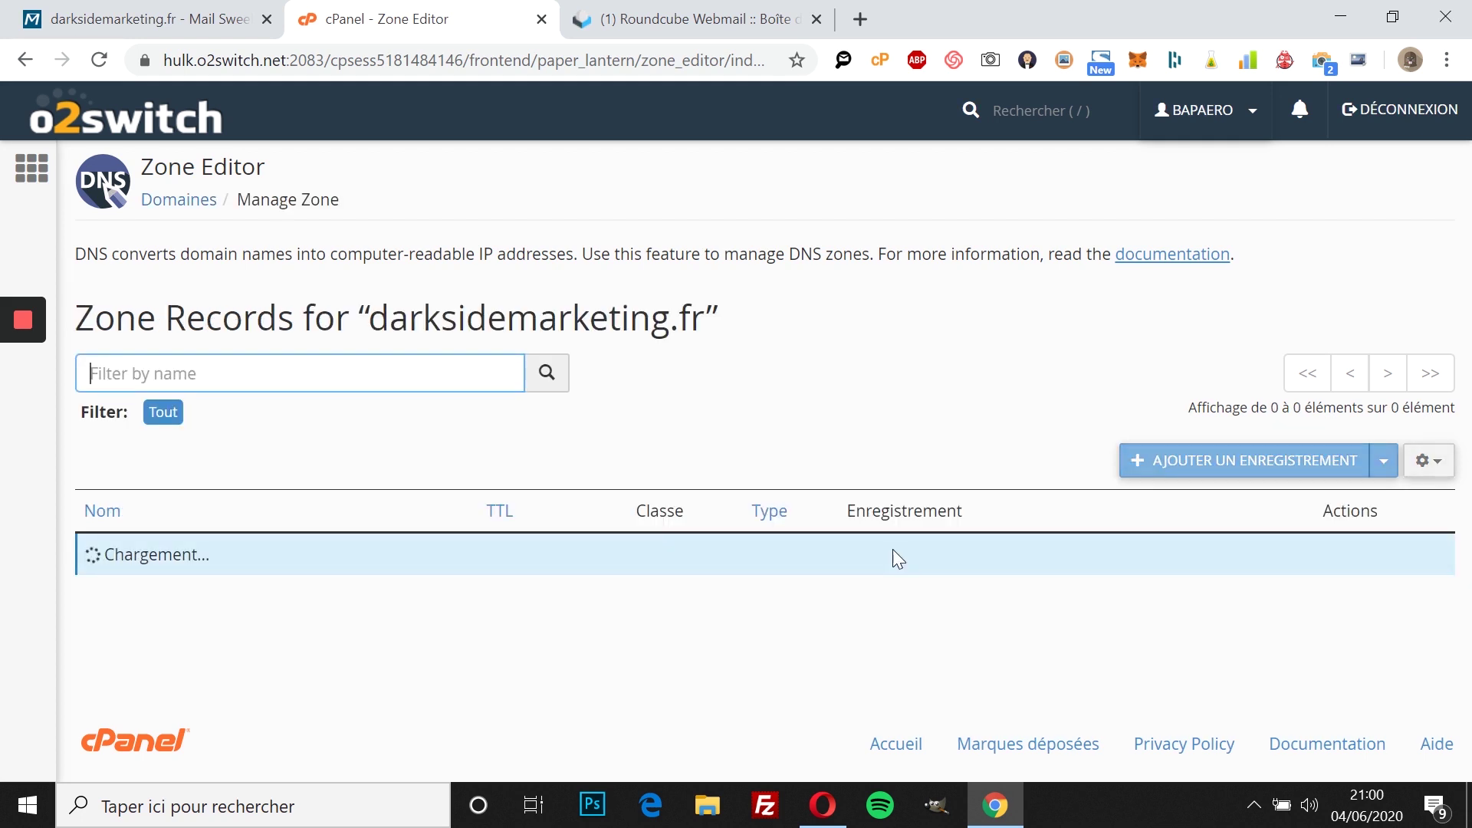
scroll(1043, 406, down, 3)
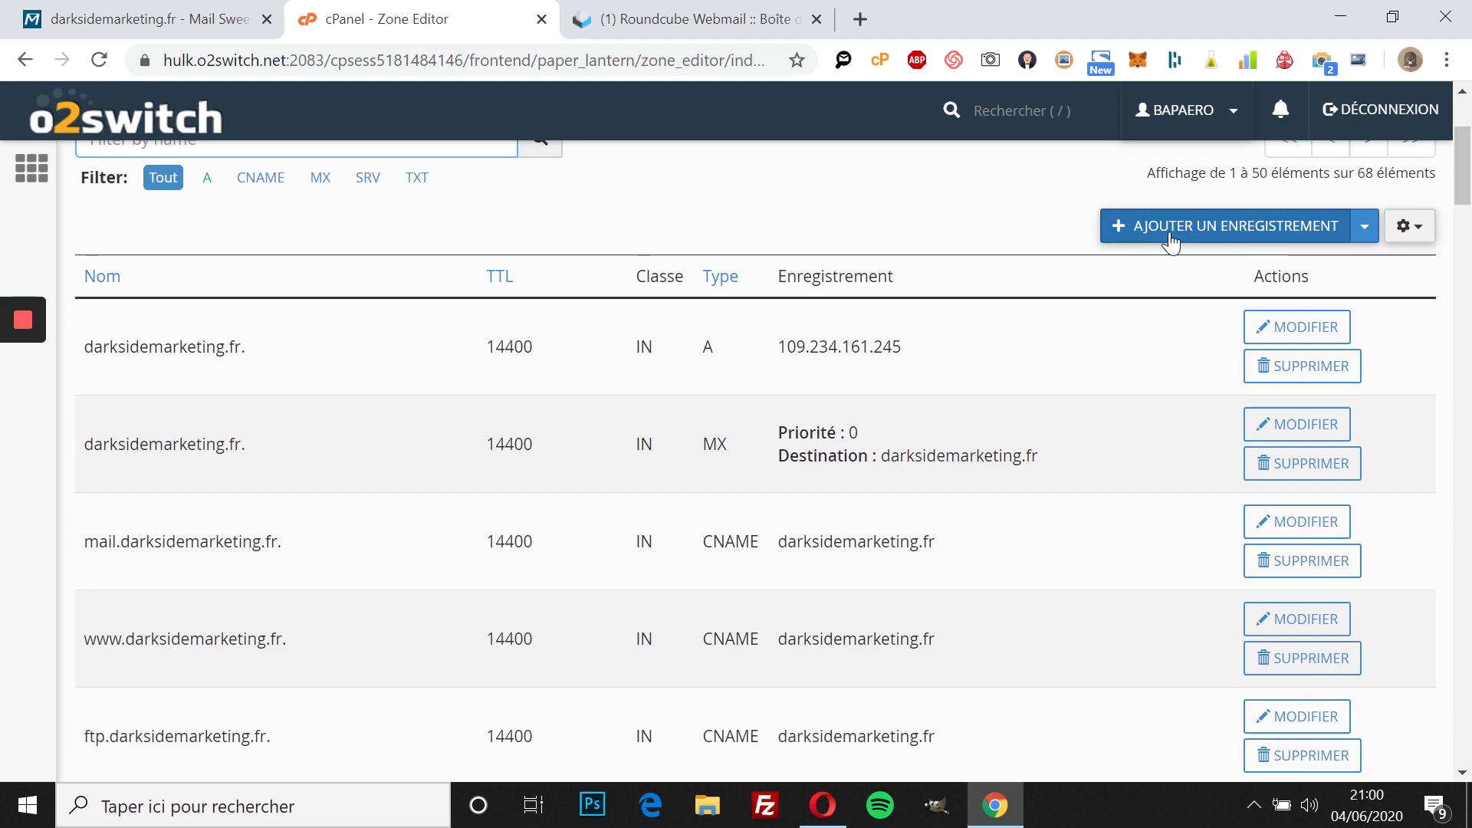
scroll(1149, 307, up, 3)
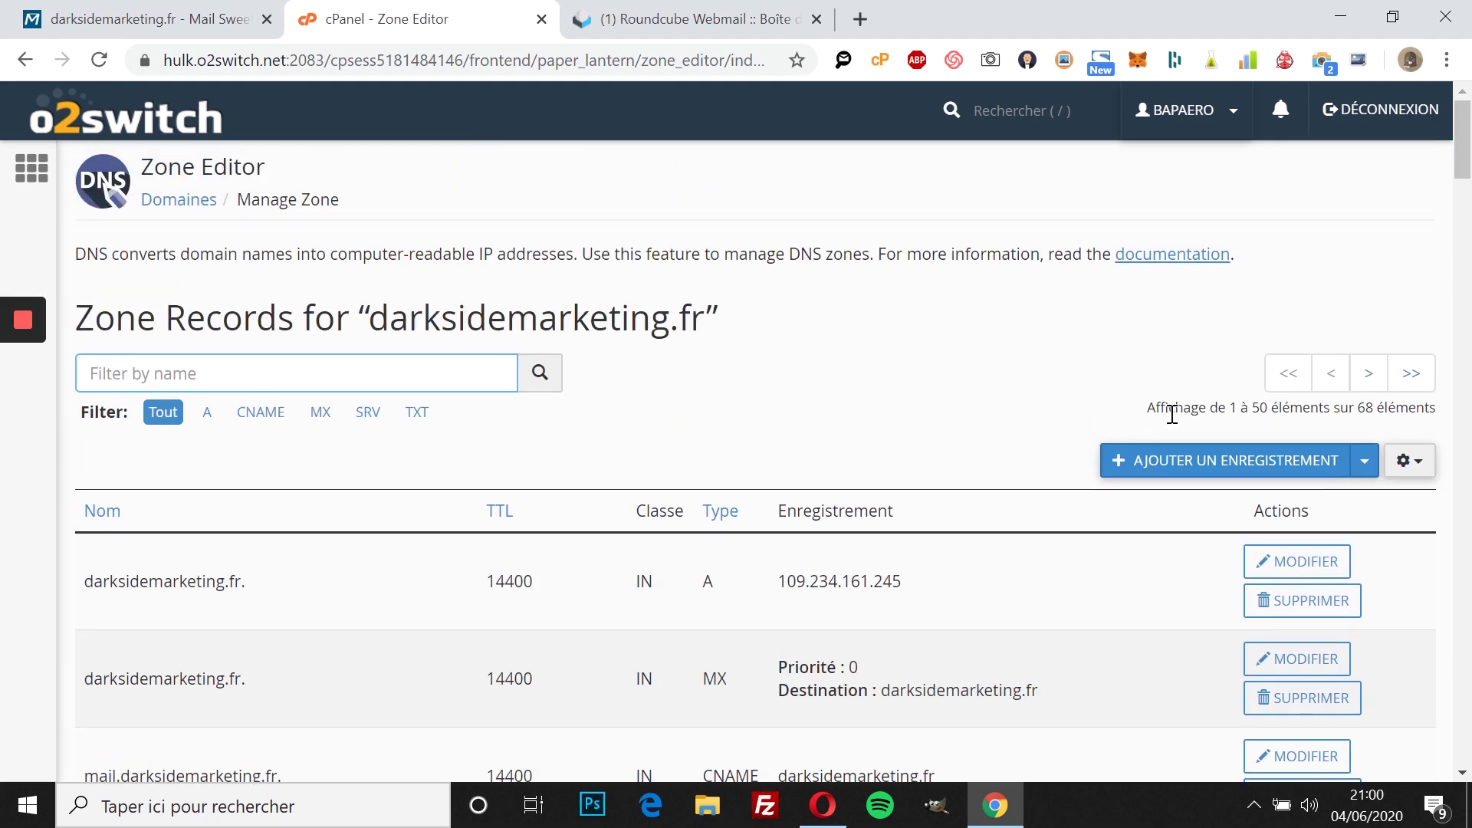
click(1173, 464)
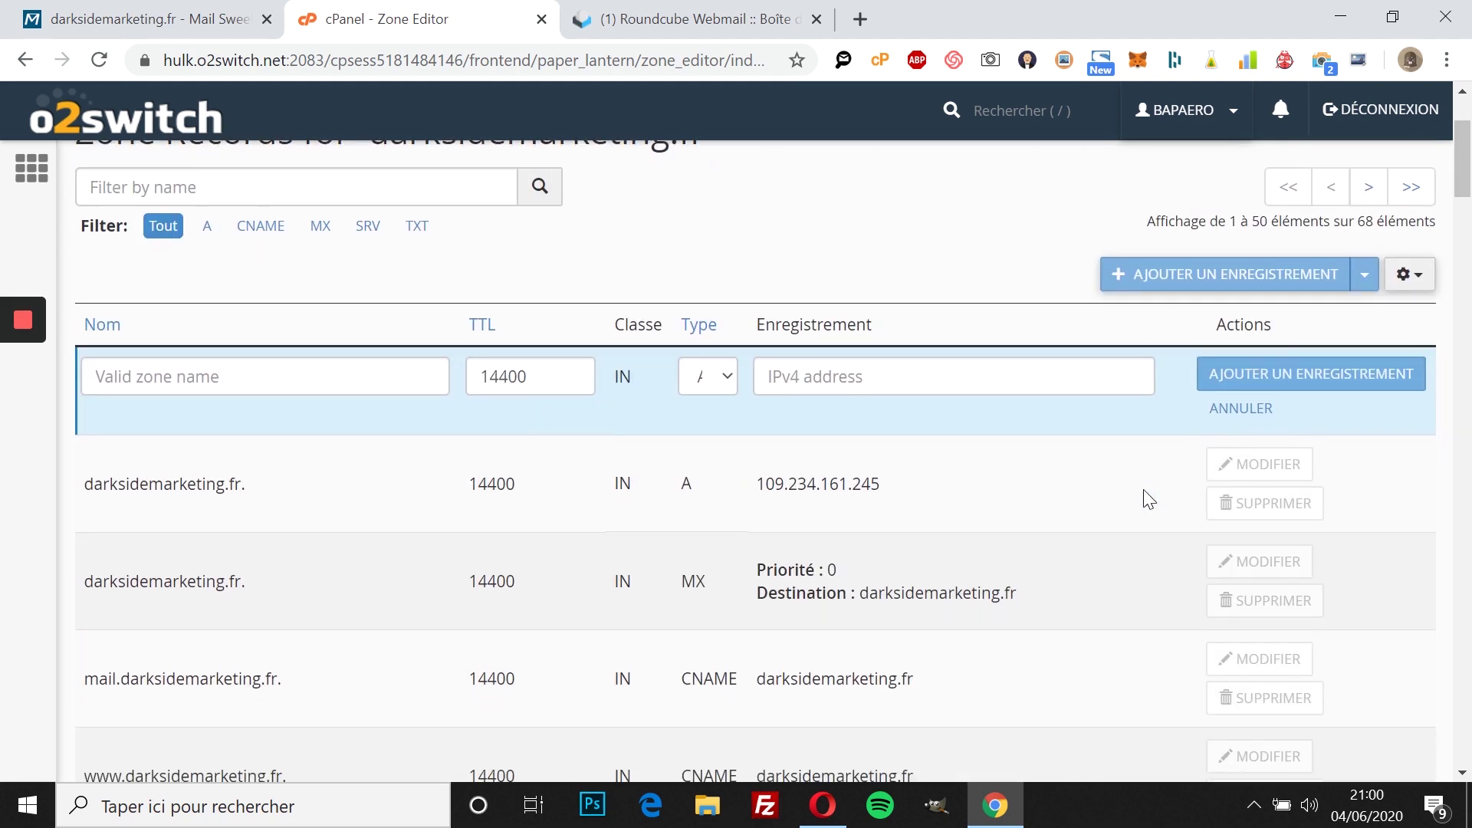
Step: Copy the MX hostname e6dc86b5bc38.darksidemarketing.fr from Sweel into the new record's Name
click(176, 11)
double_click(370, 458)
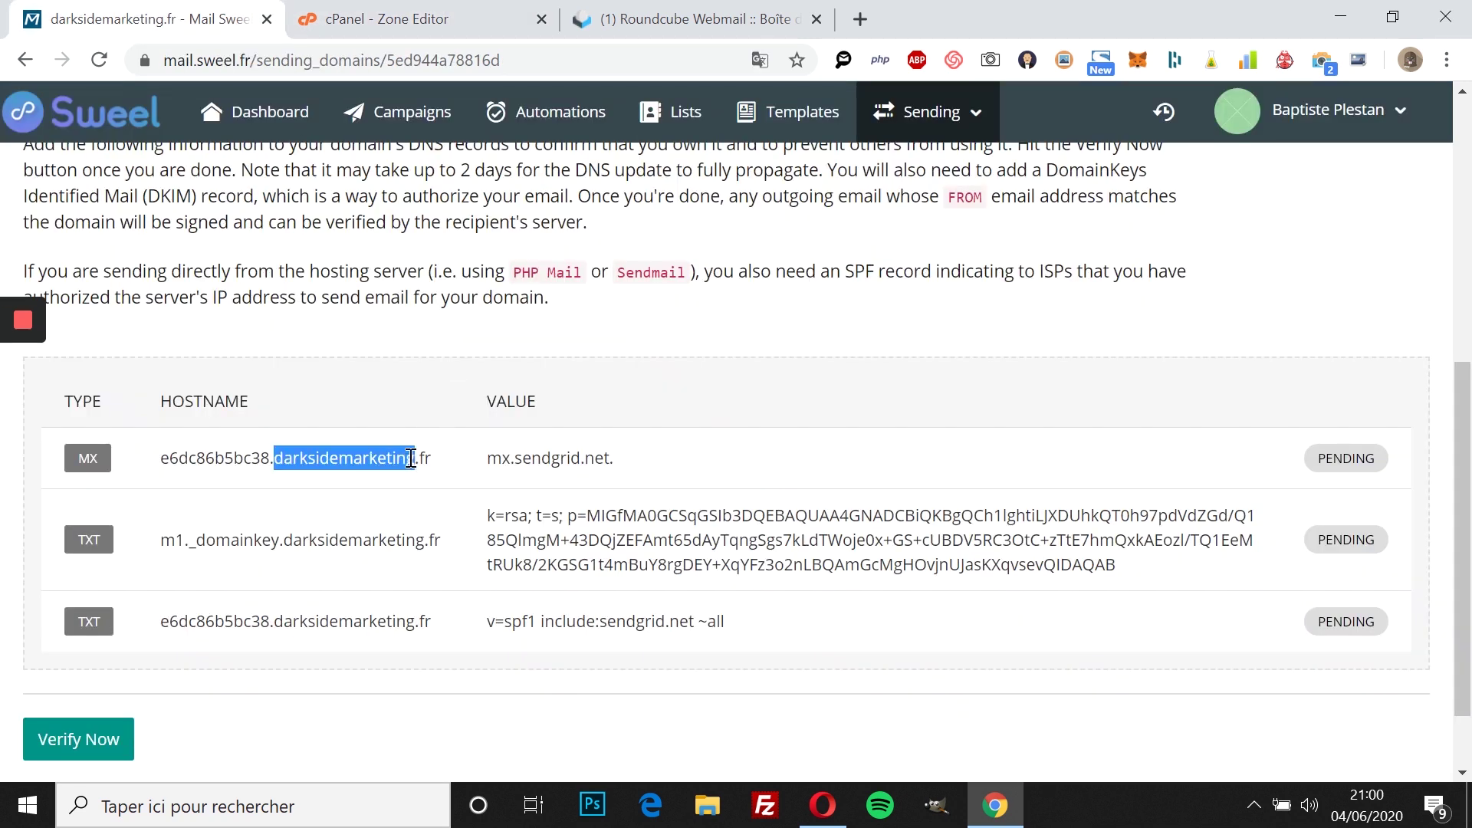
drag(432, 458, 163, 469)
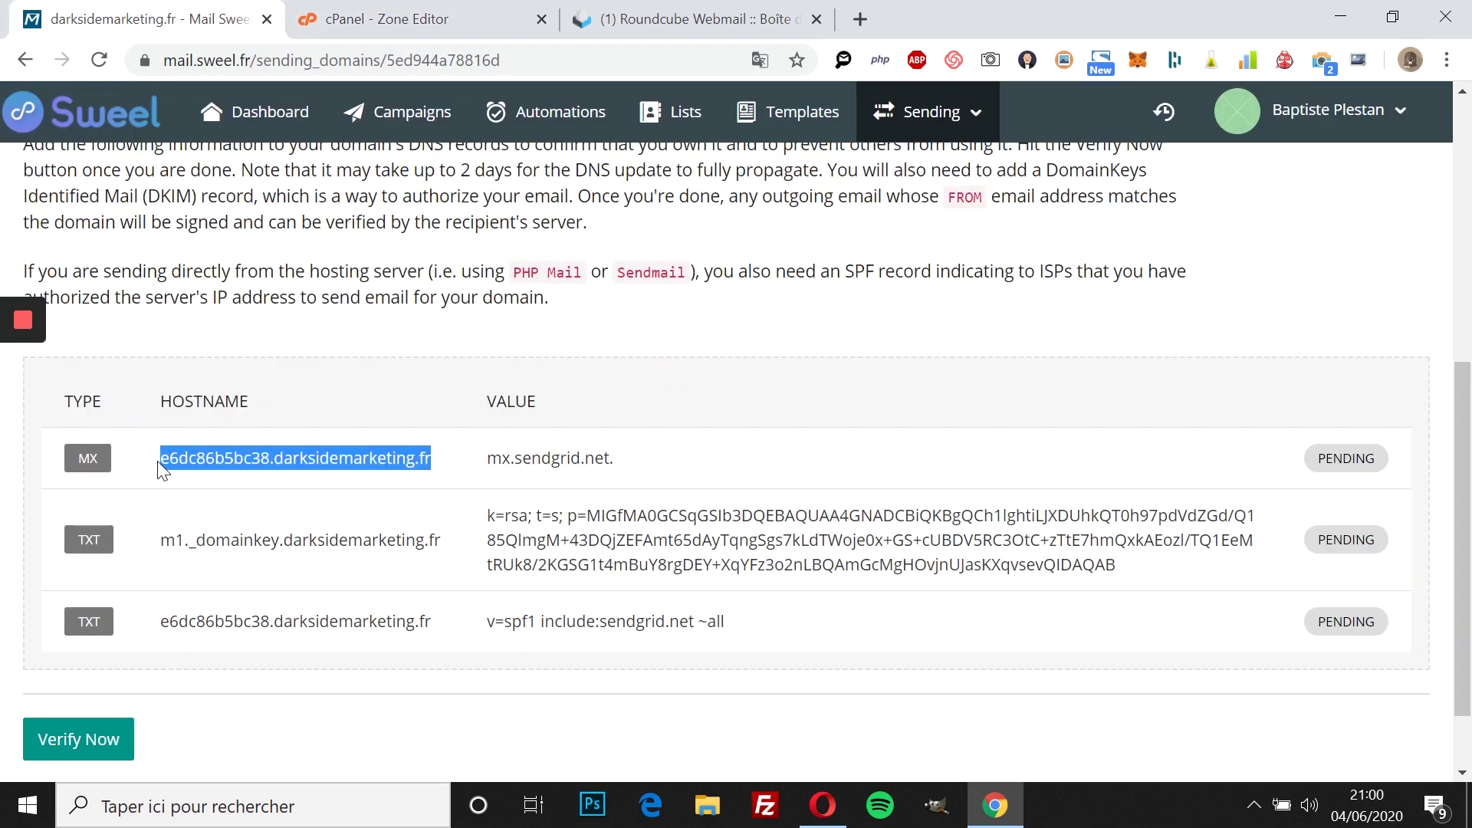
click(694, 19)
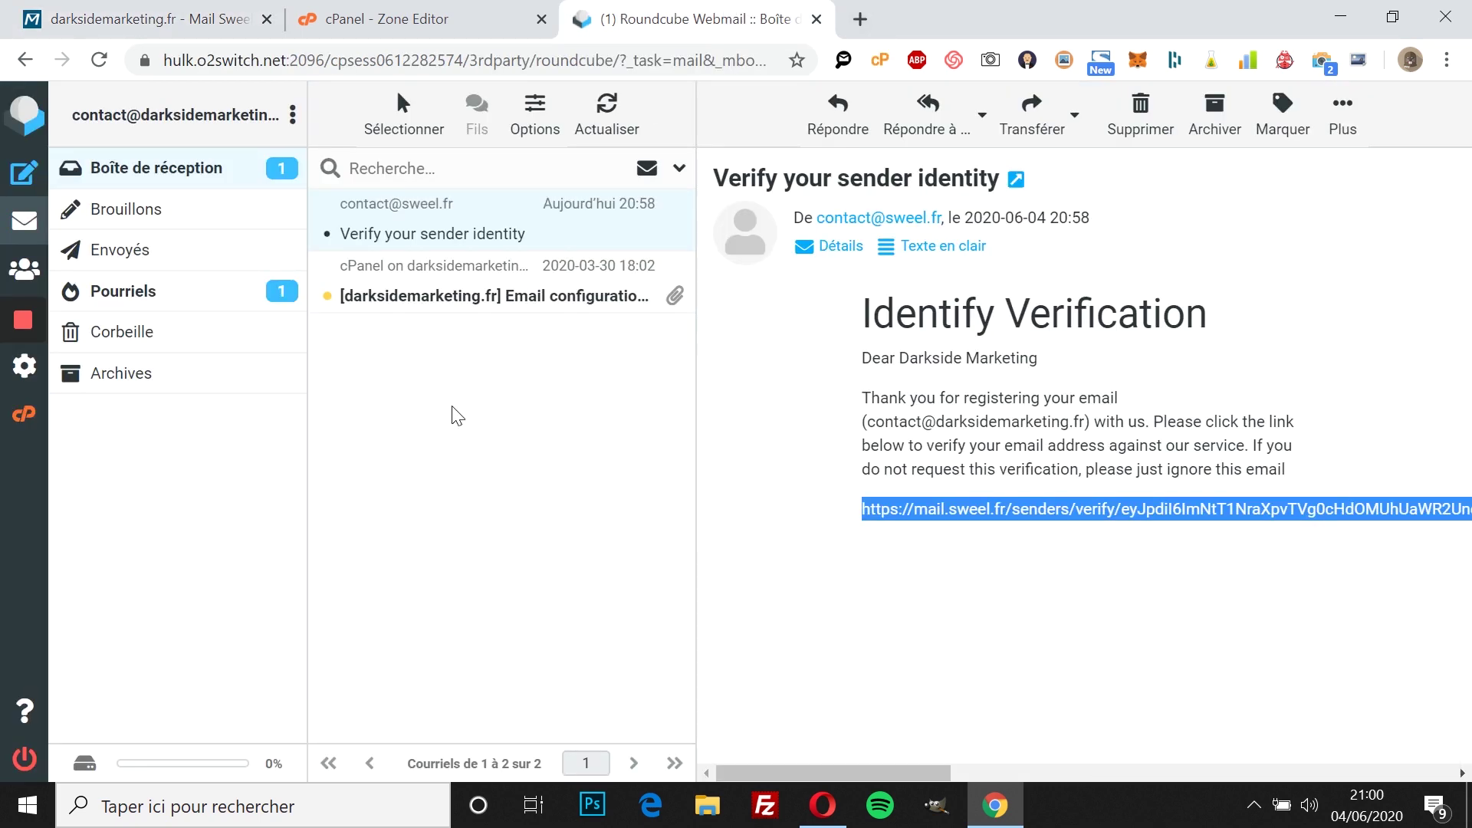
click(403, 13)
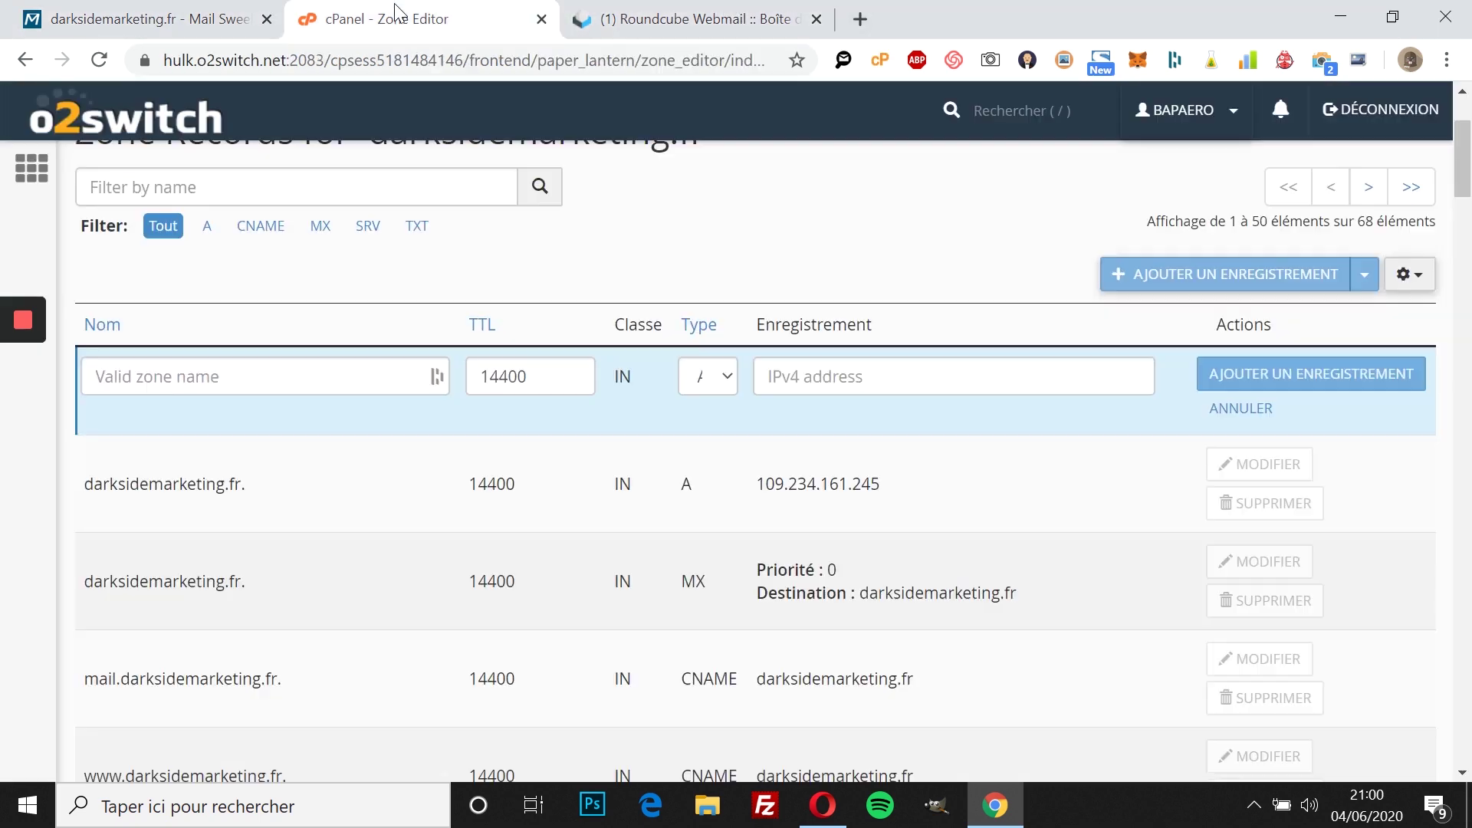
click(333, 380)
text(e6dc86b5bc38.darksidemarketing.fr)
Step: Set the record type to MX with destination mx.sendgrid.net
key(ctrl+shift+Tab)
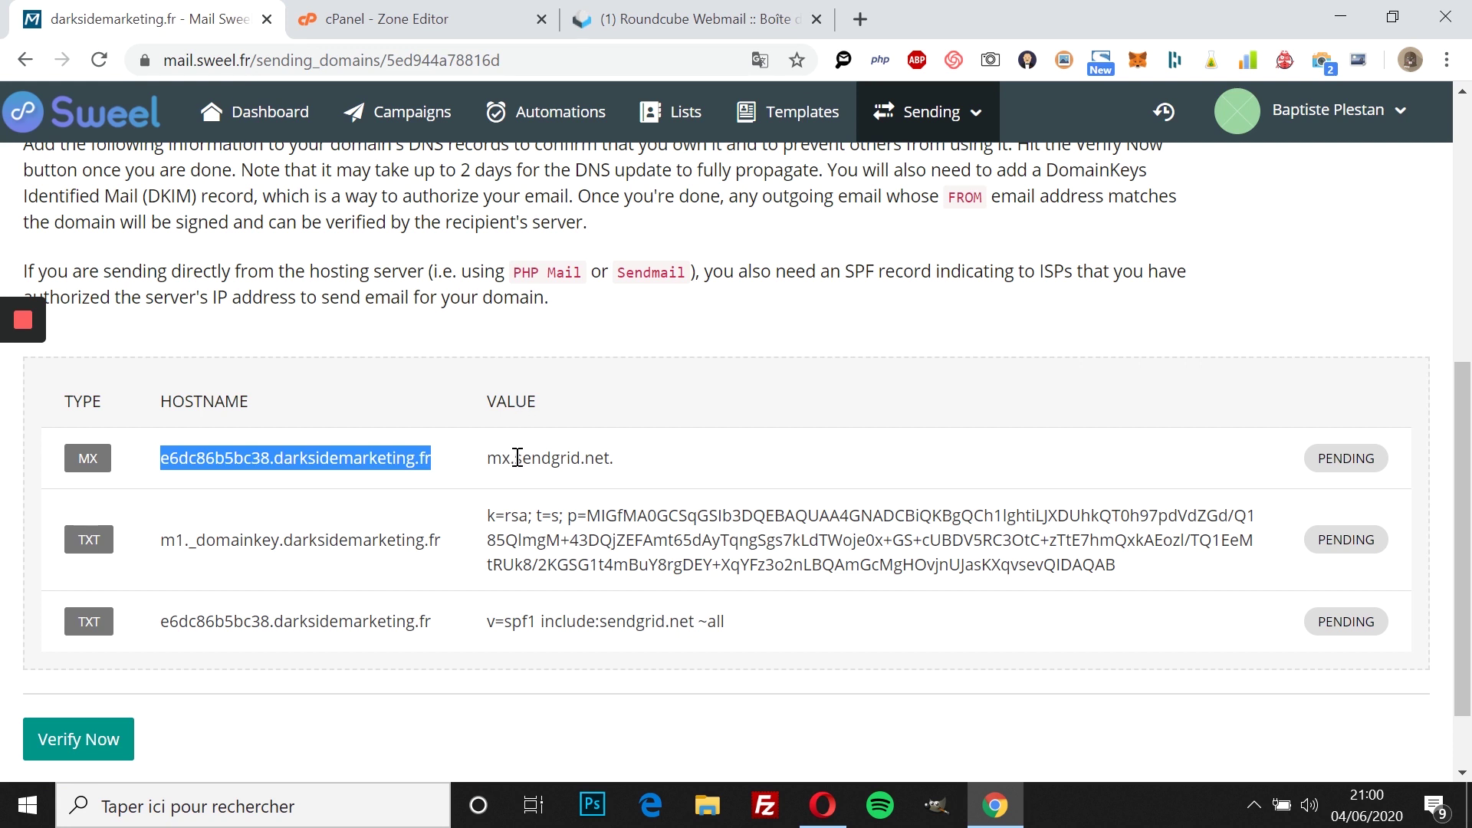
drag(494, 459, 609, 460)
key(ctrl+c)
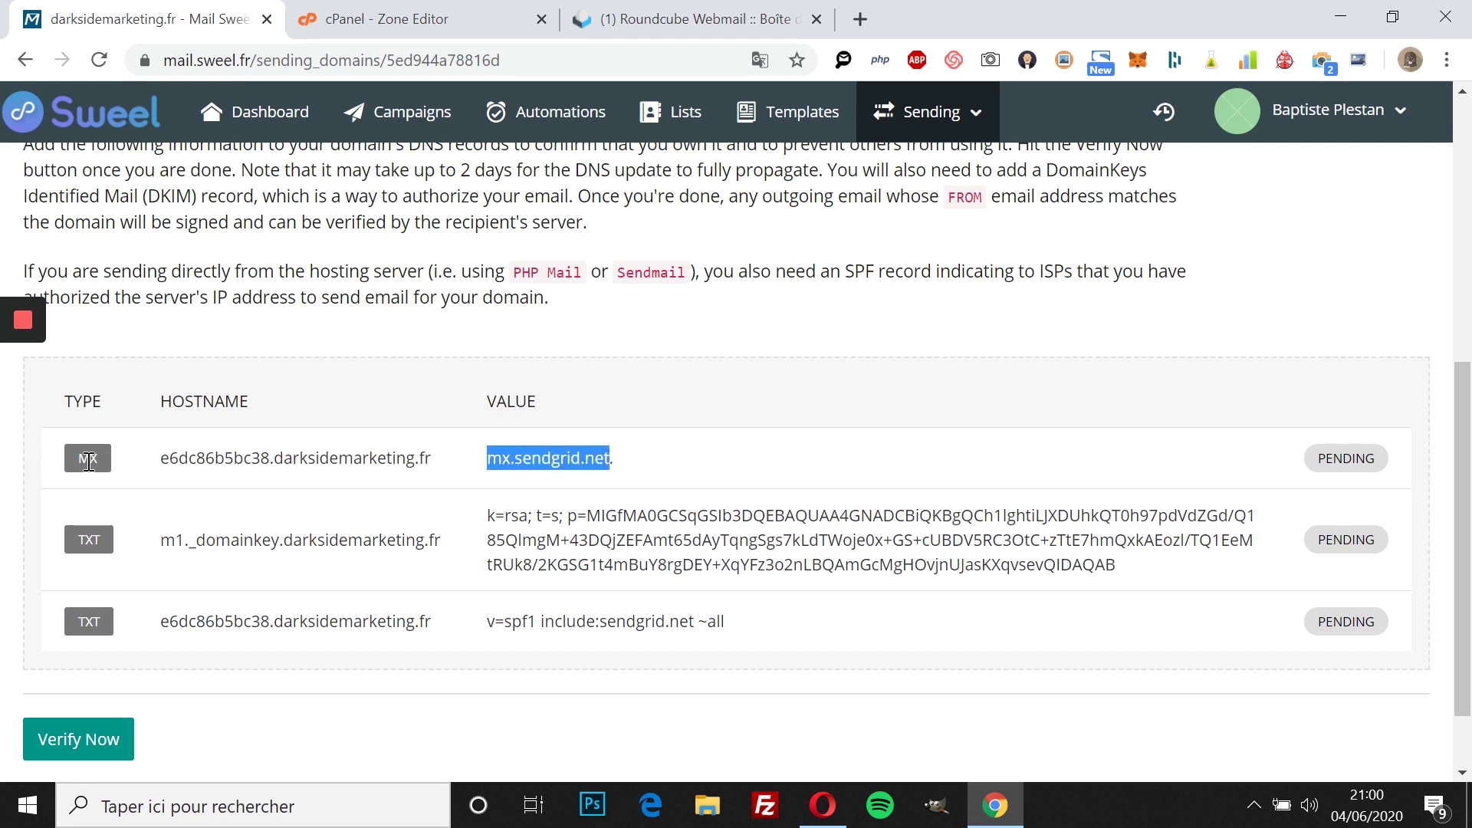
key(ctrl+Tab)
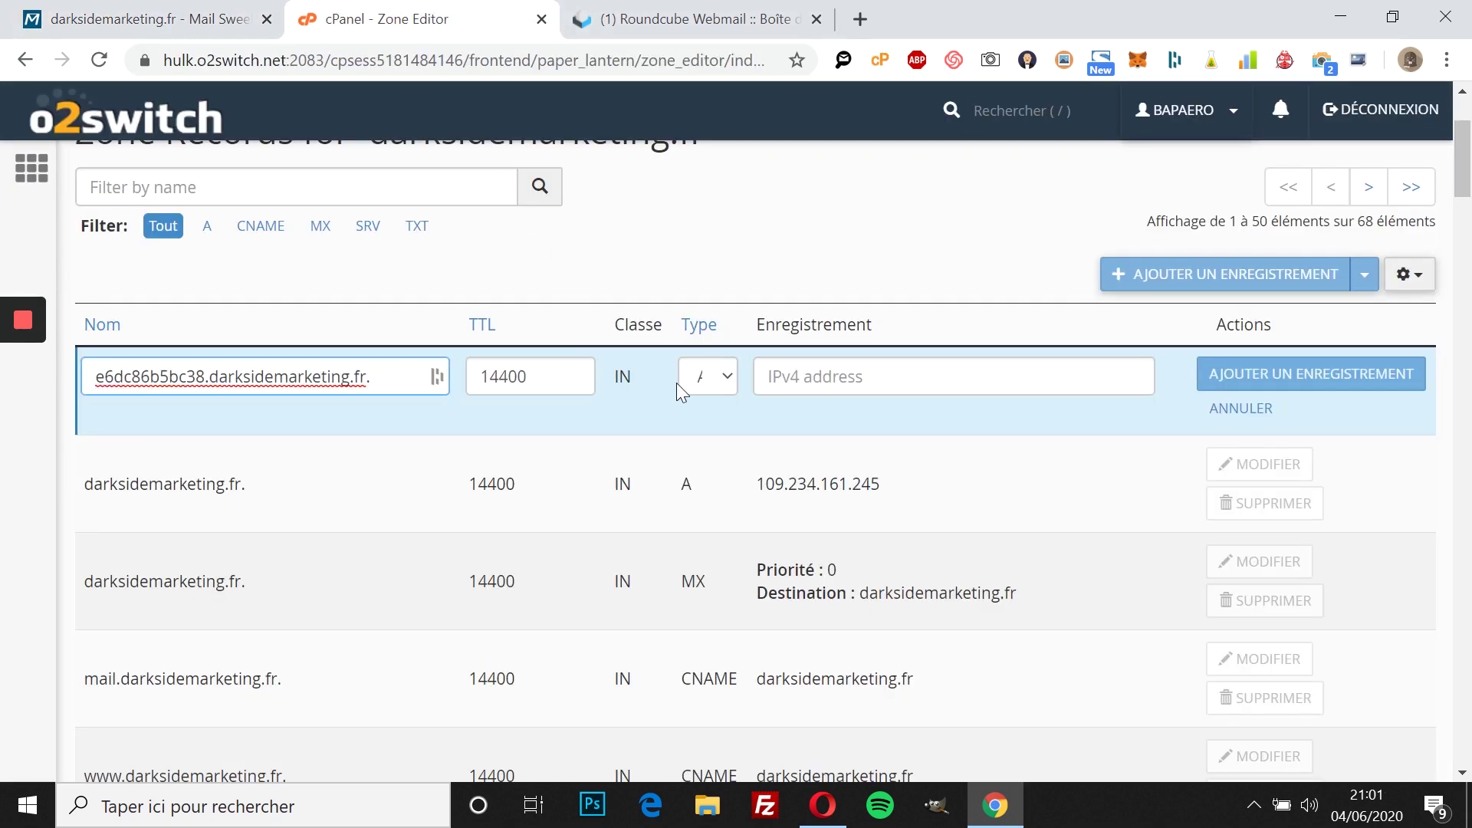
click(734, 381)
click(717, 495)
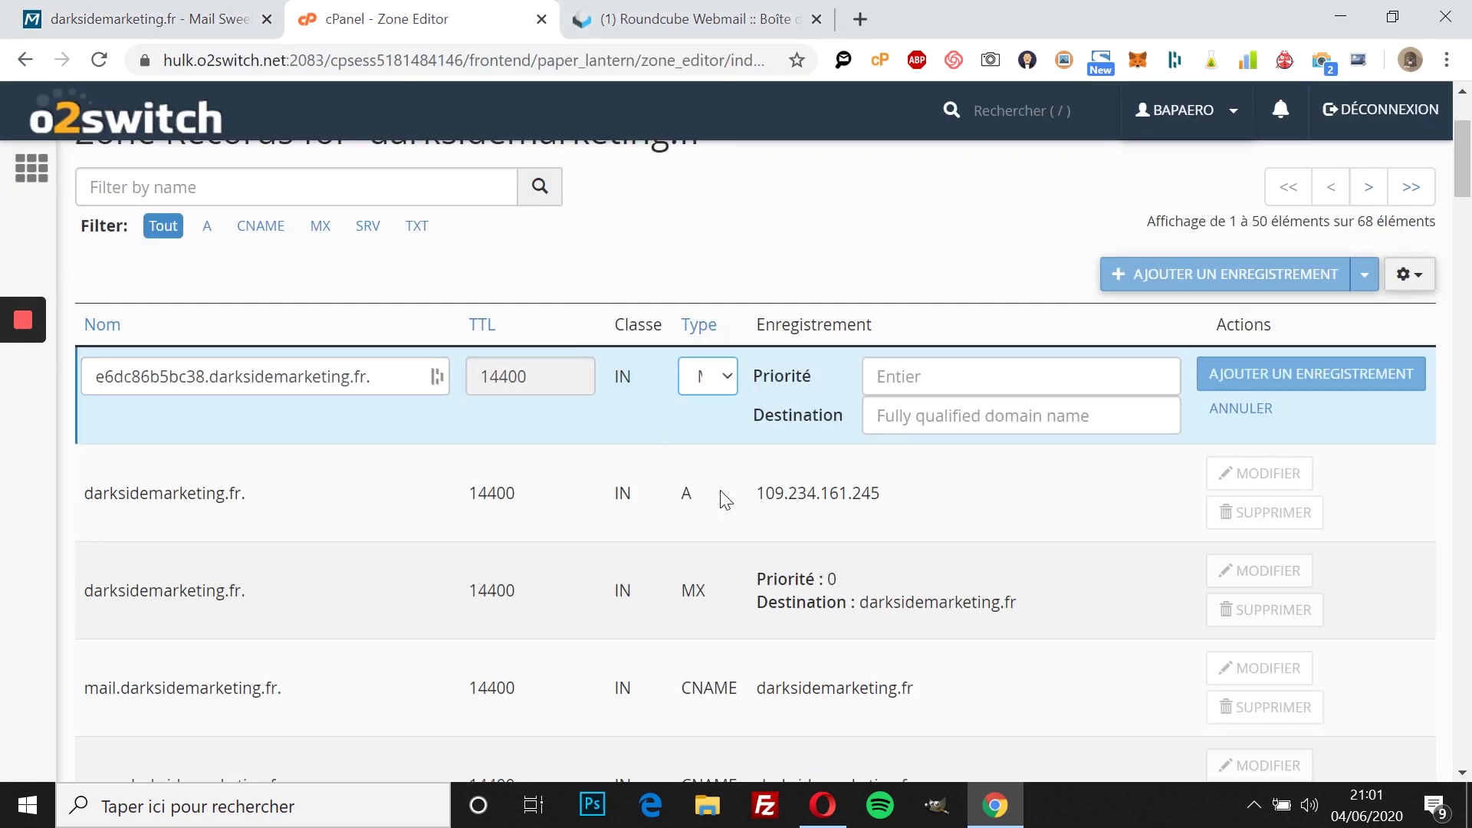
click(910, 414)
key(ctrl+v)
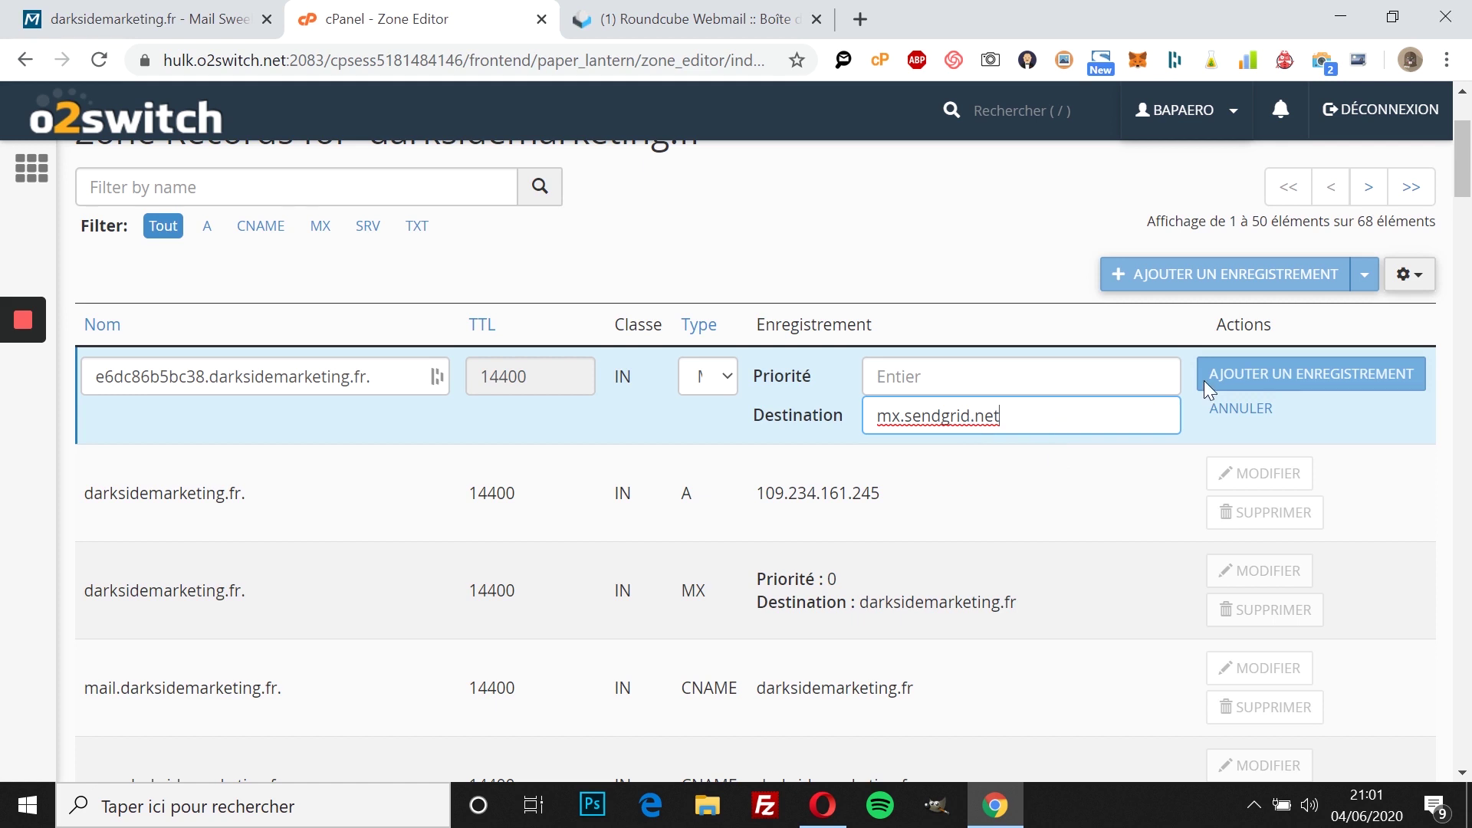
Step: Give the MX record priority 1 and add it to the zone
click(978, 378)
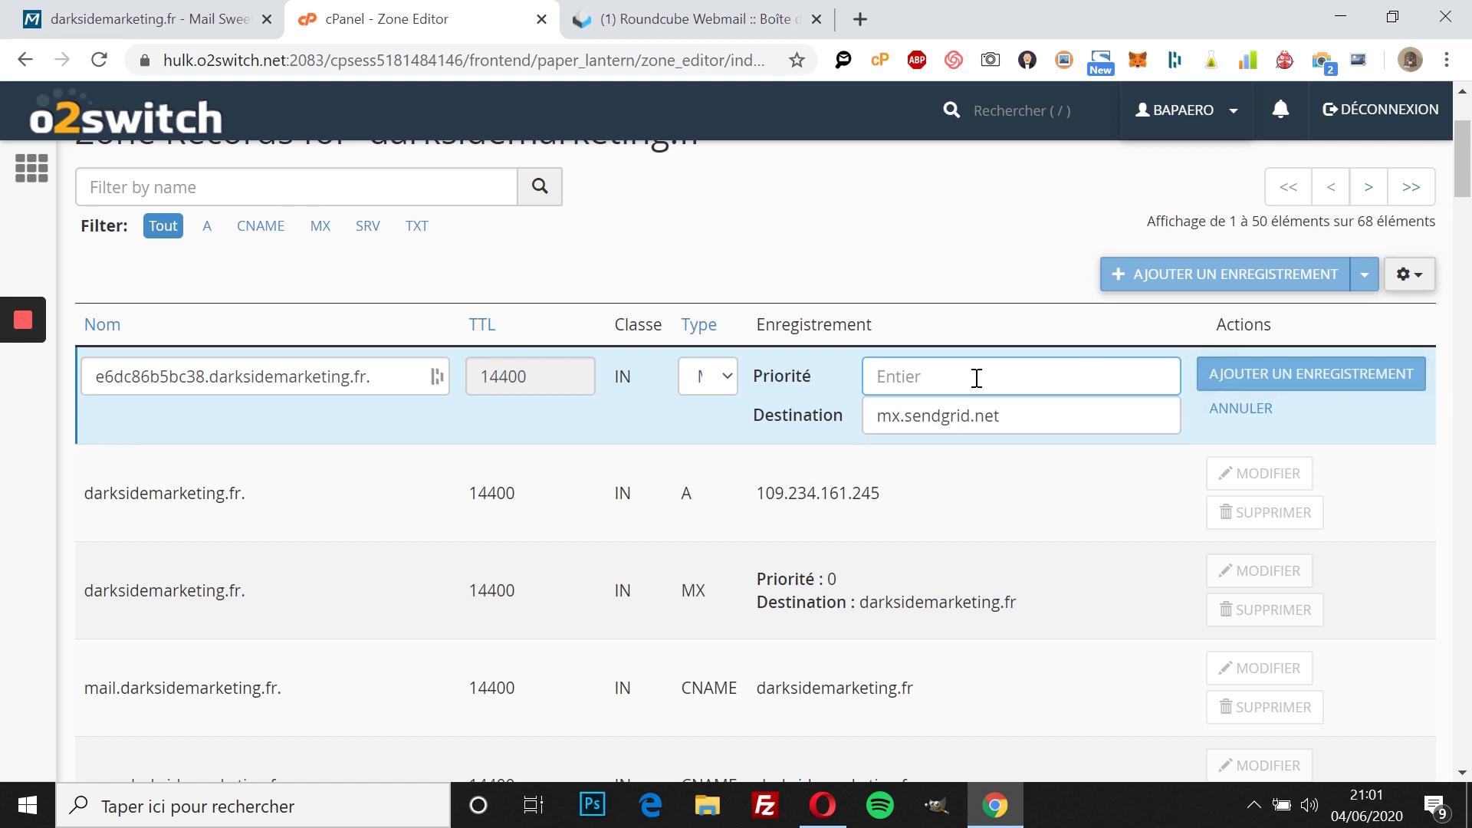
text(mx.se)
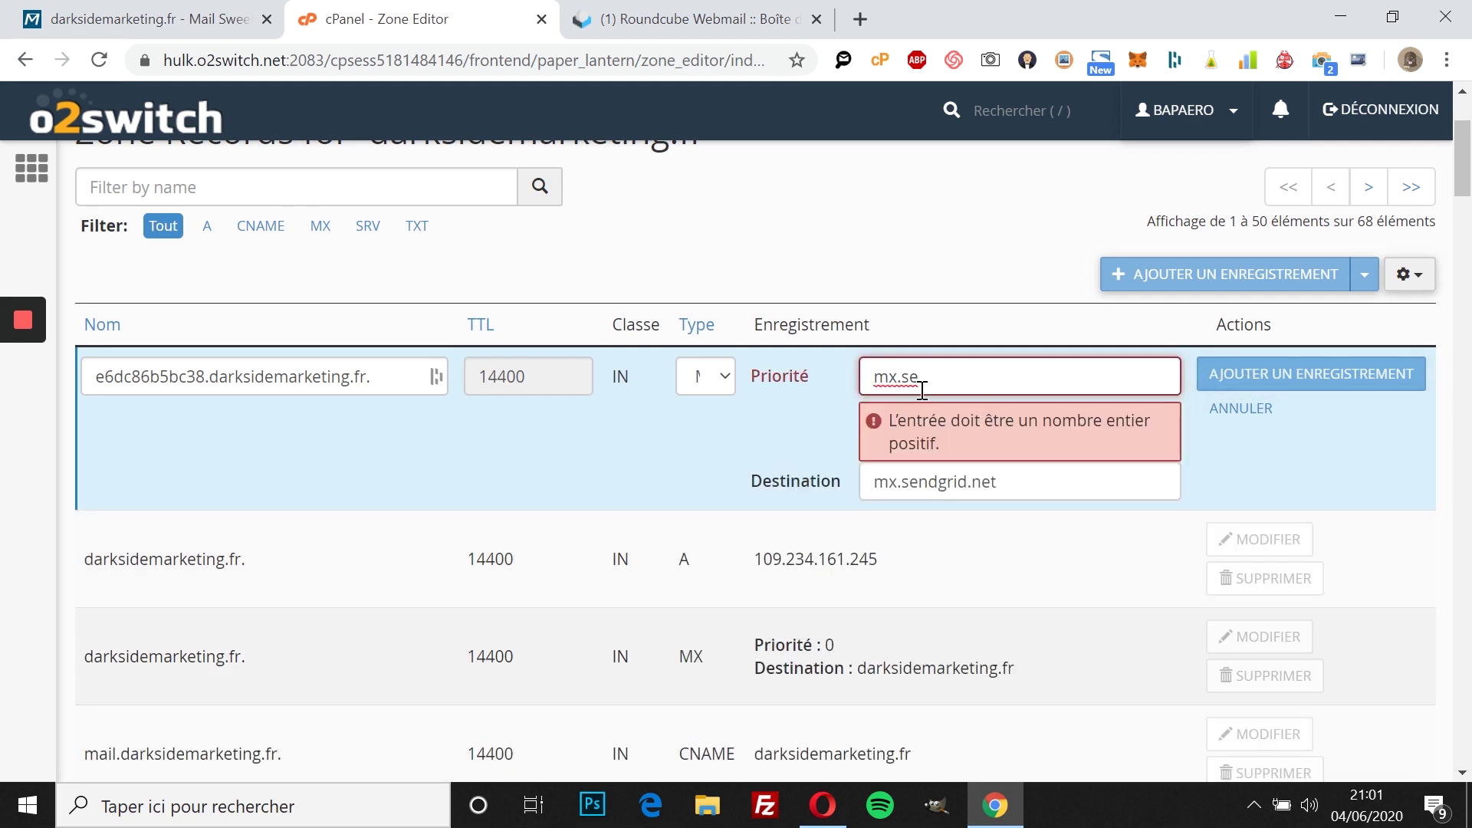
drag(922, 390, 873, 381)
text(1)
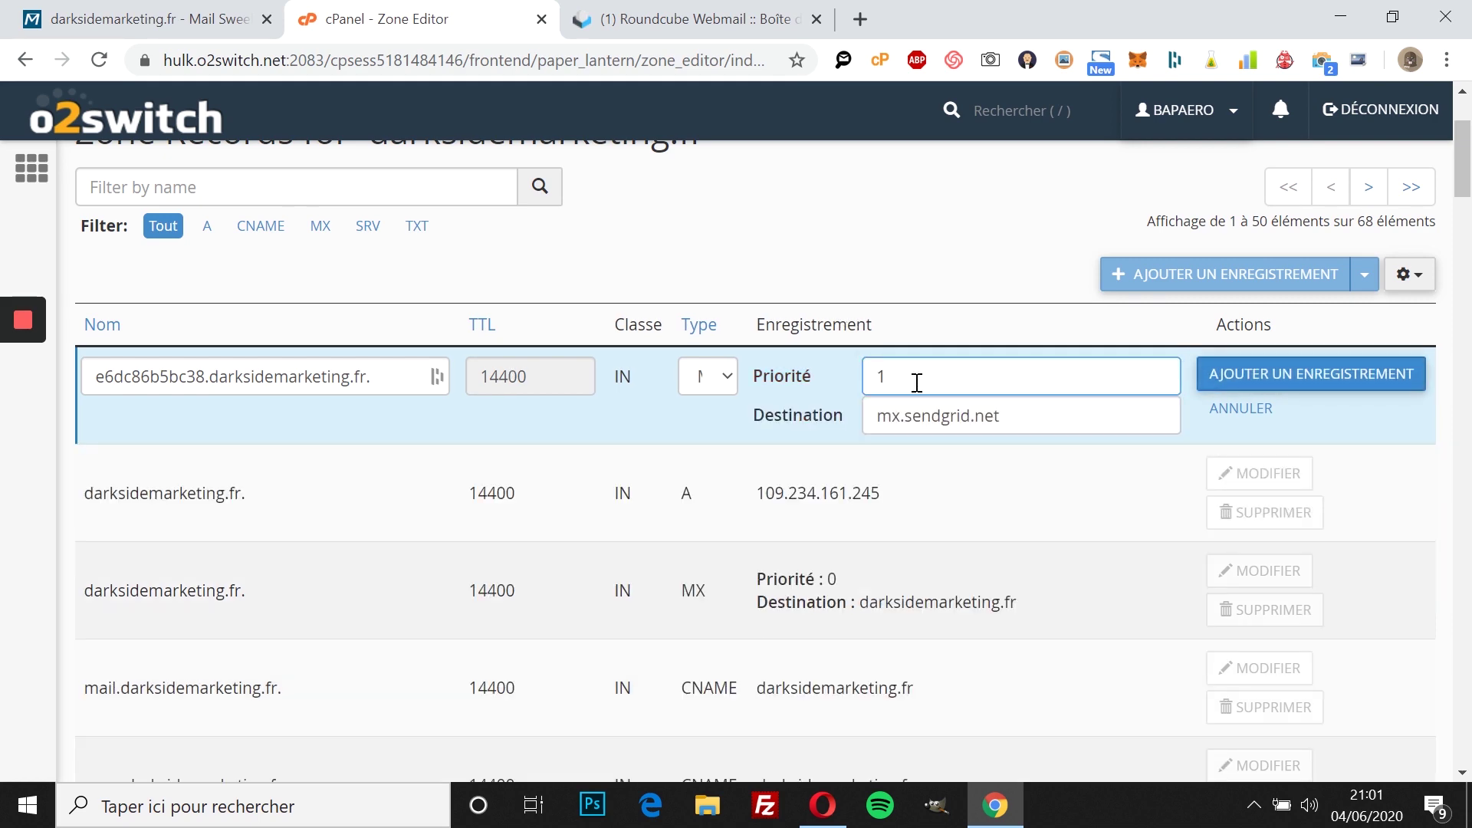
click(1310, 376)
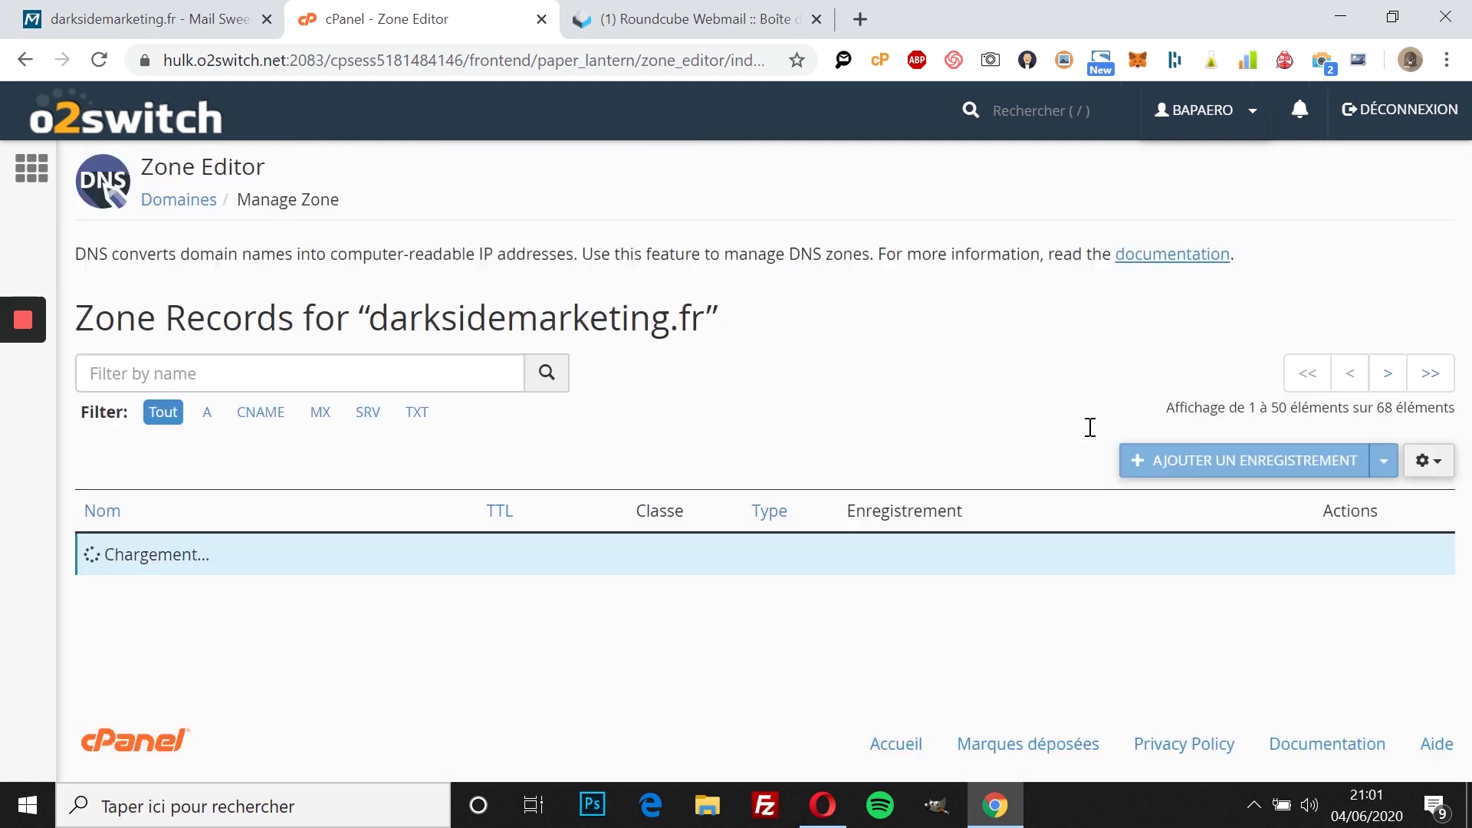
Step: Start a new TXT record in Zone Editor named m1._domainkey.darksidemarketing.fr, copied from Sweel
scroll(782, 503, down, 2)
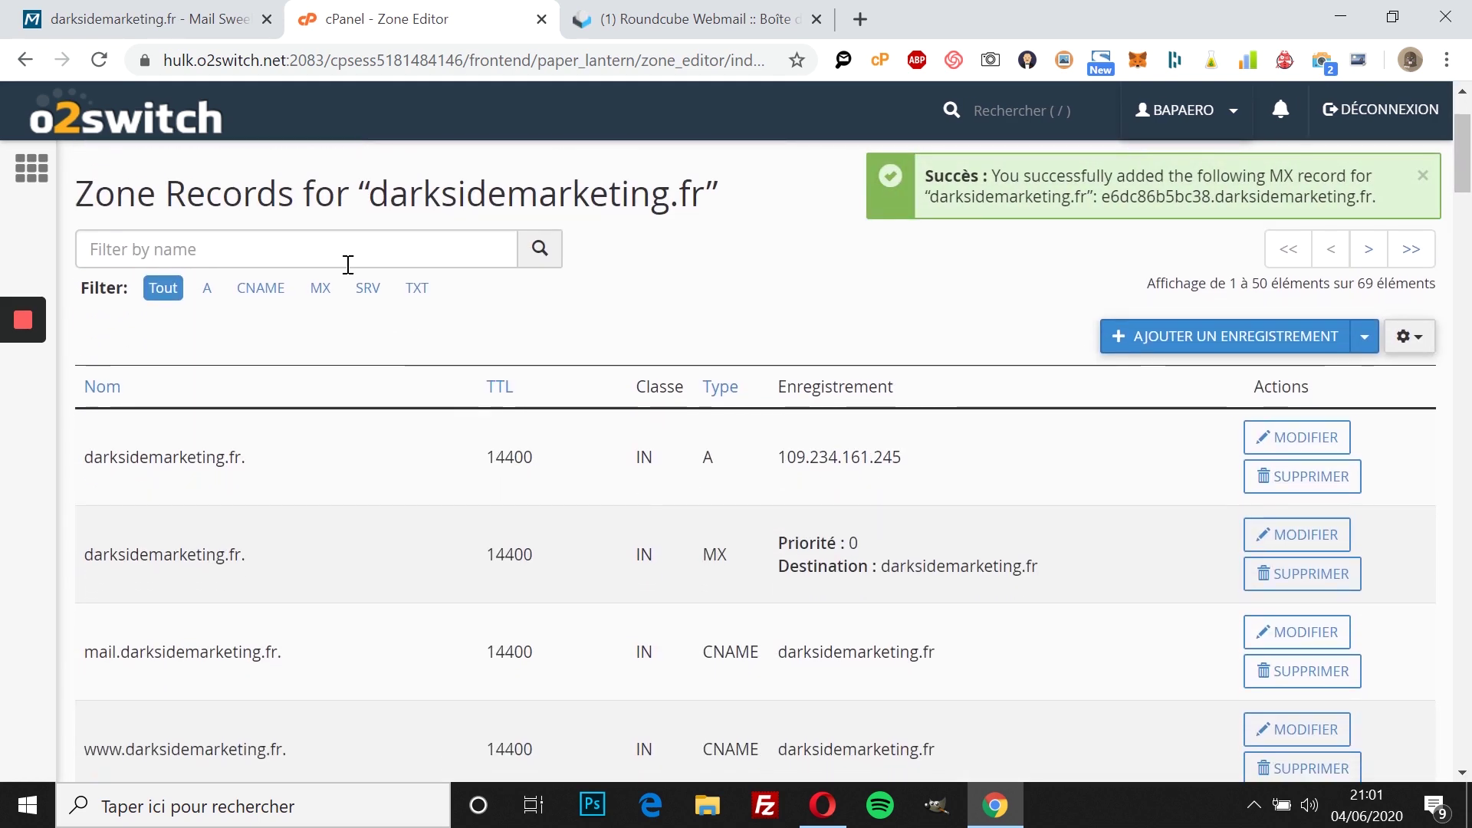
scroll(348, 263, up, 3)
click(188, 11)
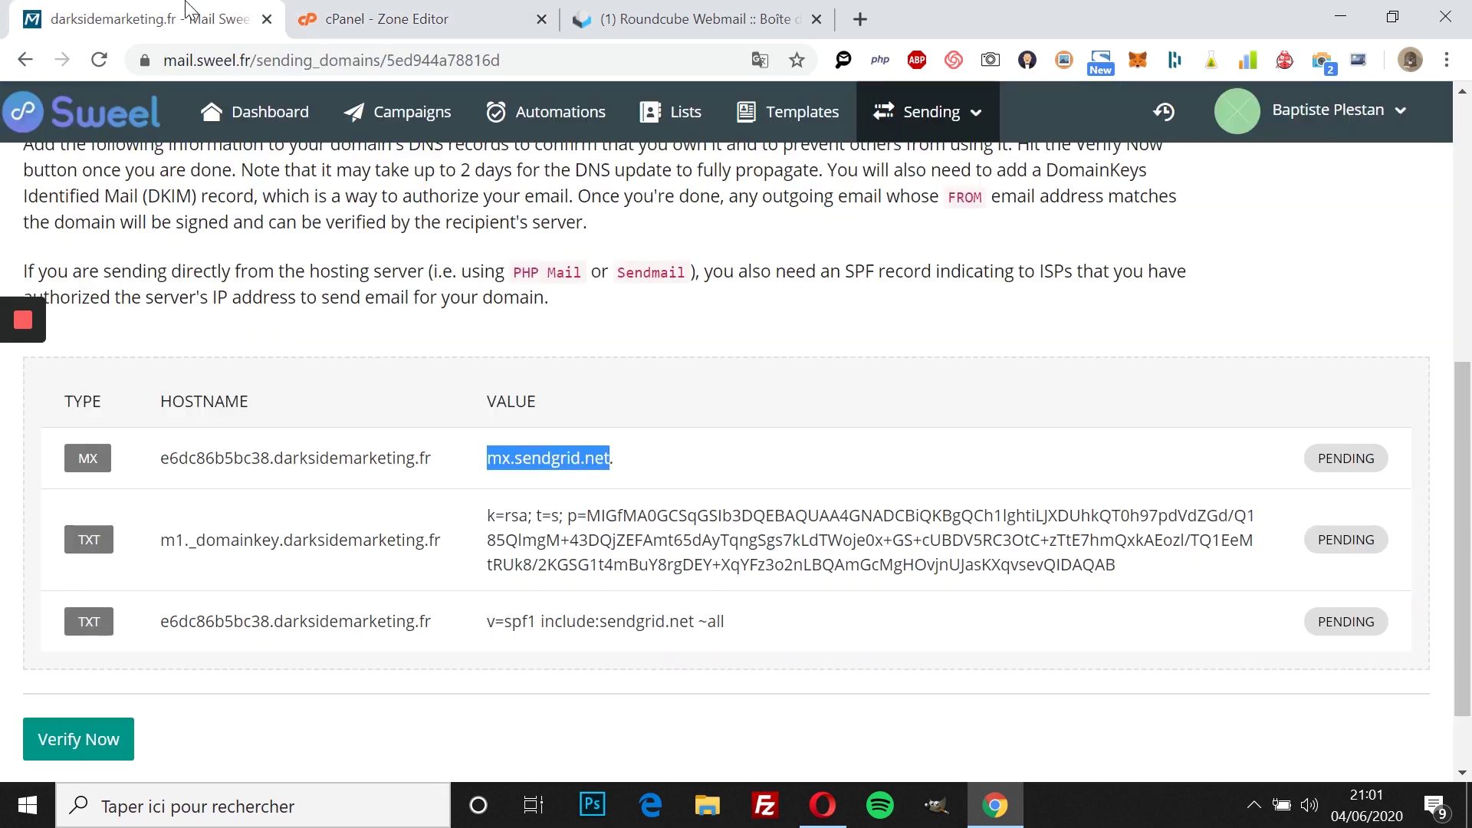
drag(162, 541, 442, 548)
key(ctrl+c)
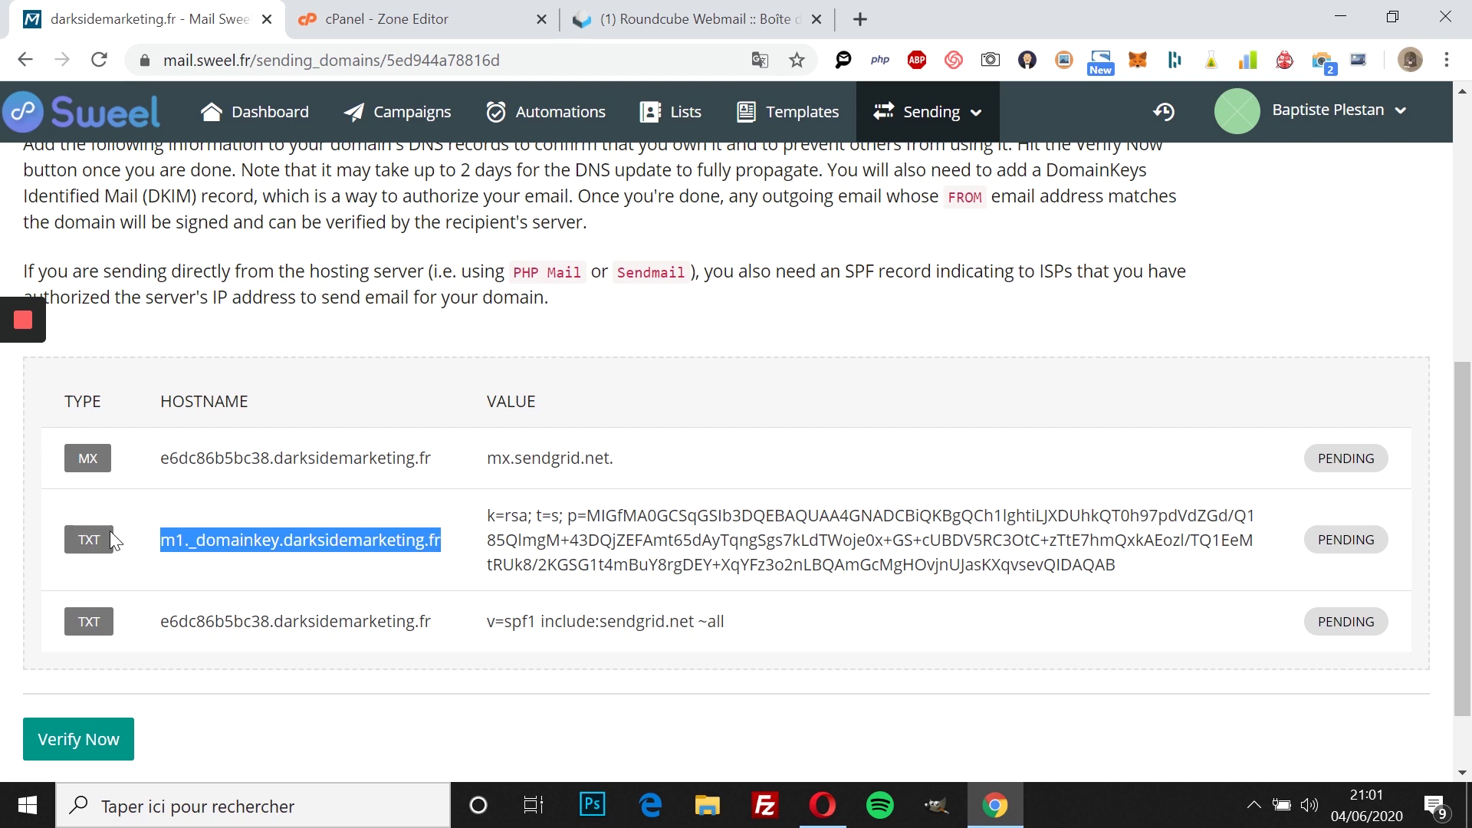
click(690, 19)
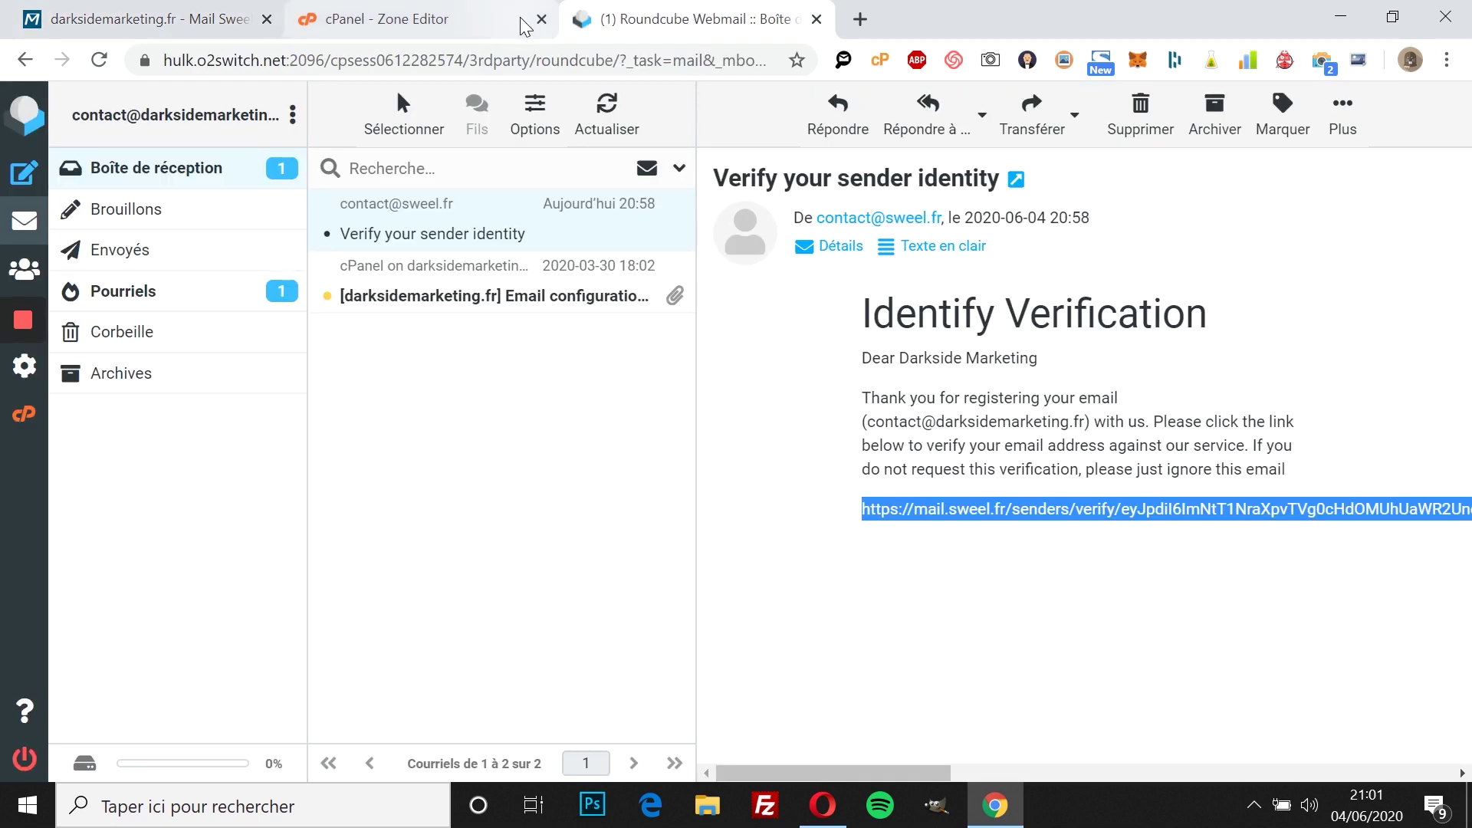
click(521, 20)
click(1222, 460)
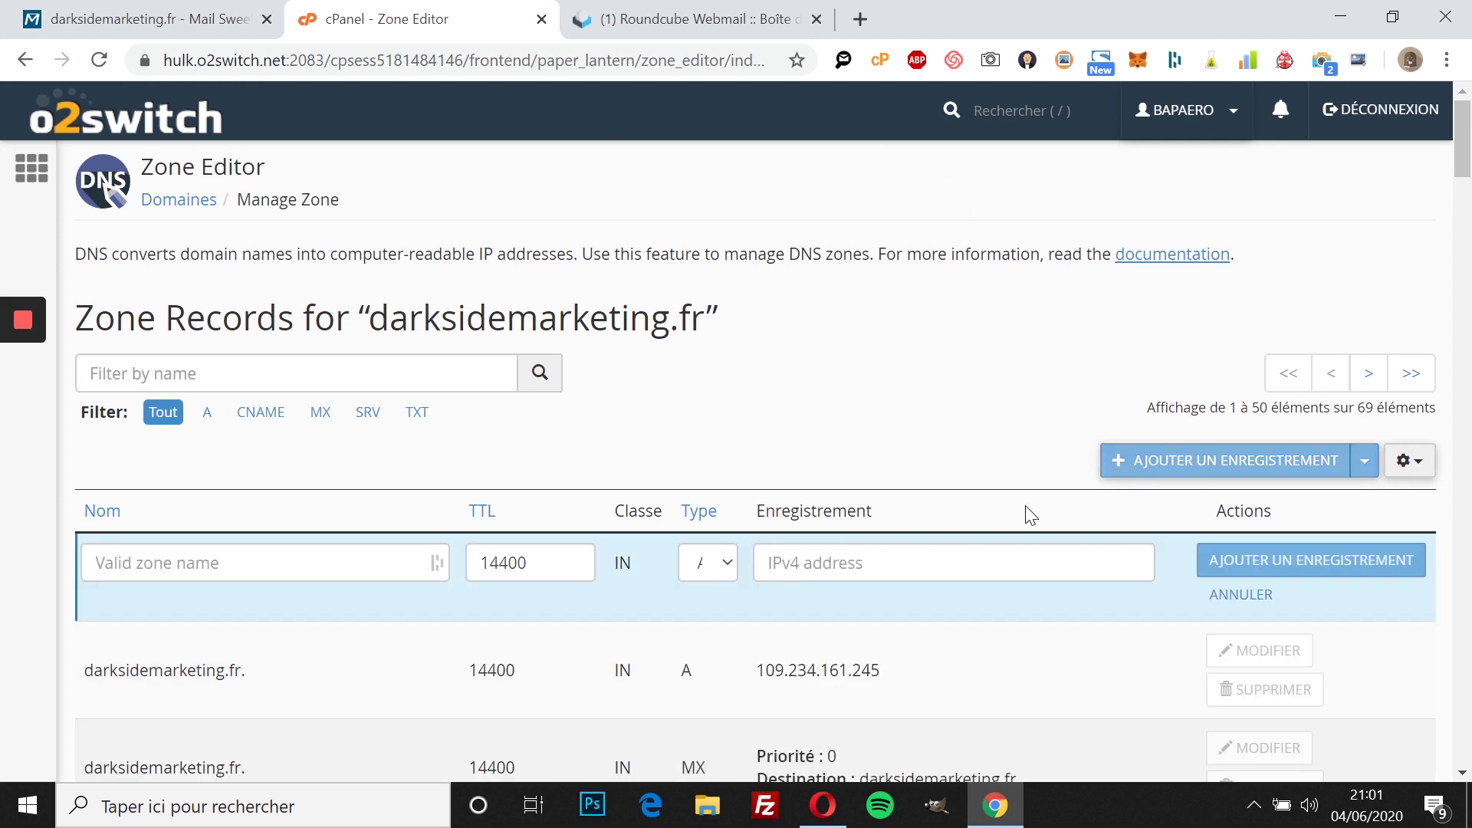
click(720, 575)
click(709, 724)
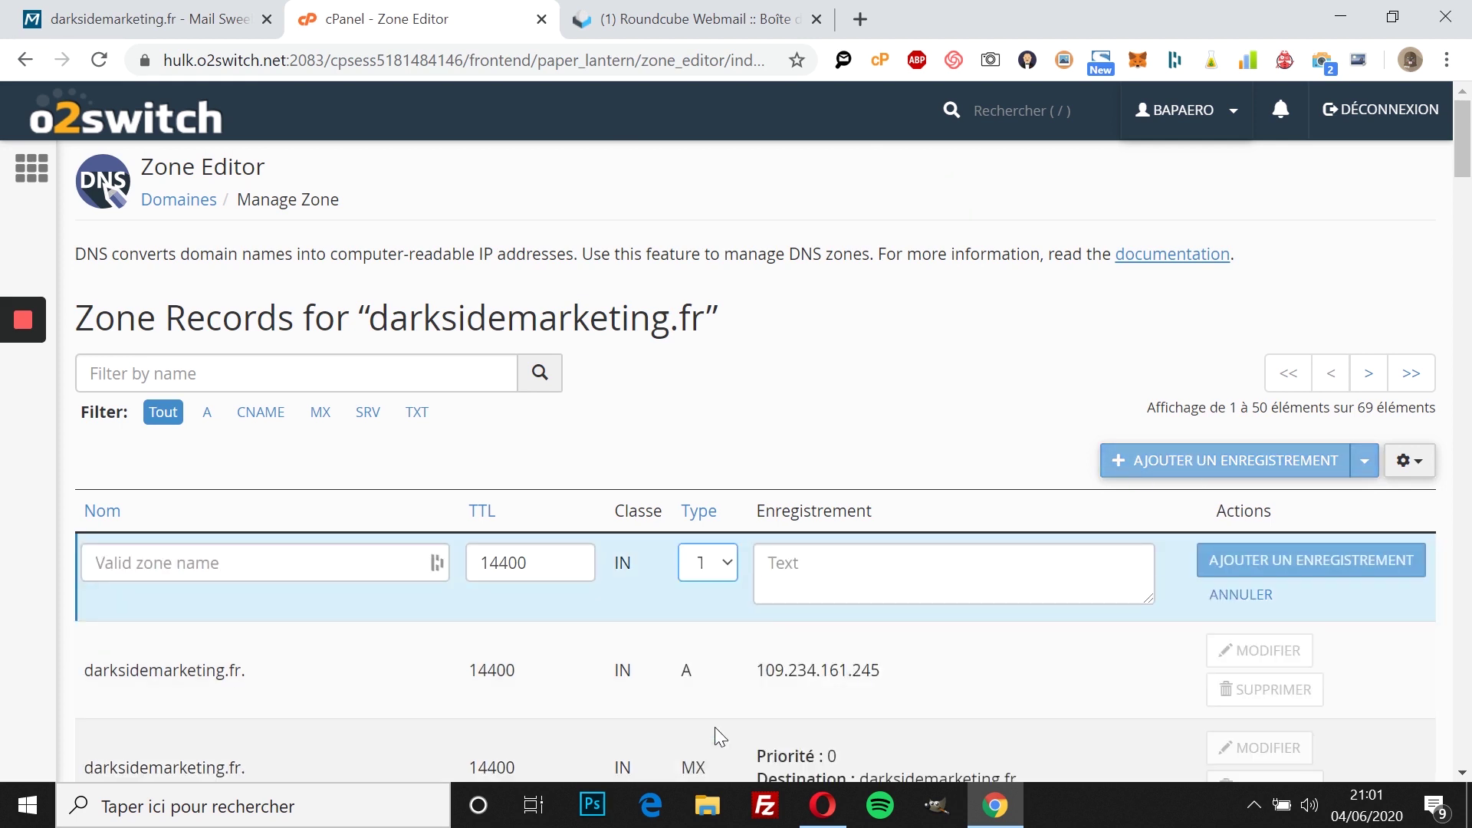
click(388, 578)
key(ctrl+v)
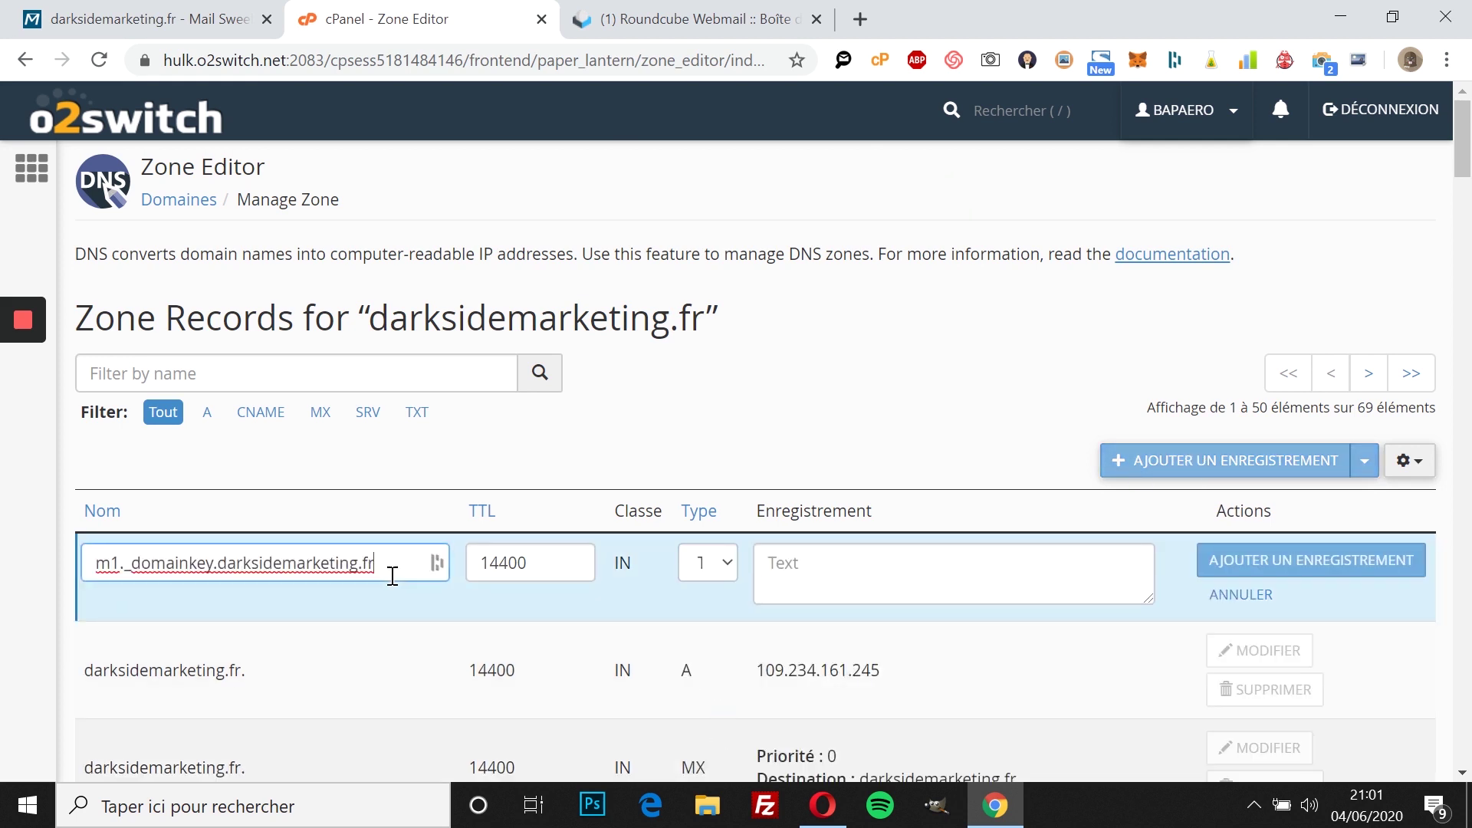
Step: Fill the record's value with Sweel's DKIM key, save it, and copy the SPF hostname
click(147, 13)
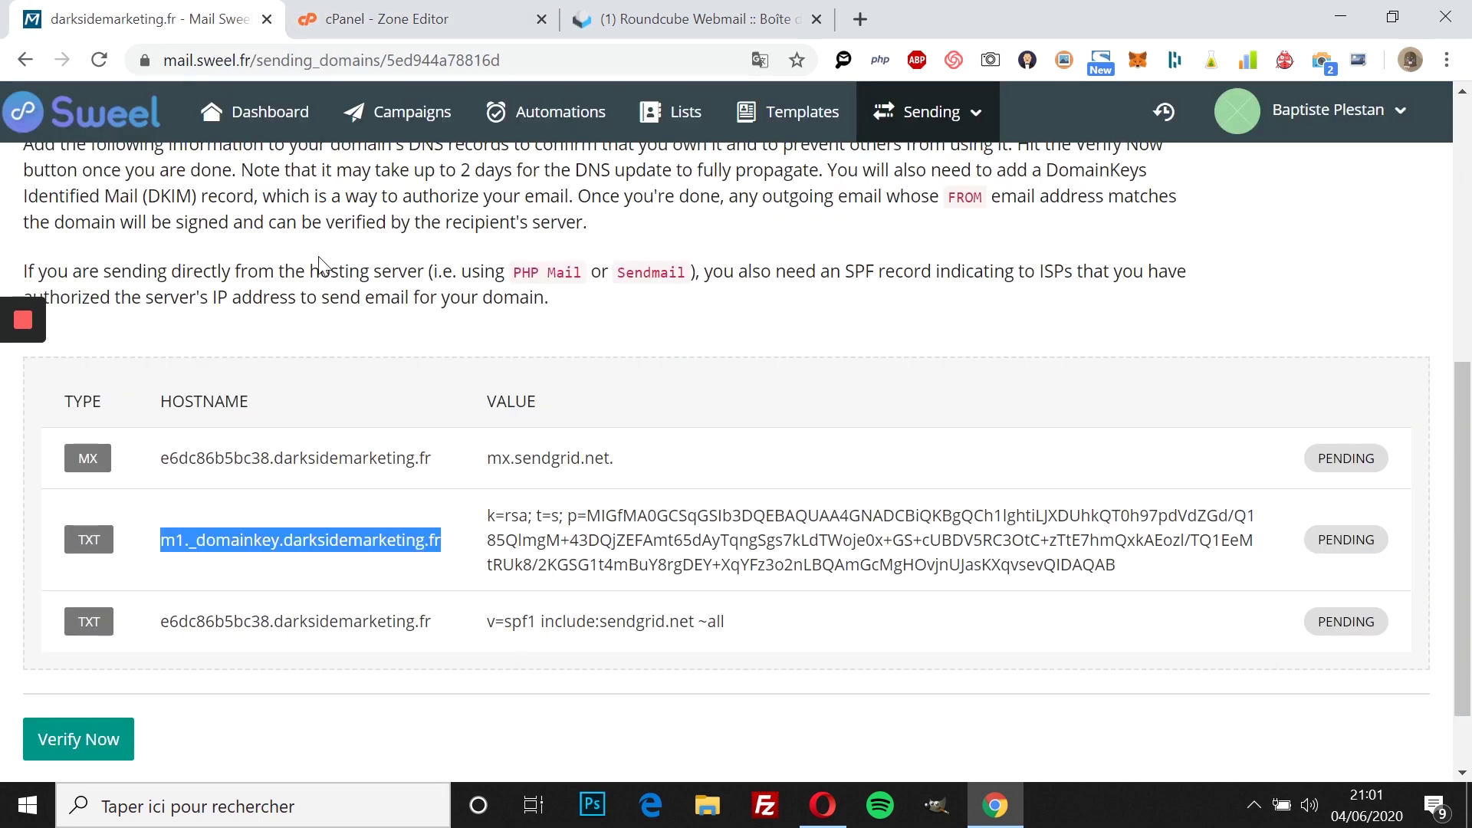
drag(491, 512, 1113, 564)
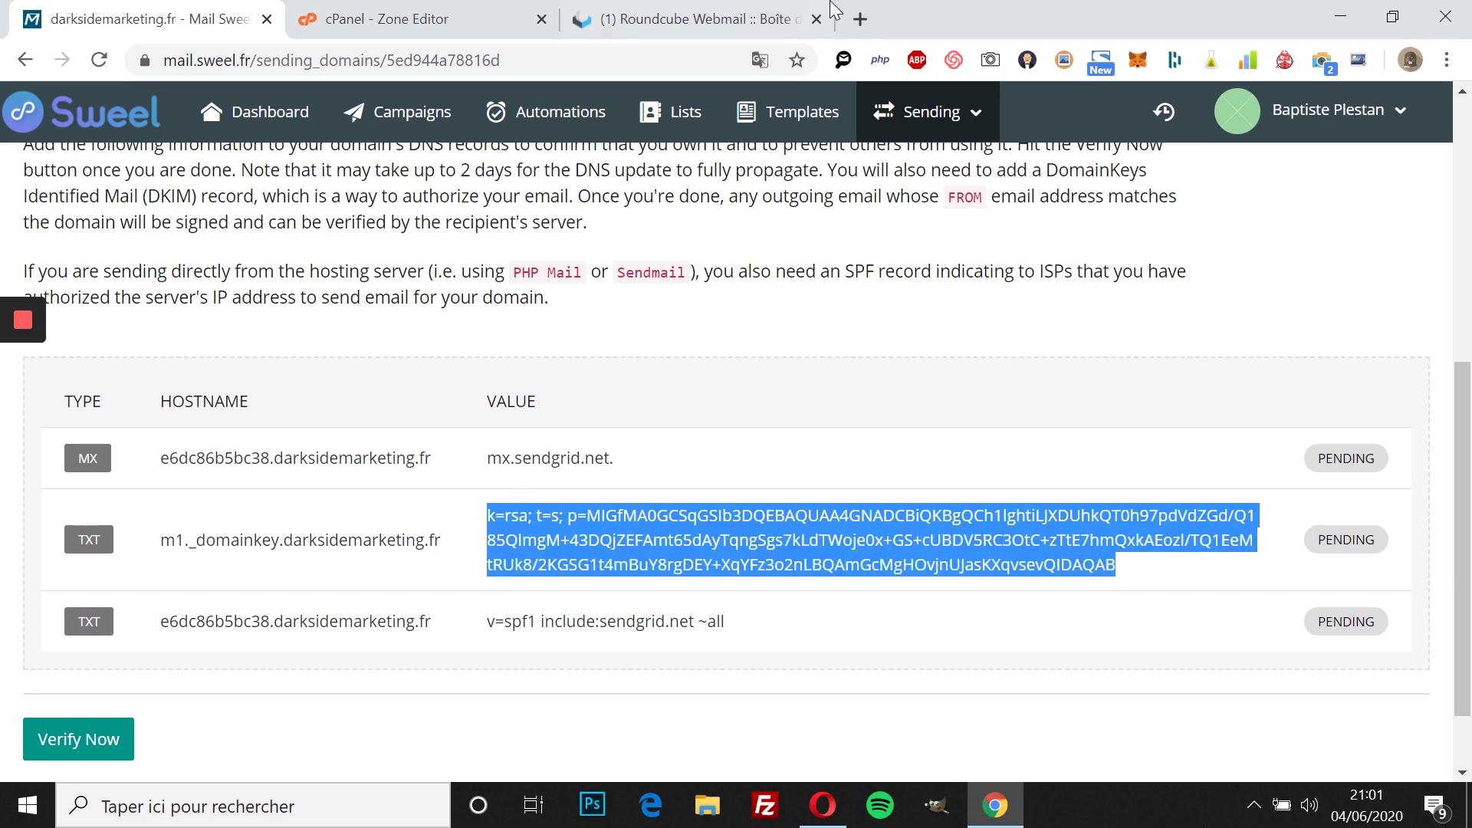
click(430, 18)
click(794, 568)
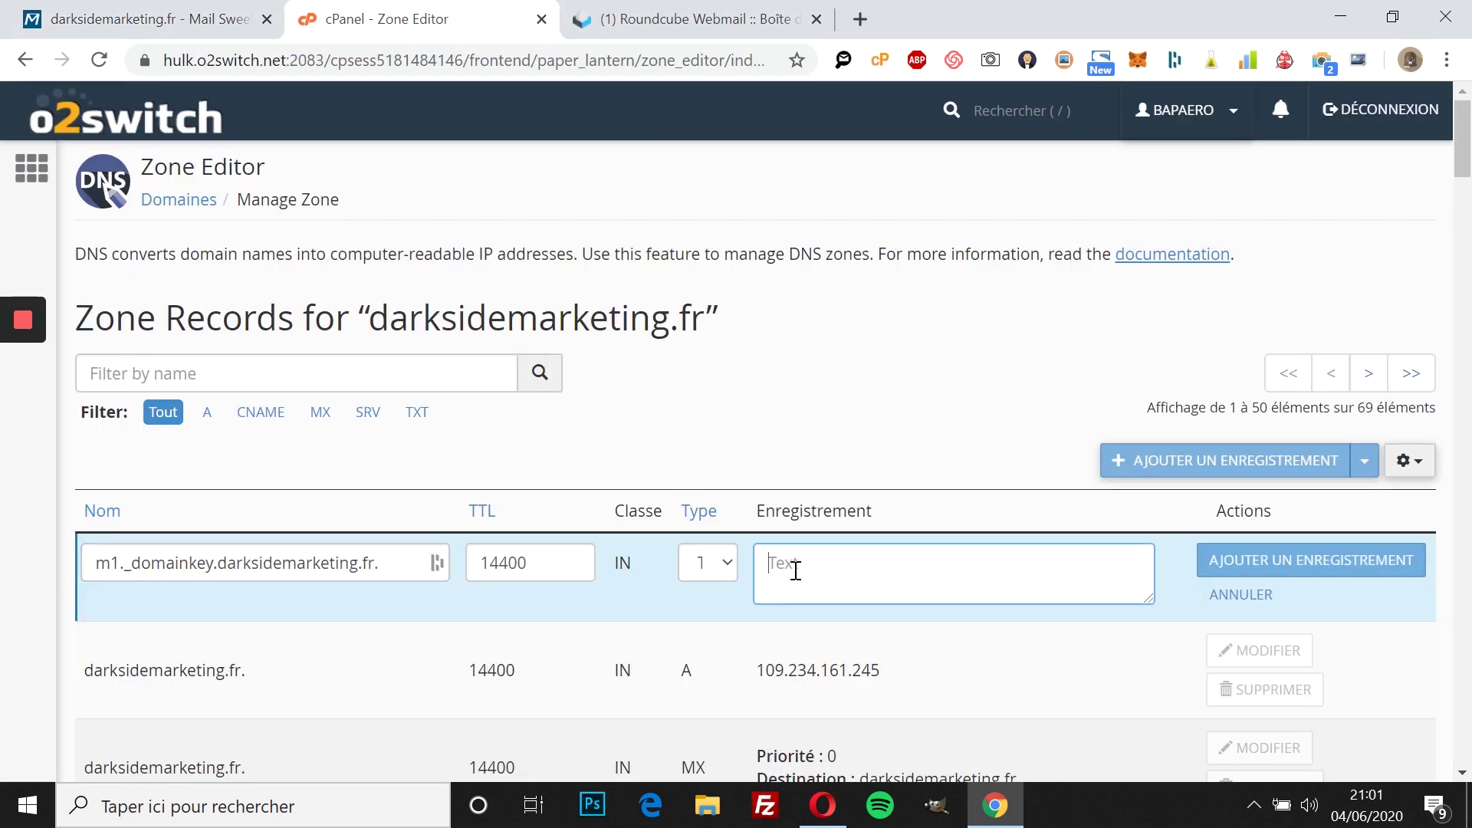
key(ctrl+v)
click(1274, 561)
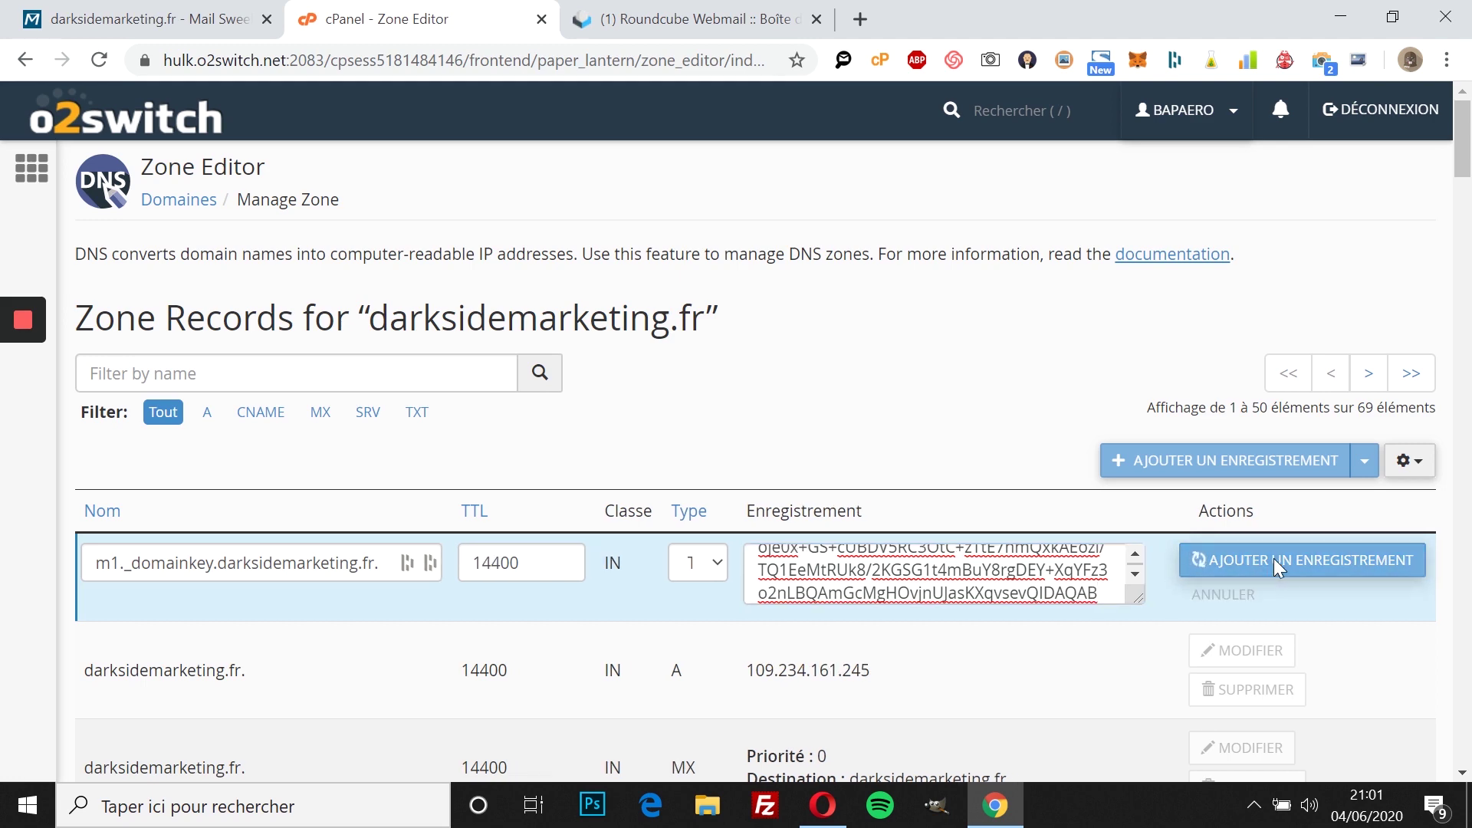
click(76, 9)
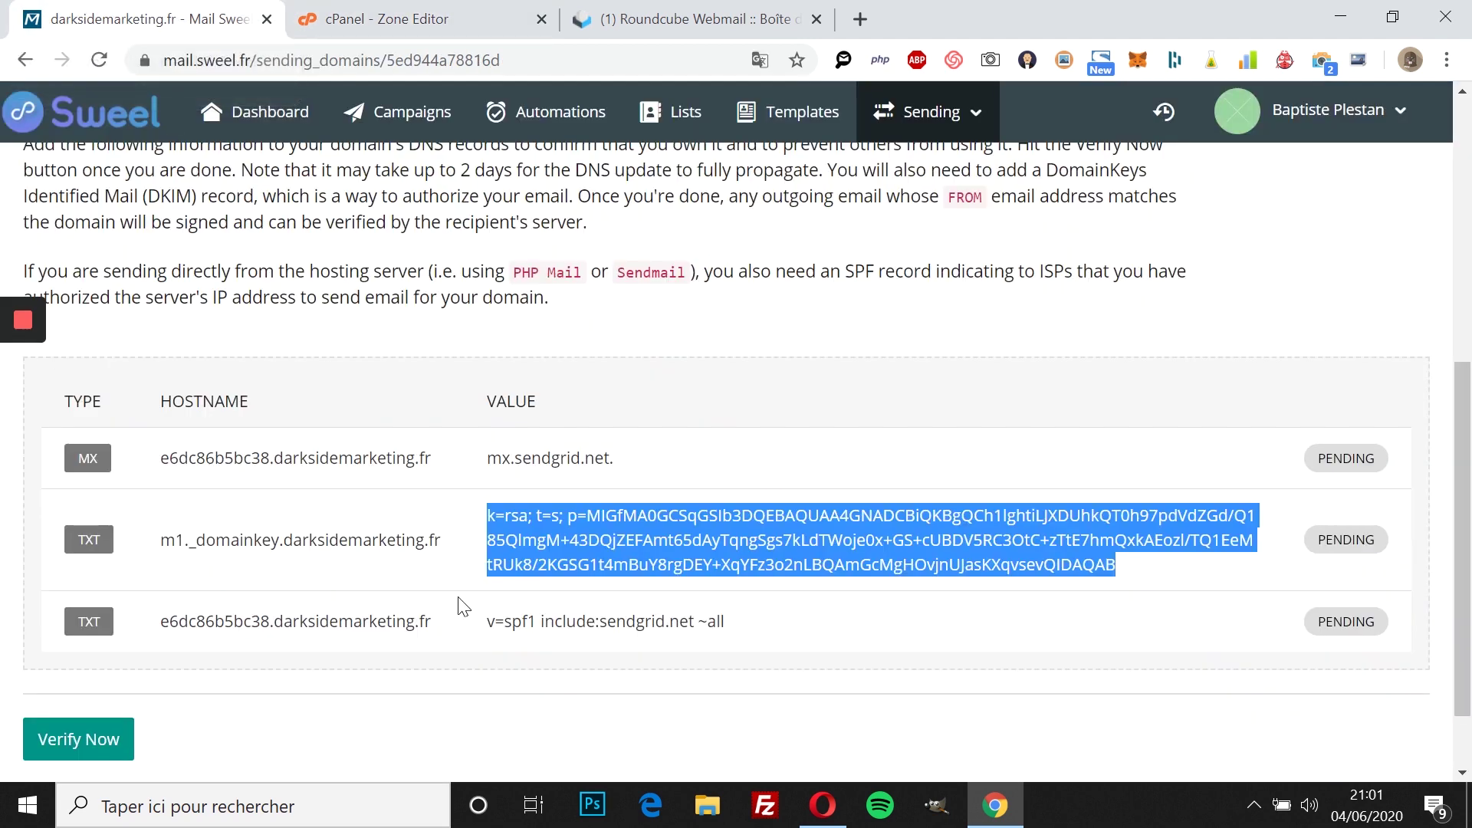
drag(432, 623, 167, 619)
key(ctrl+c)
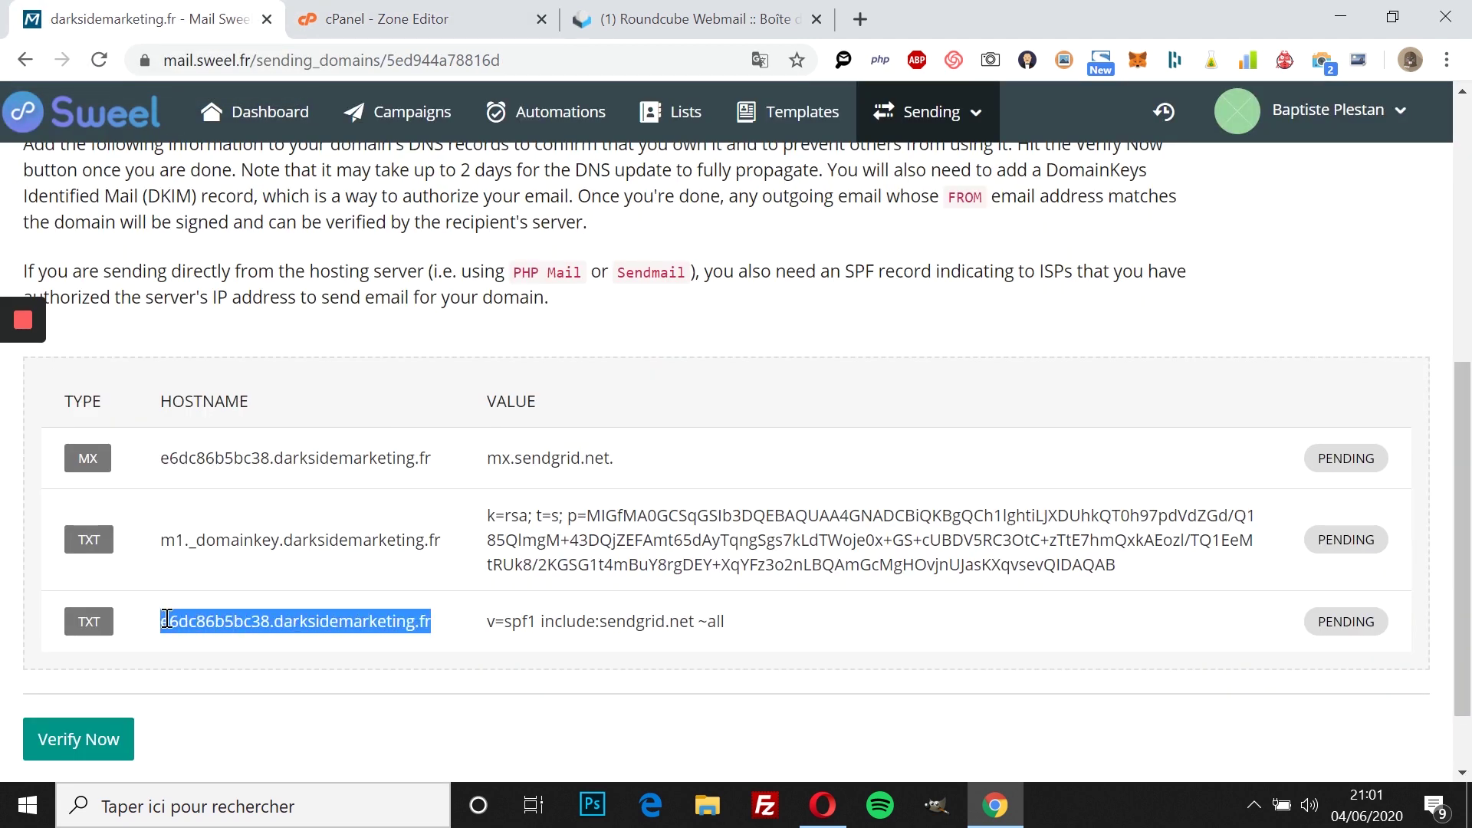
Step: Create a new TXT record in Zone Editor named with Sweel's SPF hostname
click(391, 10)
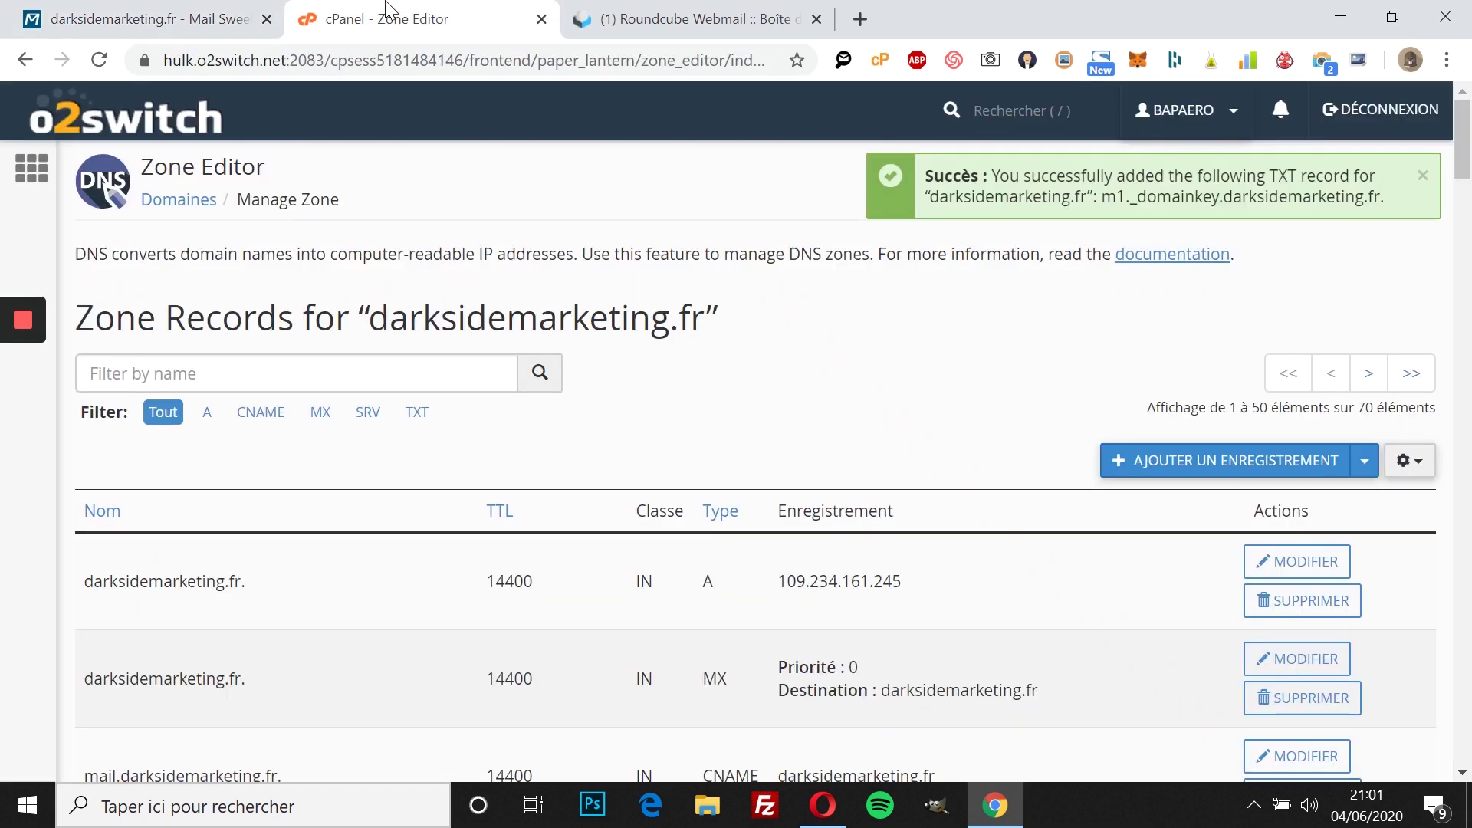
click(1158, 465)
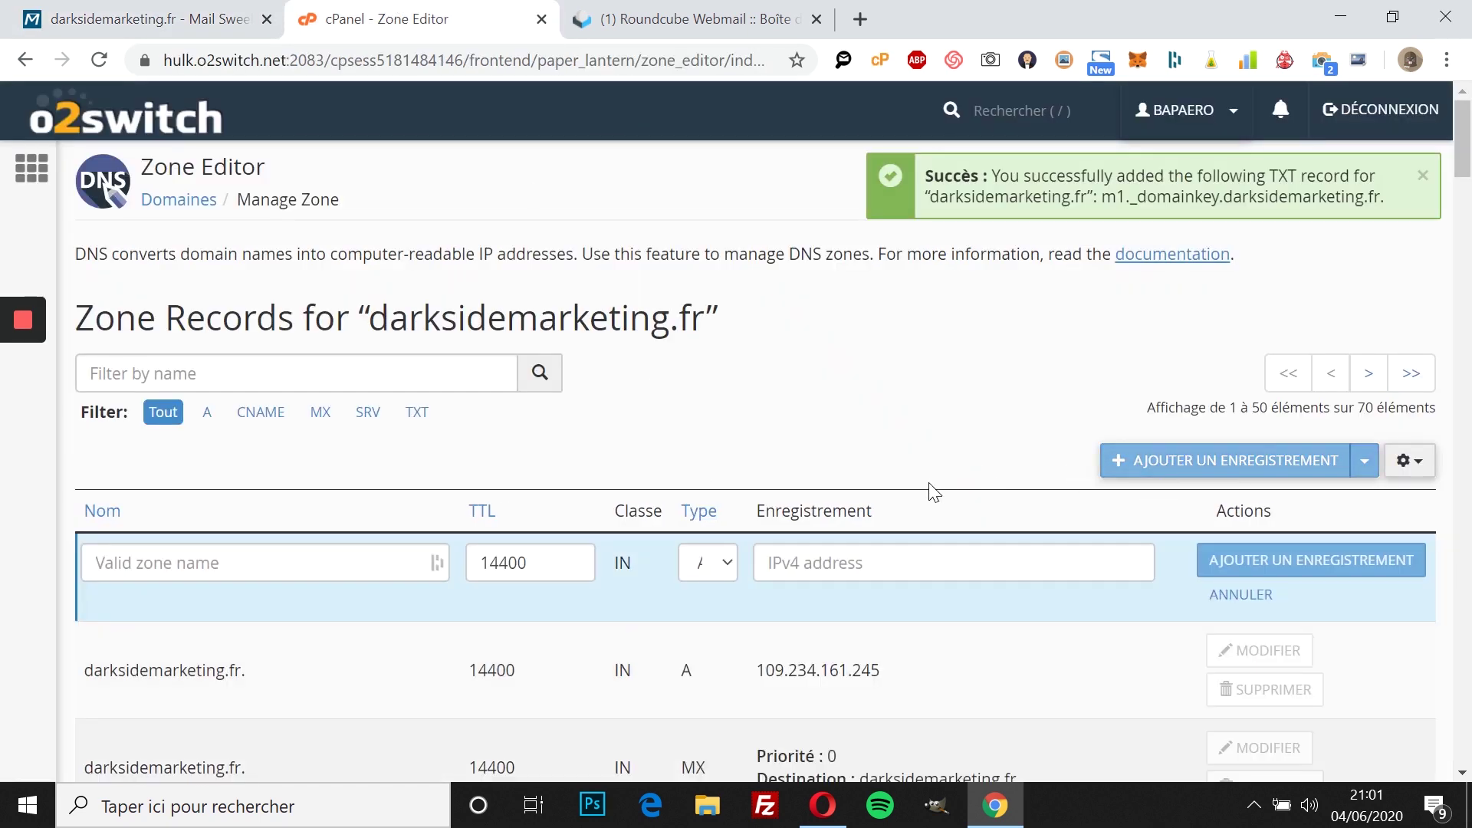
click(690, 571)
click(707, 727)
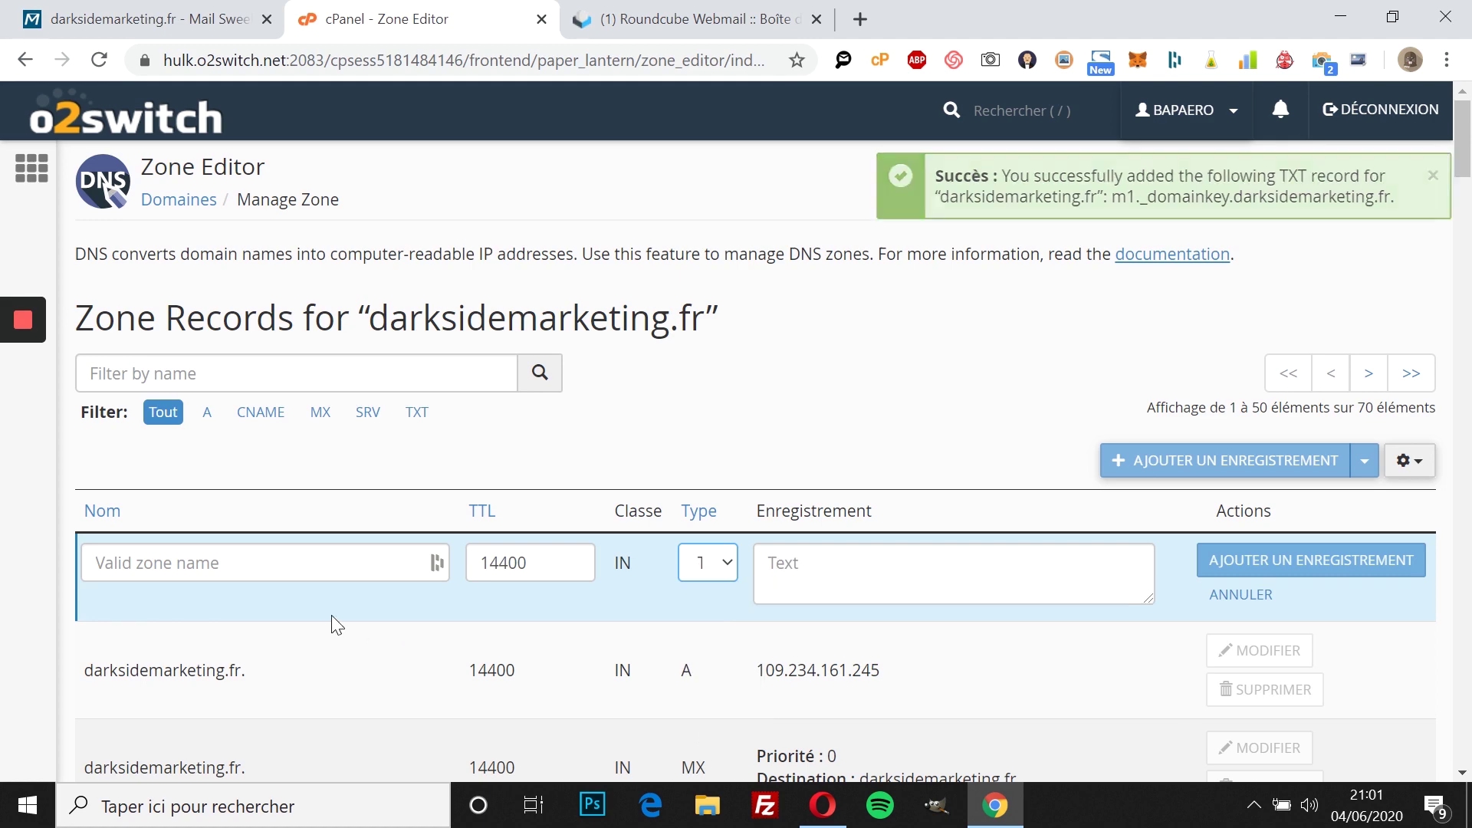
click(319, 575)
key(ctrl+v)
Step: Copy the SPF value from Sweel into the record's value and save it
click(107, 11)
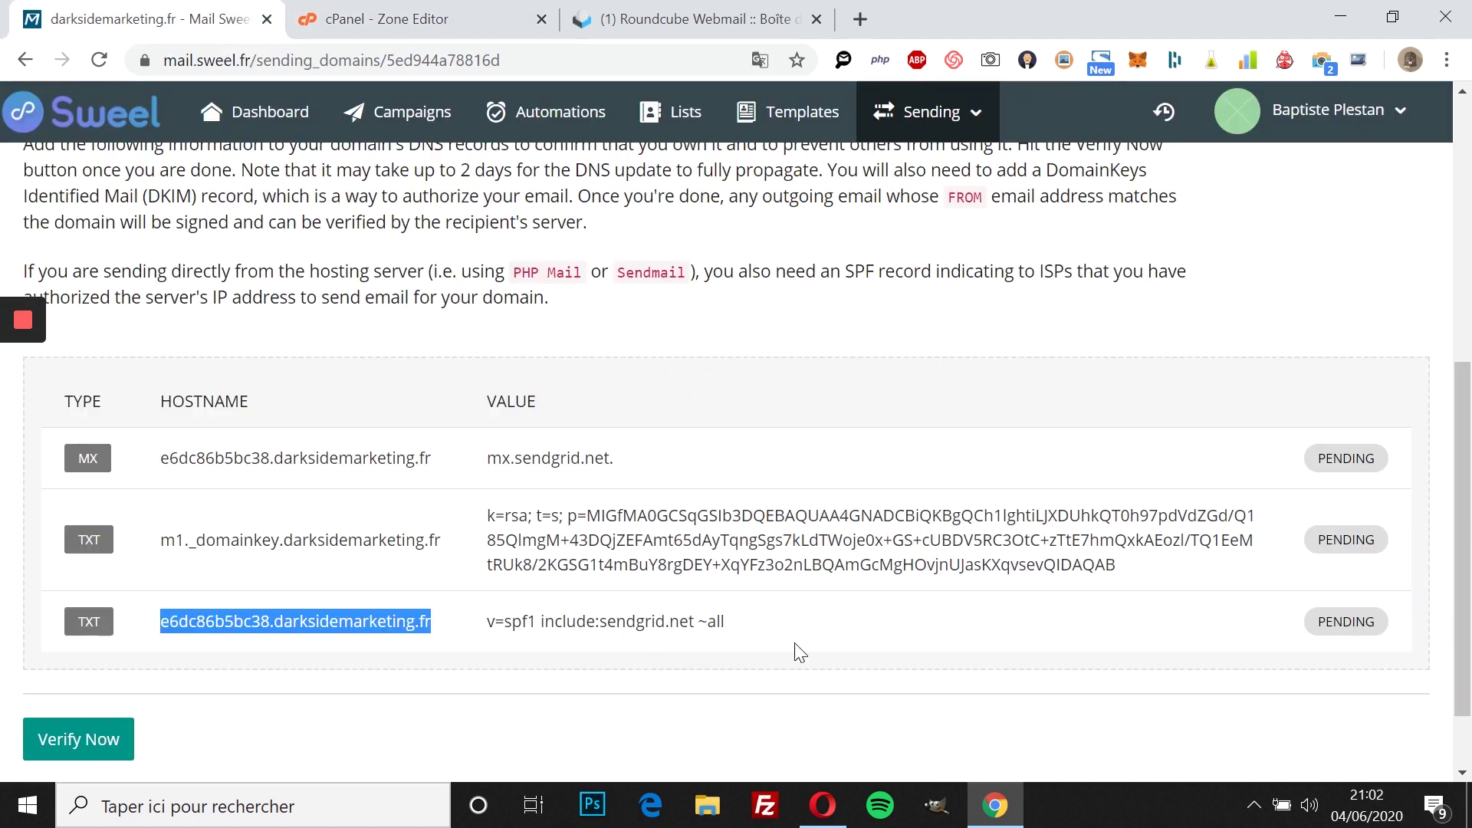
drag(730, 625, 477, 636)
key(ctrl+c)
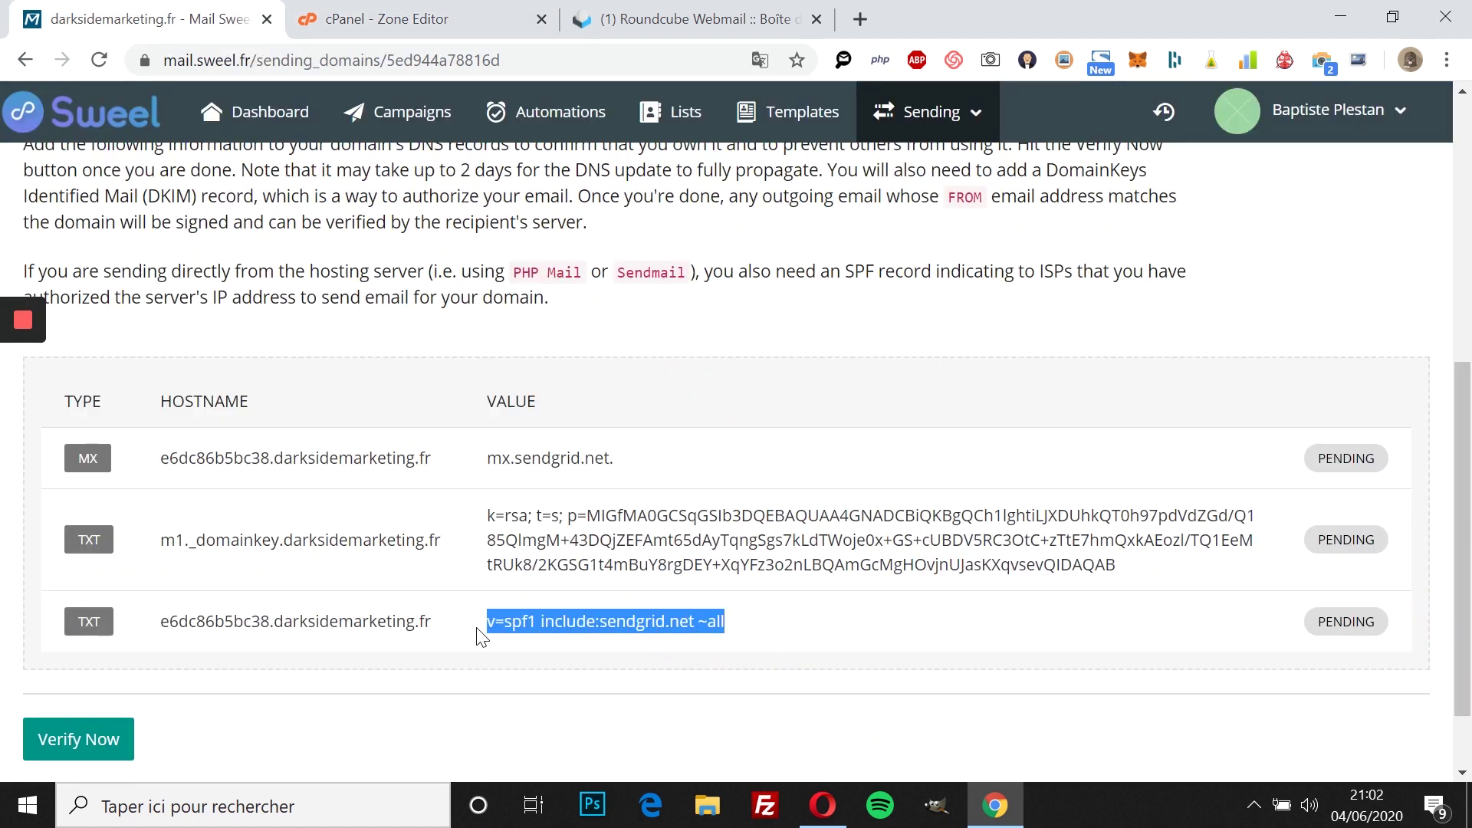
key(ctrl+shift+Tab)
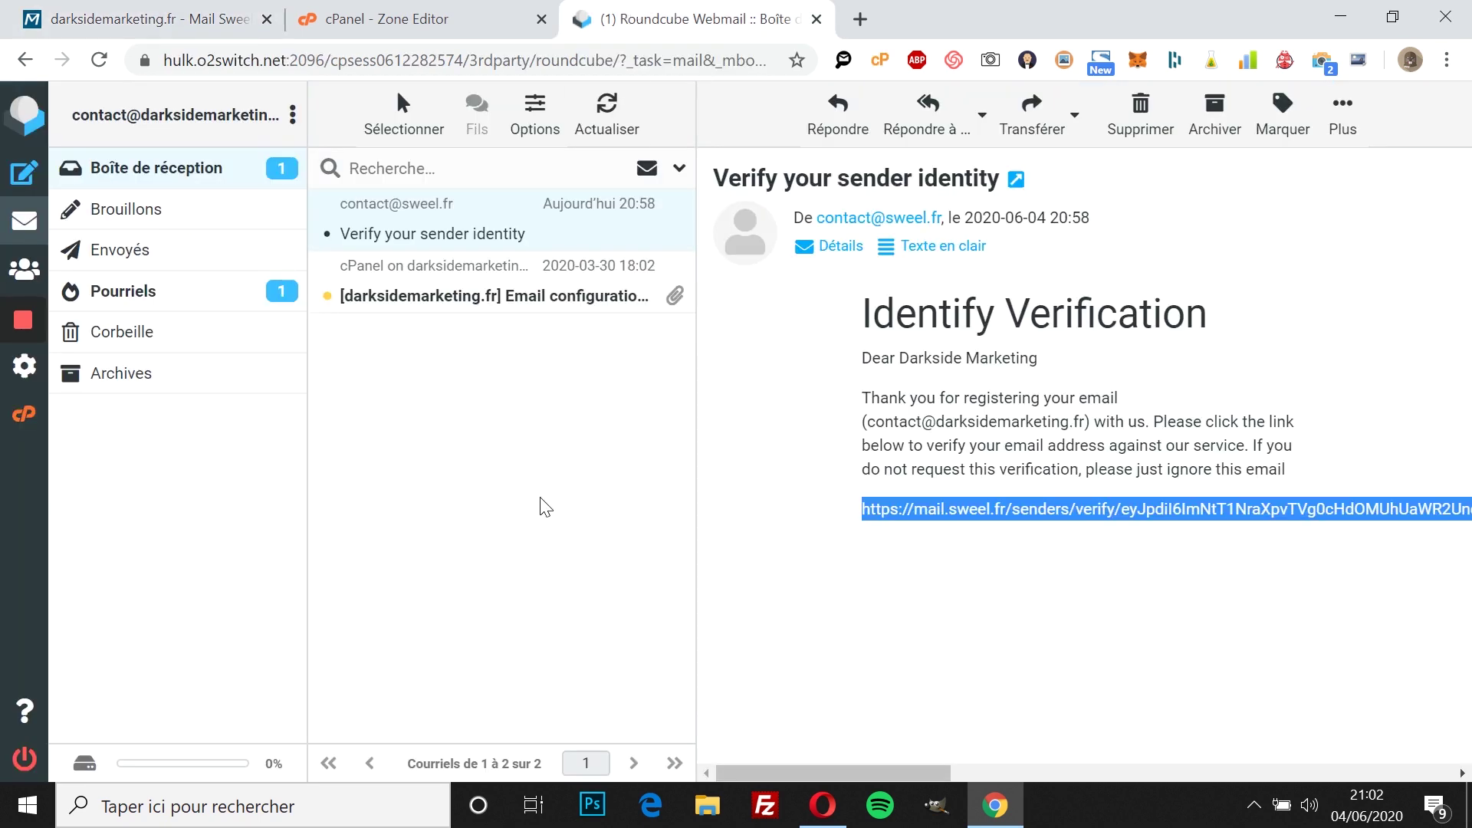
key(ctrl+shift+Tab)
click(814, 587)
key(ctrl+v)
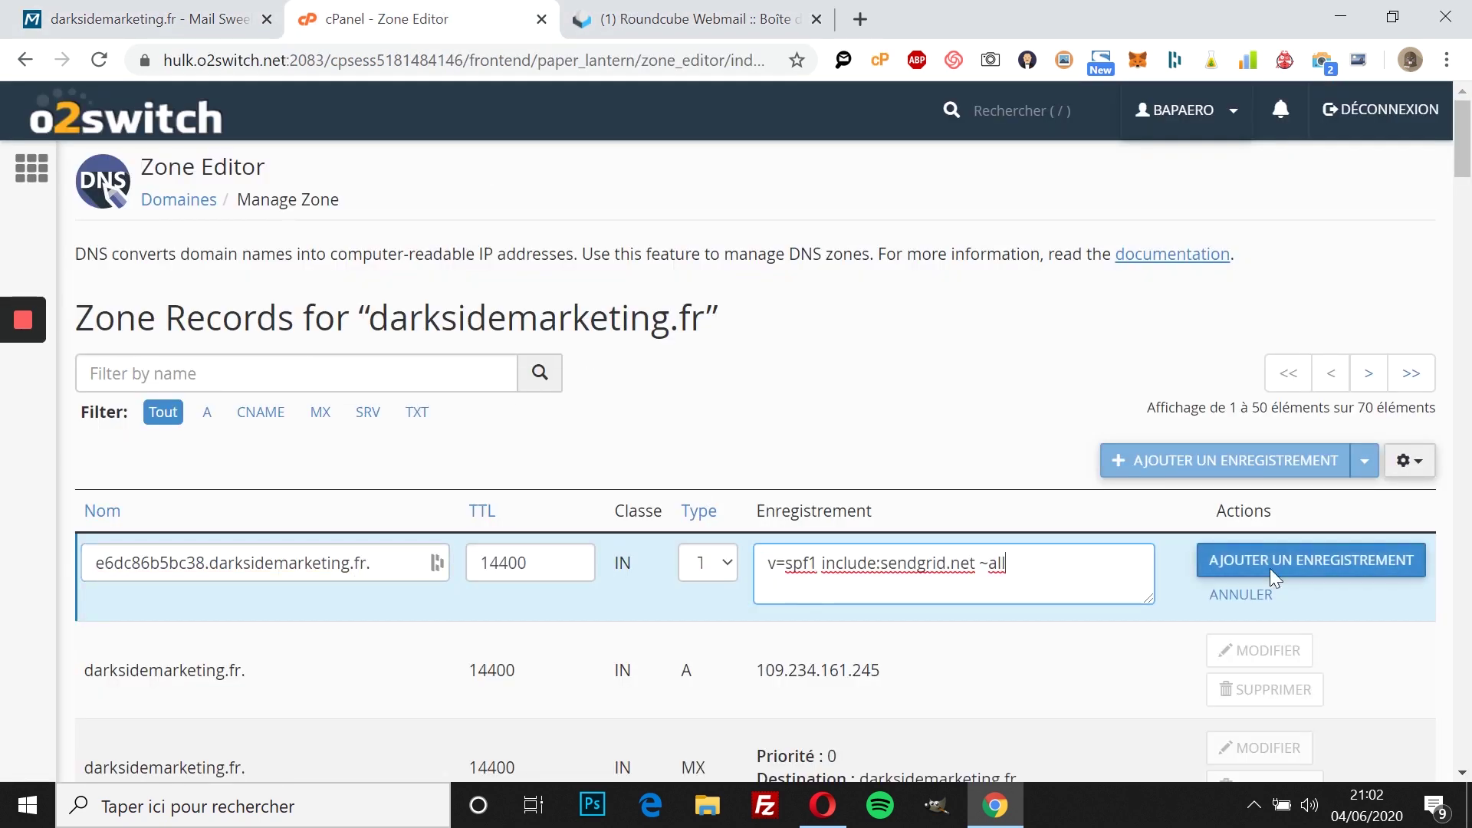
click(1352, 560)
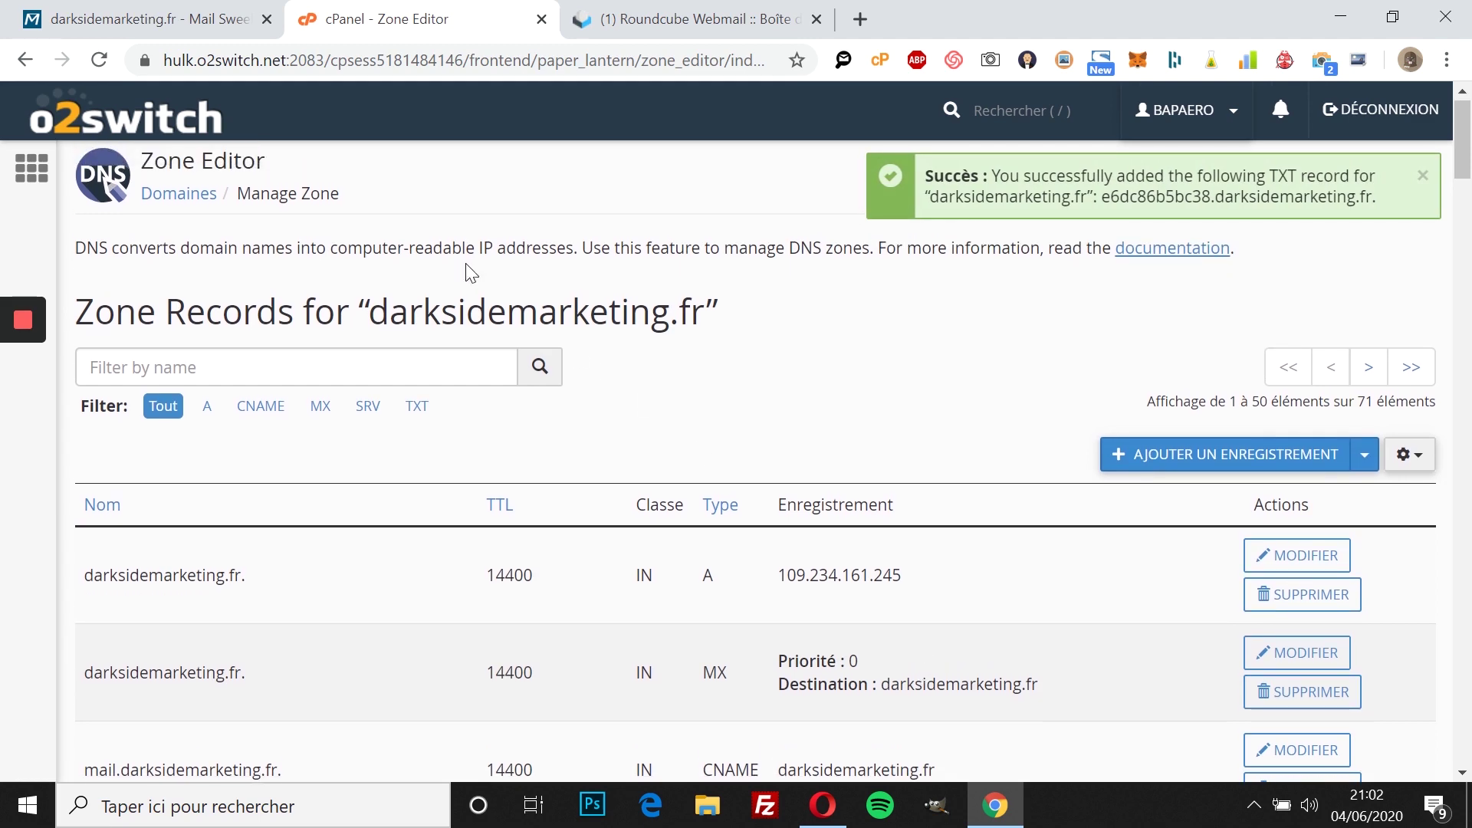
Step: Verify the darksidemarketing.fr DNS records in Sweel and go to the dashboard
click(215, 23)
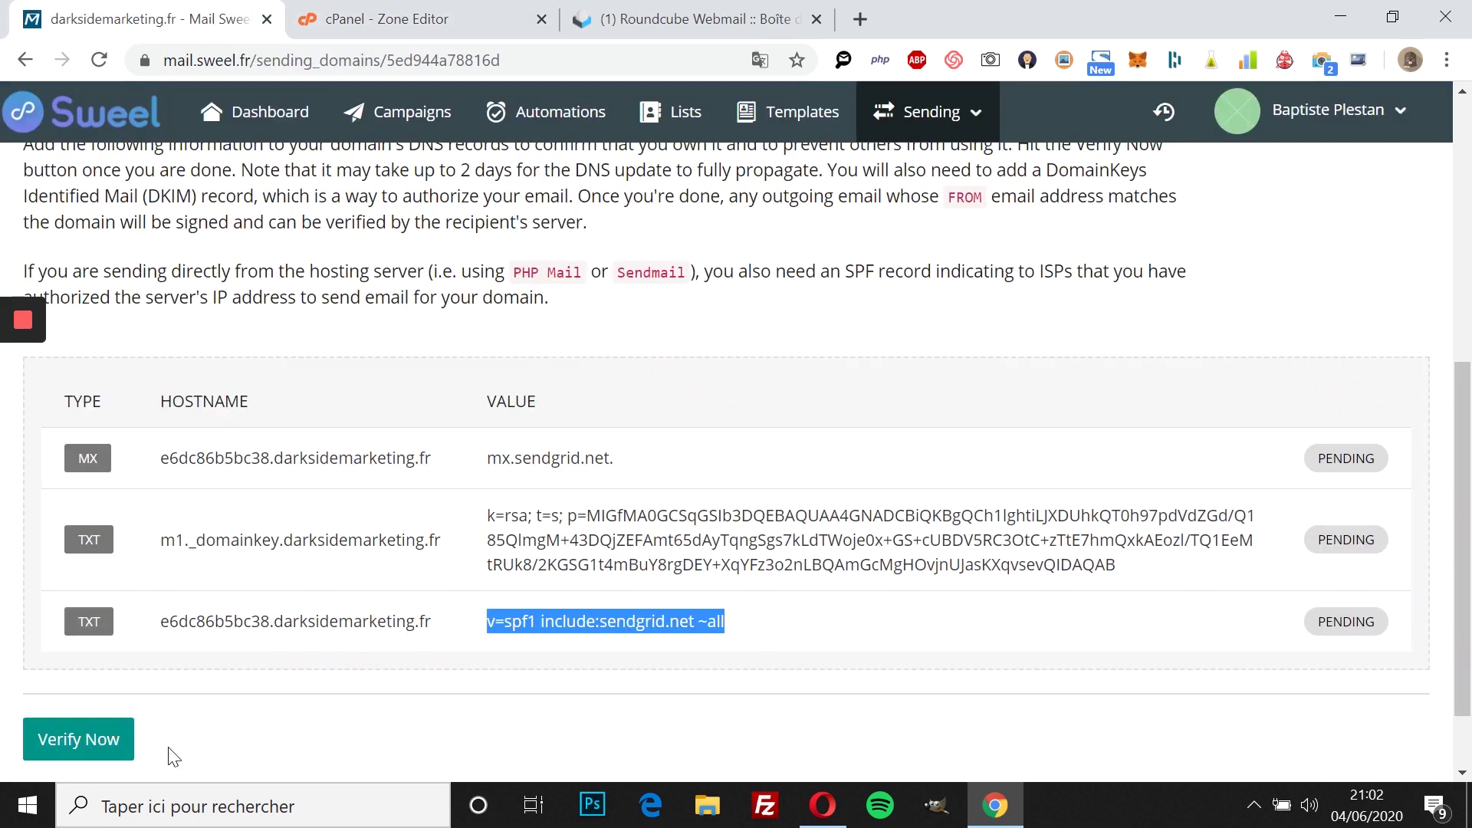
scroll(173, 757, down, 2)
click(75, 654)
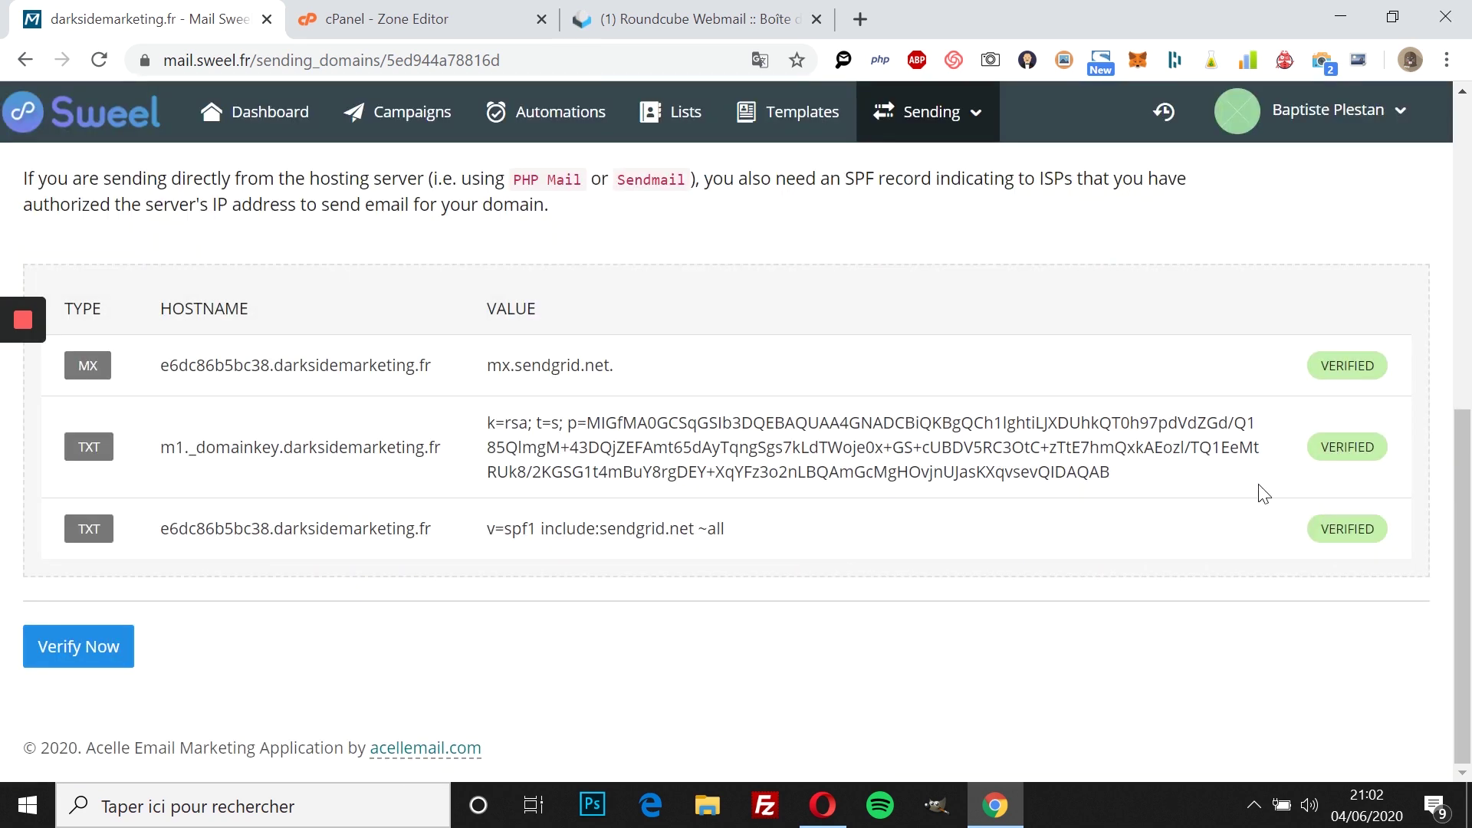
scroll(389, 558, up, 8)
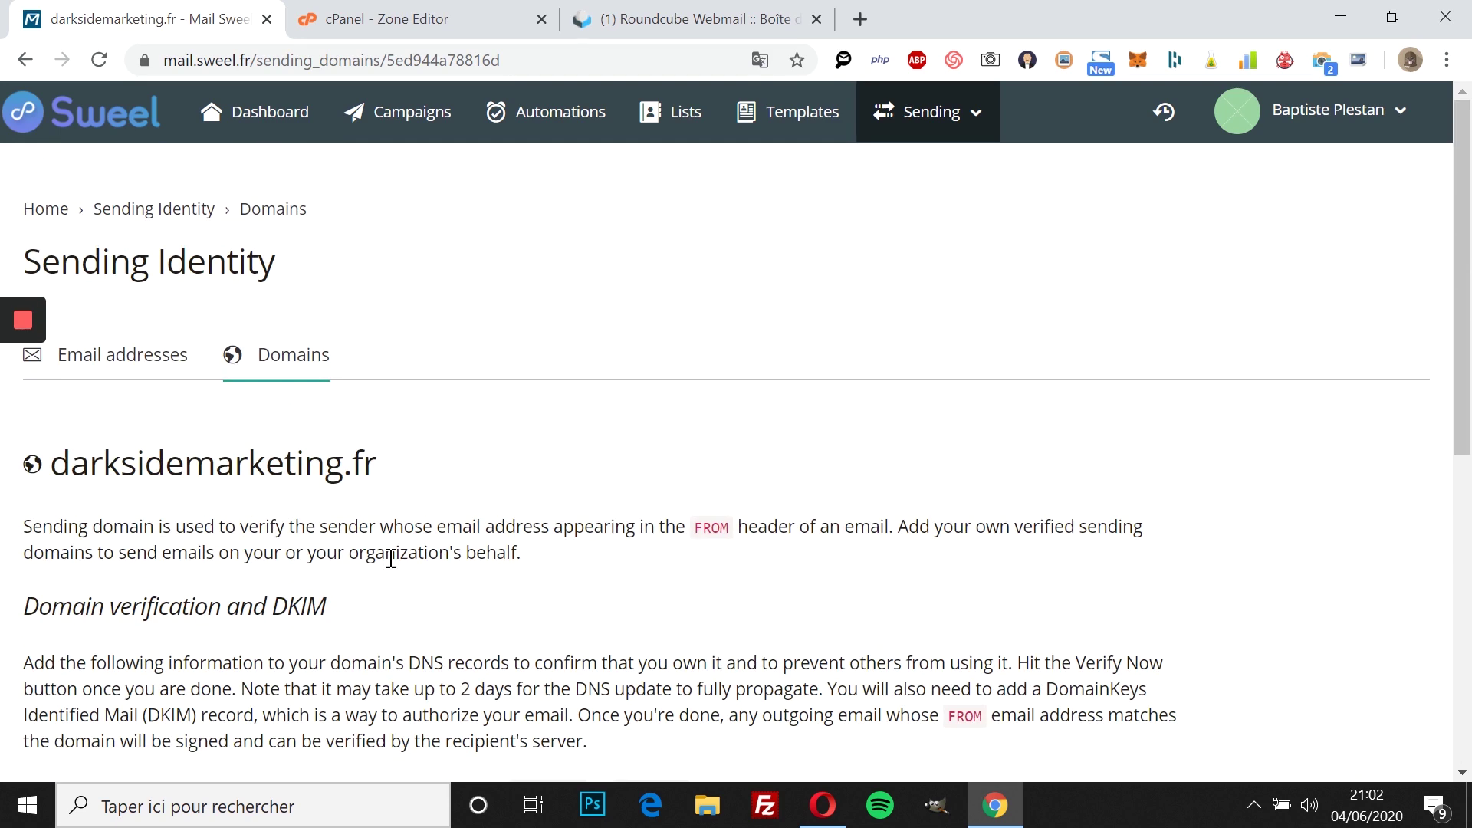
click(235, 131)
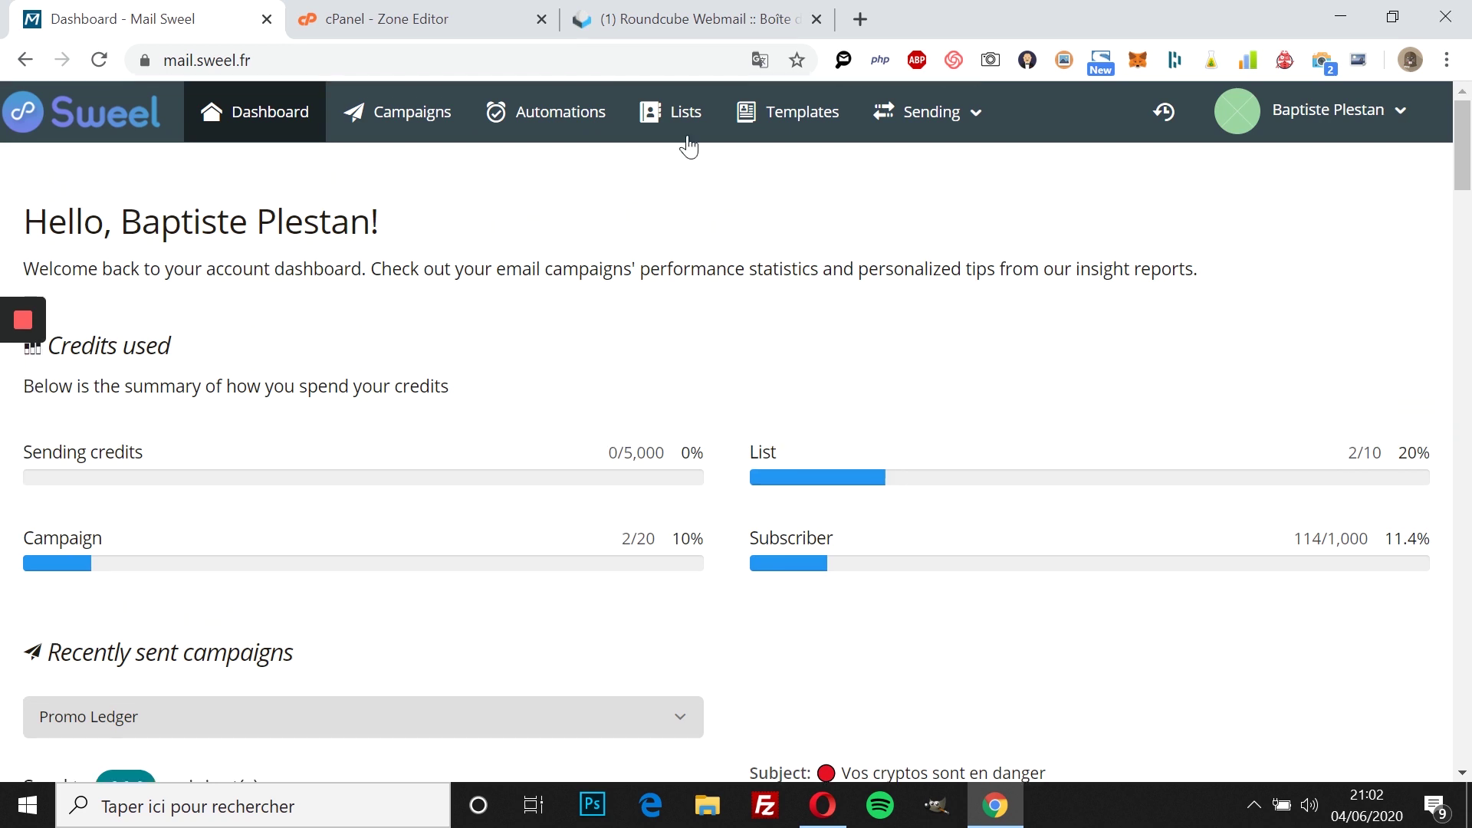
Step: Start a new mailing list named 'Liste Darksidemarkting'
click(685, 112)
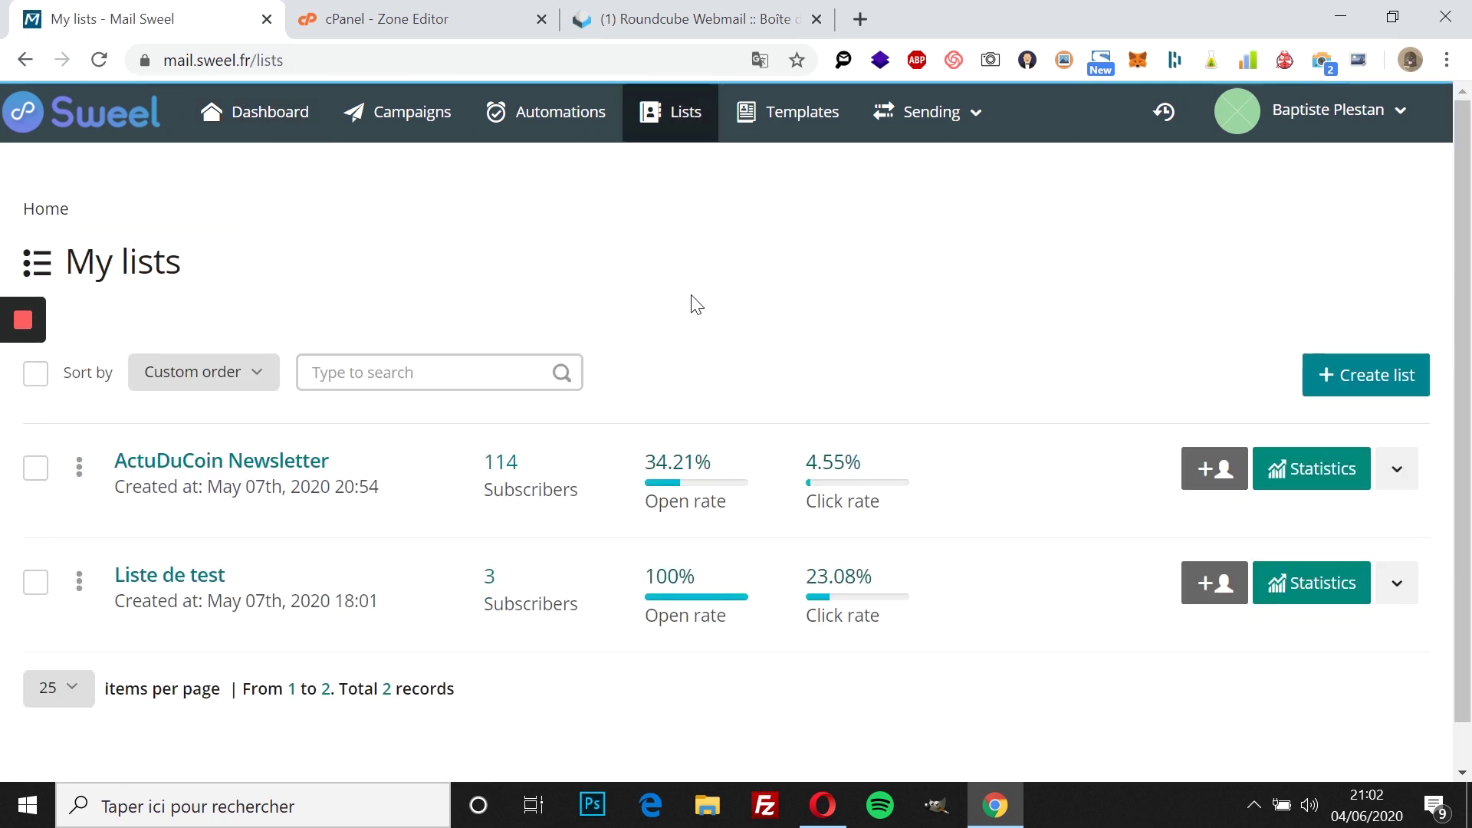
click(1349, 375)
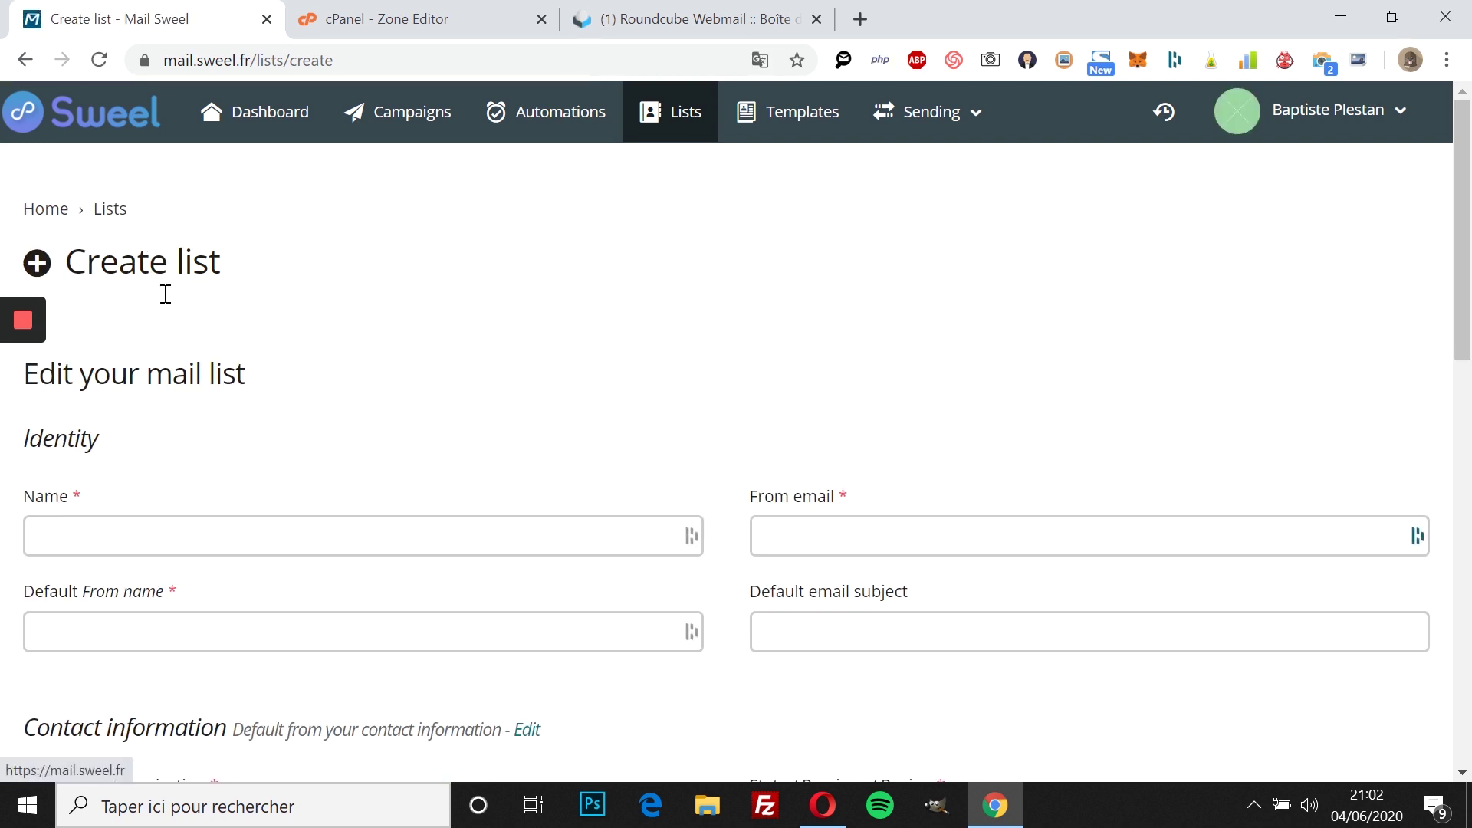
scroll(263, 457, down, 2)
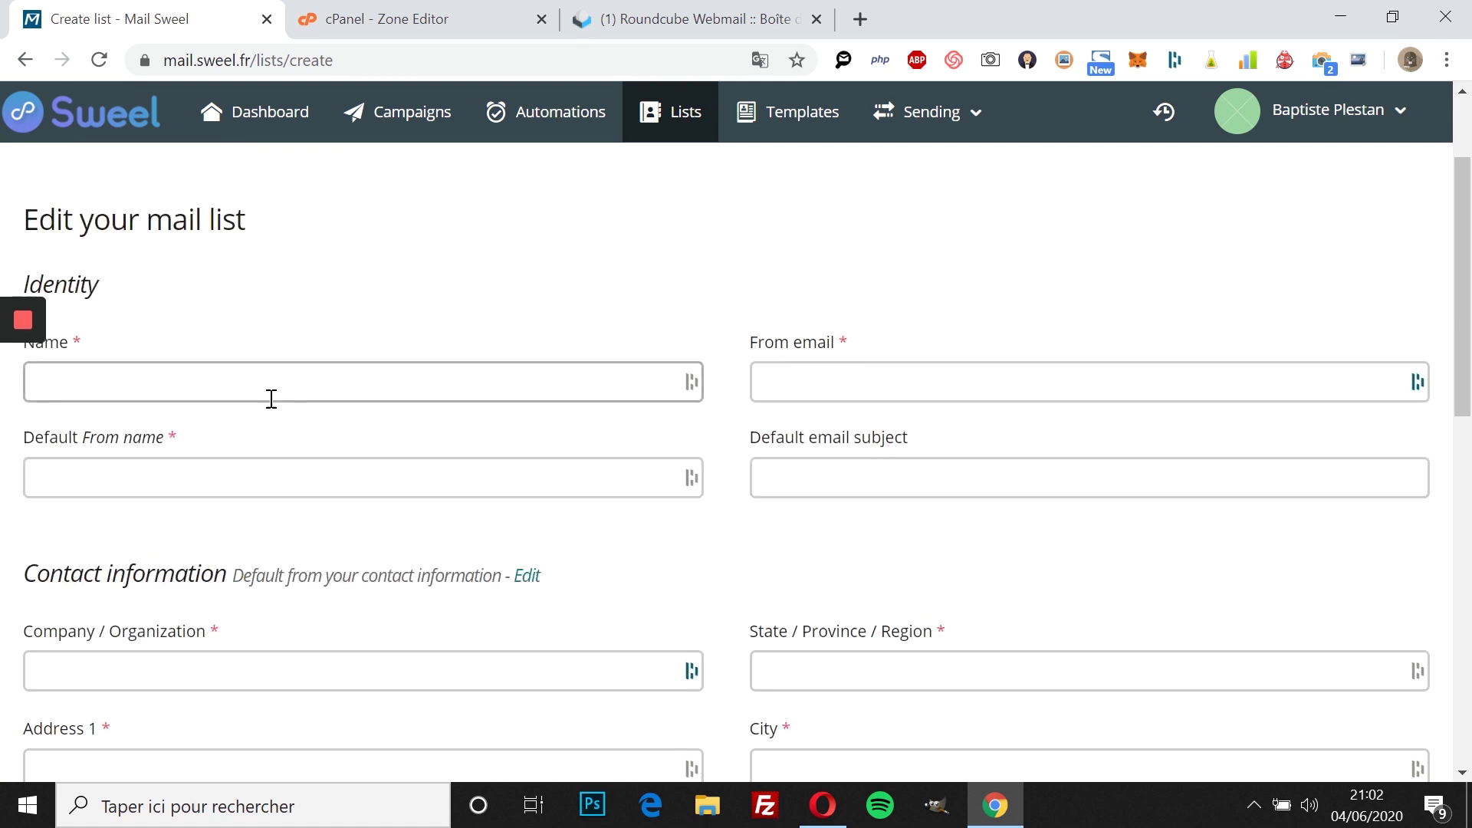
scroll(263, 429, up, 2)
click(250, 502)
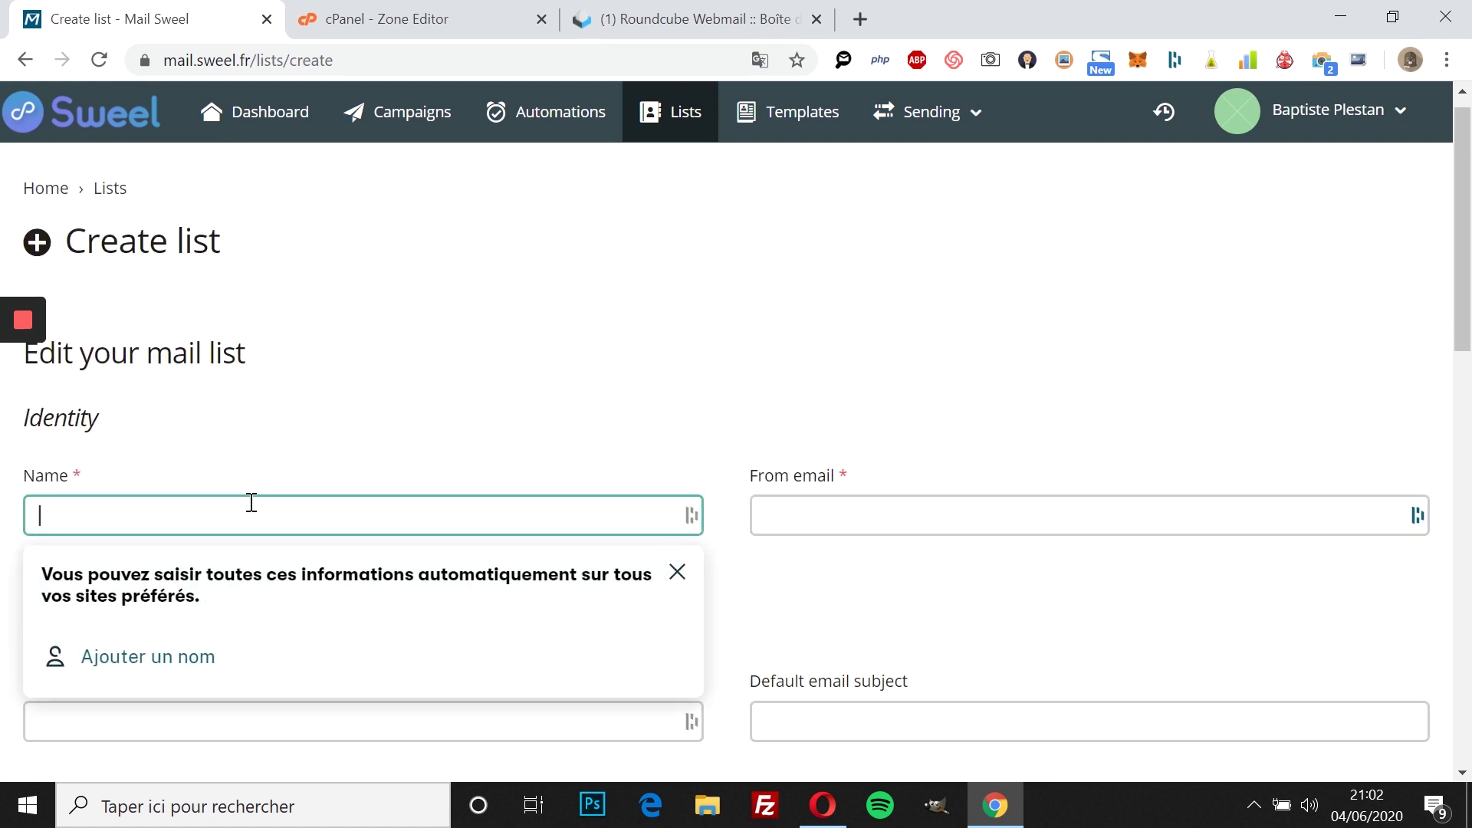
text(Liste Darksidemarkting)
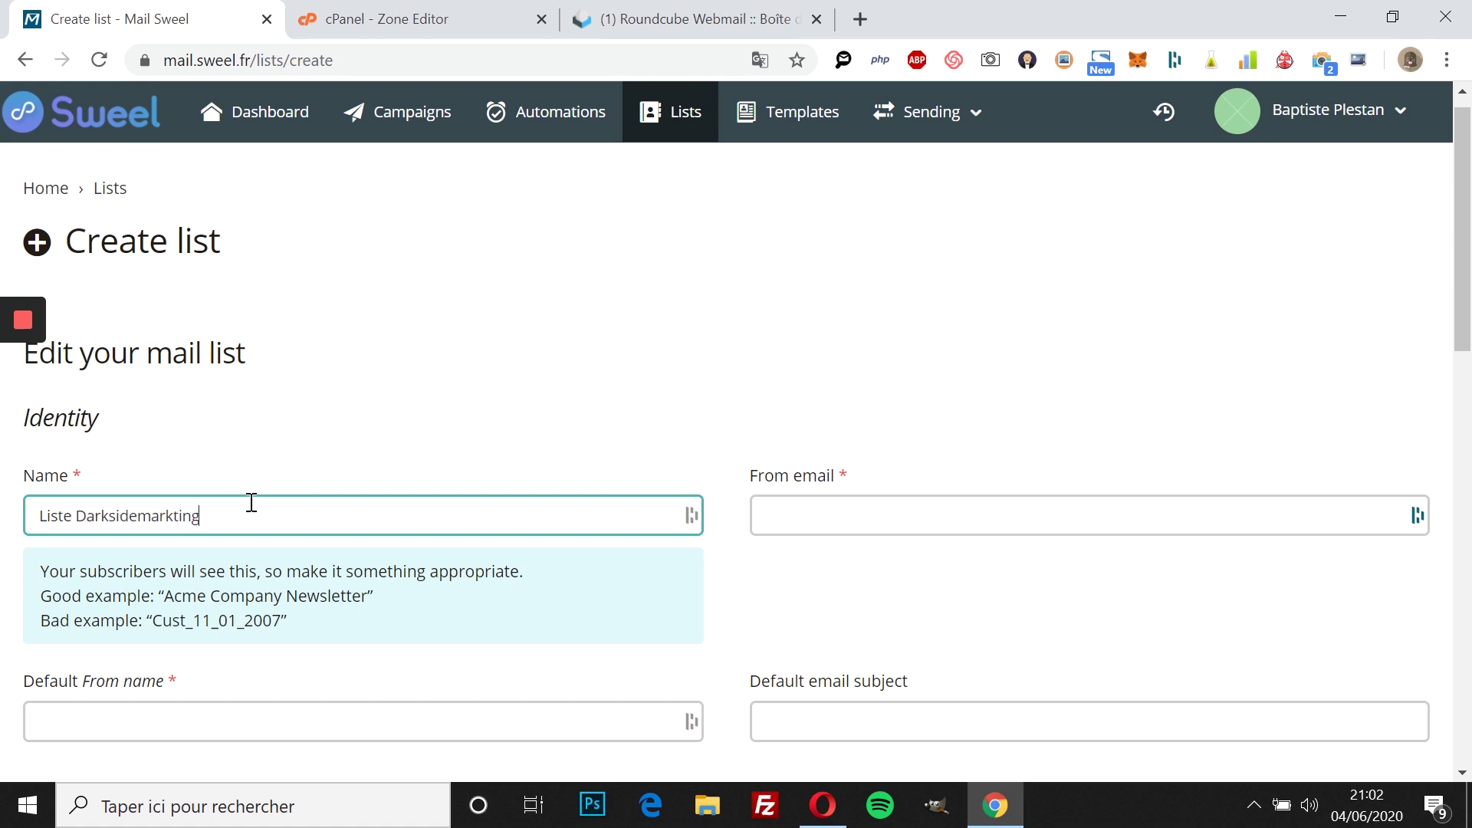
click(444, 453)
Step: Set the list's sender email to the contact mailbox on darksidemarketing.fr
scroll(799, 430, down, 3)
click(823, 285)
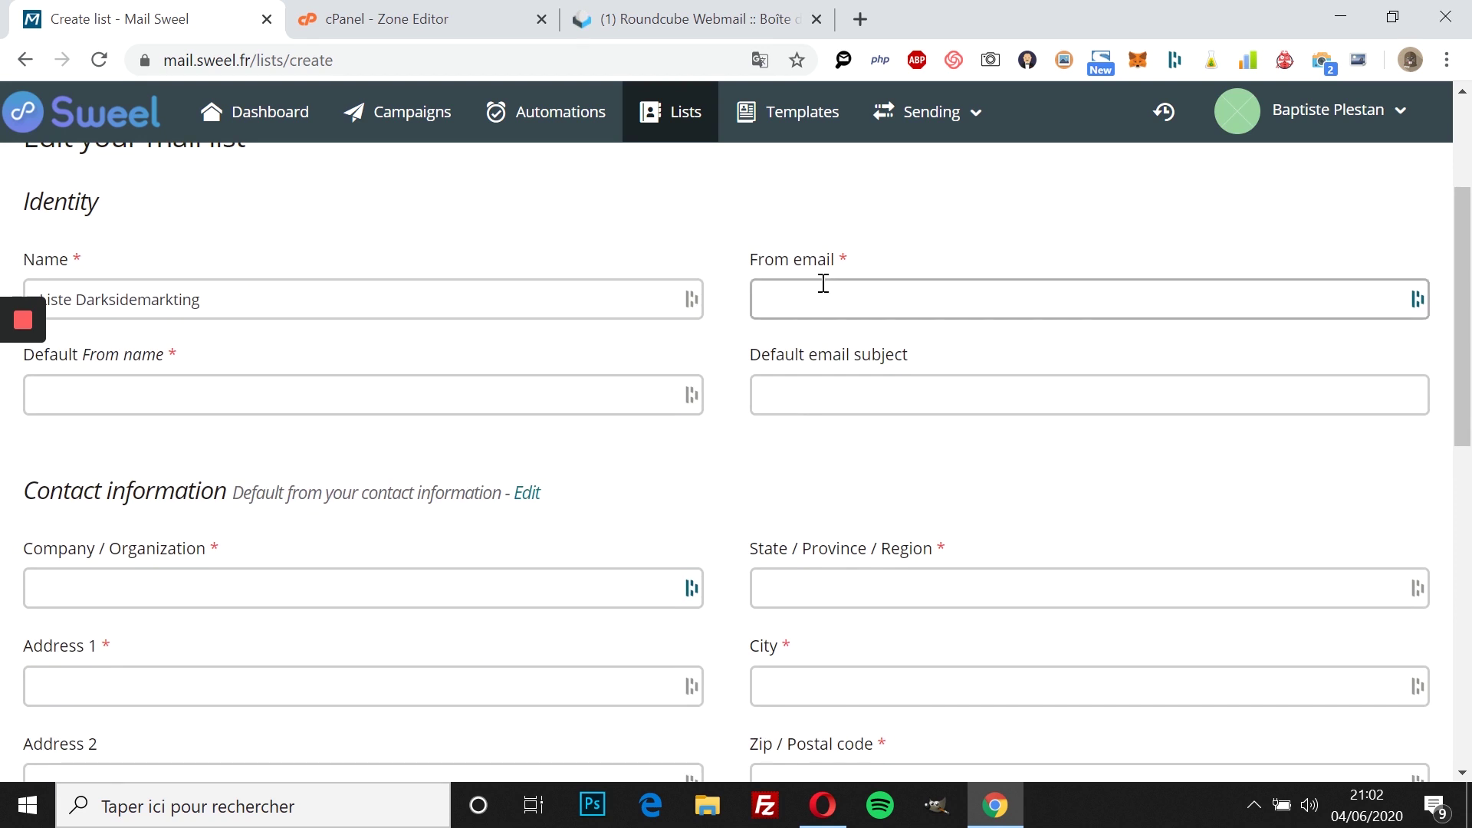
click(826, 443)
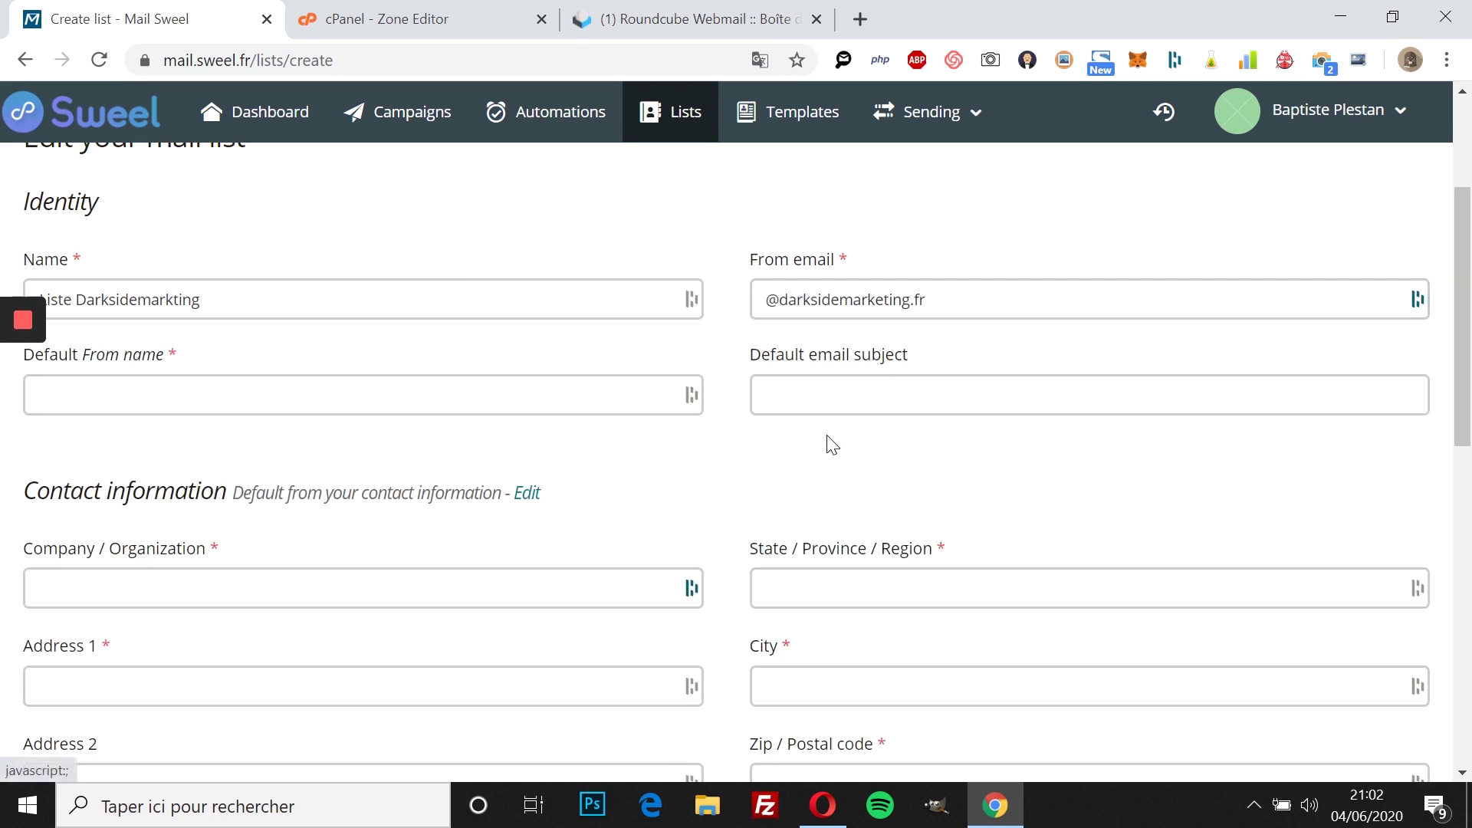
click(776, 311)
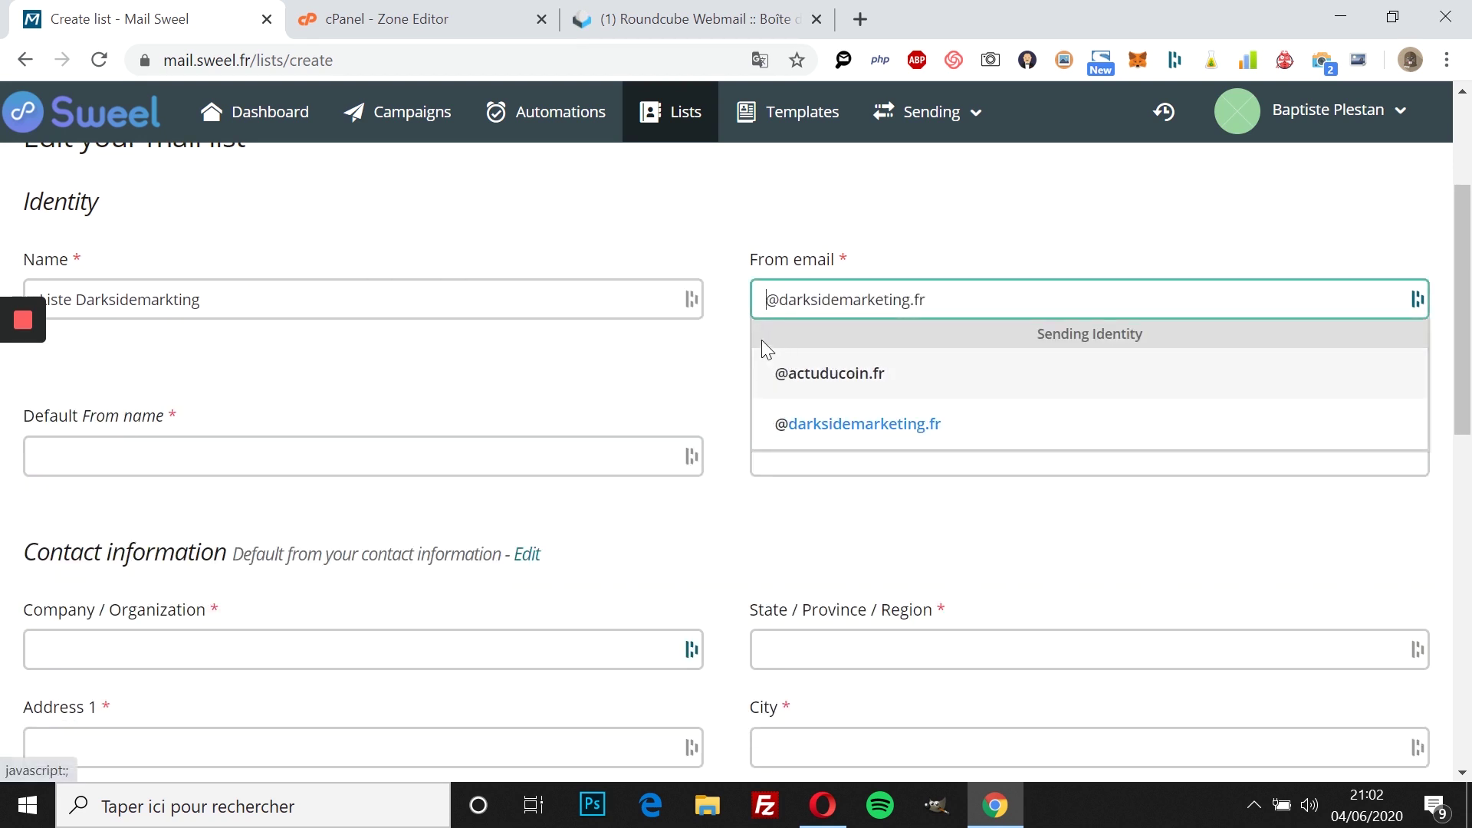
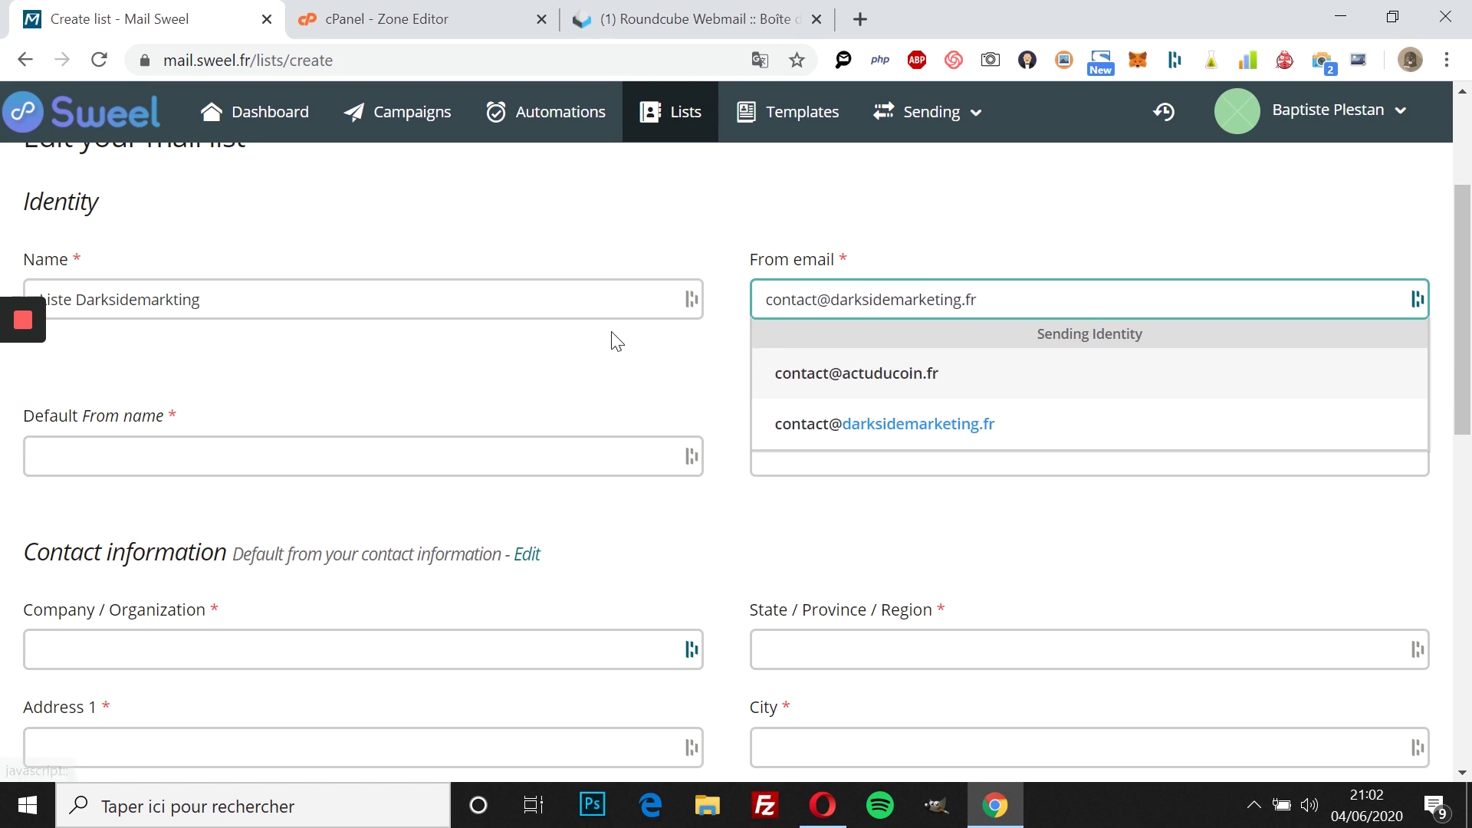
click(617, 341)
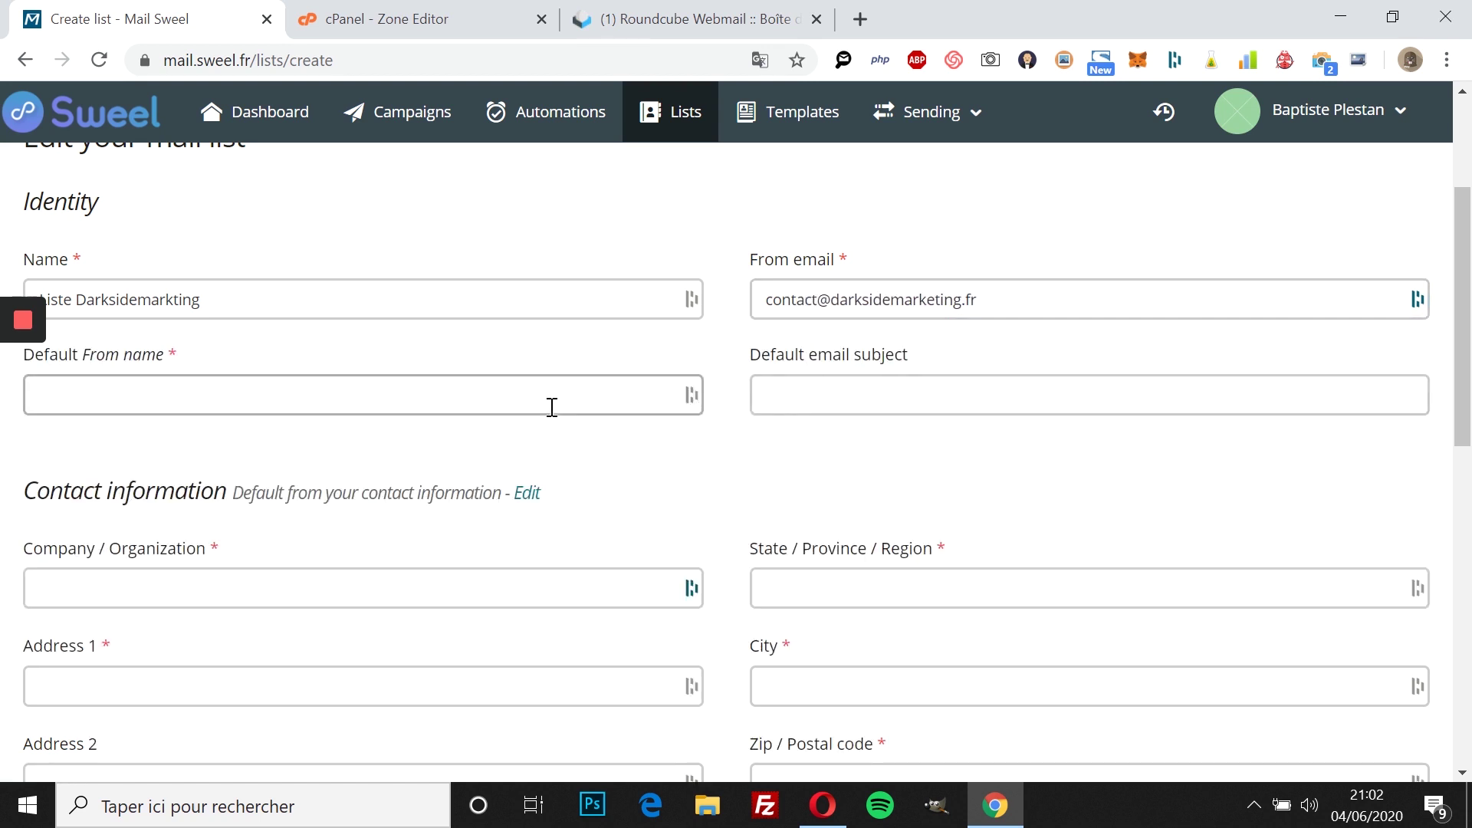
Step: Complete the default sender name, company and contact email fields
click(529, 405)
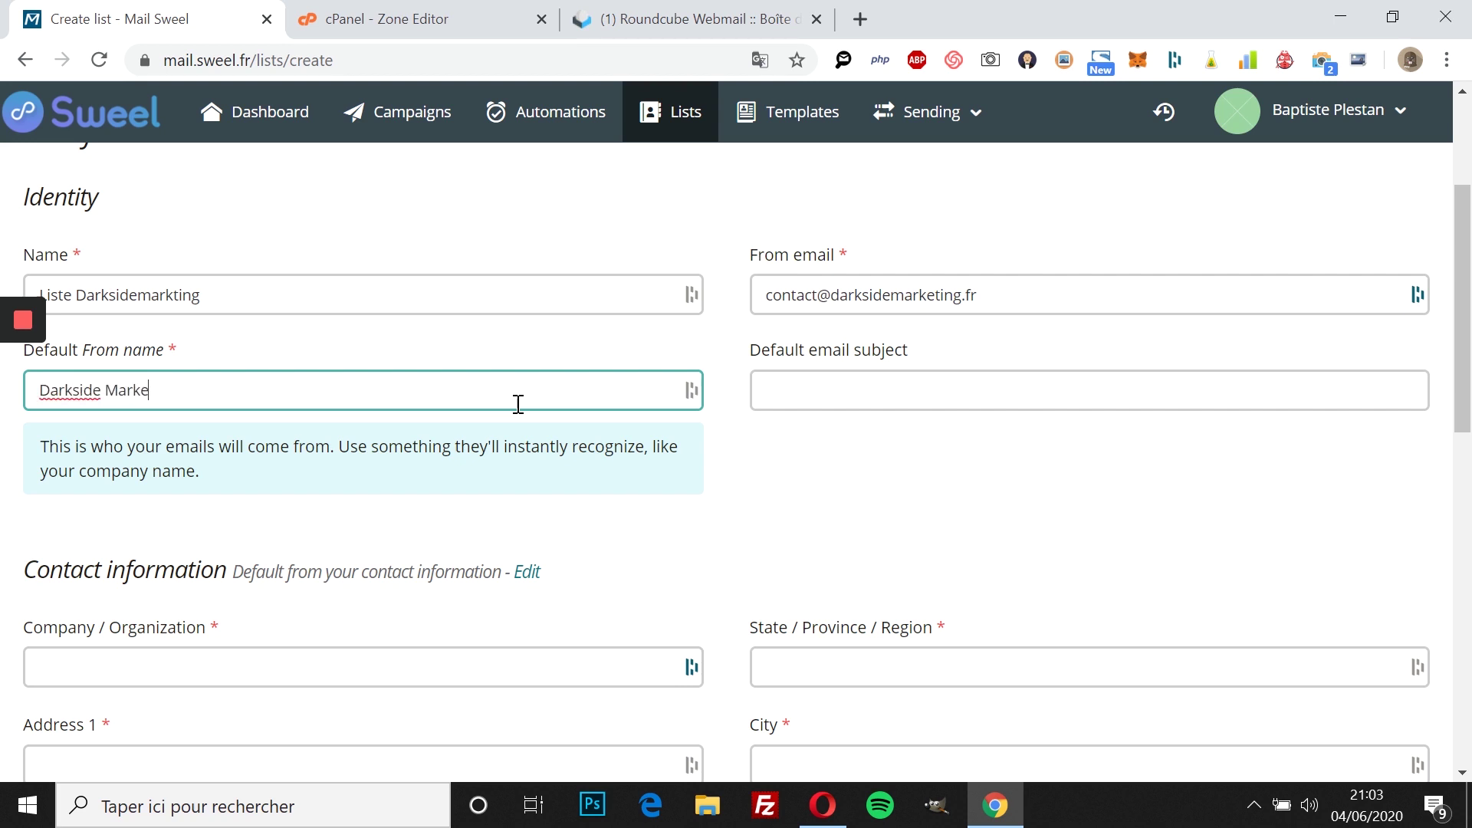
scroll(454, 526, down, 4)
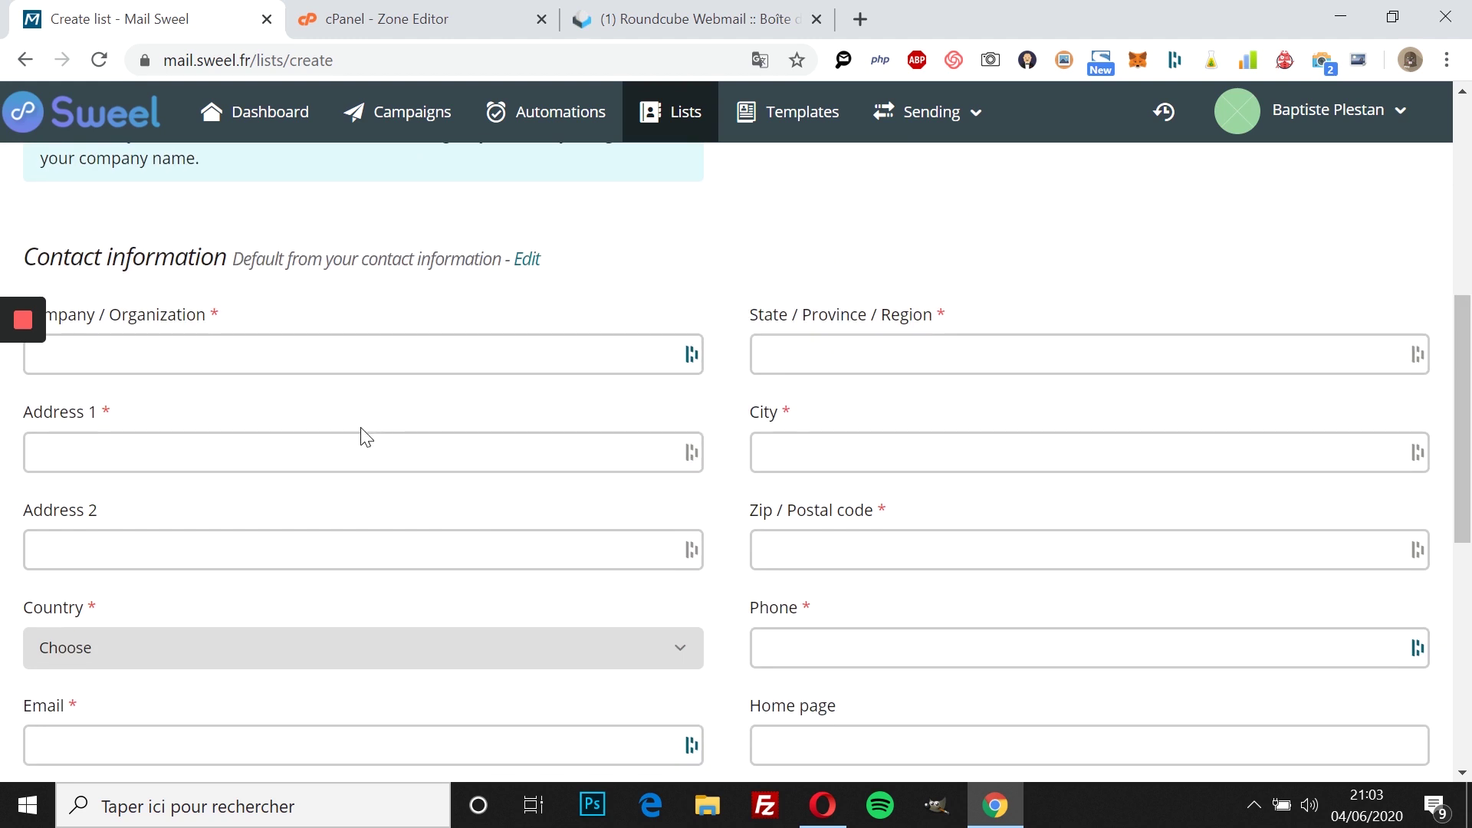
scroll(361, 430, up, 1)
scroll(332, 460, down, 1)
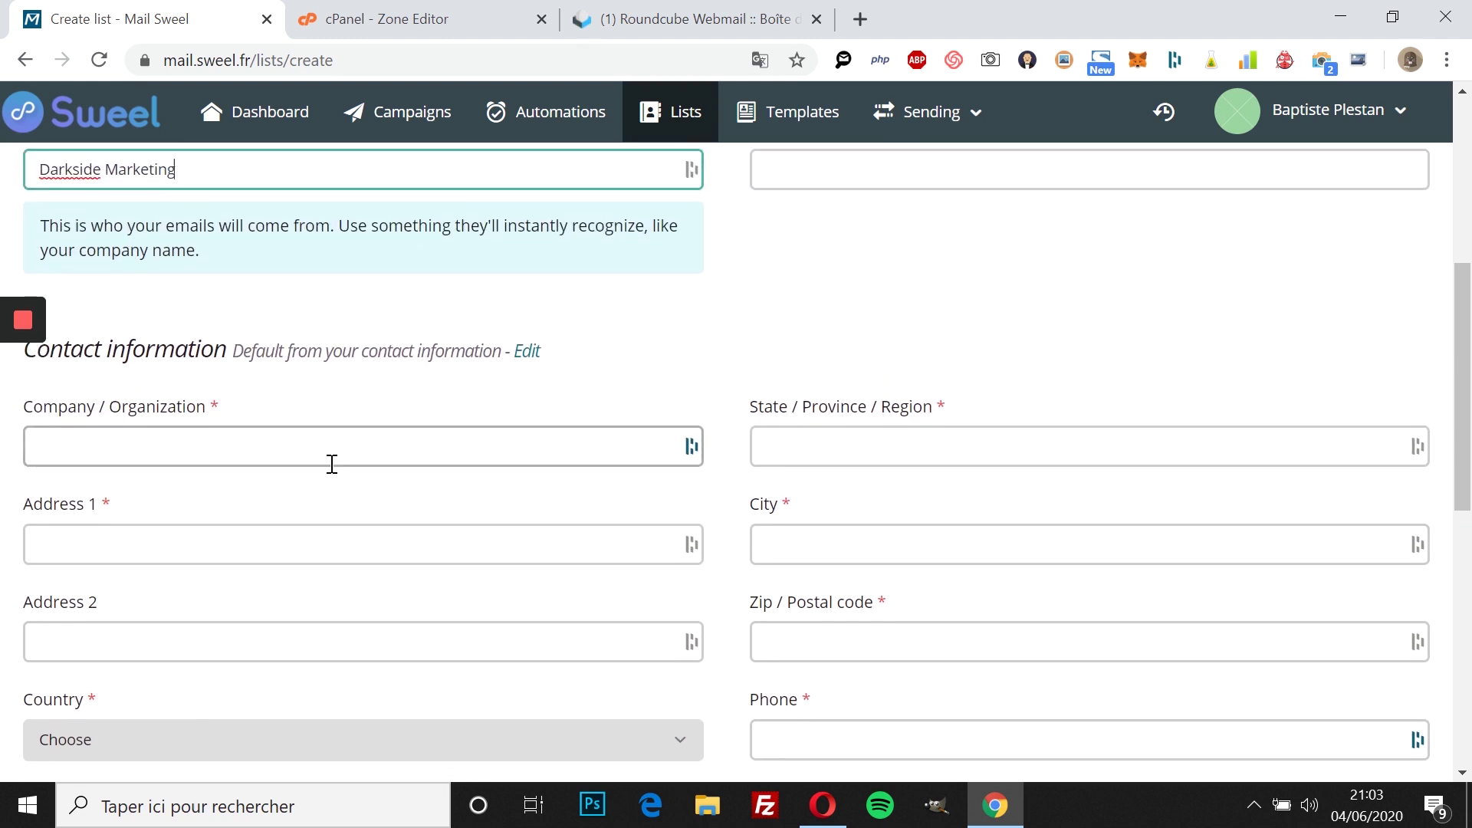
scroll(329, 468, up, 1)
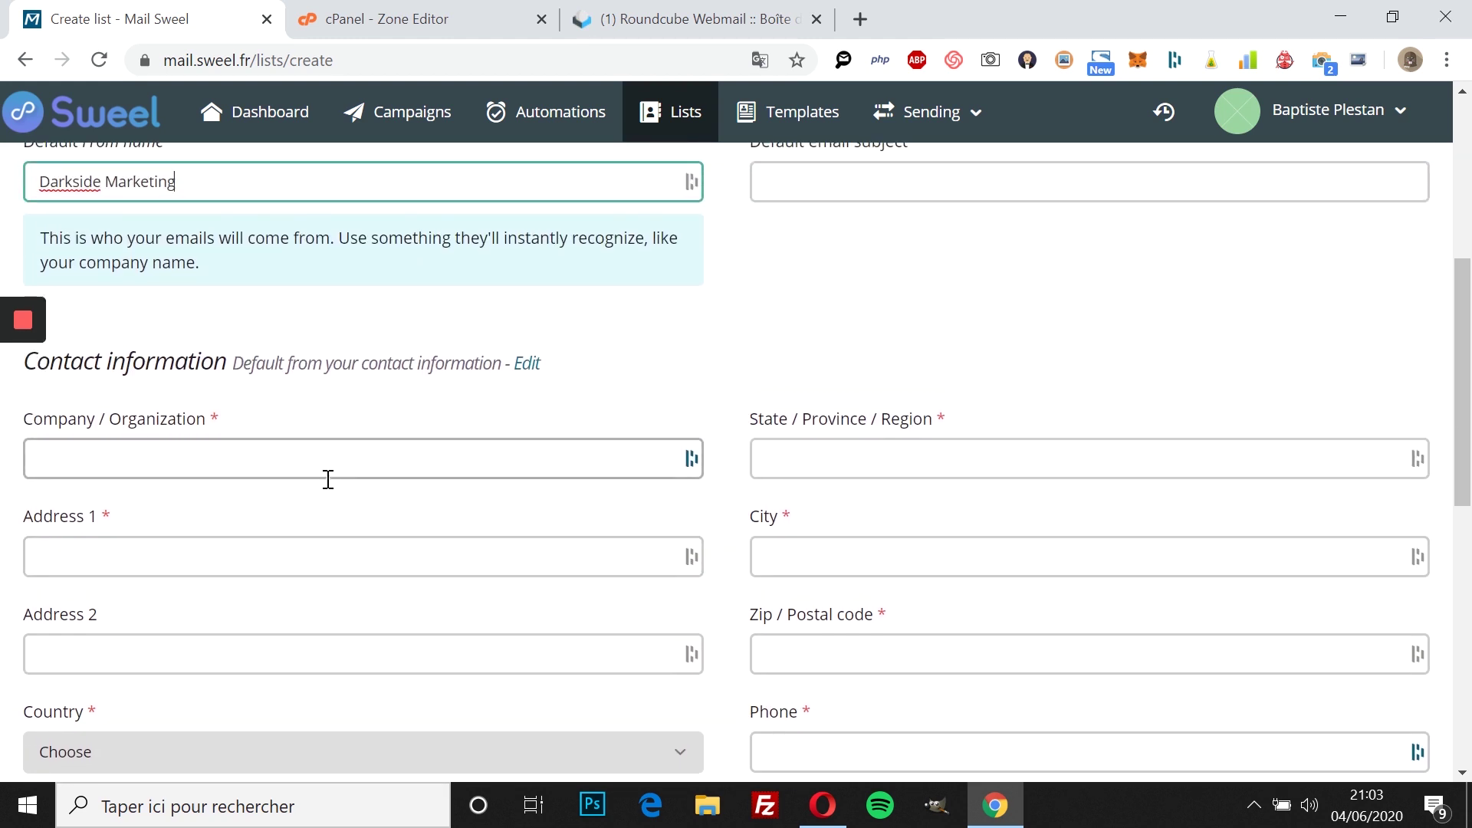
scroll(326, 479, down, 1)
key(Tab)
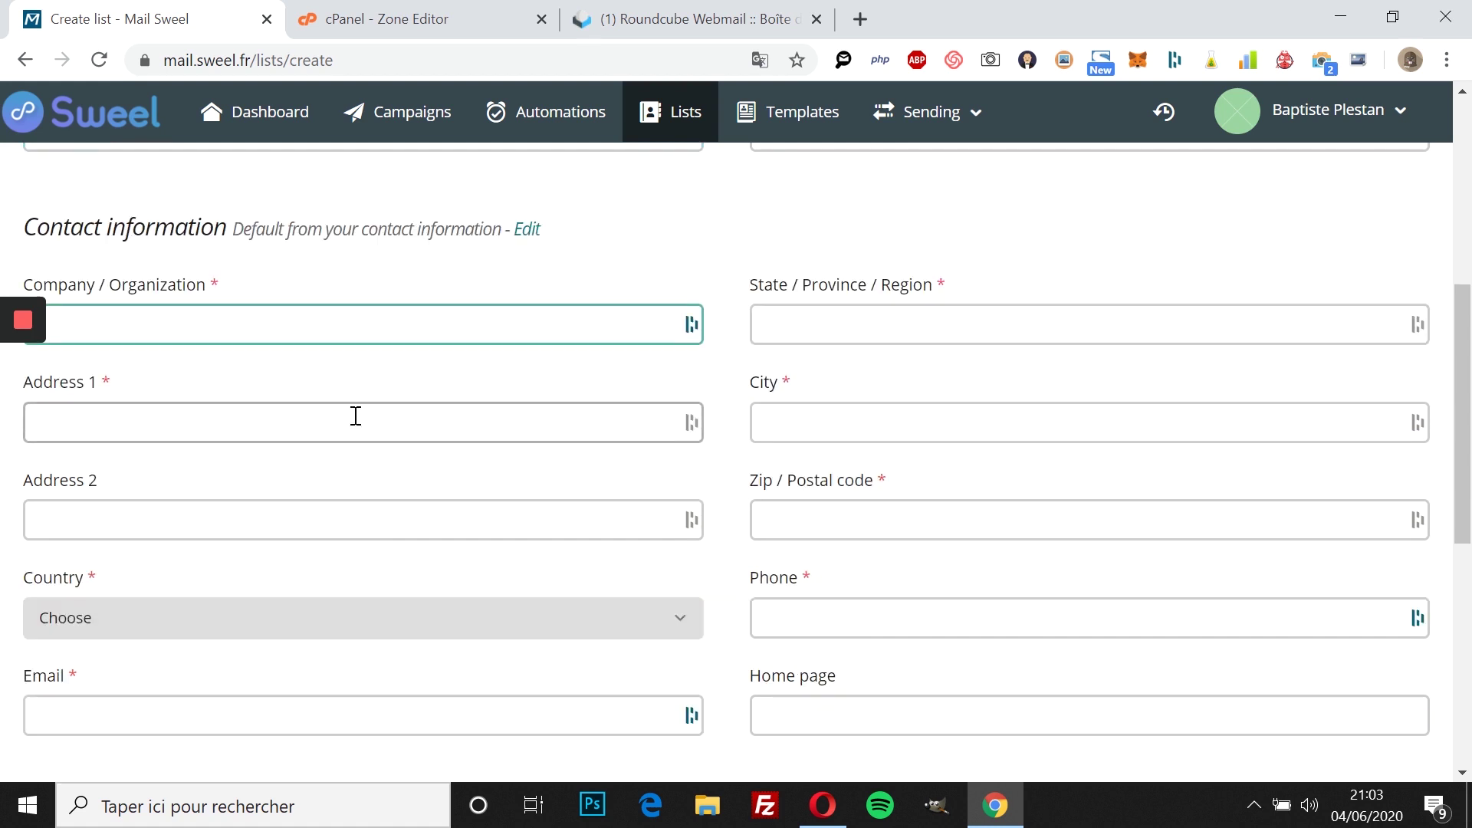
text(idemarketing.fr)
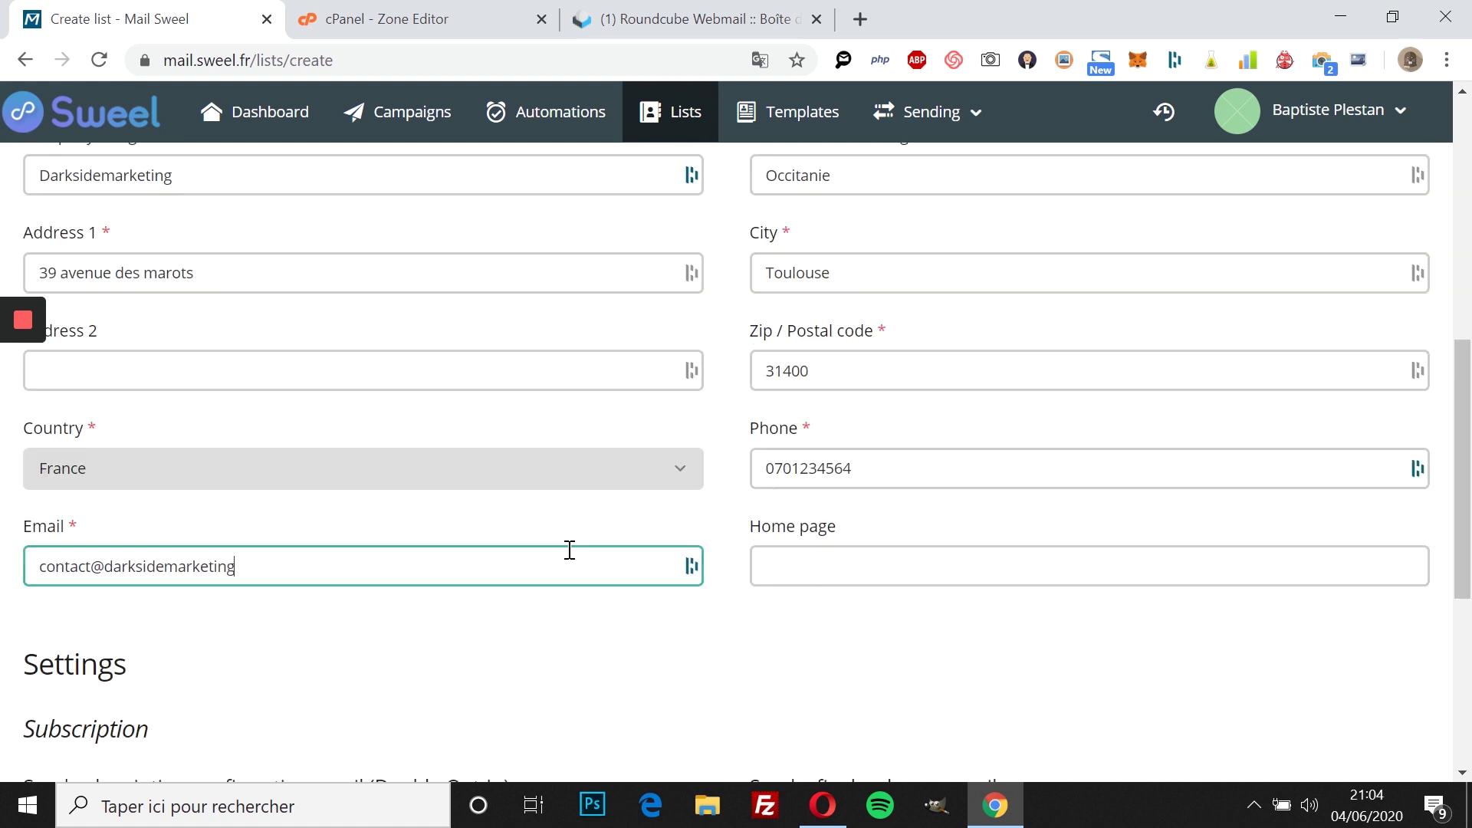
click(484, 603)
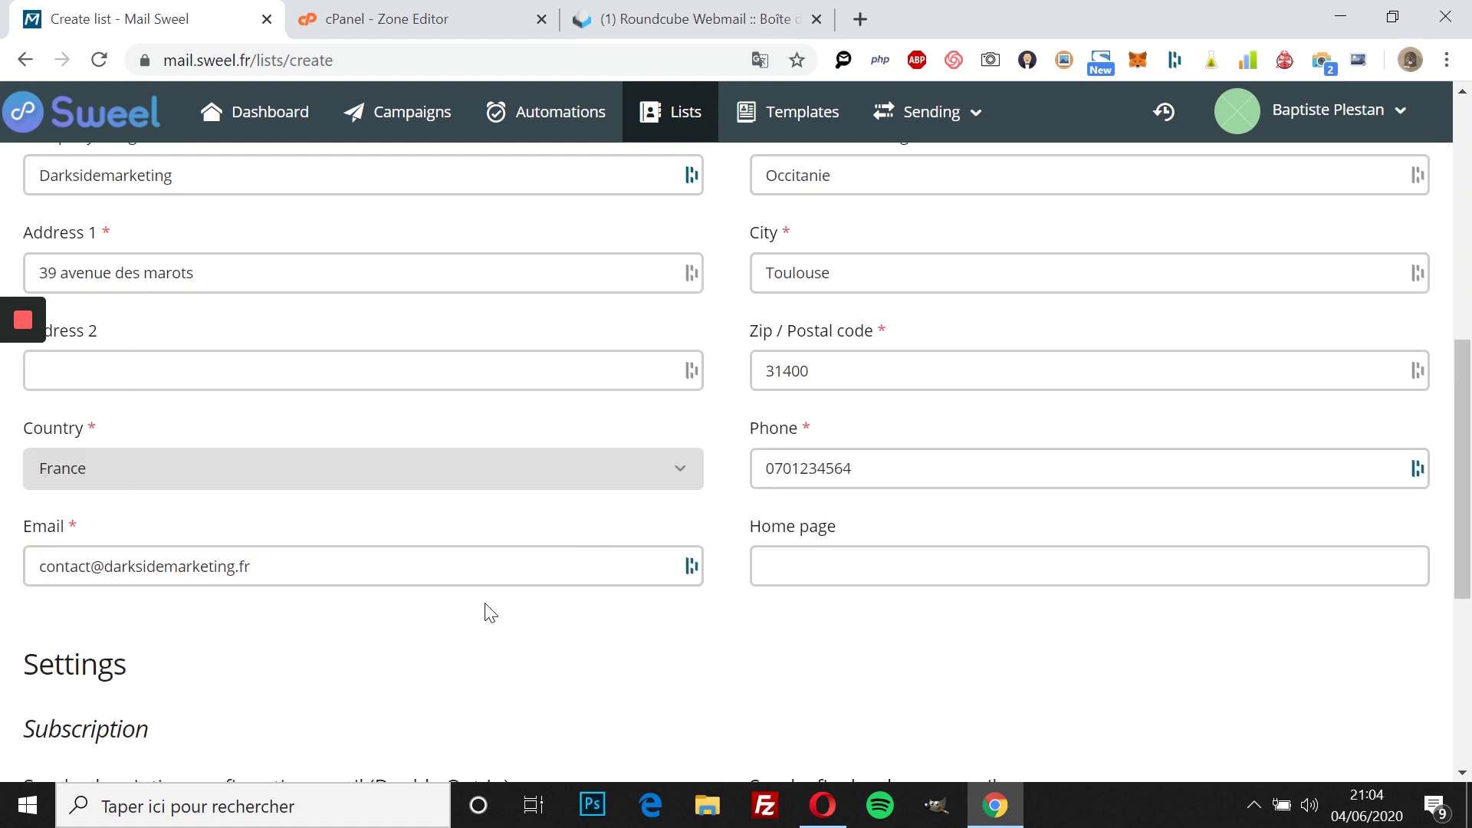
Step: Turn off Double Opt-In confirmation emails for the list
scroll(341, 594, down, 4)
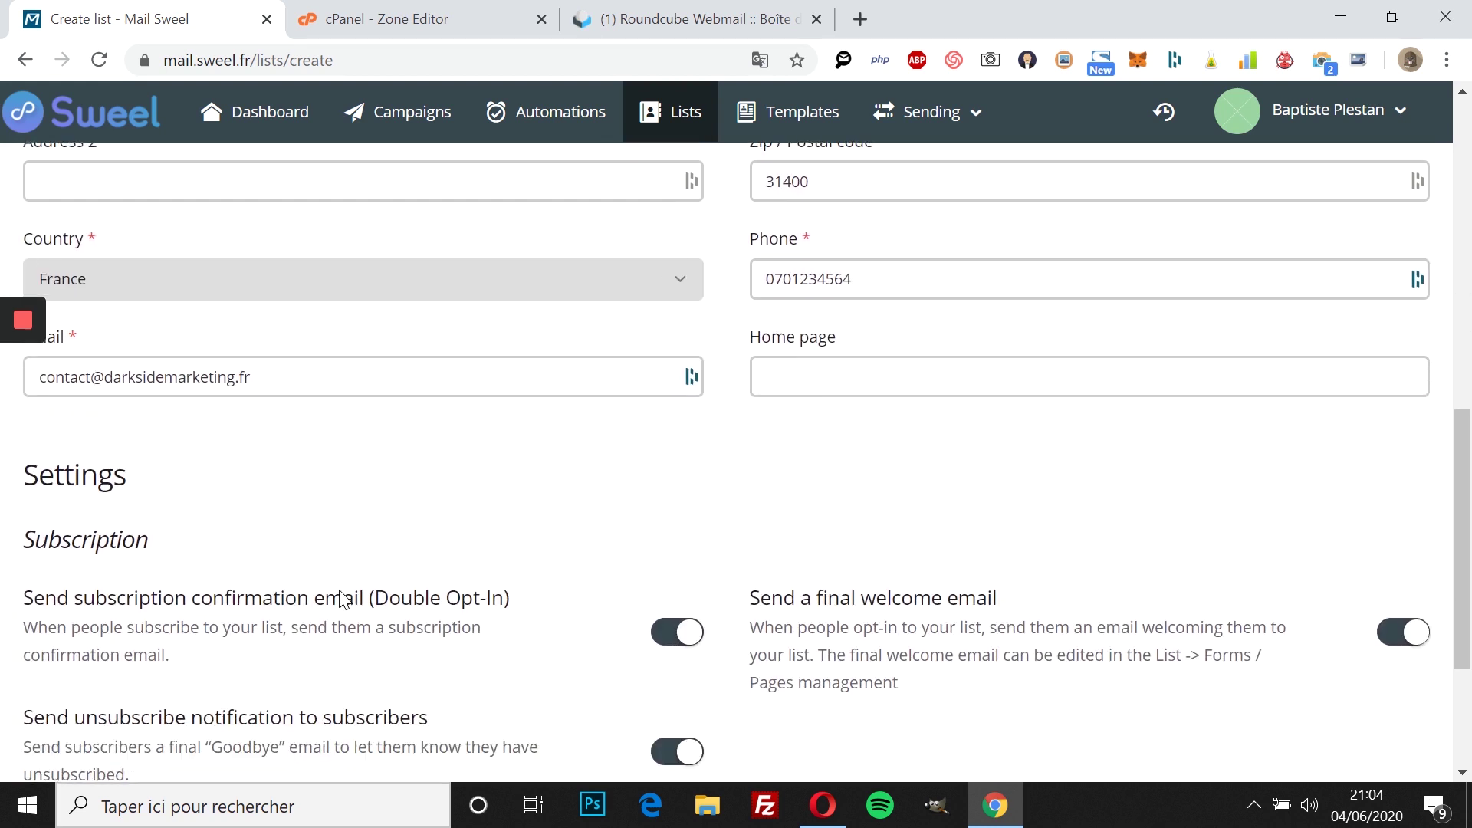
scroll(340, 597, down, 2)
scroll(749, 397, up, 1)
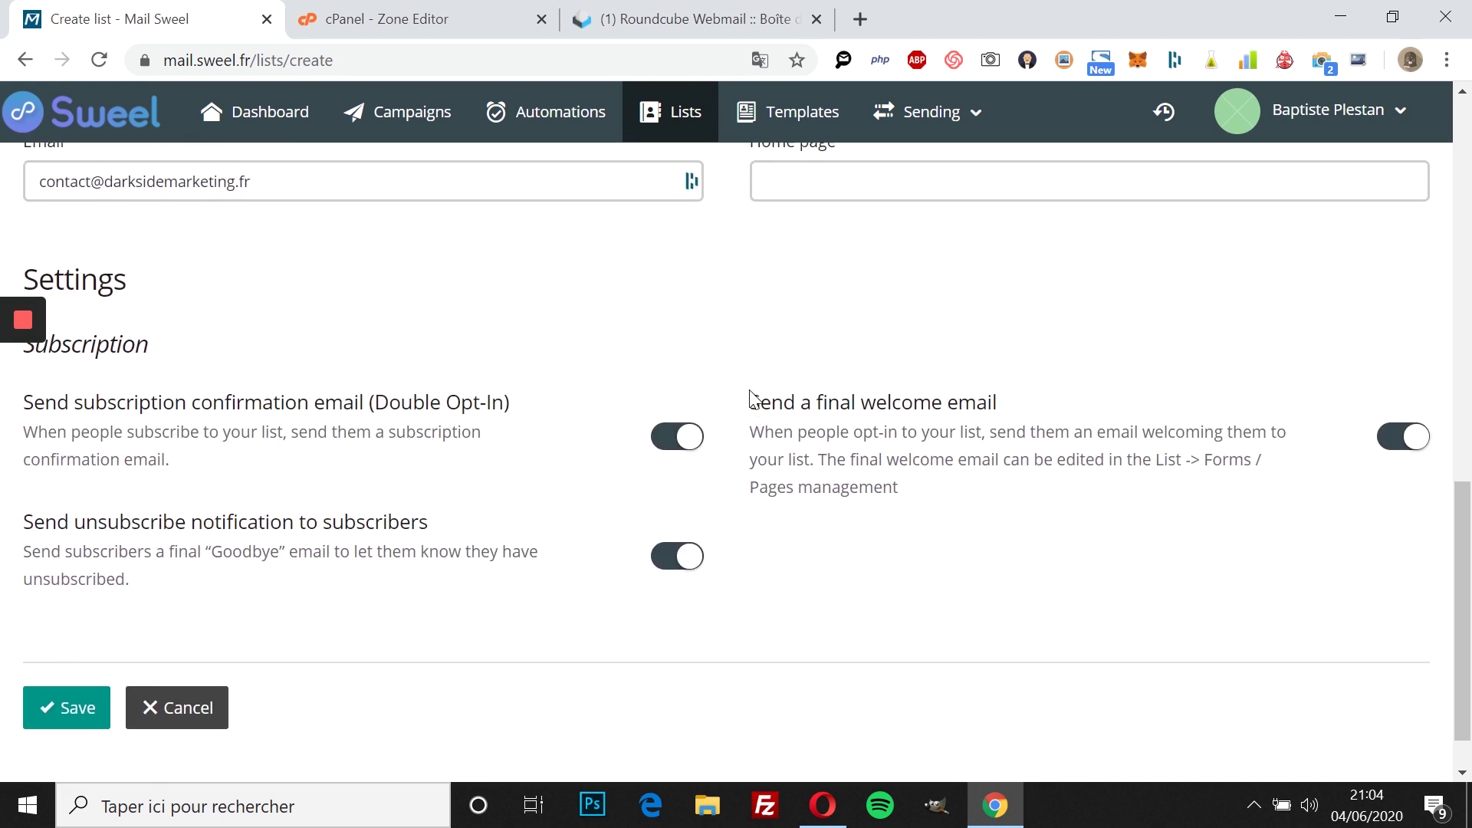
scroll(397, 457, down, 1)
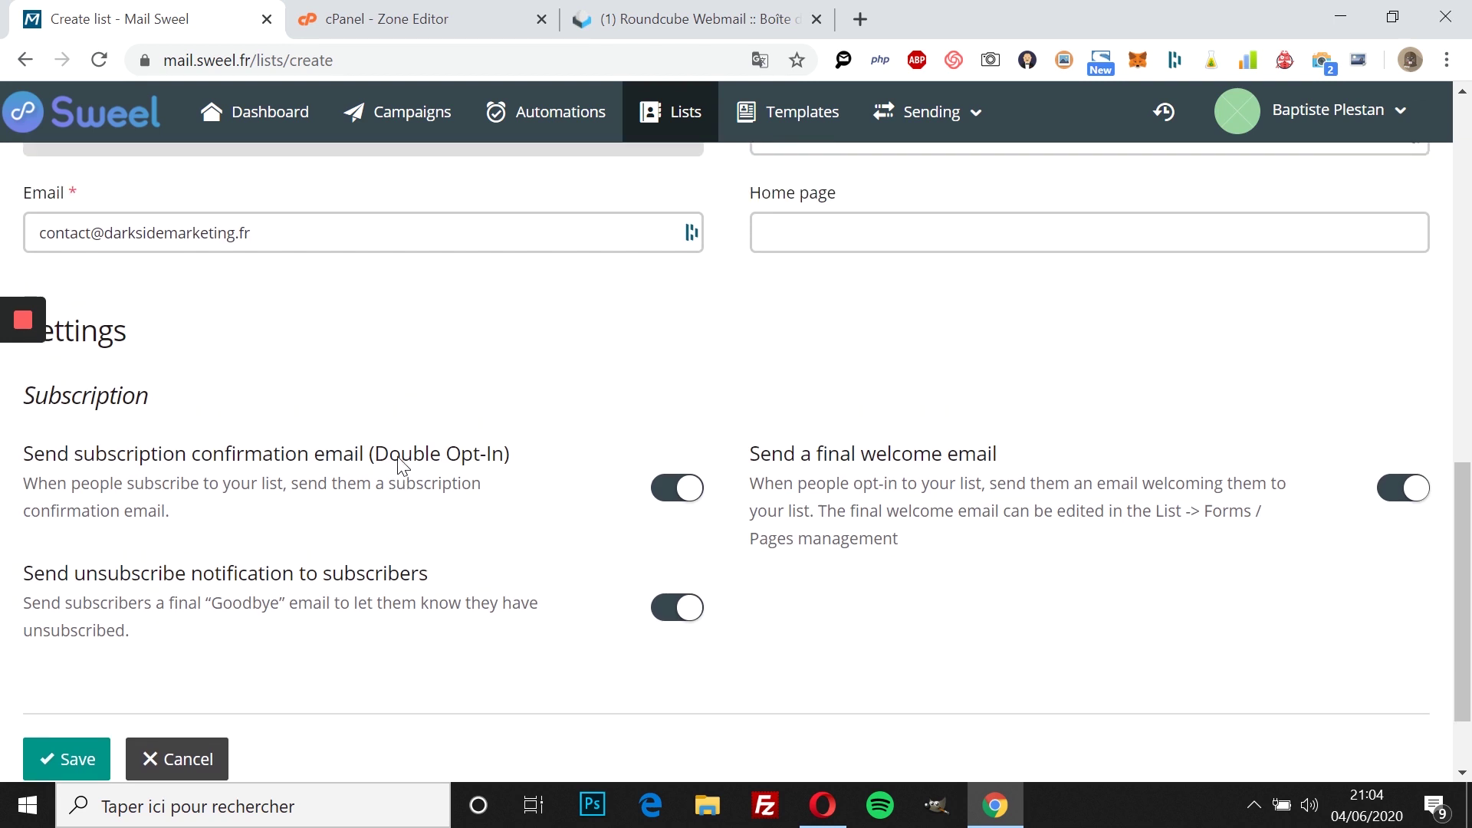
scroll(259, 439, up, 1)
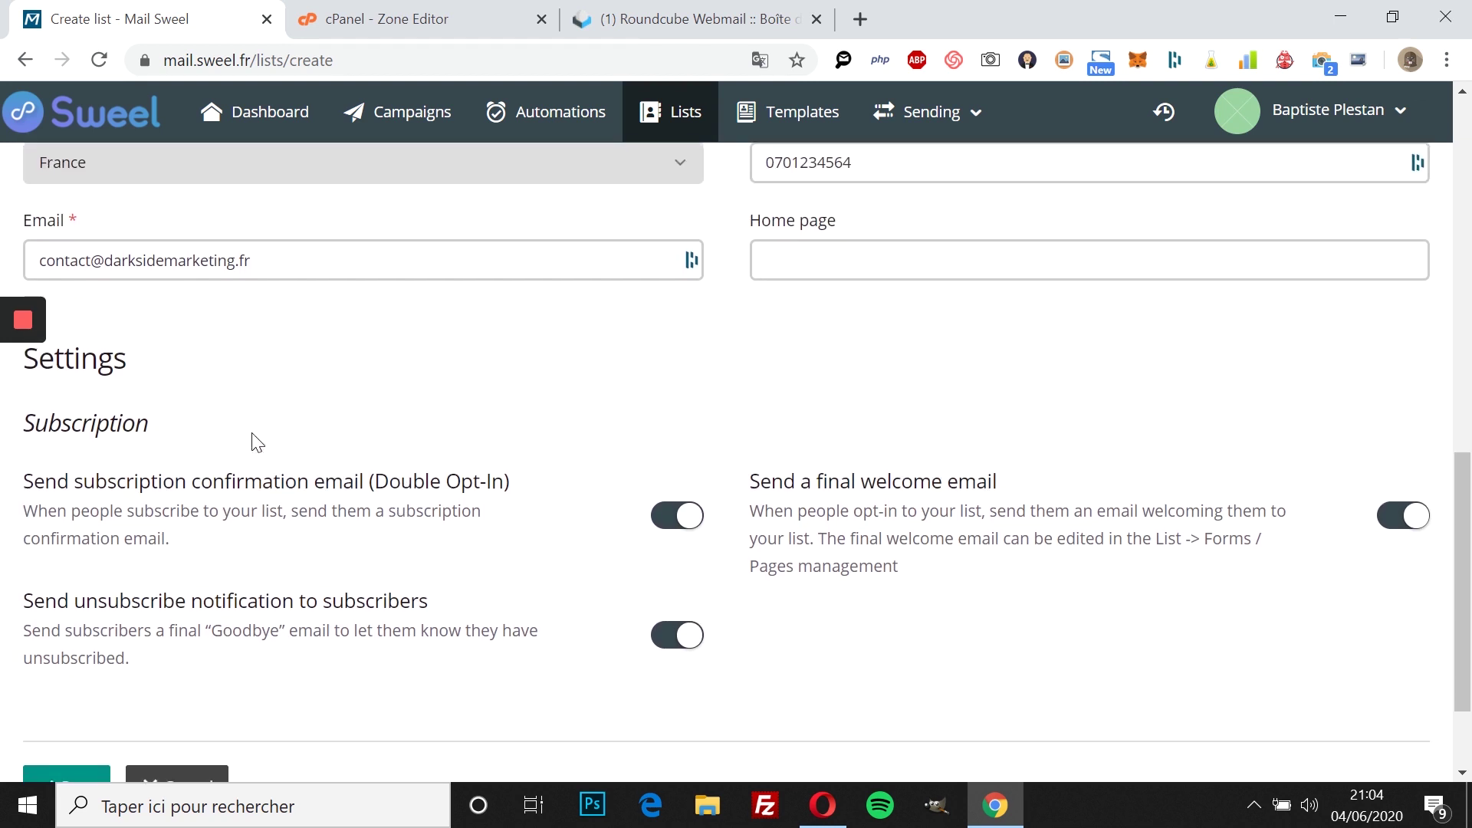
scroll(255, 441, down, 1)
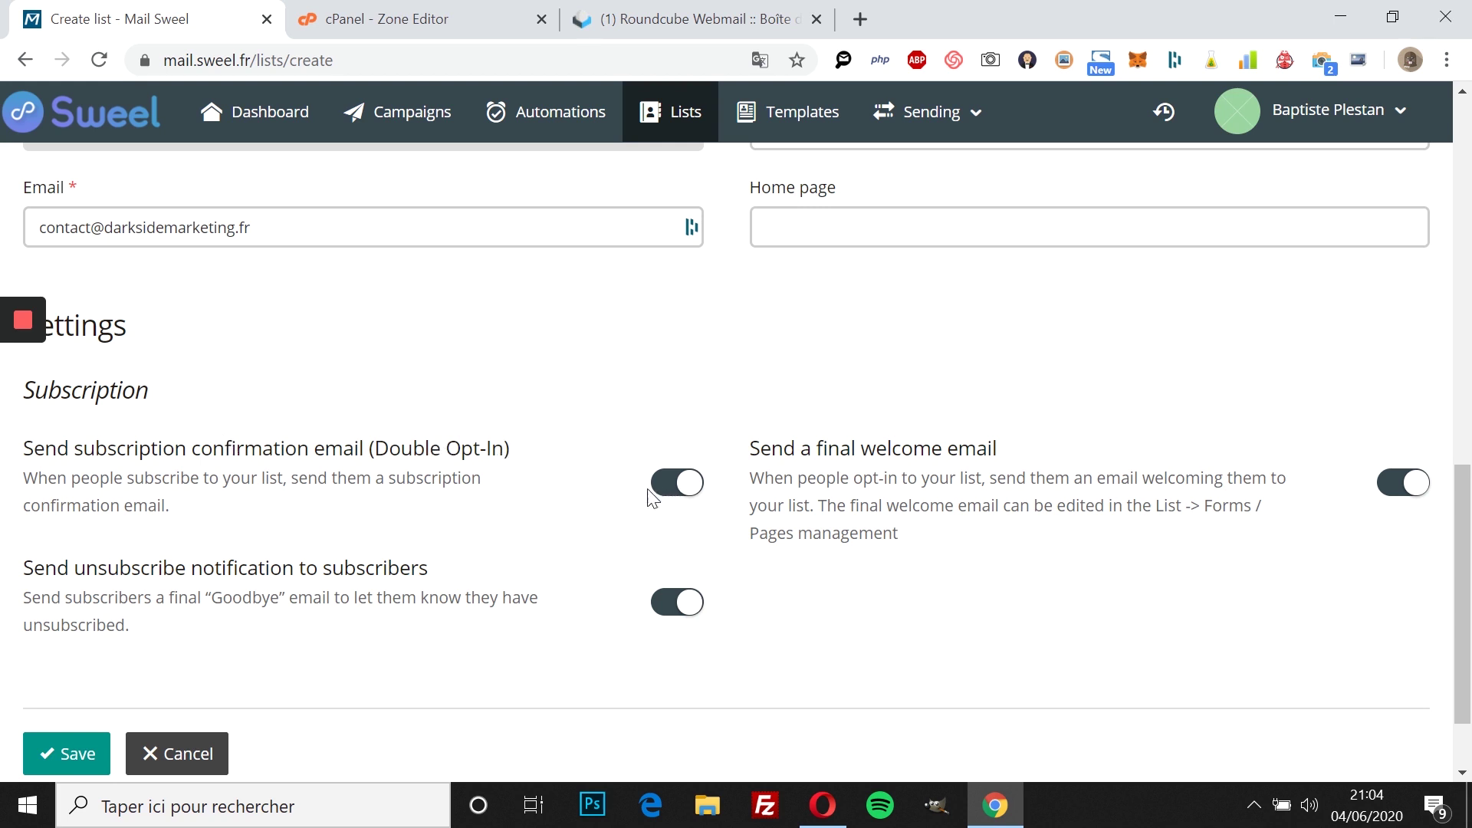
scroll(735, 497, down, 1)
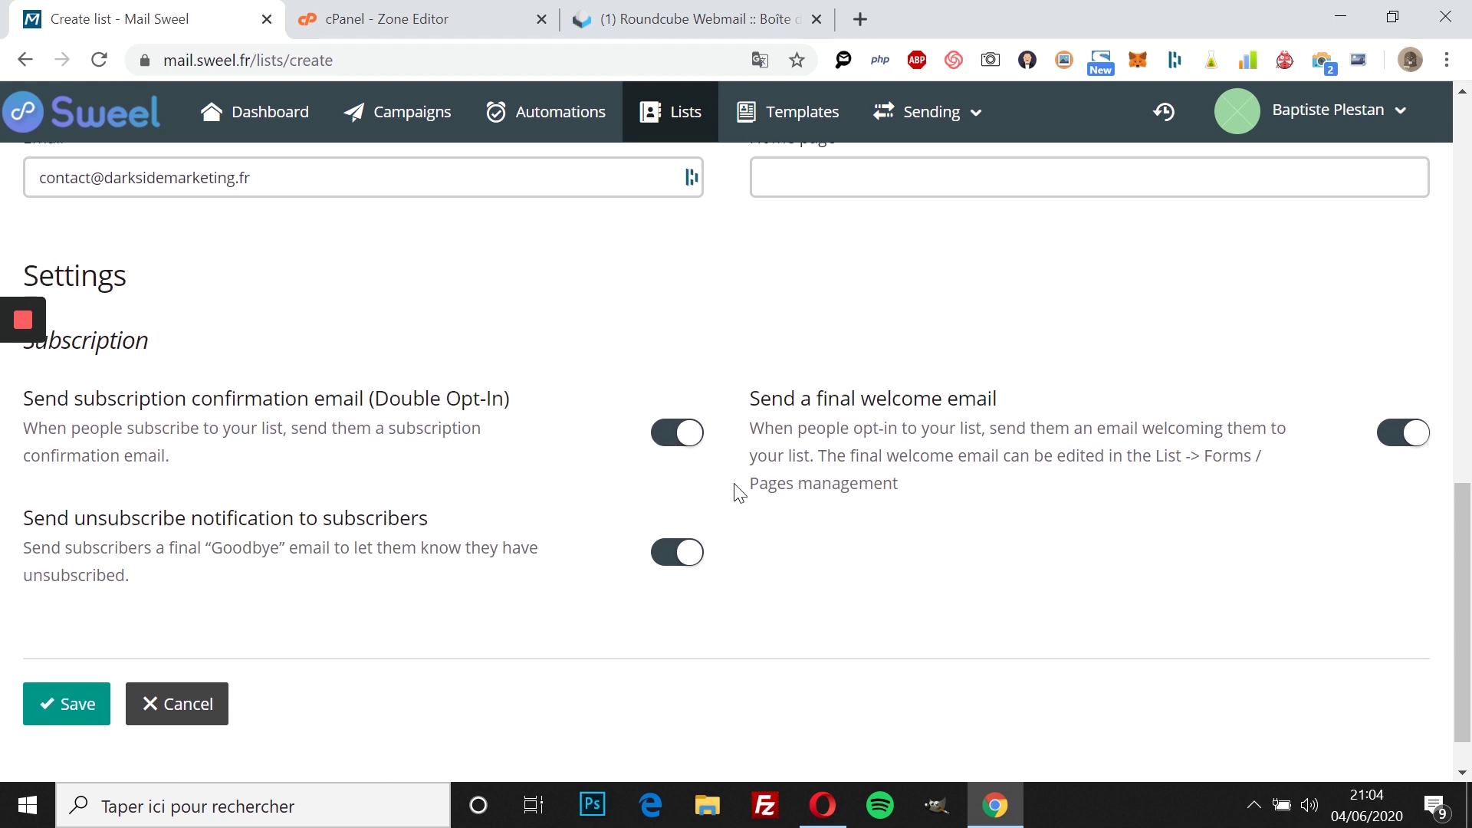
scroll(734, 496, up, 2)
click(687, 547)
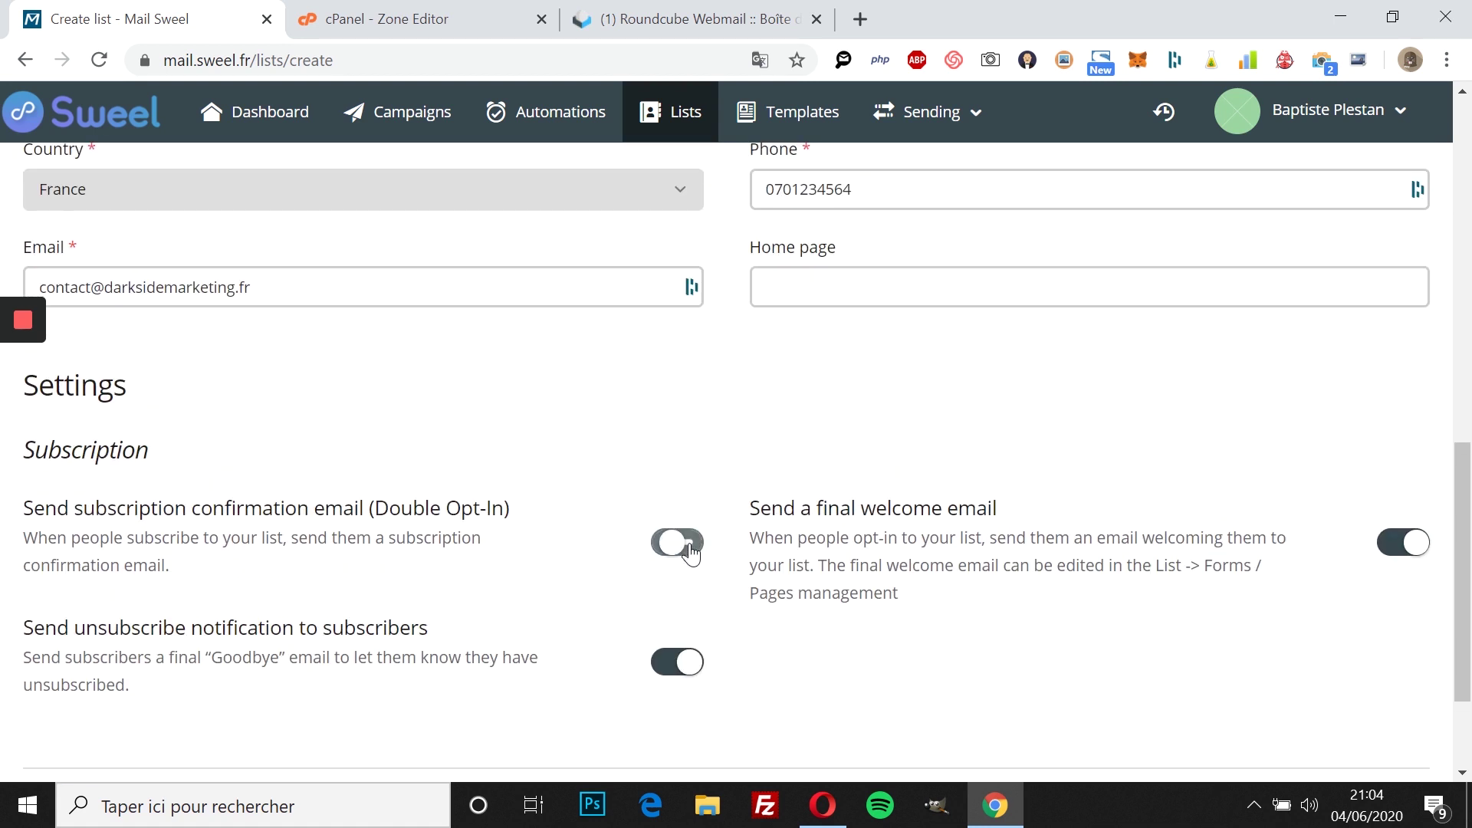
Step: Disable the final welcome email and unsubscribe notifications, then save the list
scroll(706, 617, down, 1)
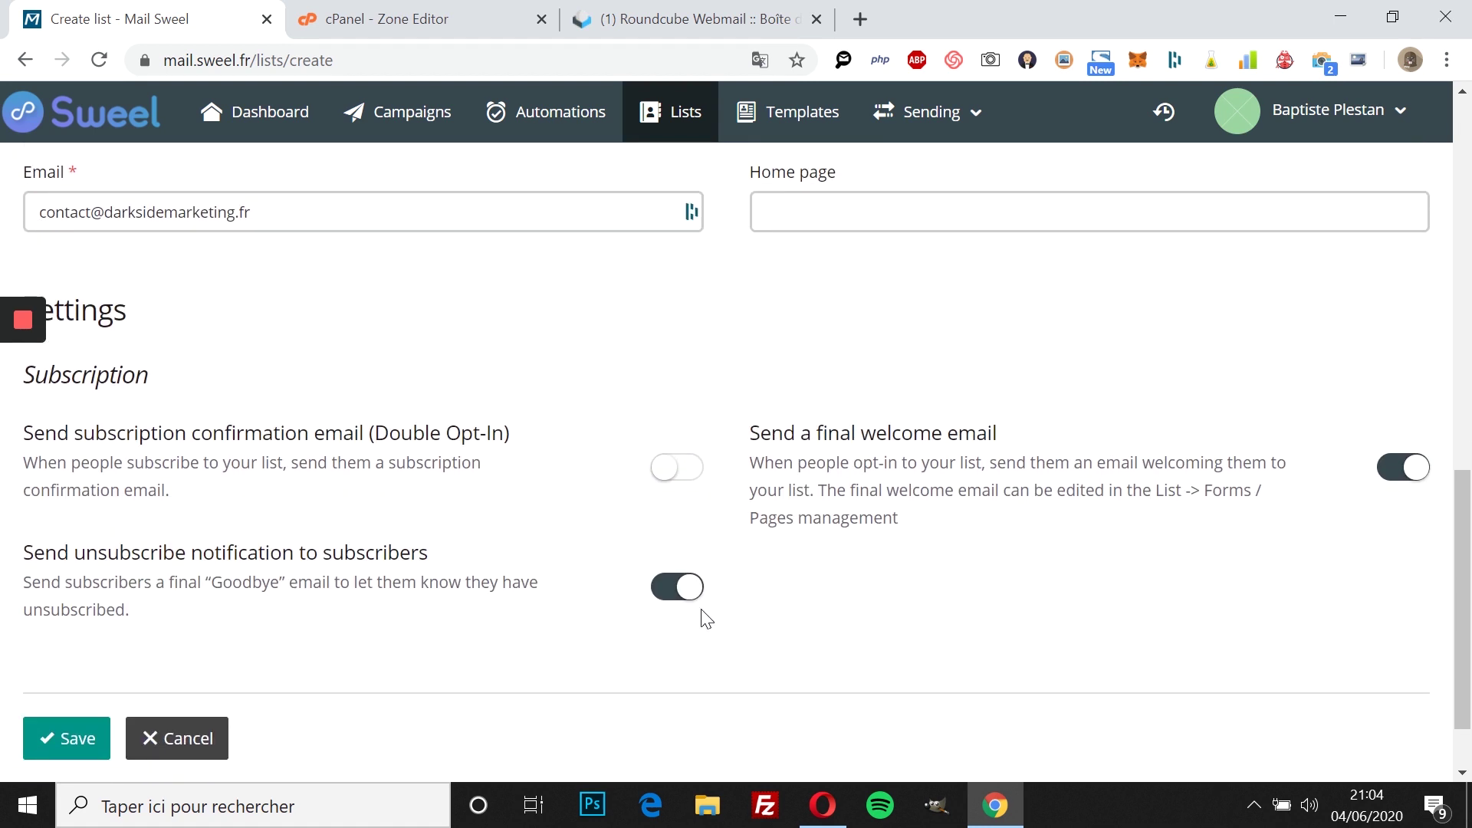
scroll(706, 617, up, 1)
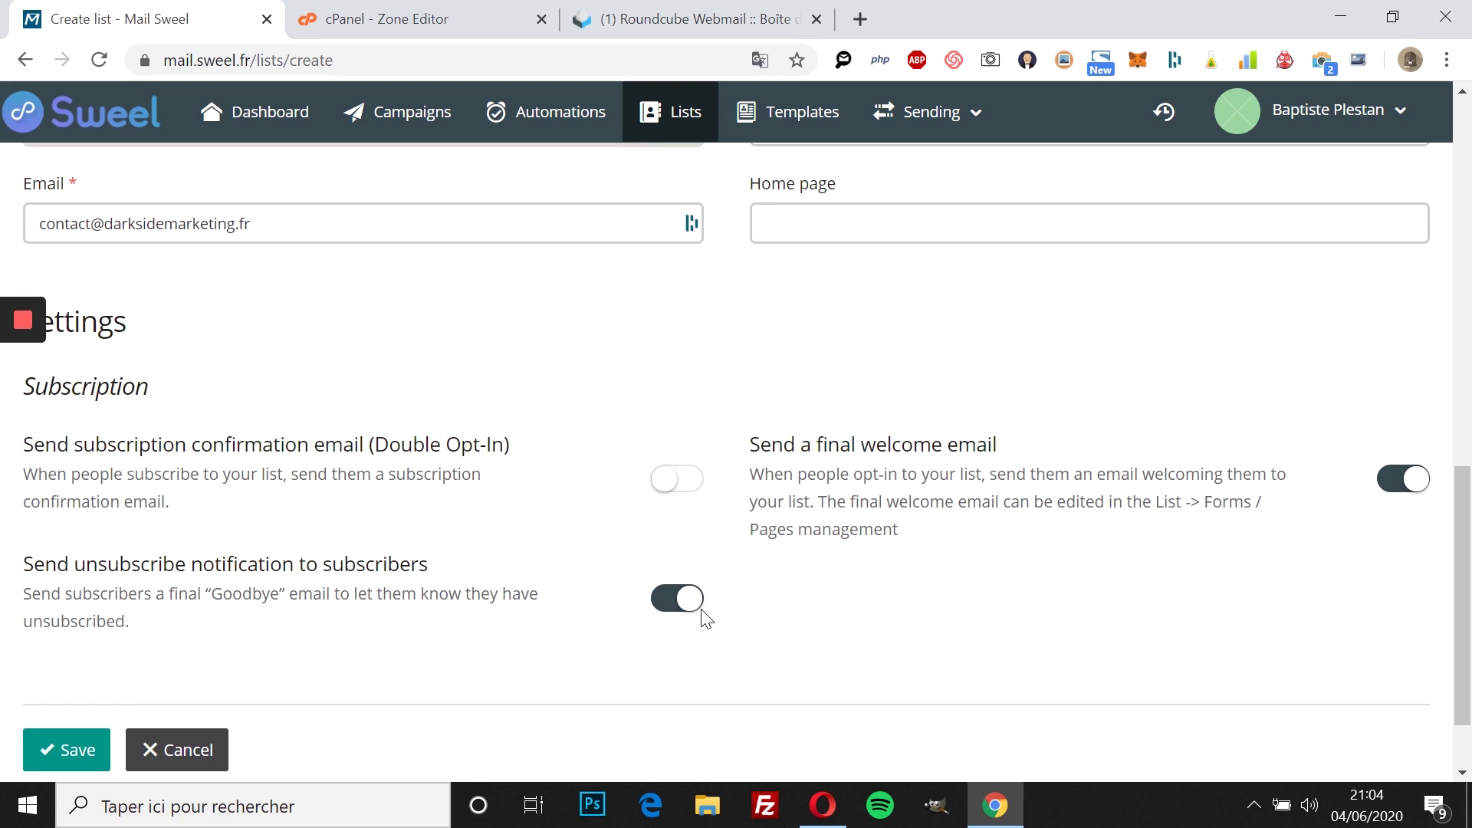
scroll(703, 613, up, 1)
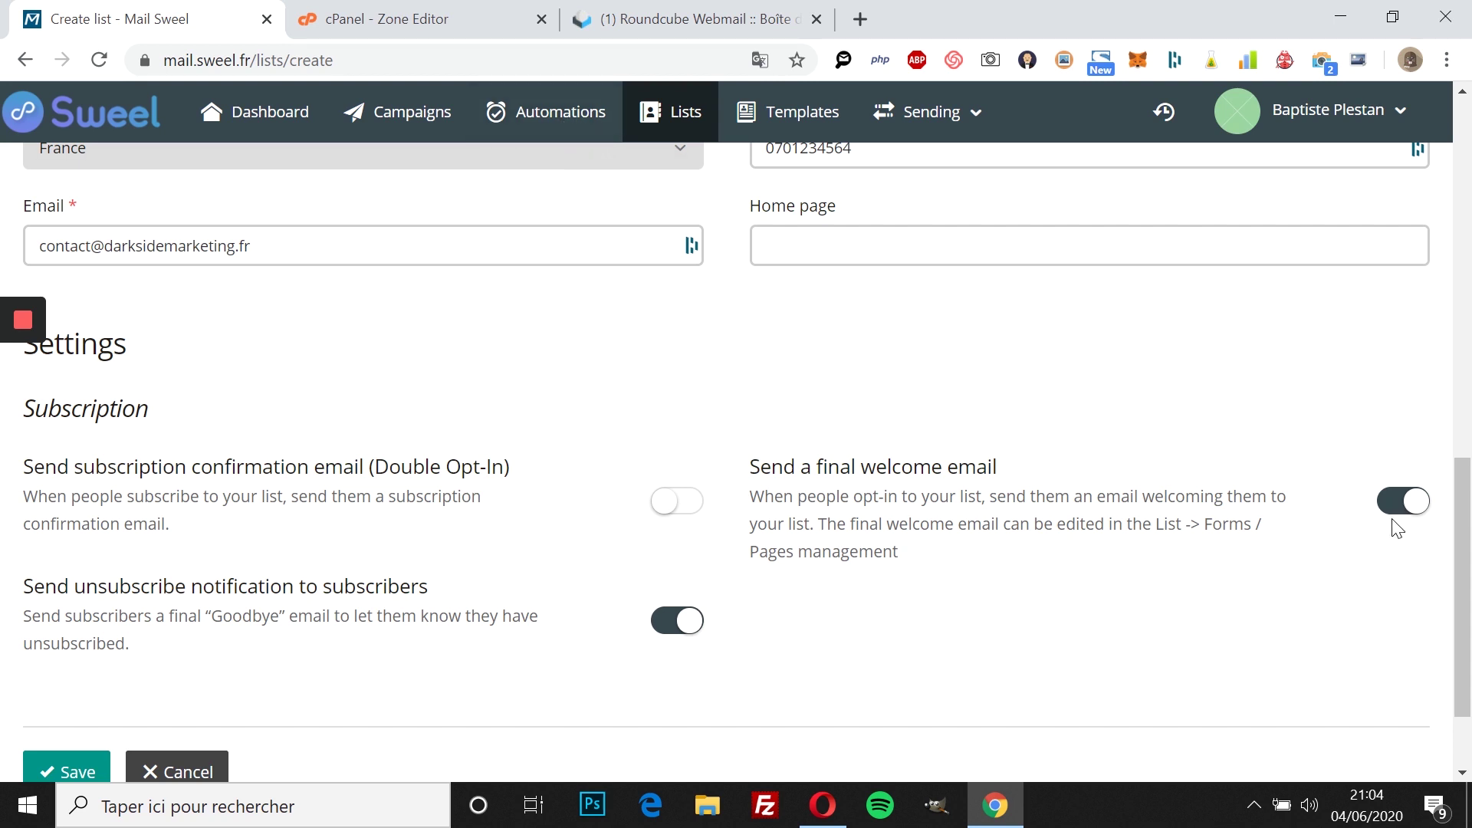
click(1401, 502)
scroll(571, 663, down, 1)
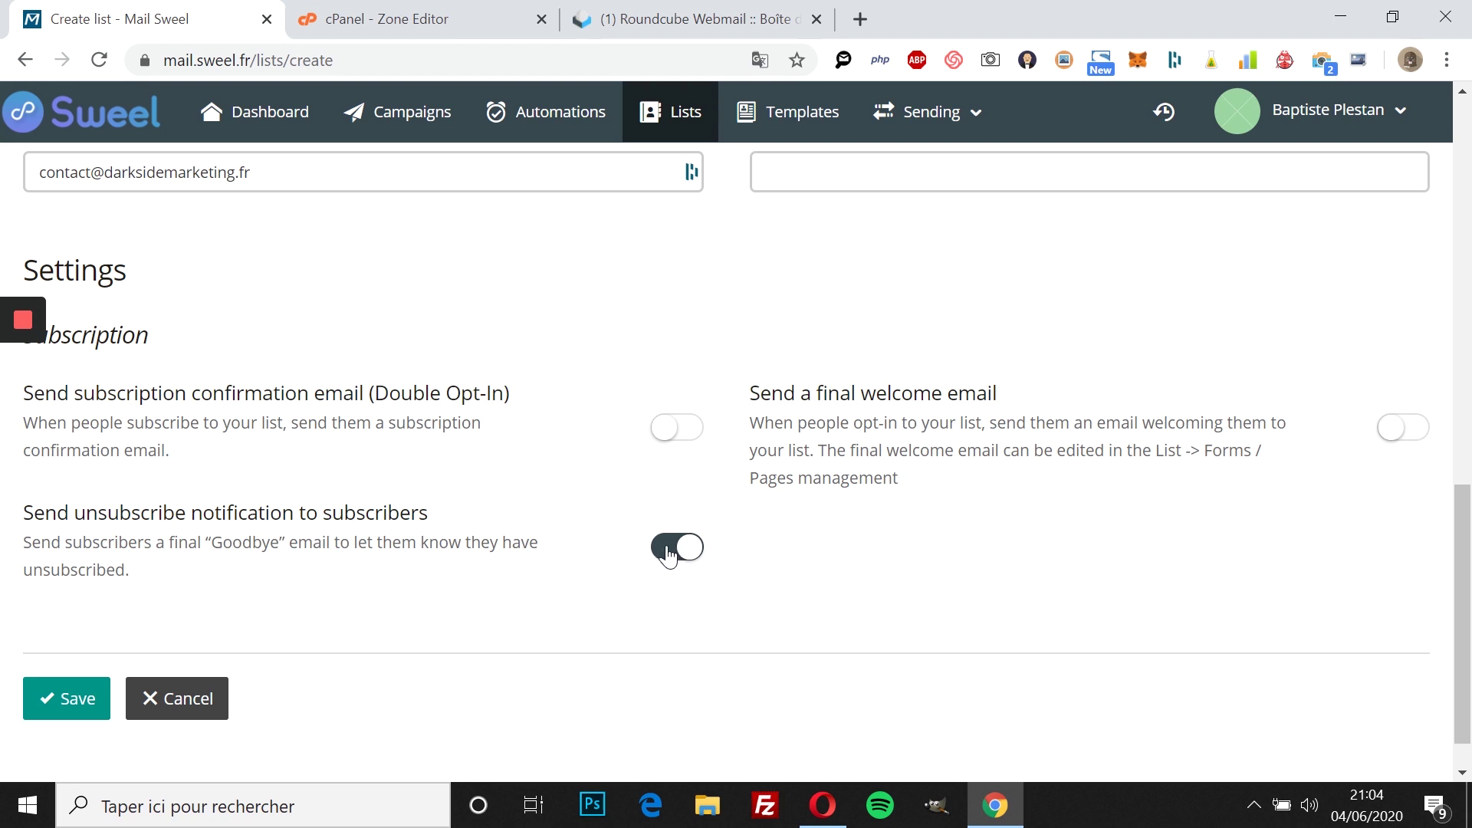
click(669, 554)
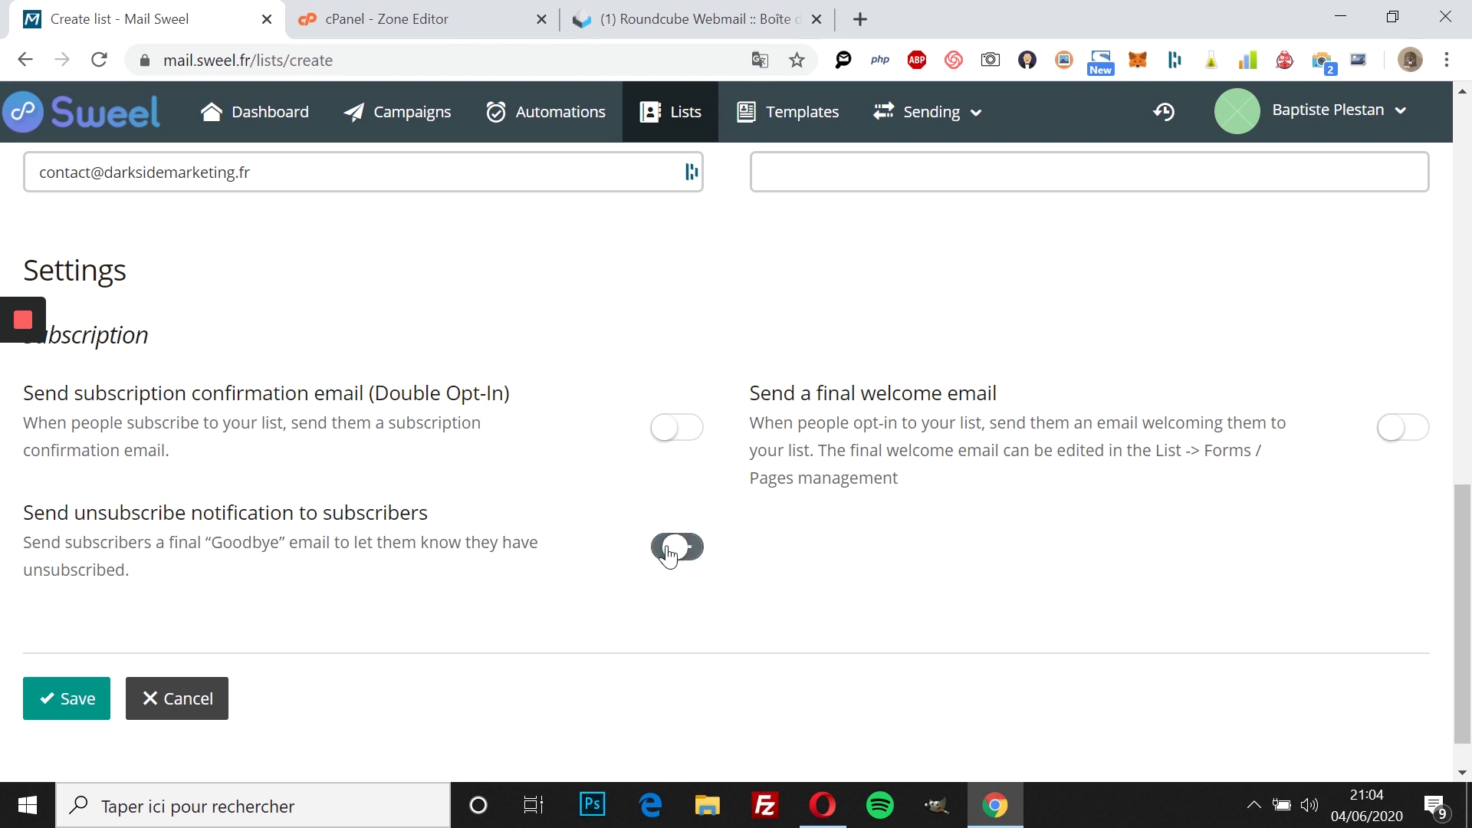
click(81, 700)
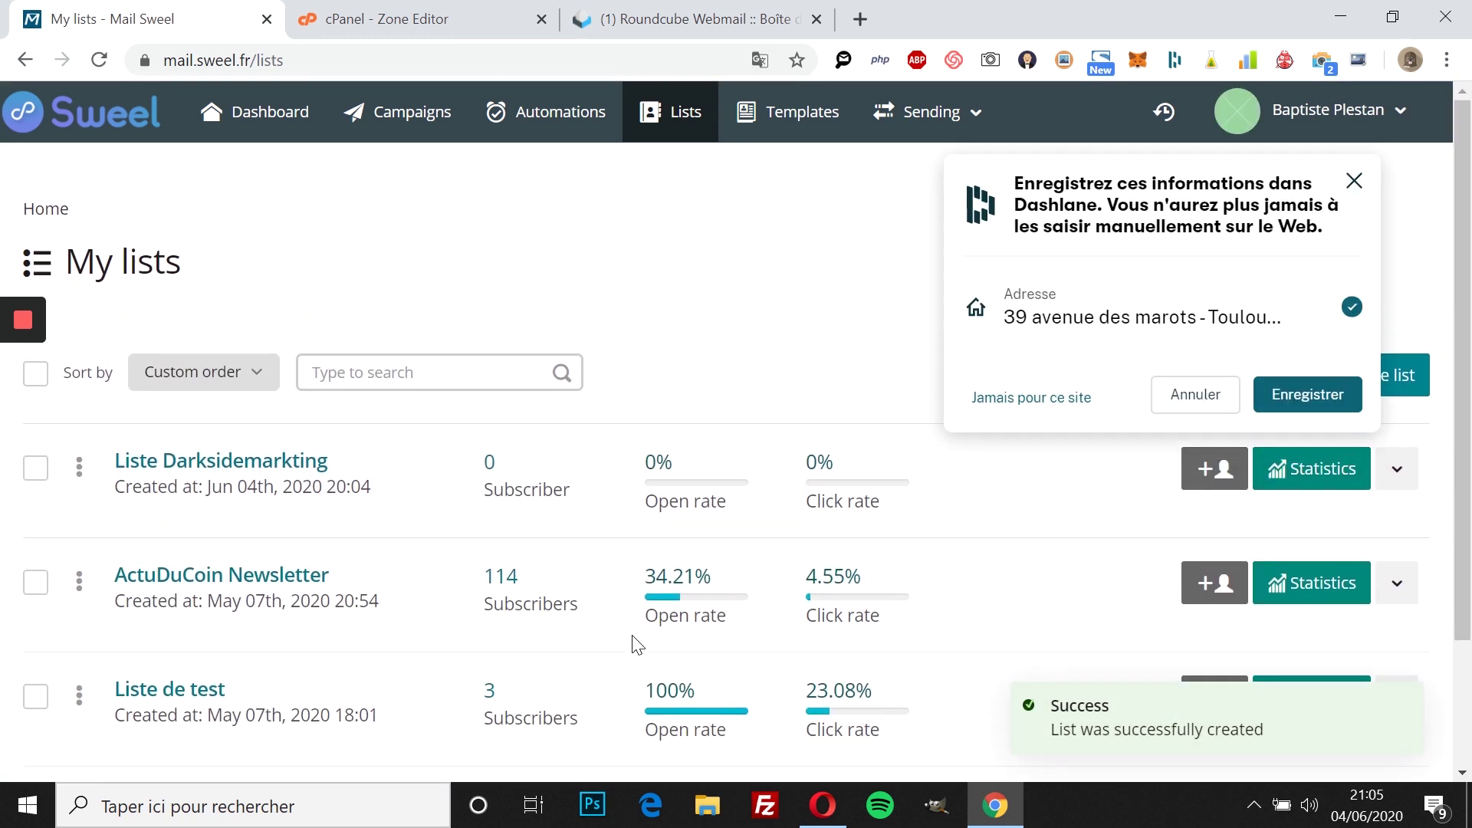
Step: Open the add-subscriber form for Liste Darksidemarkting and dismiss the Dashlane prompt
click(1209, 471)
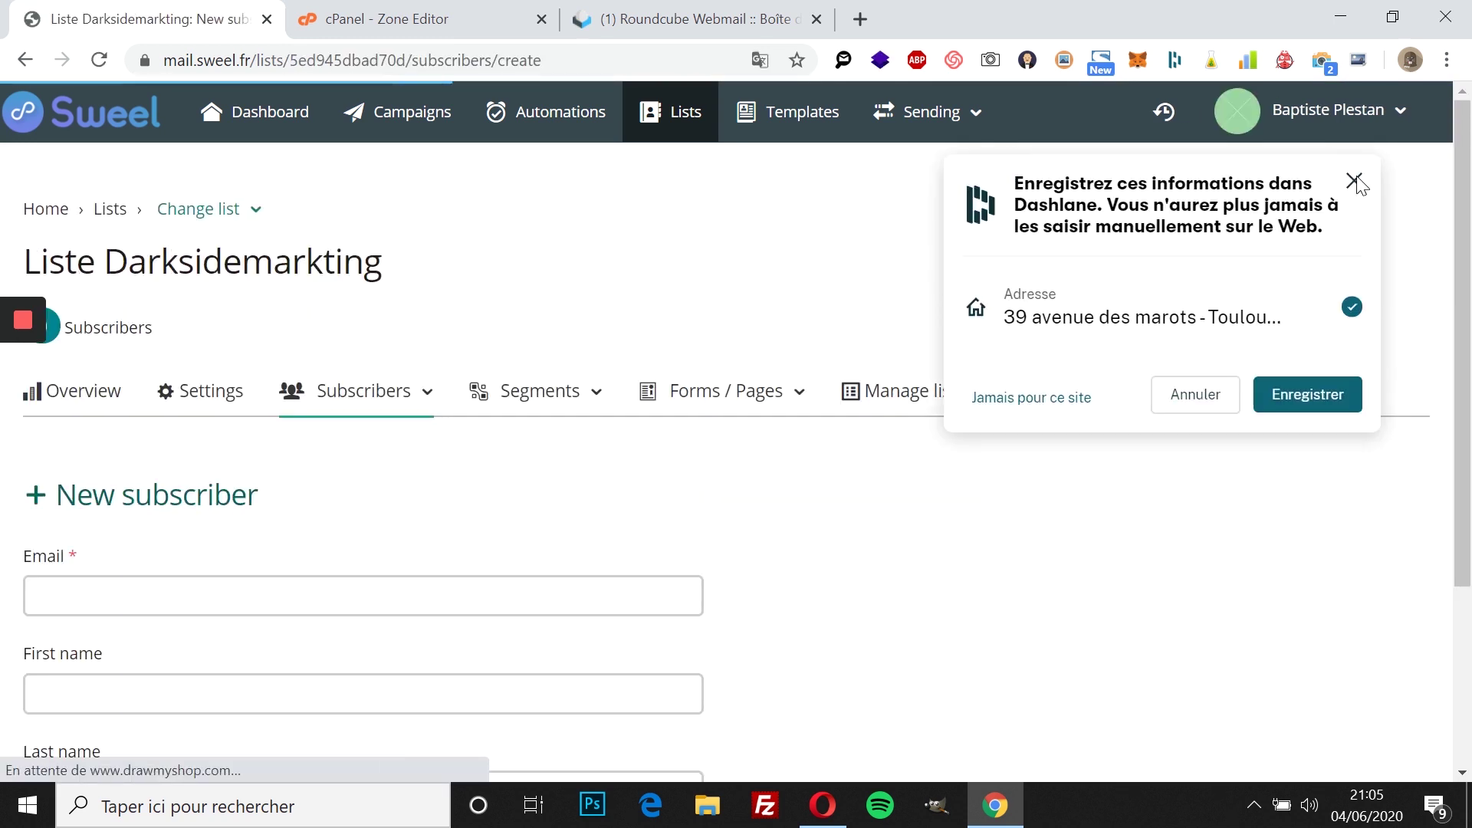
click(1354, 181)
scroll(1127, 404, down, 3)
scroll(1130, 404, up, 1)
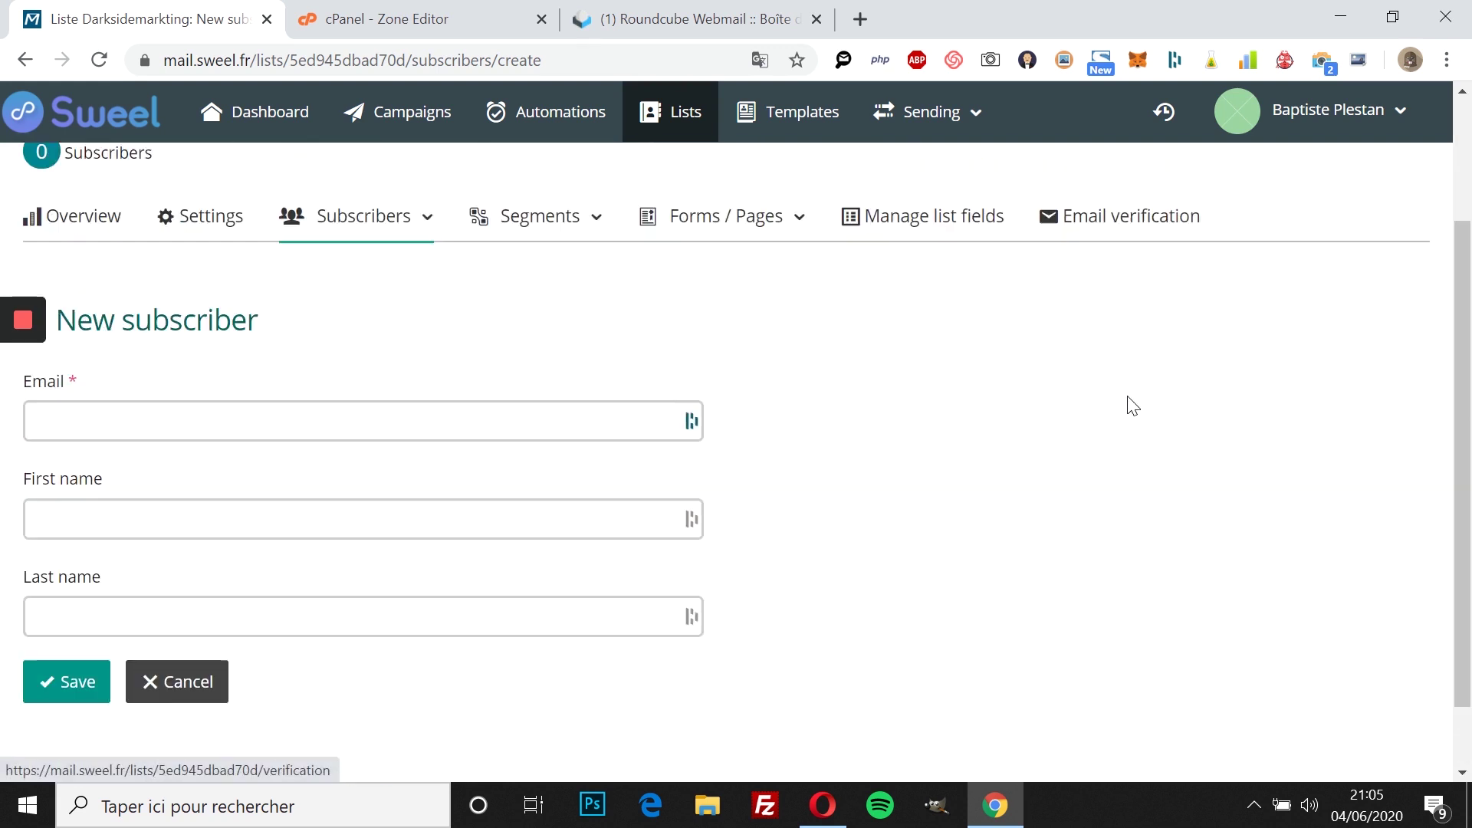
scroll(1132, 404, up, 2)
scroll(460, 475, down, 3)
scroll(430, 483, up, 2)
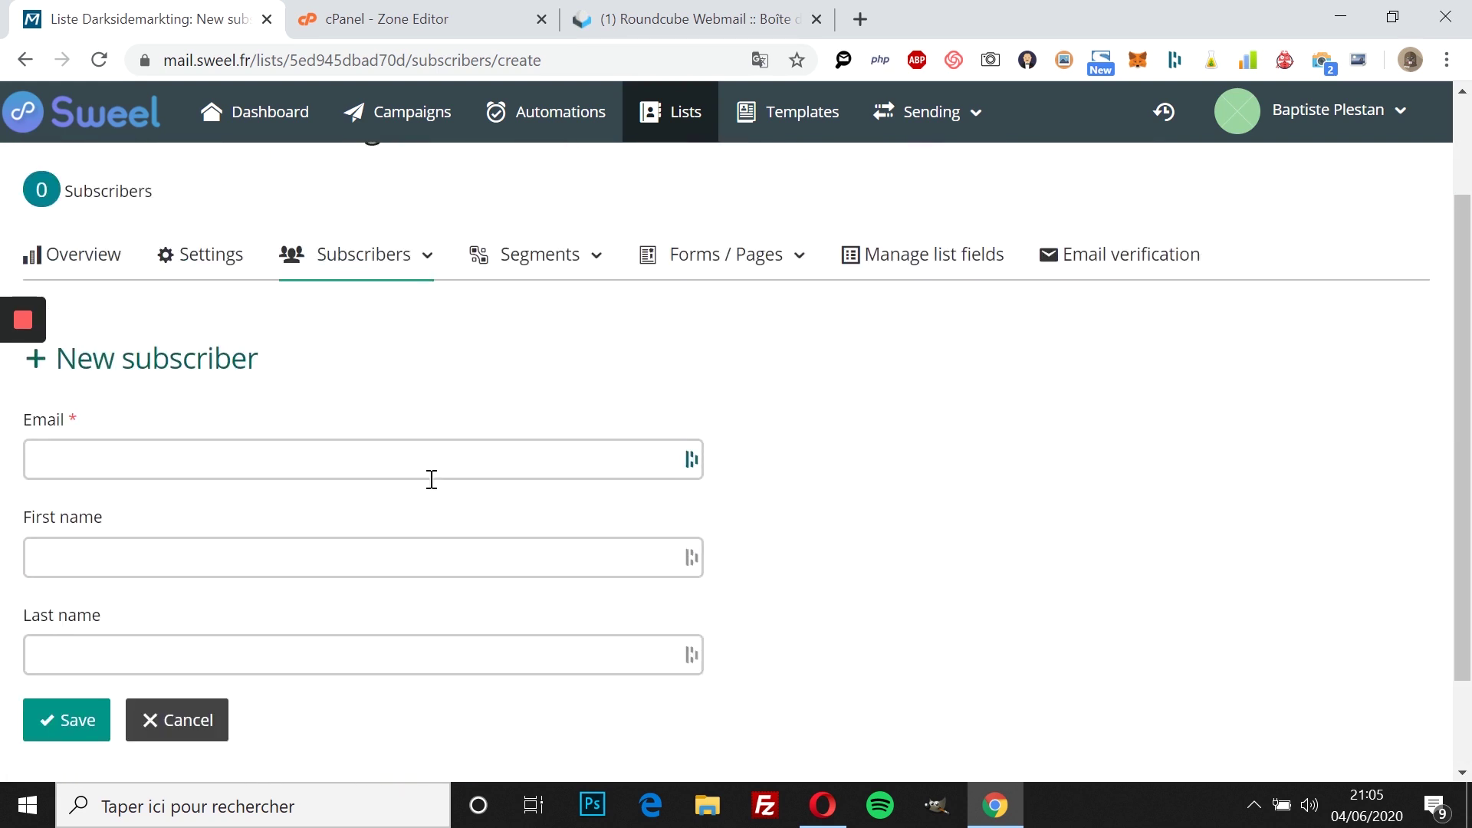
Step: Save a subscriber with the company contact email and first name 'darkside'
click(363, 459)
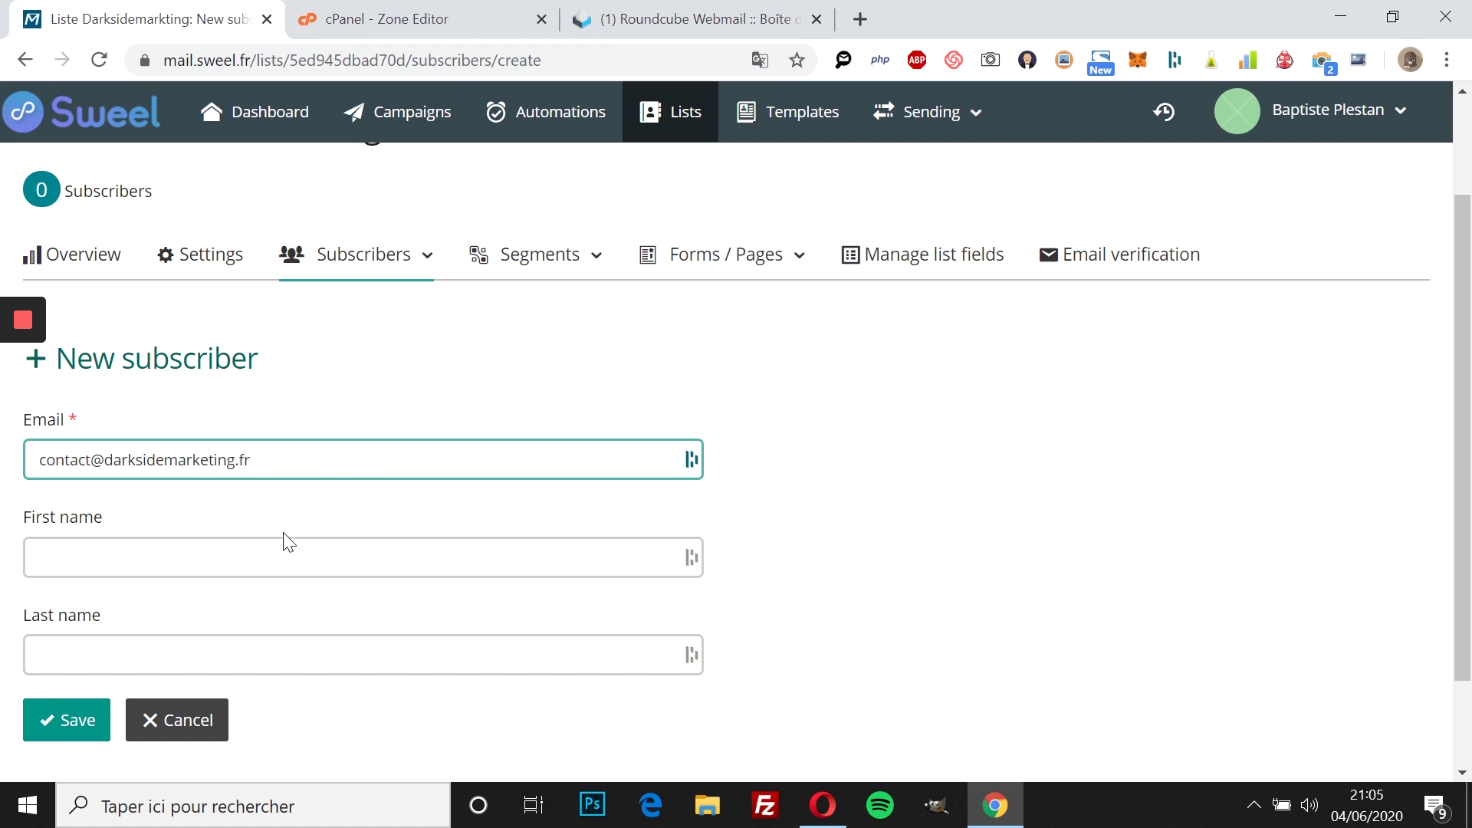
click(279, 539)
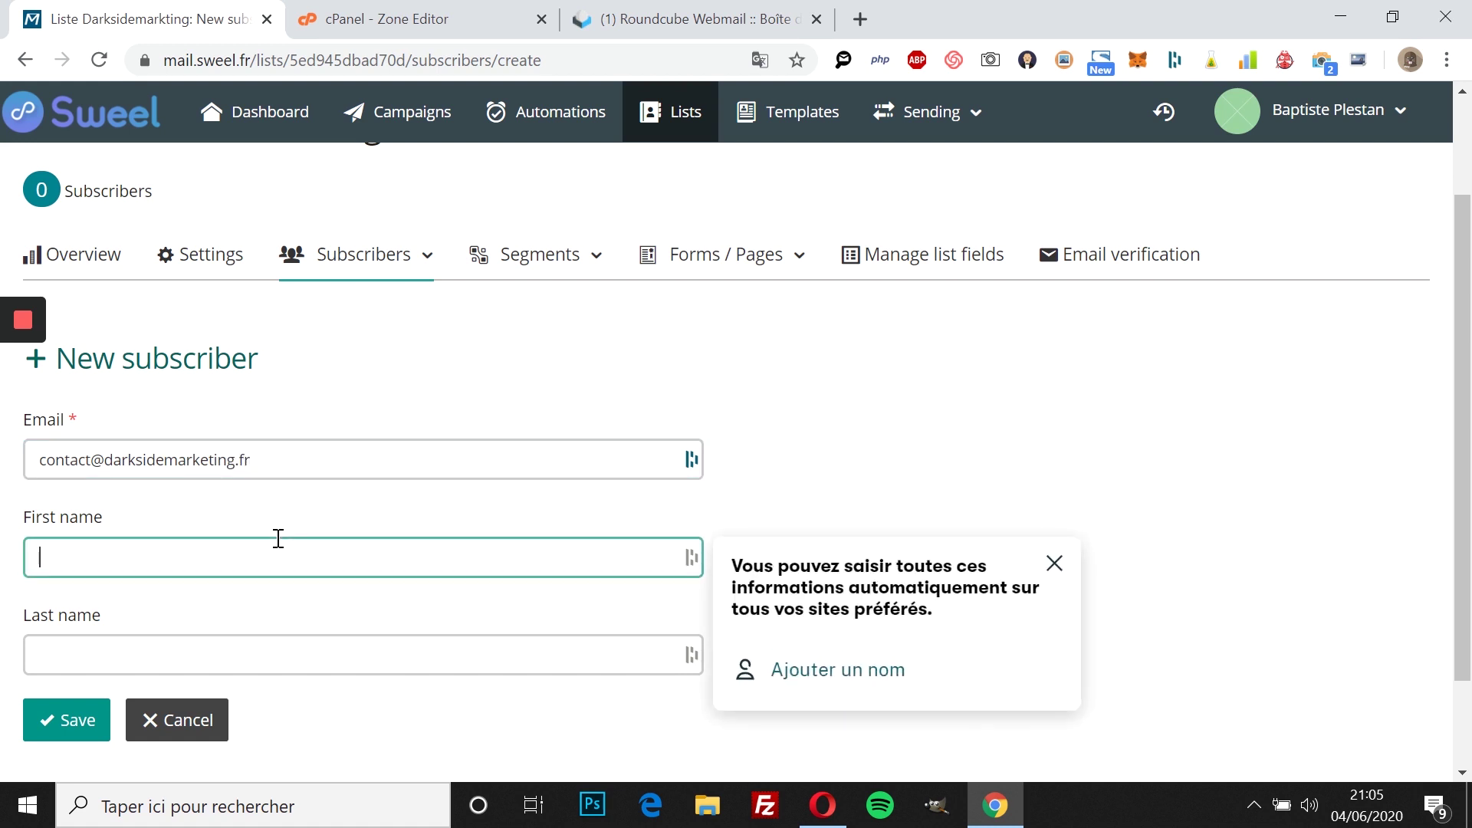
text(darkside)
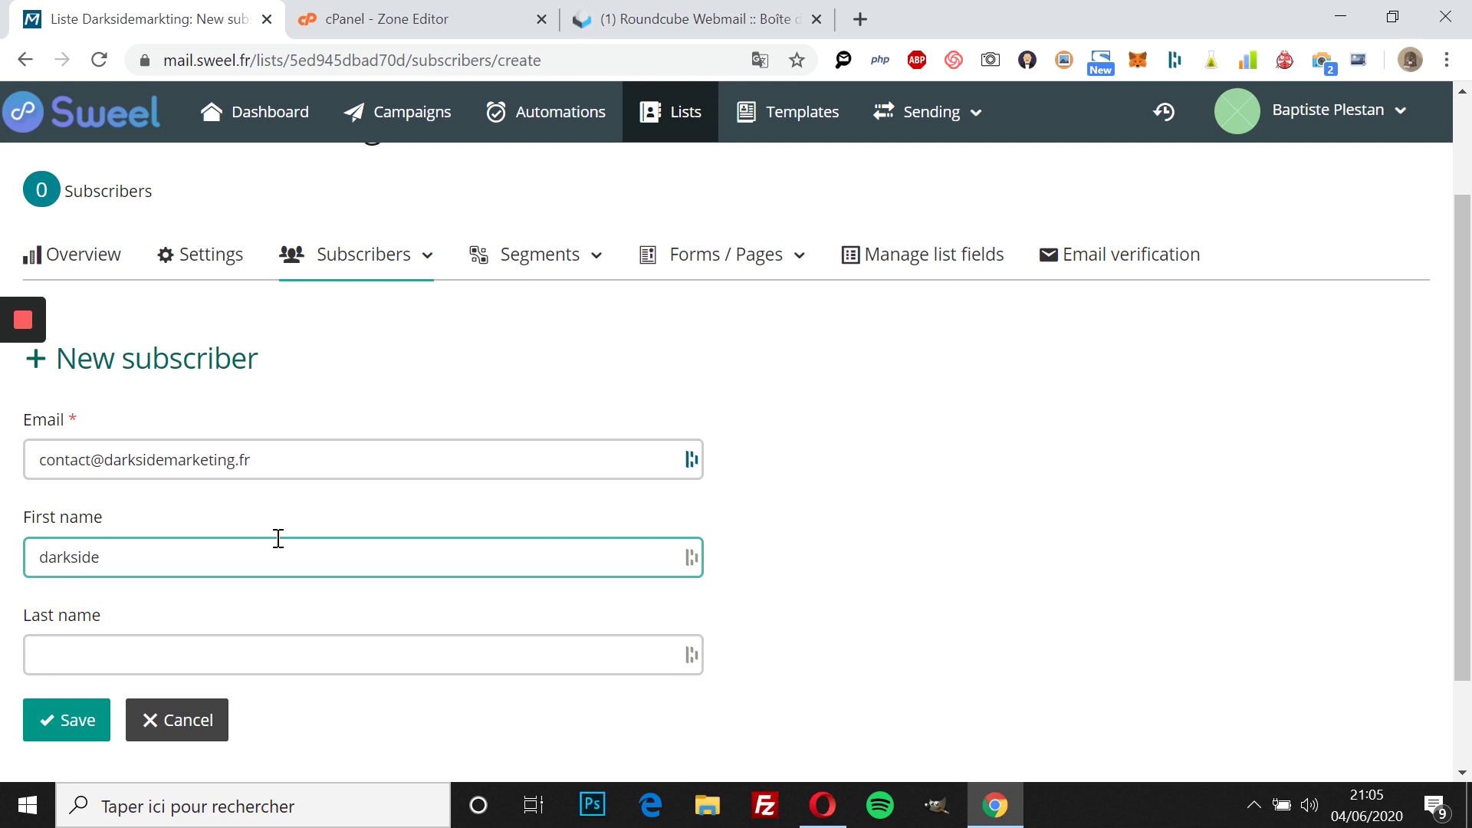
click(79, 720)
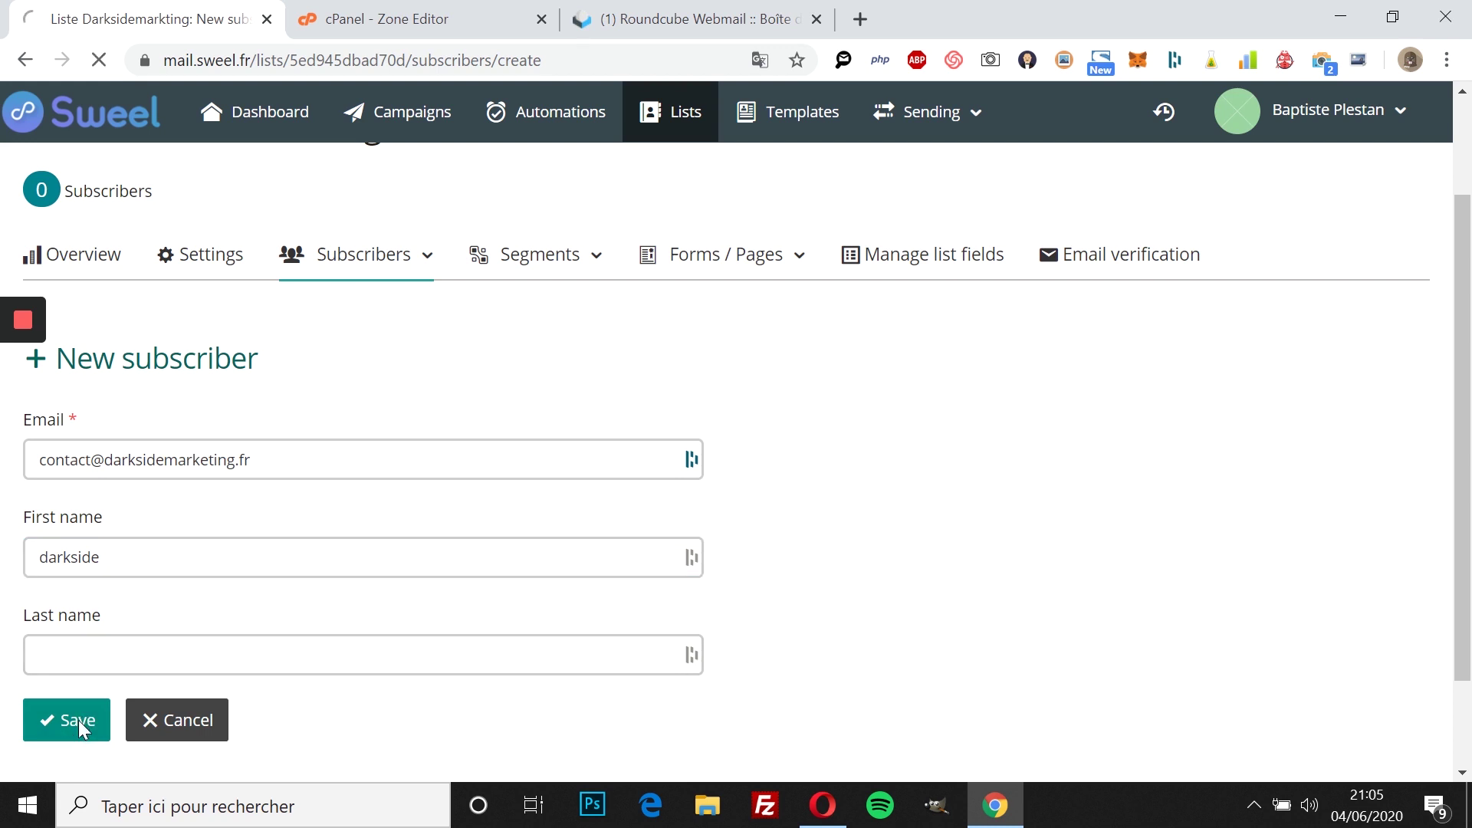
Step: Open the Liste Darksidemarkting settings page
scroll(486, 585, down, 1)
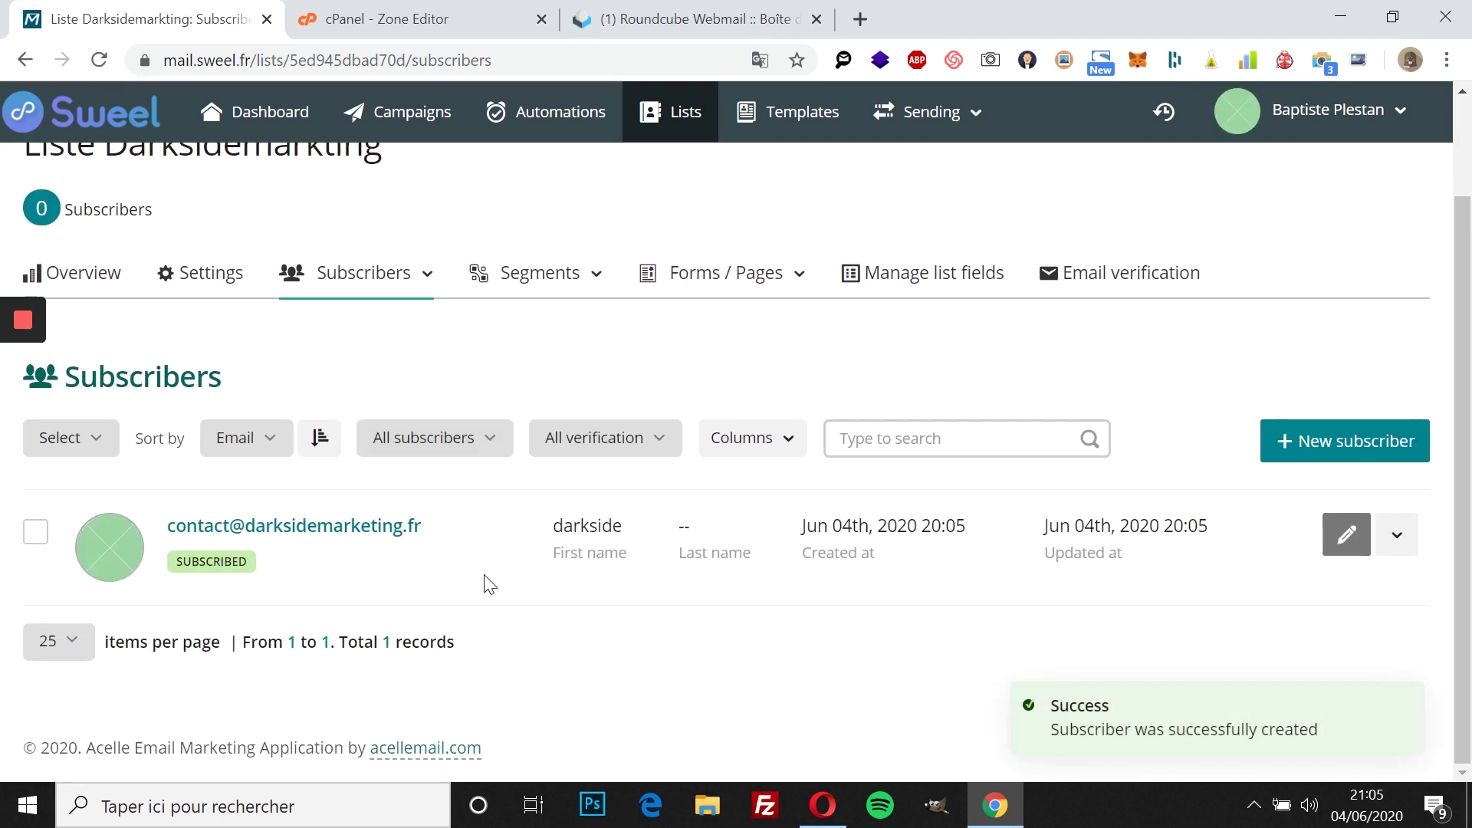
click(201, 391)
scroll(358, 361, down, 2)
scroll(357, 320, up, 1)
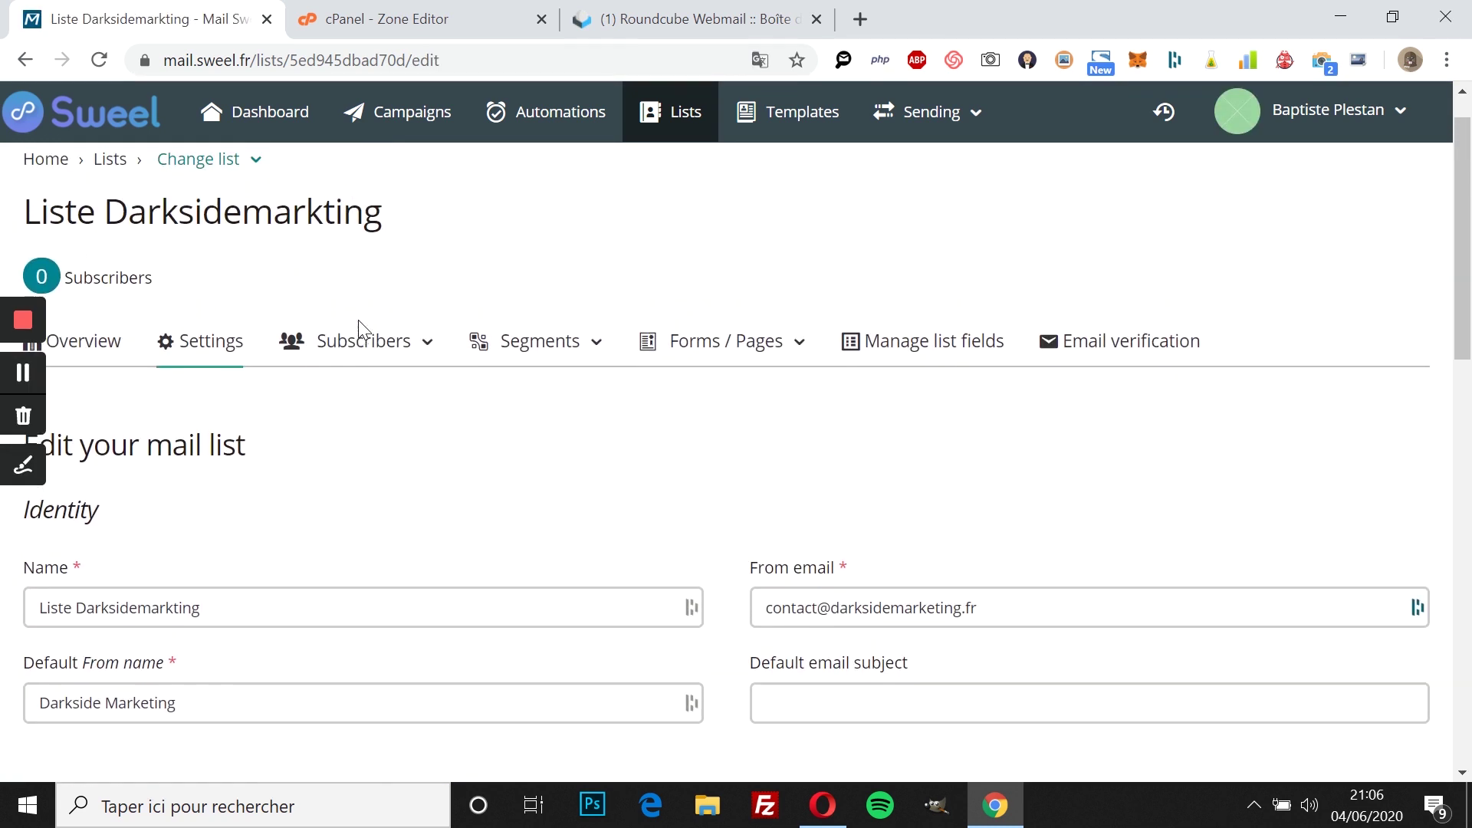
Step: Look over the list's subscriber import page, cancelling the CSV file chooser
click(356, 364)
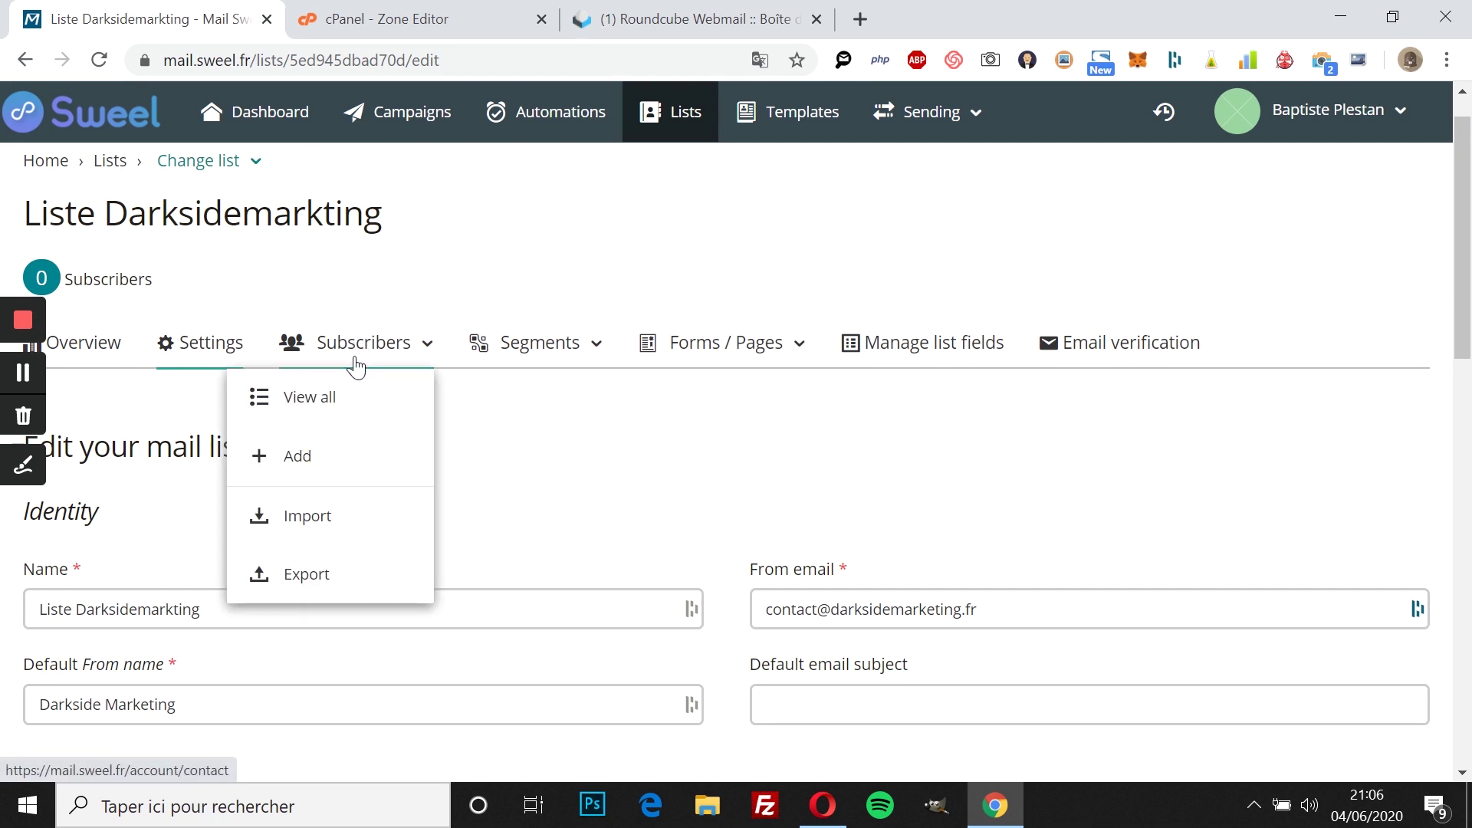
click(329, 539)
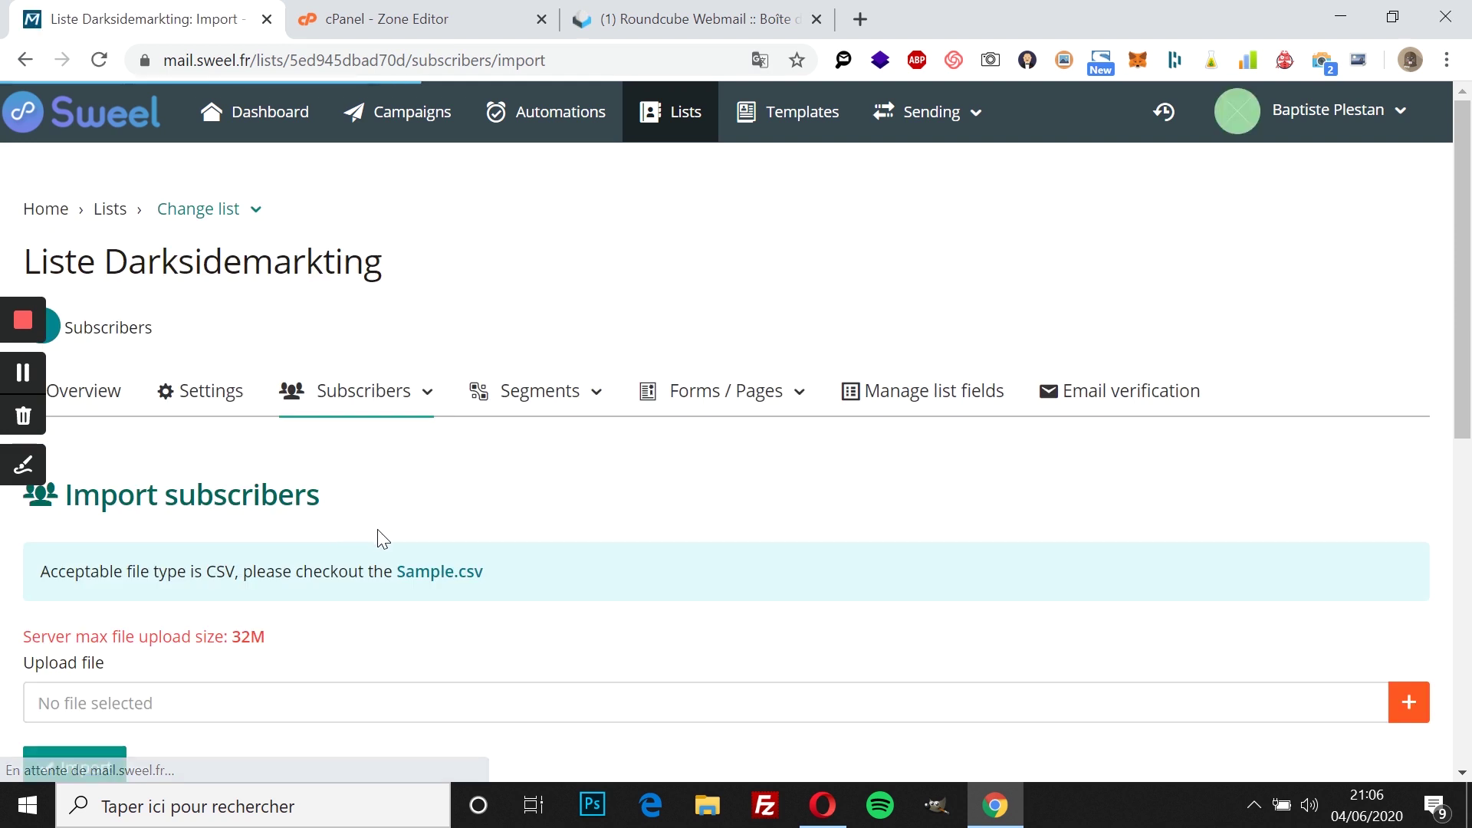
scroll(383, 539, down, 2)
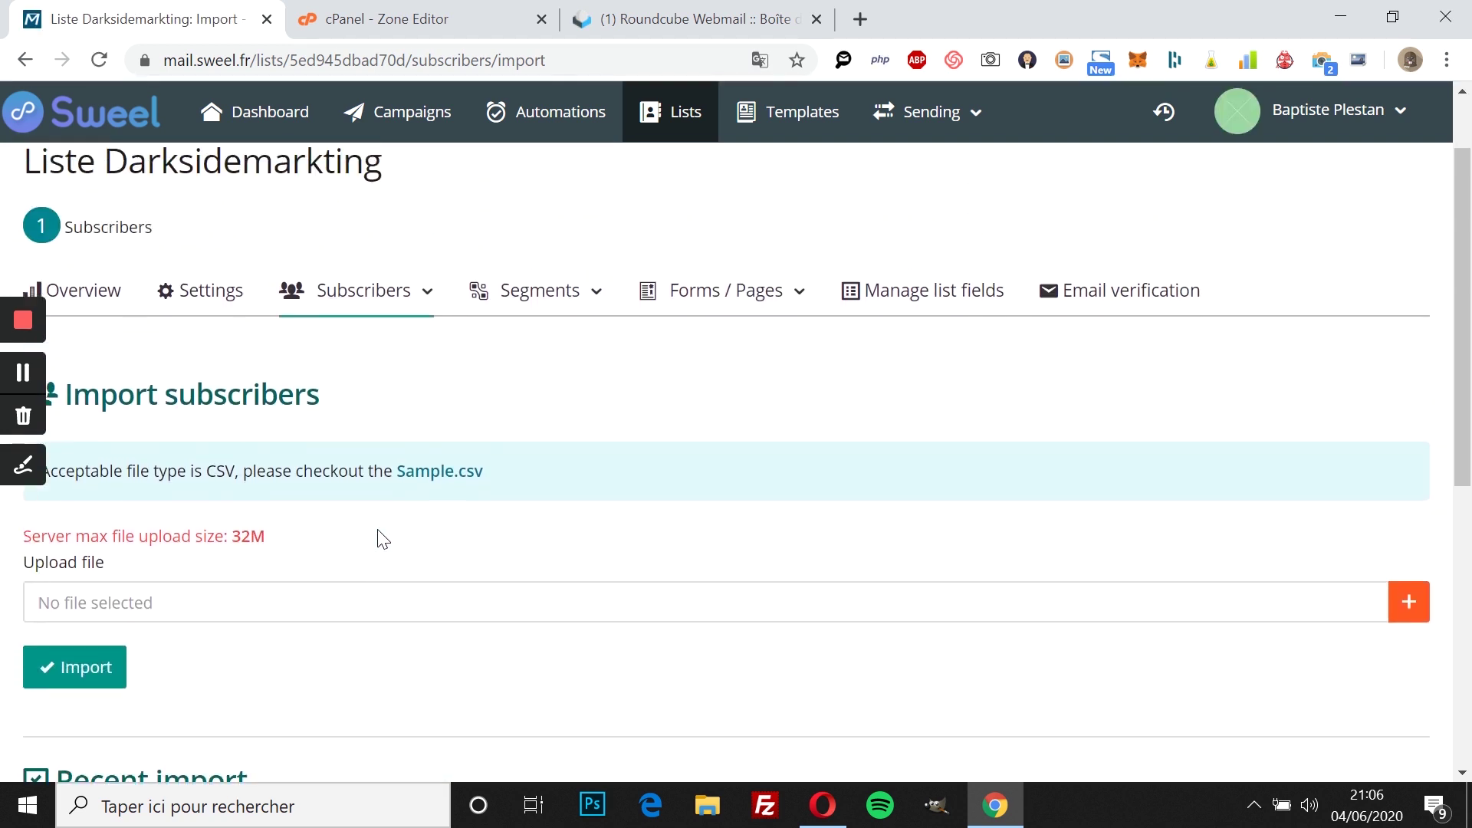
scroll(383, 539, up, 1)
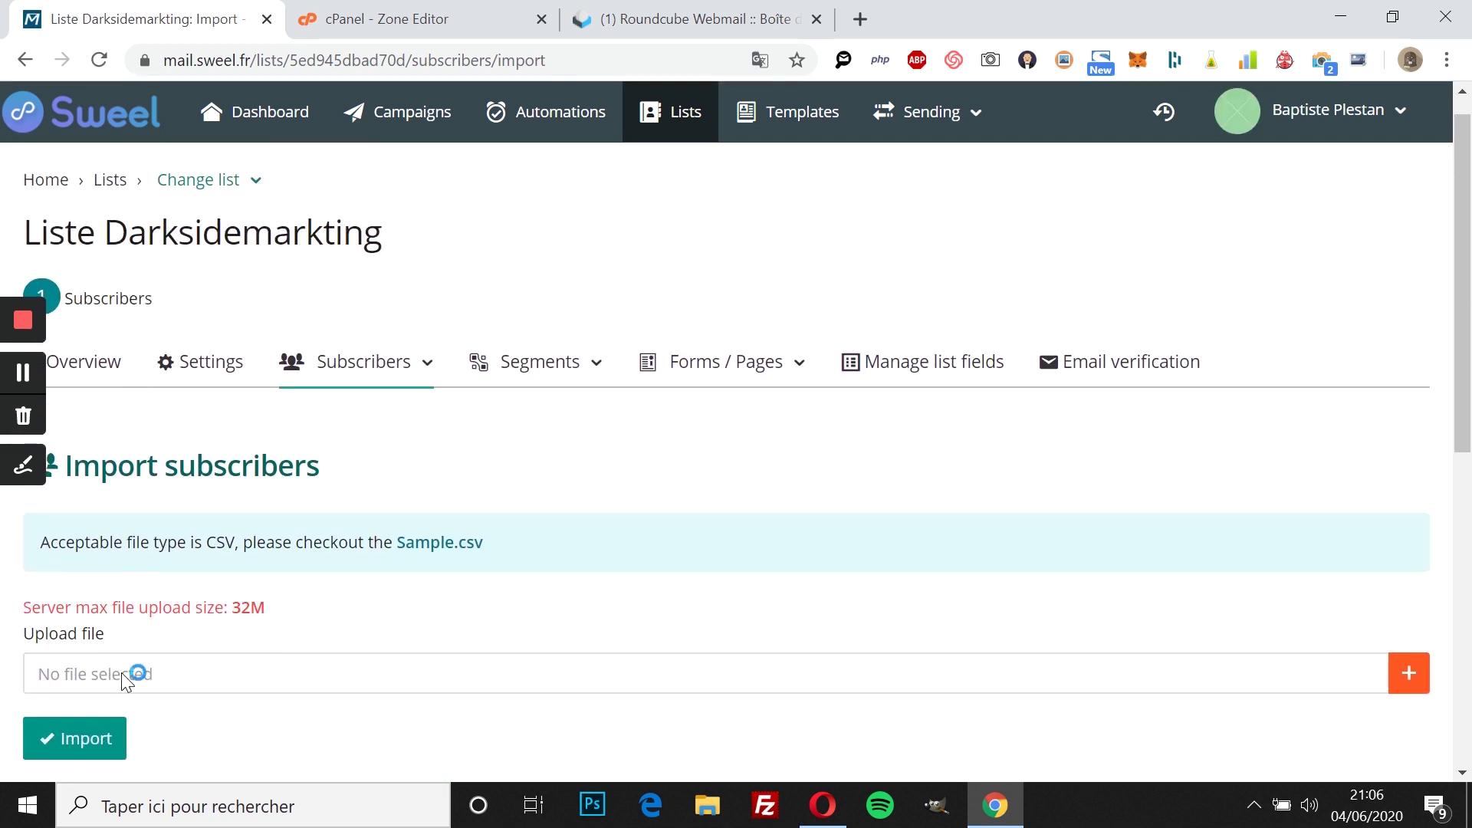
click(132, 672)
click(684, 521)
scroll(474, 576, down, 7)
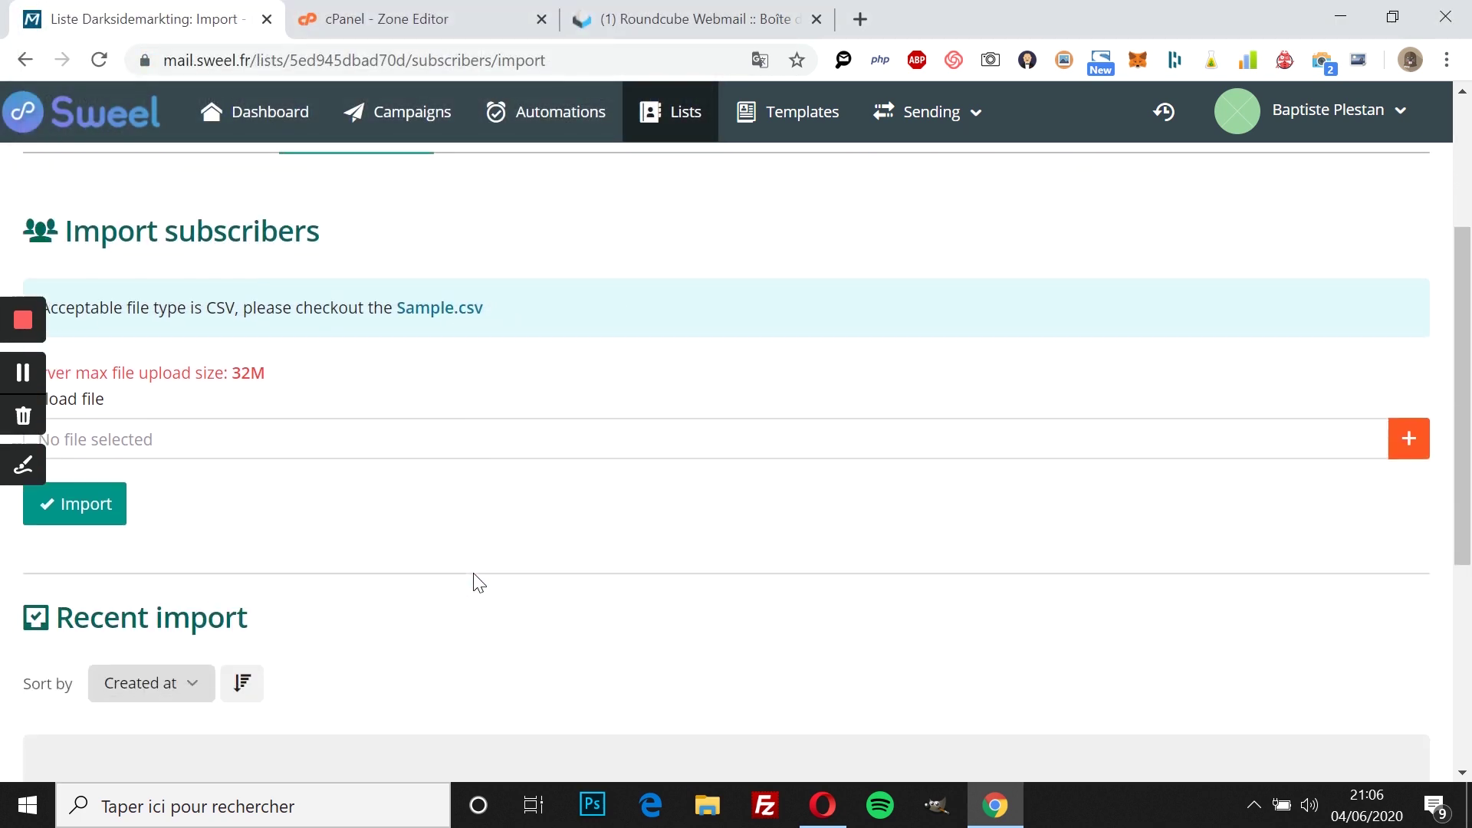
scroll(474, 576, up, 5)
scroll(473, 579, up, 3)
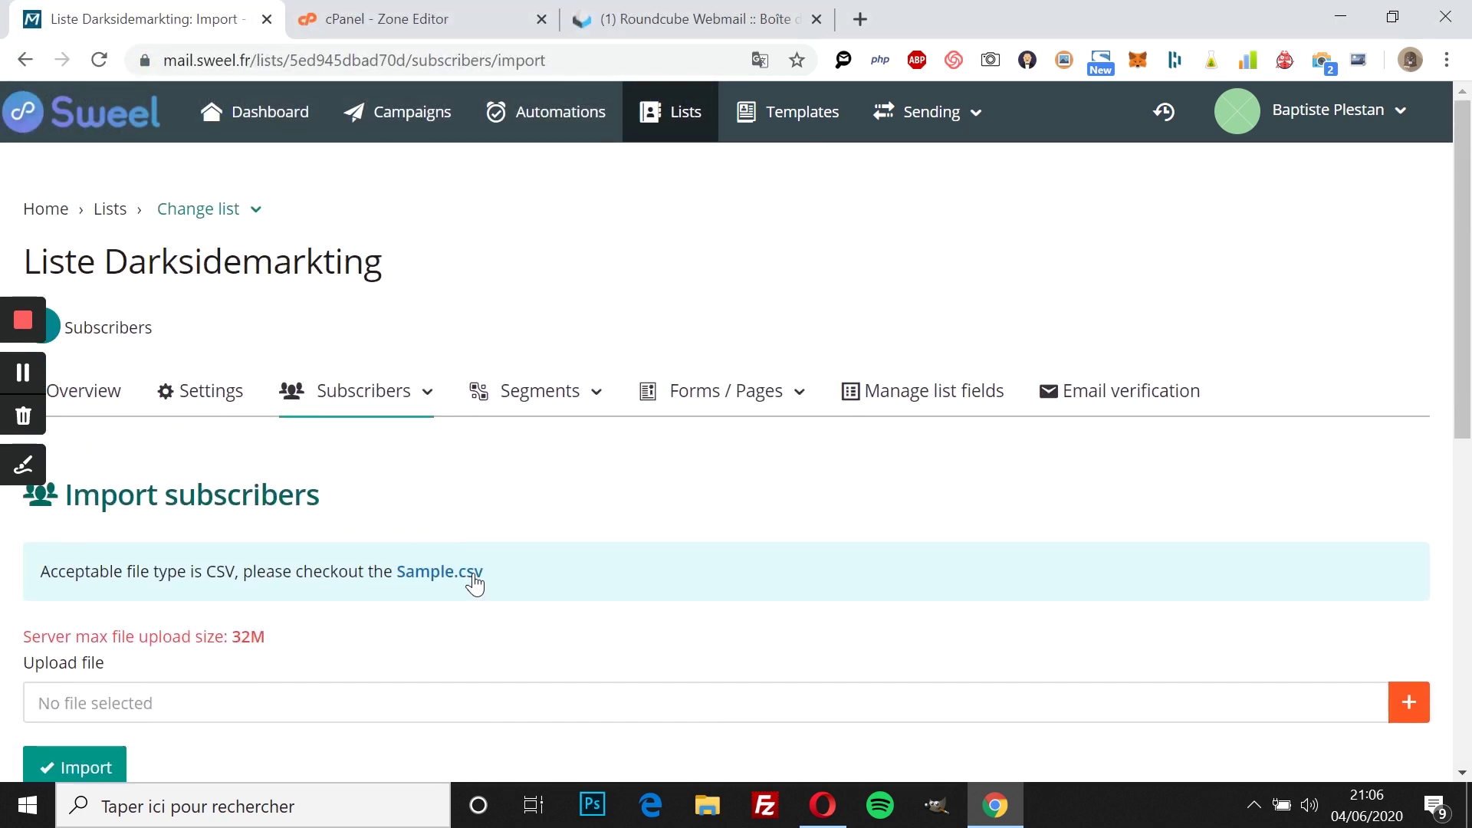
scroll(473, 581, down, 2)
scroll(374, 648, up, 1)
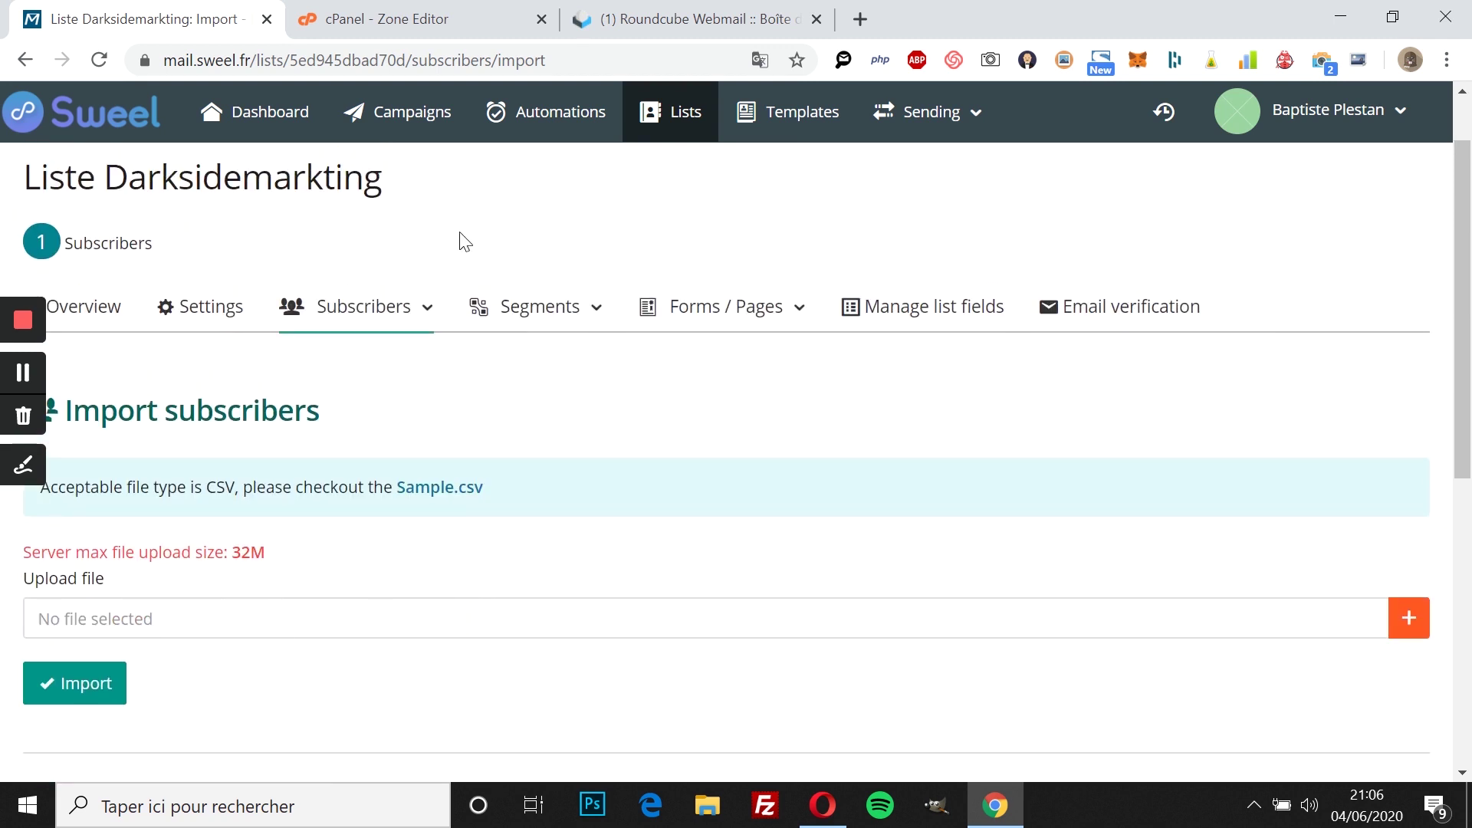
Step: Browse the list's Subscribers, Segments and Forms / Pages menus, then close them
click(407, 314)
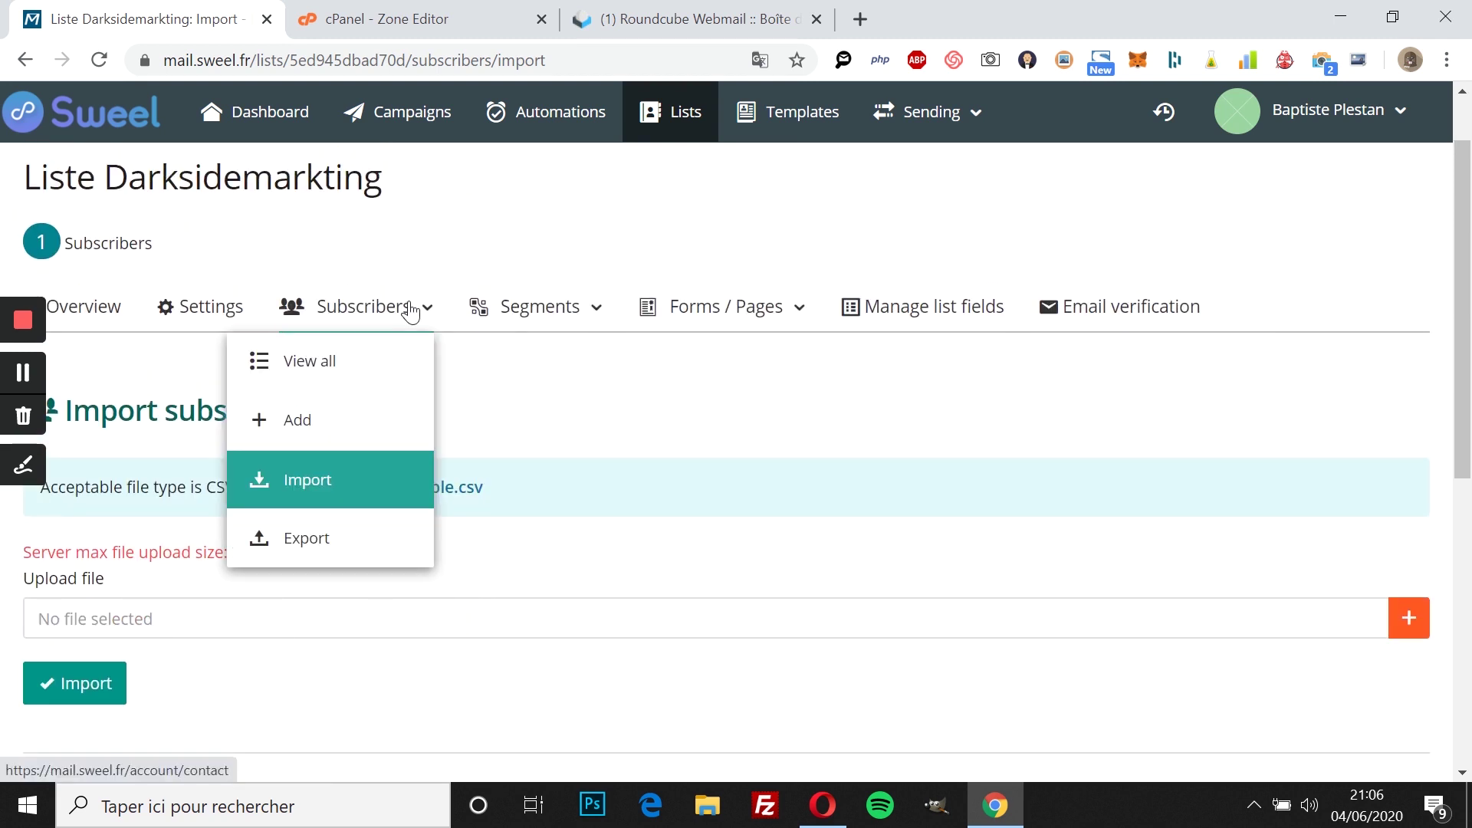
click(581, 384)
click(527, 322)
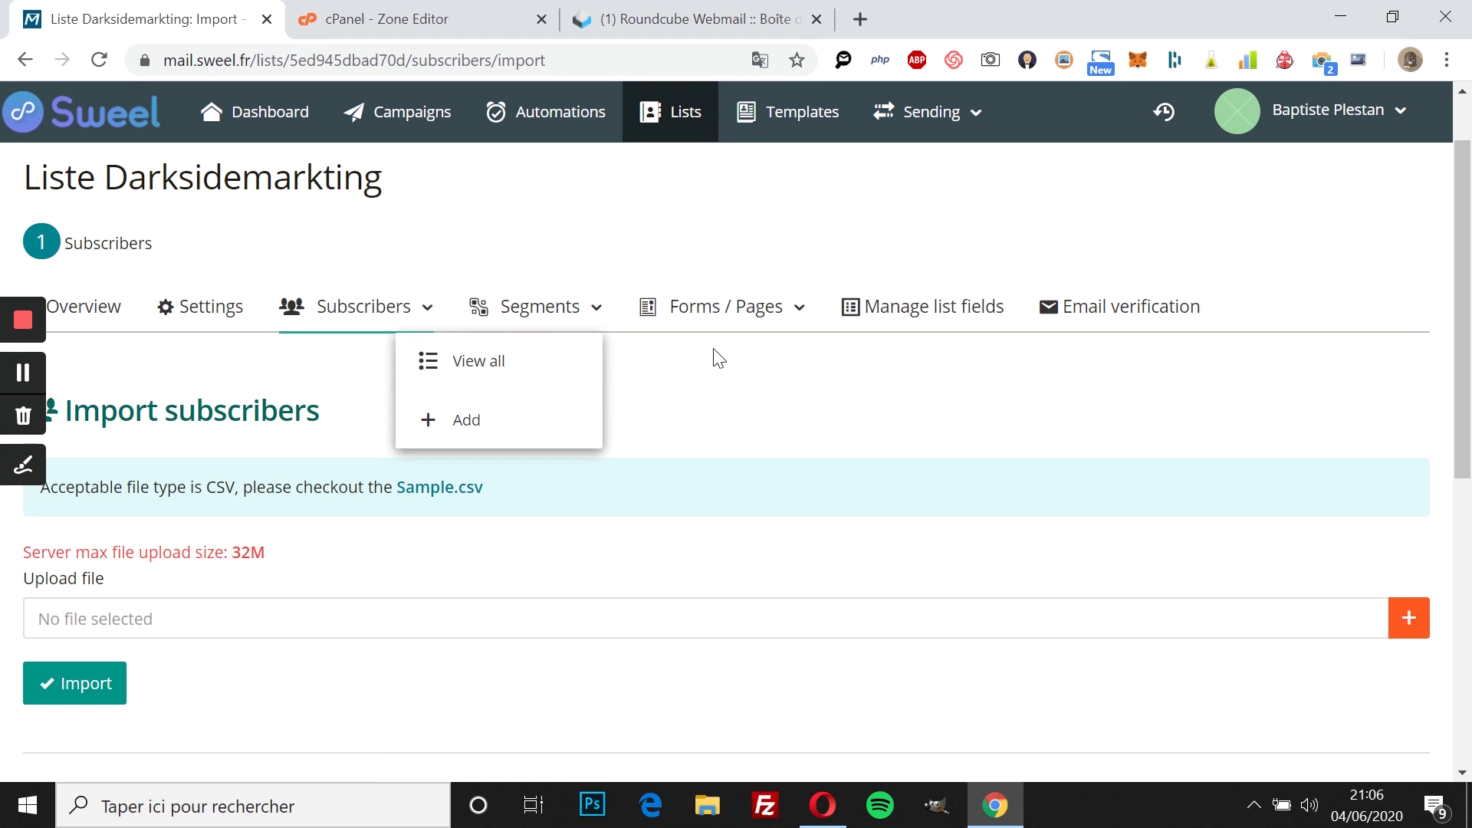
click(746, 329)
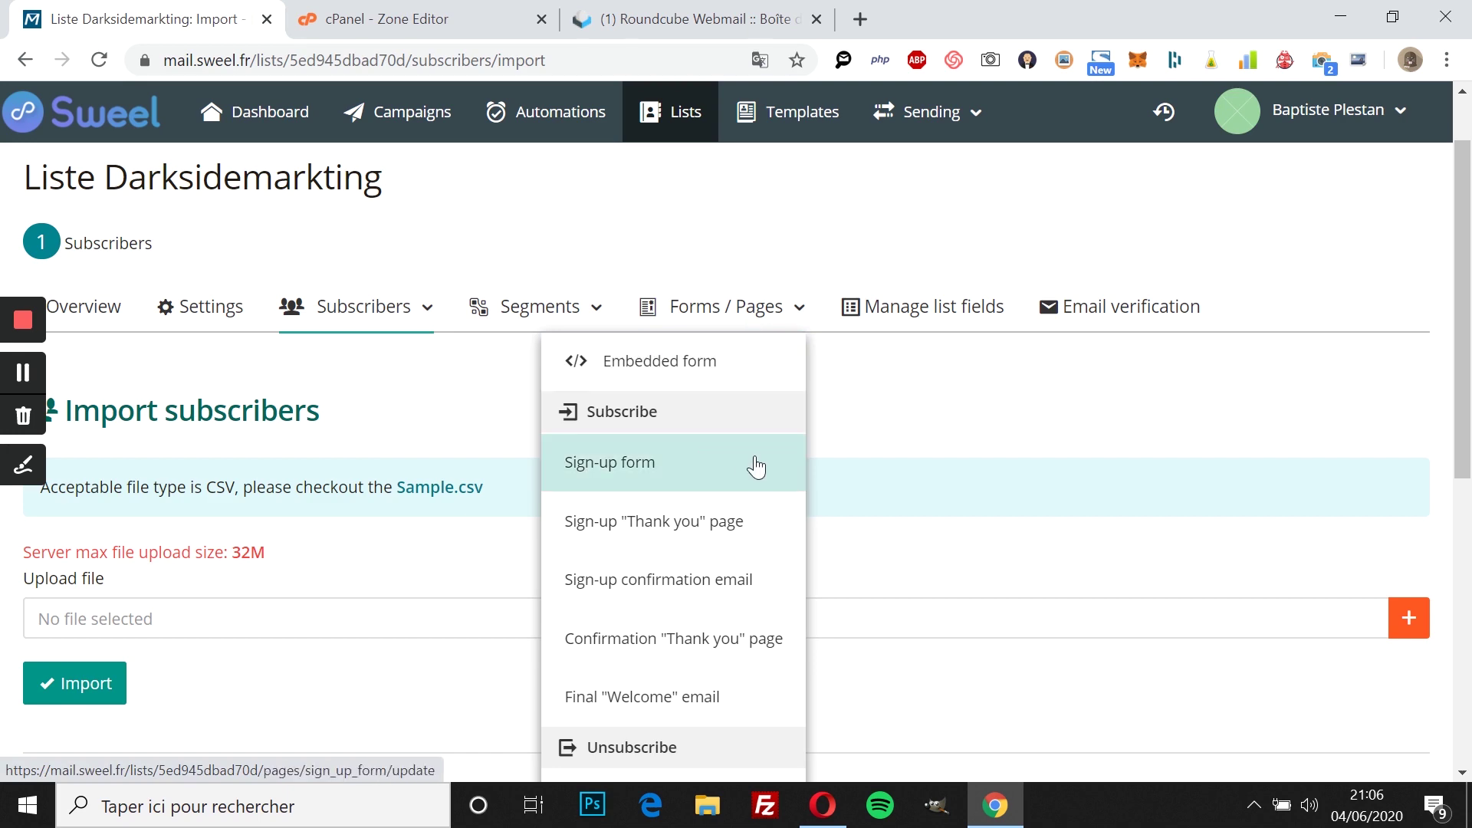
scroll(755, 465, down, 4)
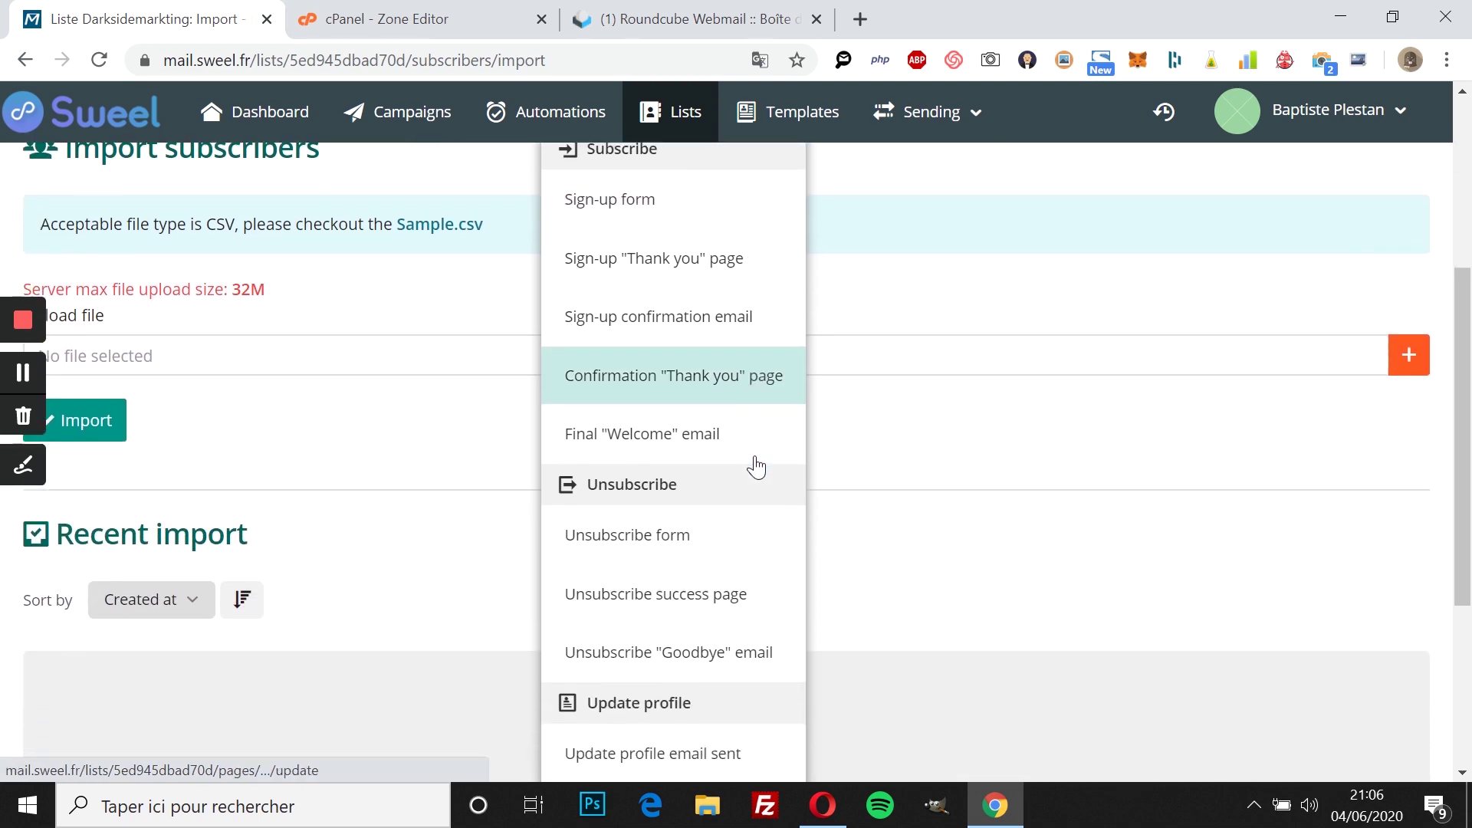
scroll(756, 465, down, 2)
scroll(758, 465, up, 7)
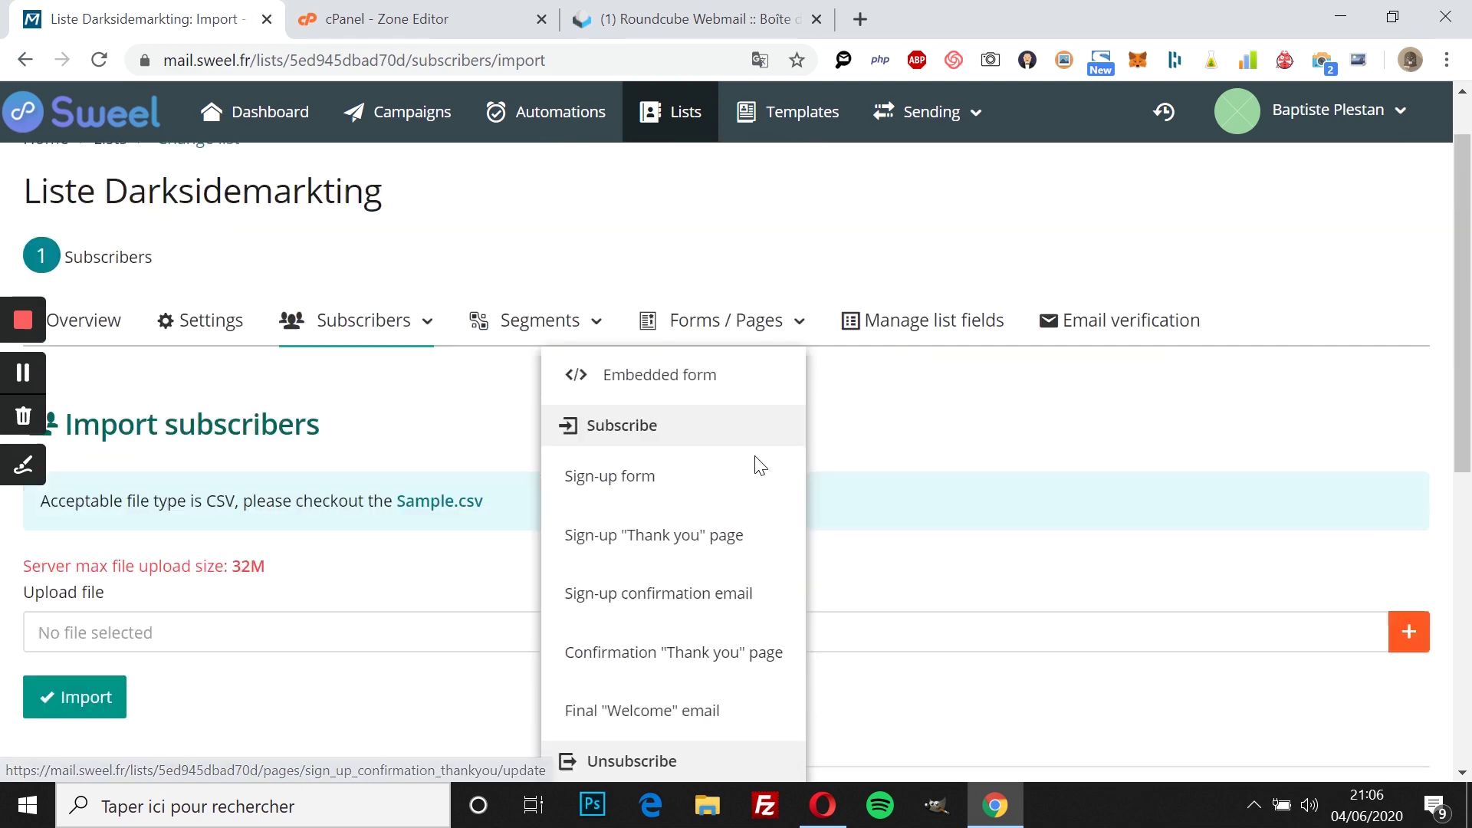
scroll(758, 465, down, 9)
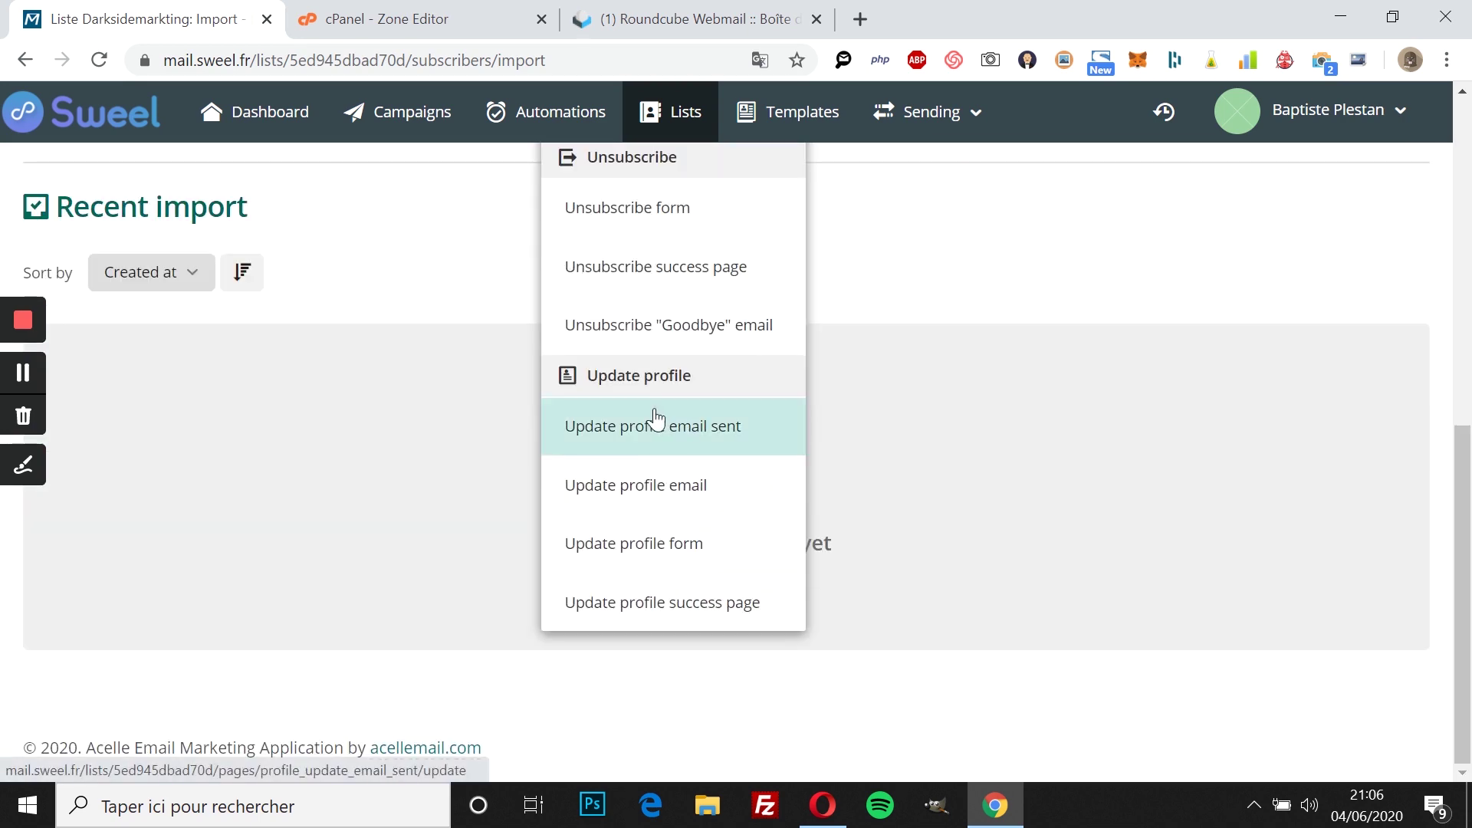
scroll(664, 622, up, 10)
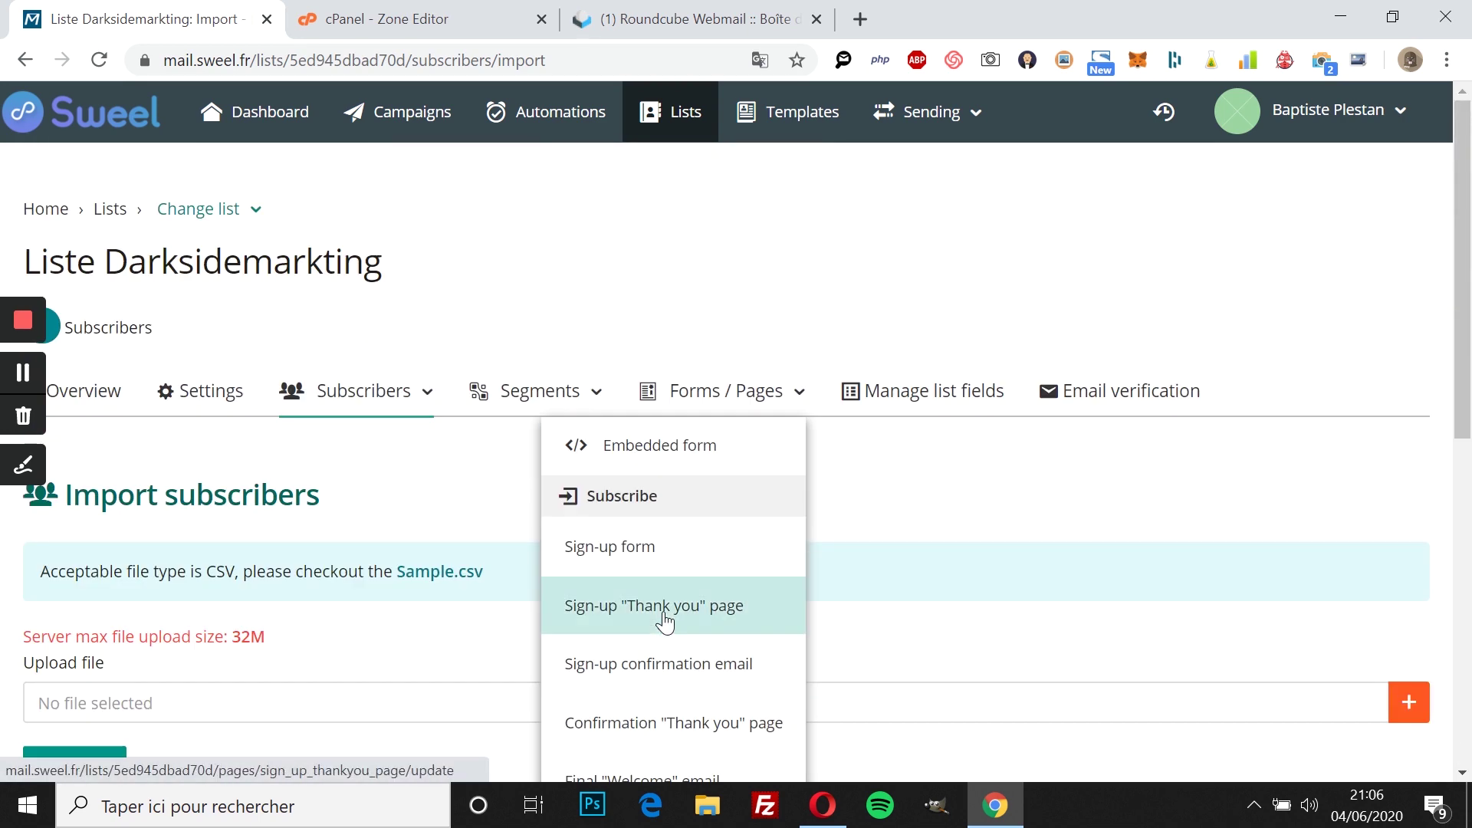
click(958, 458)
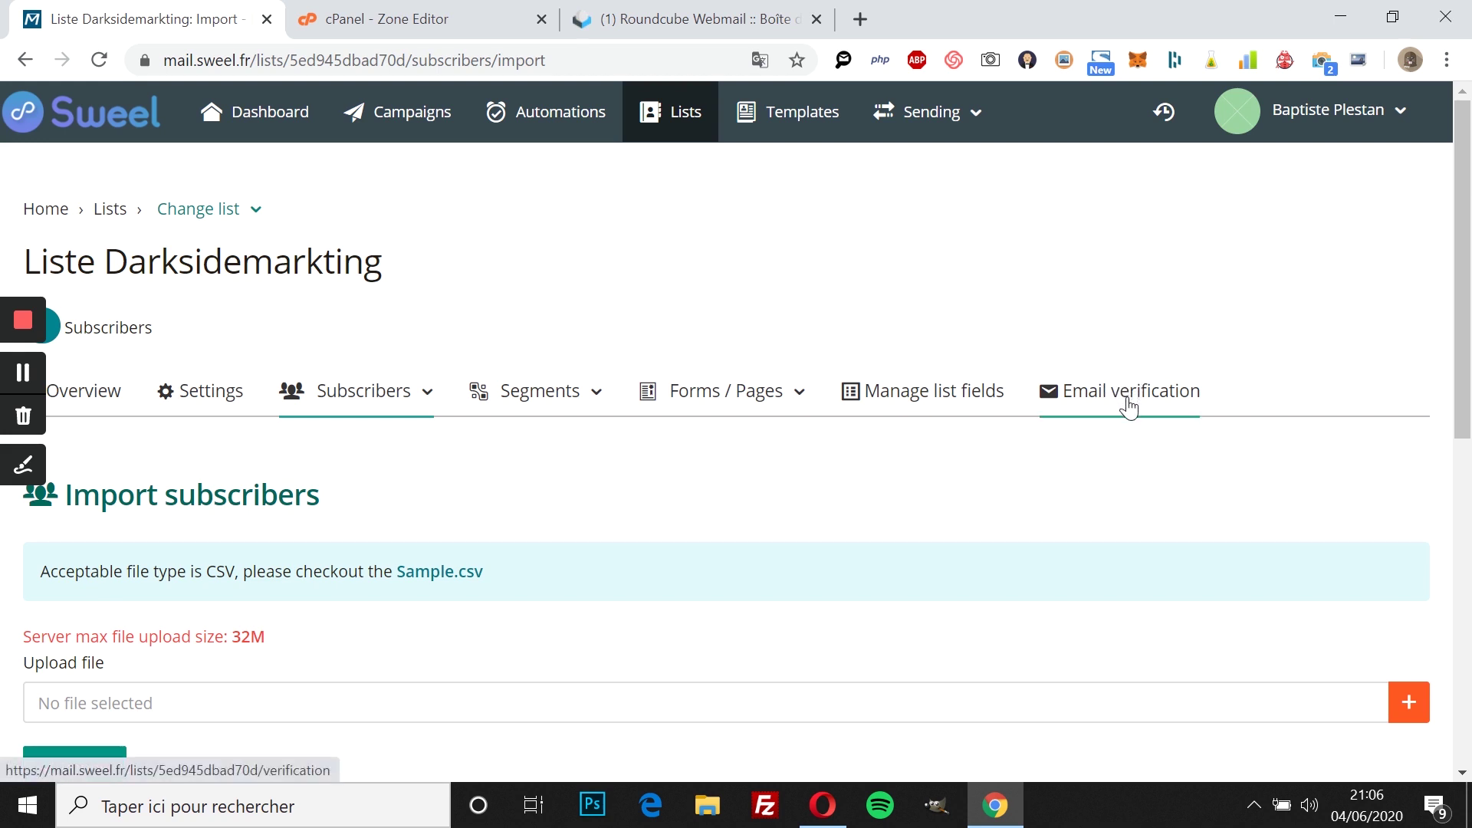
Step: Go to the Campaigns page from the top navigation
scroll(1012, 463, down, 3)
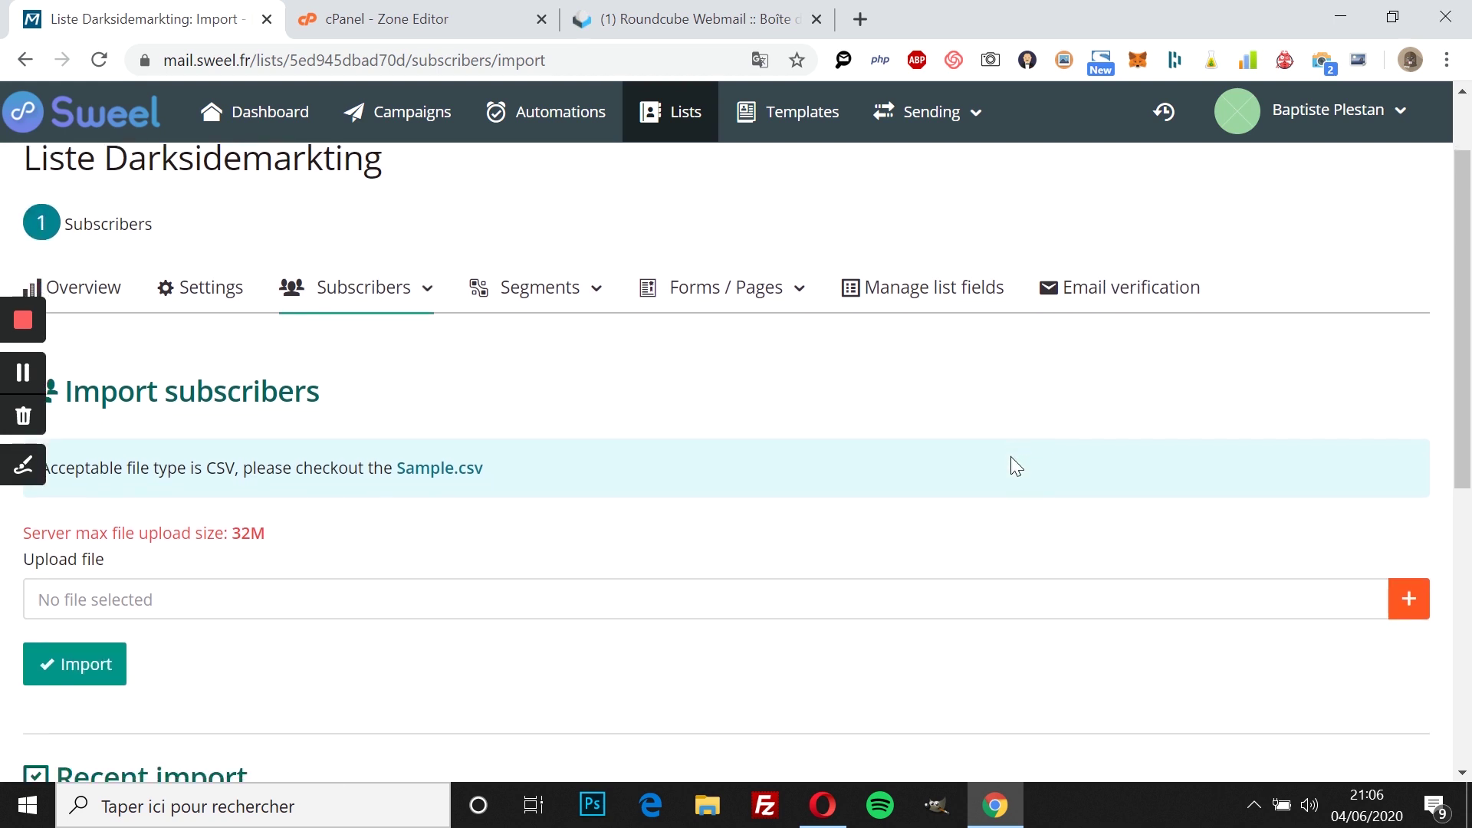
scroll(1015, 465, up, 3)
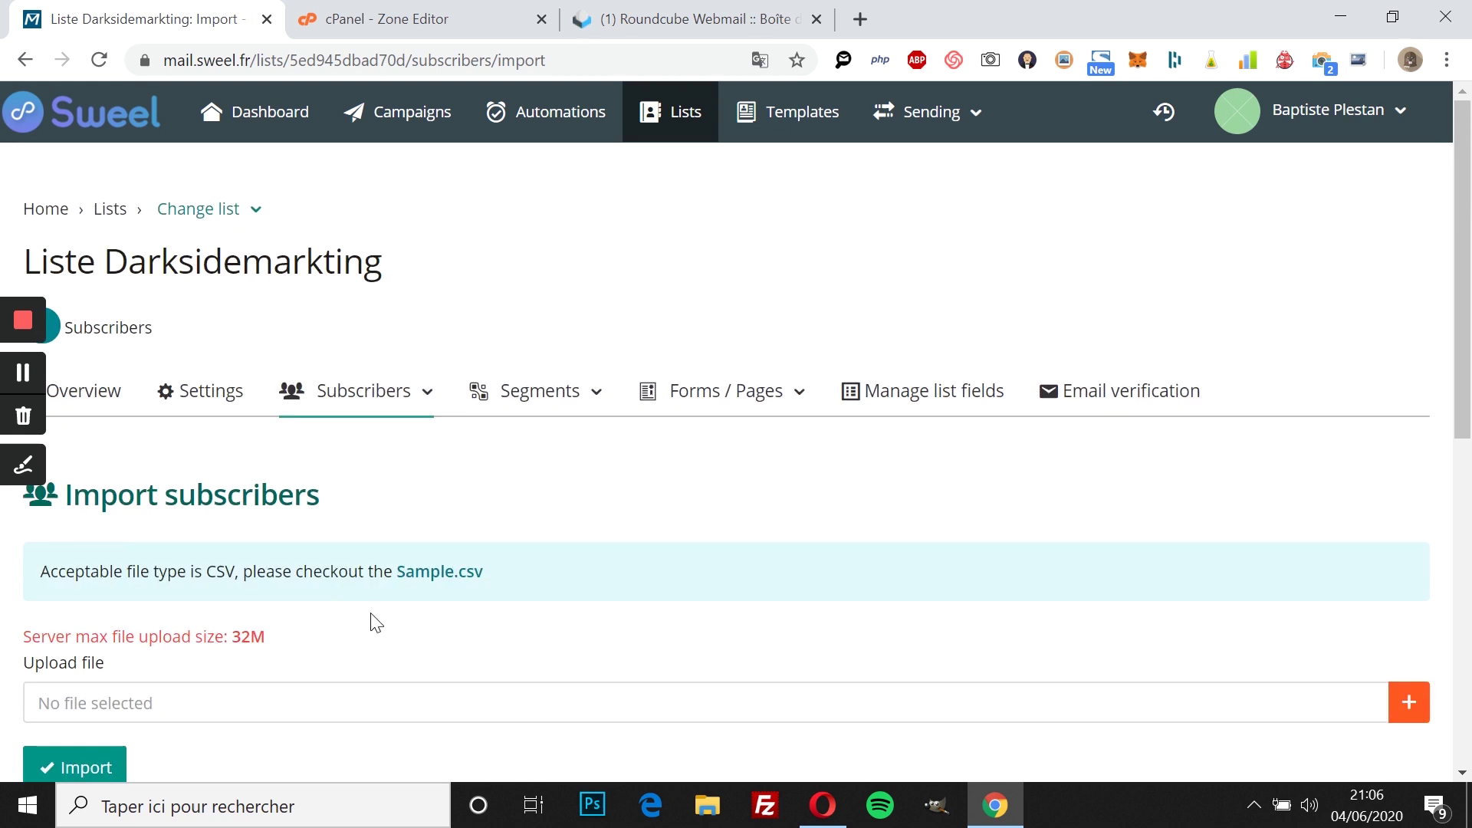
click(420, 141)
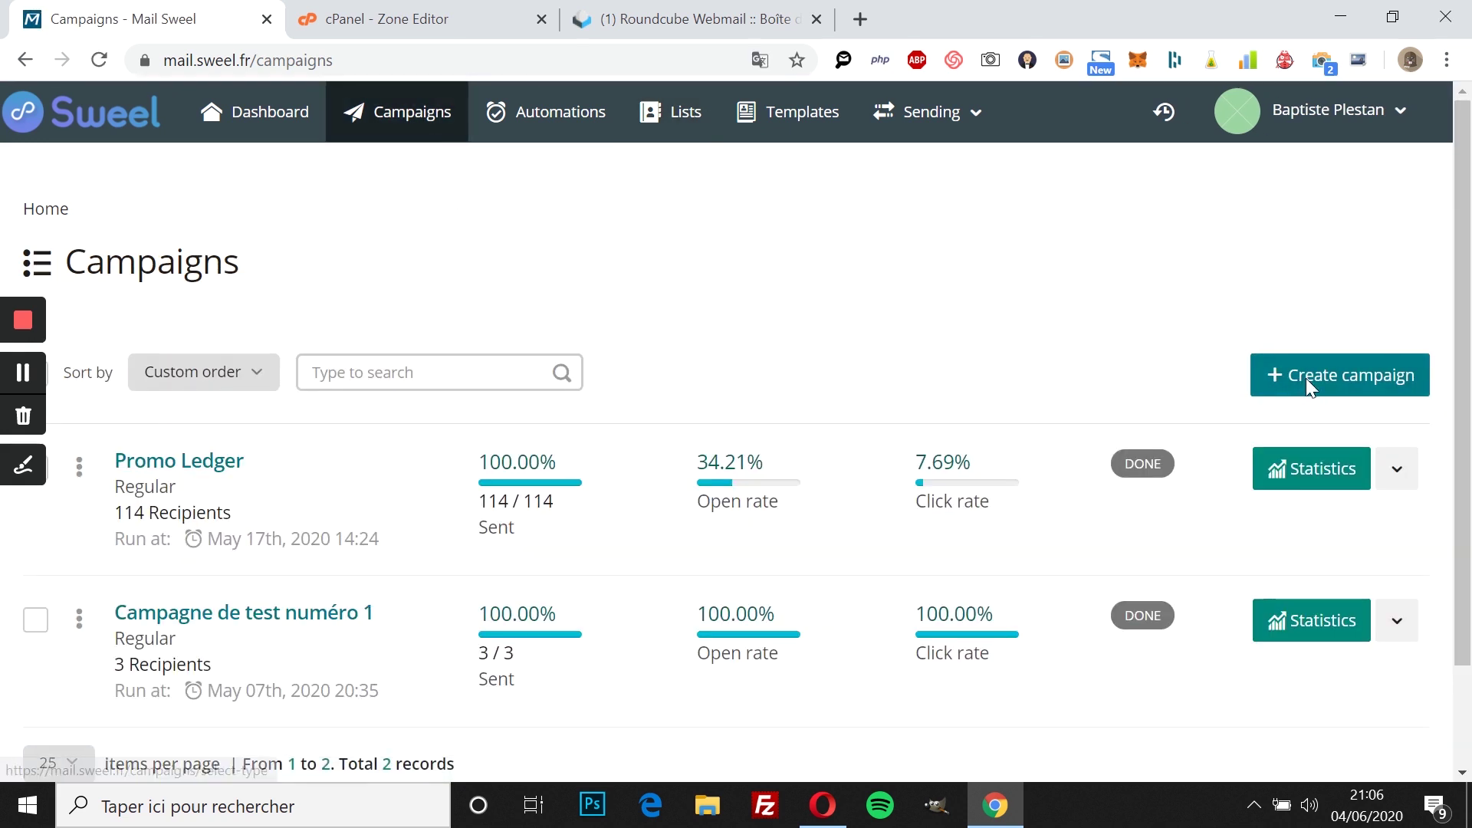
Step: Create a new plain-text campaign addressed to Liste Darksidemarkting
click(1305, 382)
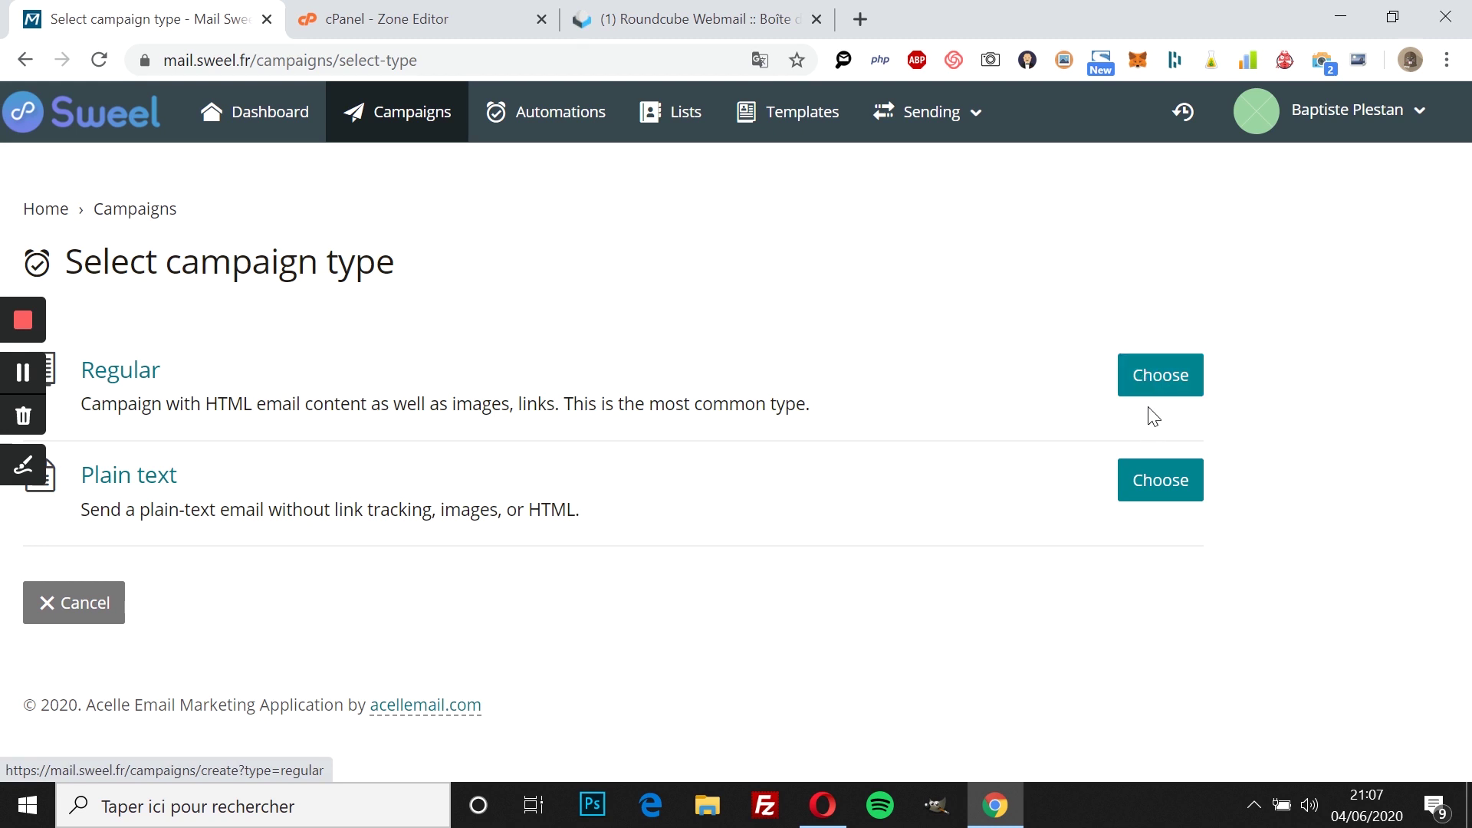
click(1149, 497)
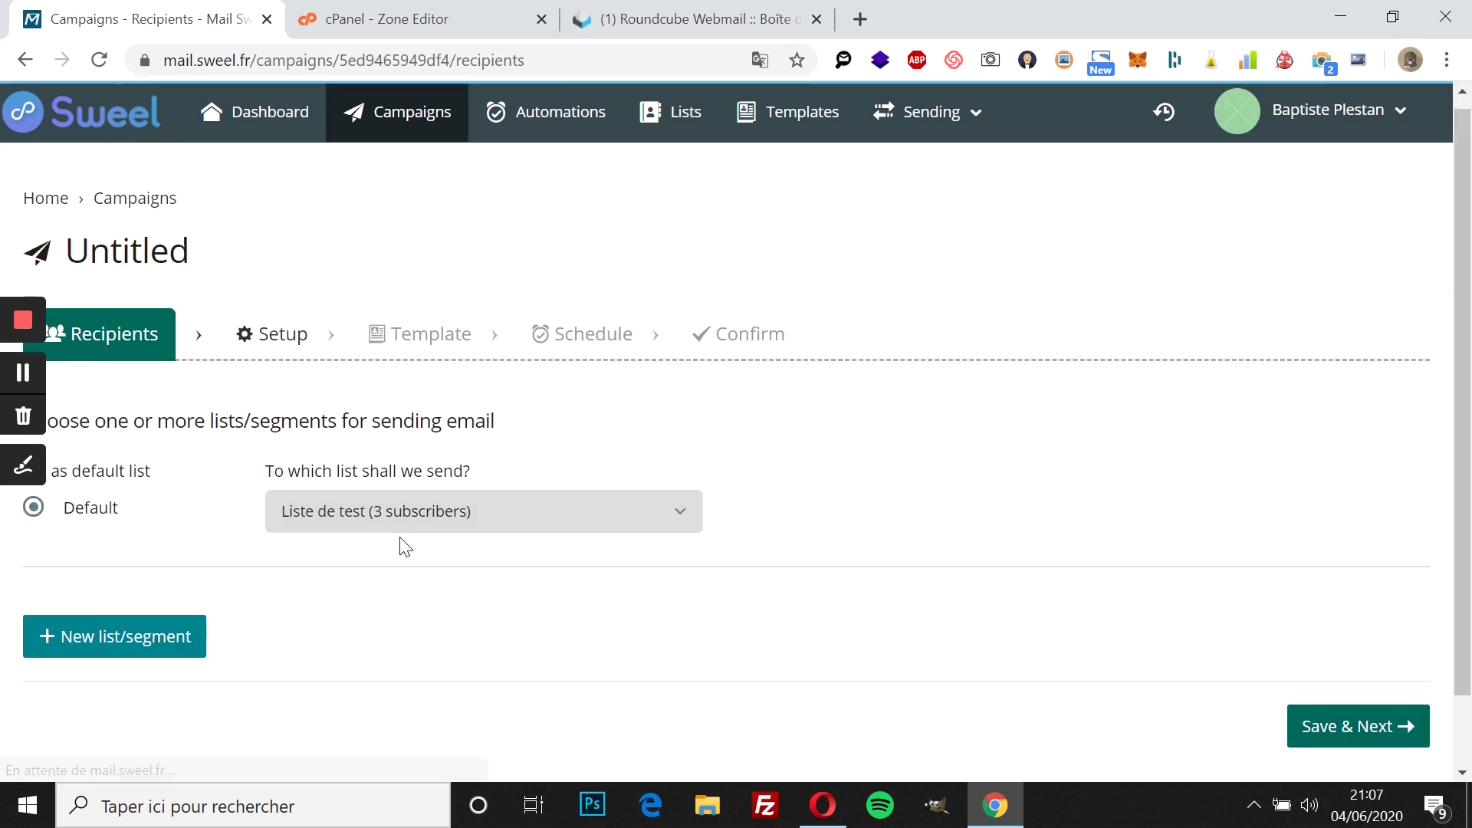
click(354, 520)
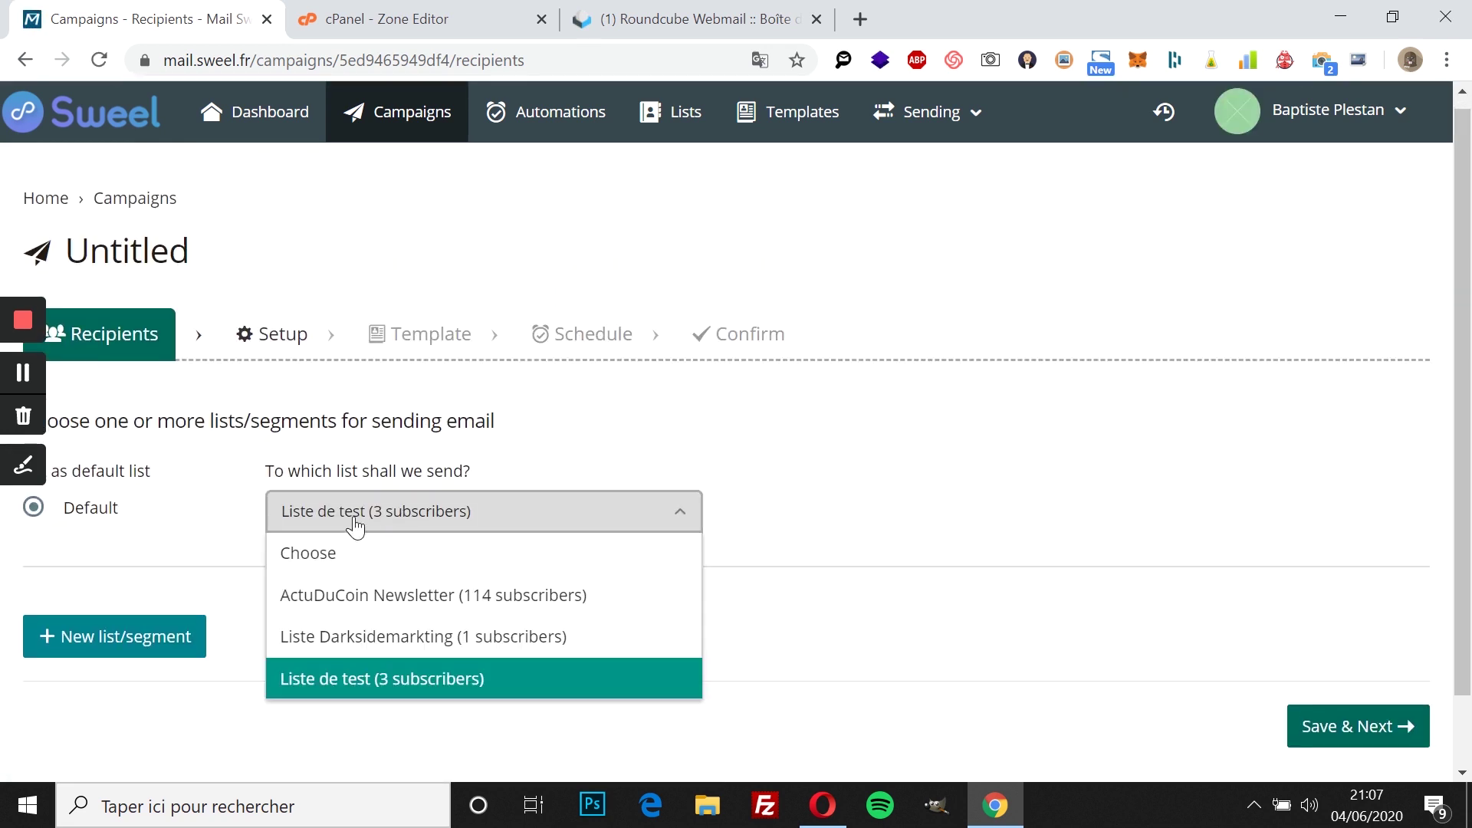
click(395, 642)
click(1394, 724)
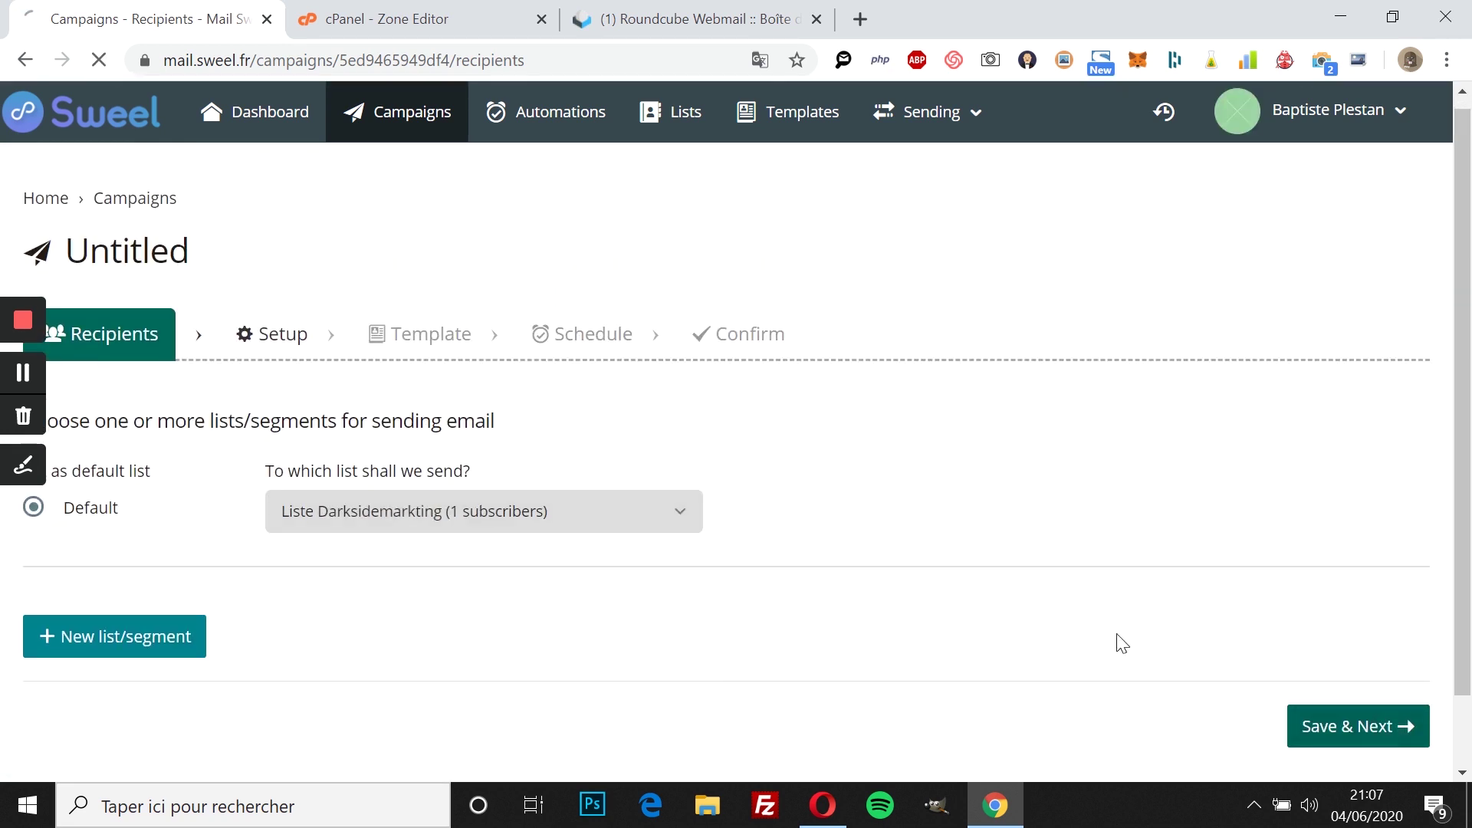
Step: Name the campaign 'Campagne de test n°1' with subject 'Test envoi email'
scroll(839, 560, down, 1)
scroll(595, 564, up, 1)
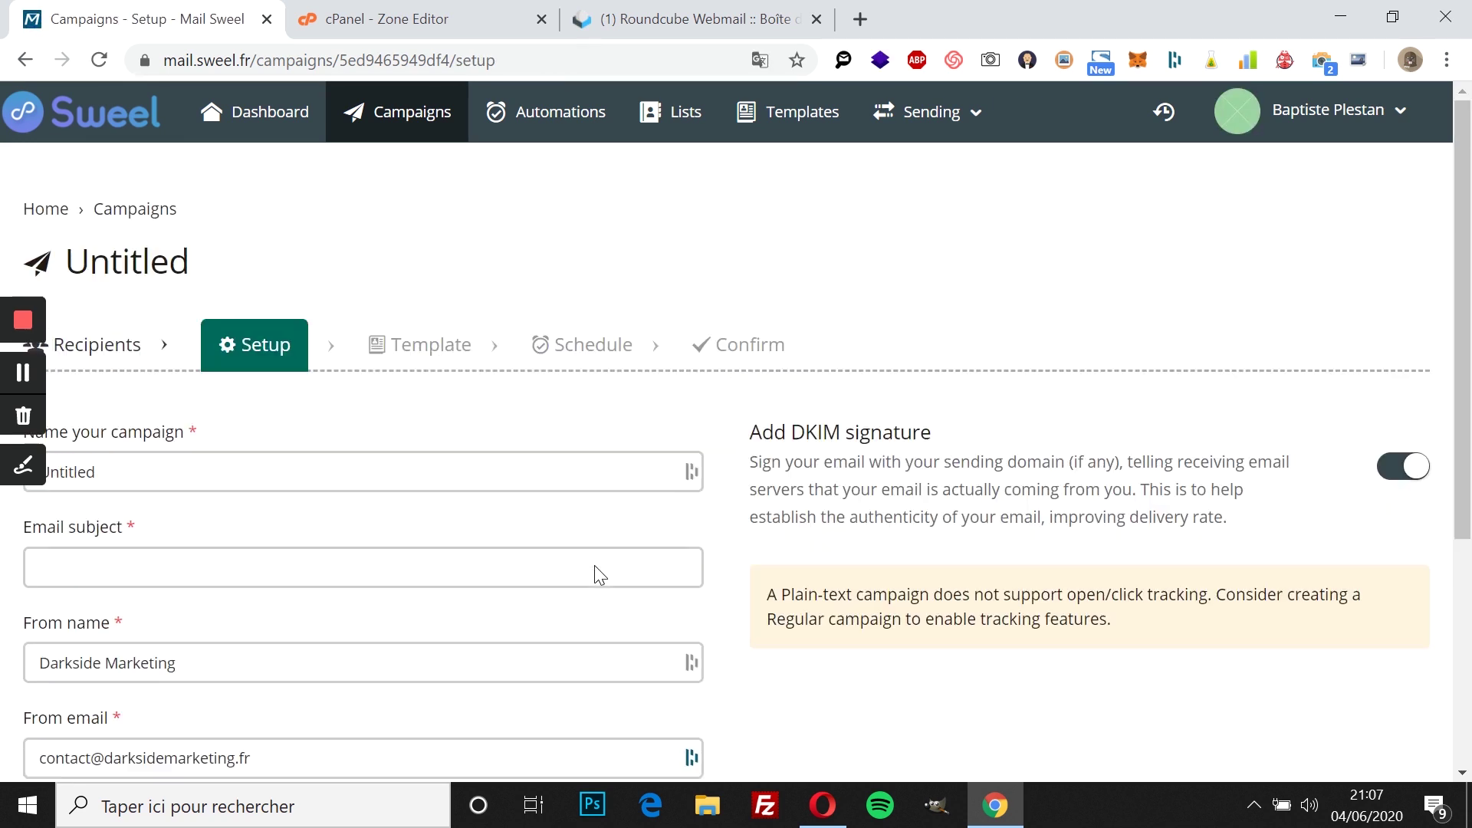
double_click(283, 470)
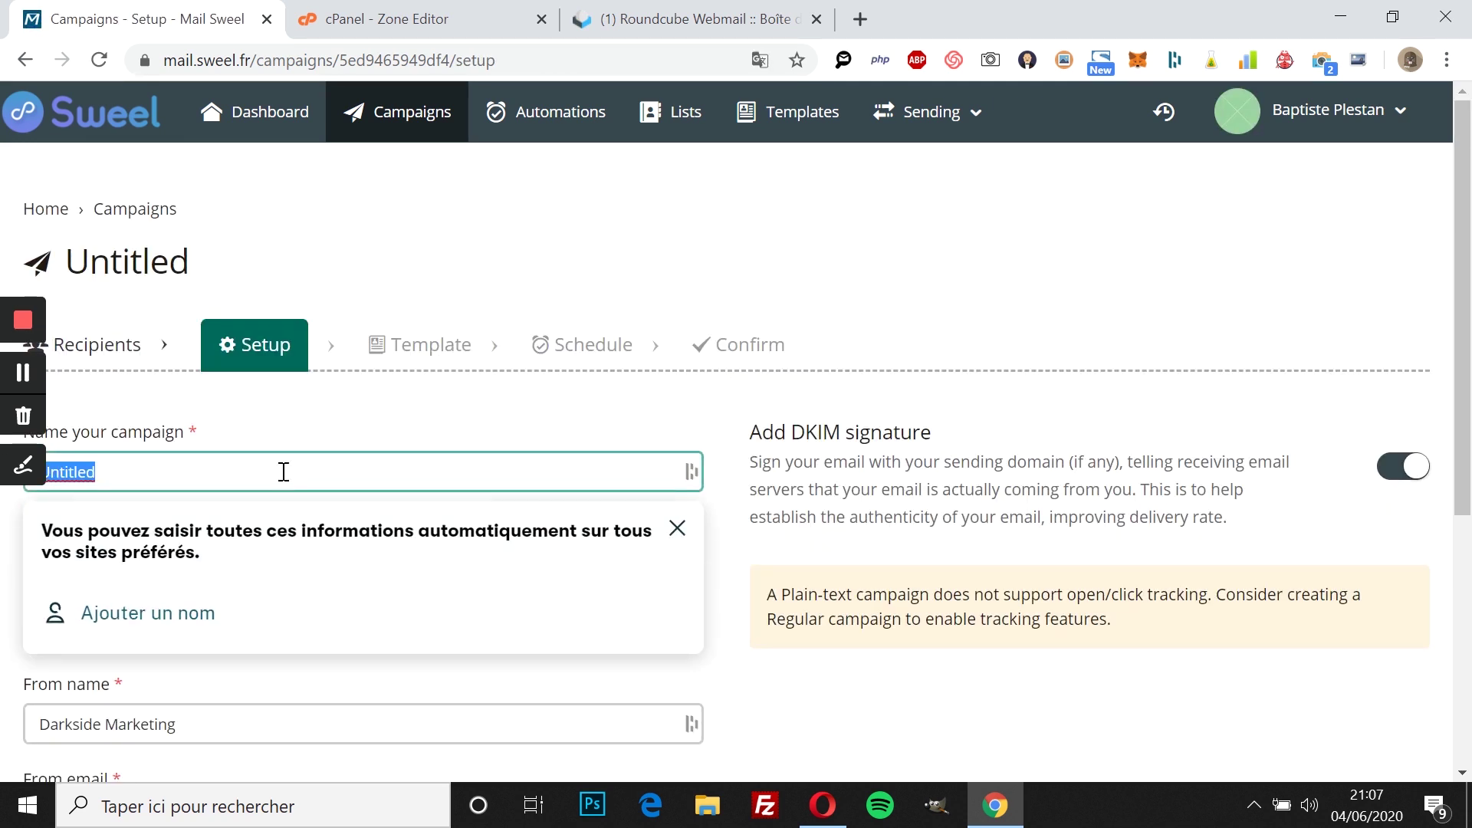
key(BackSpace)
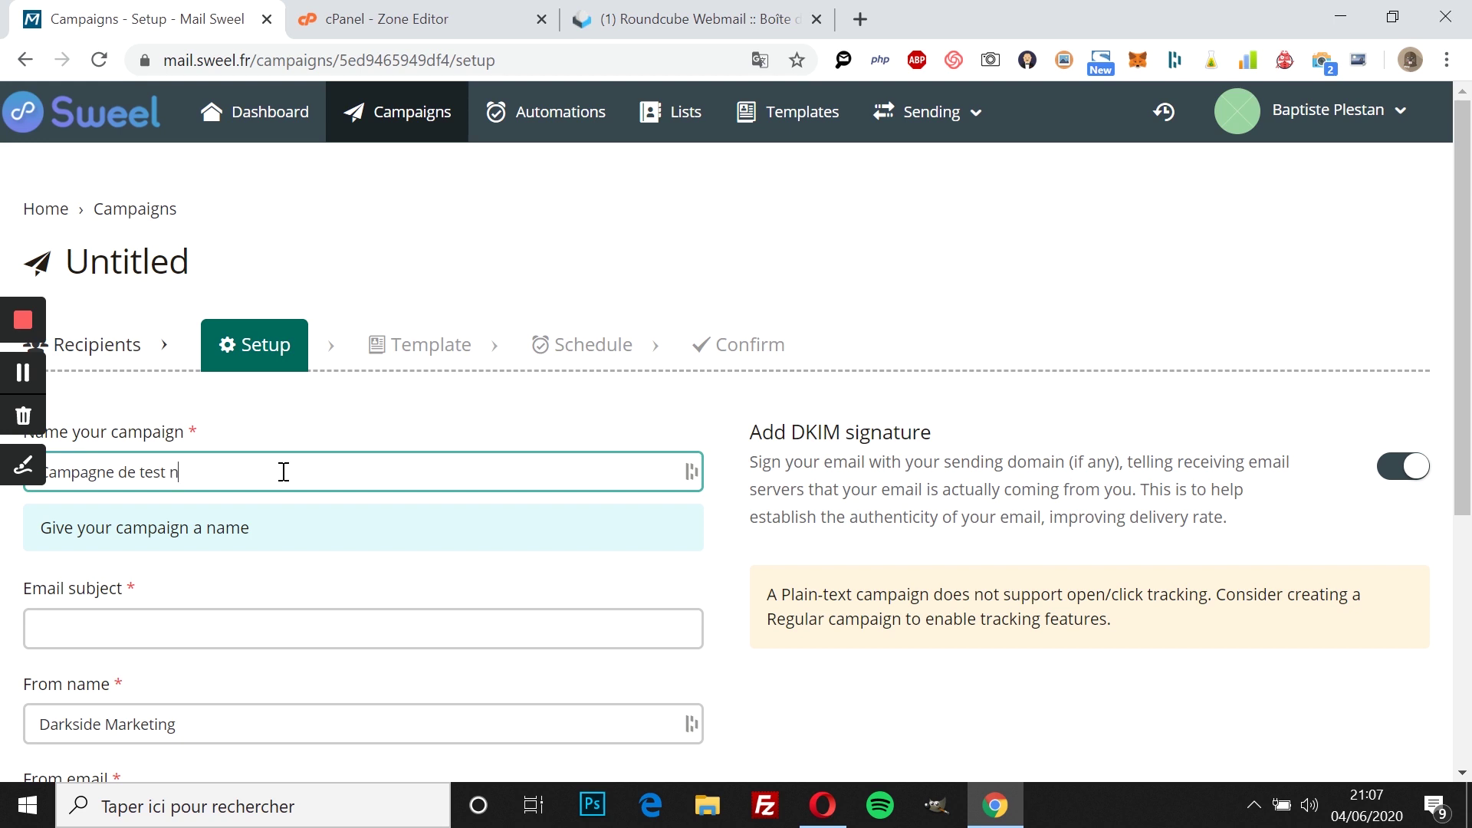
click(162, 626)
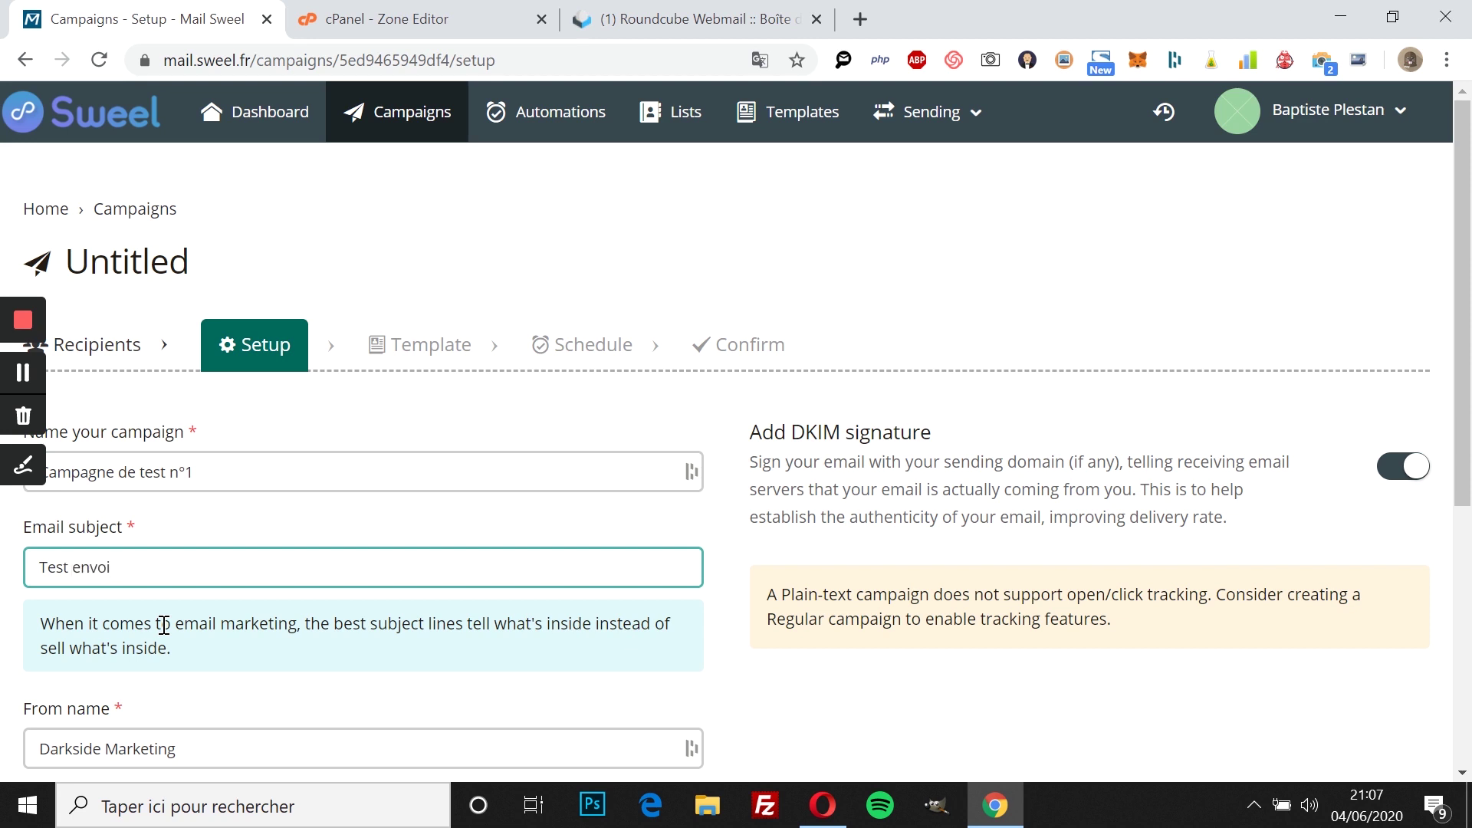
scroll(163, 626, down, 3)
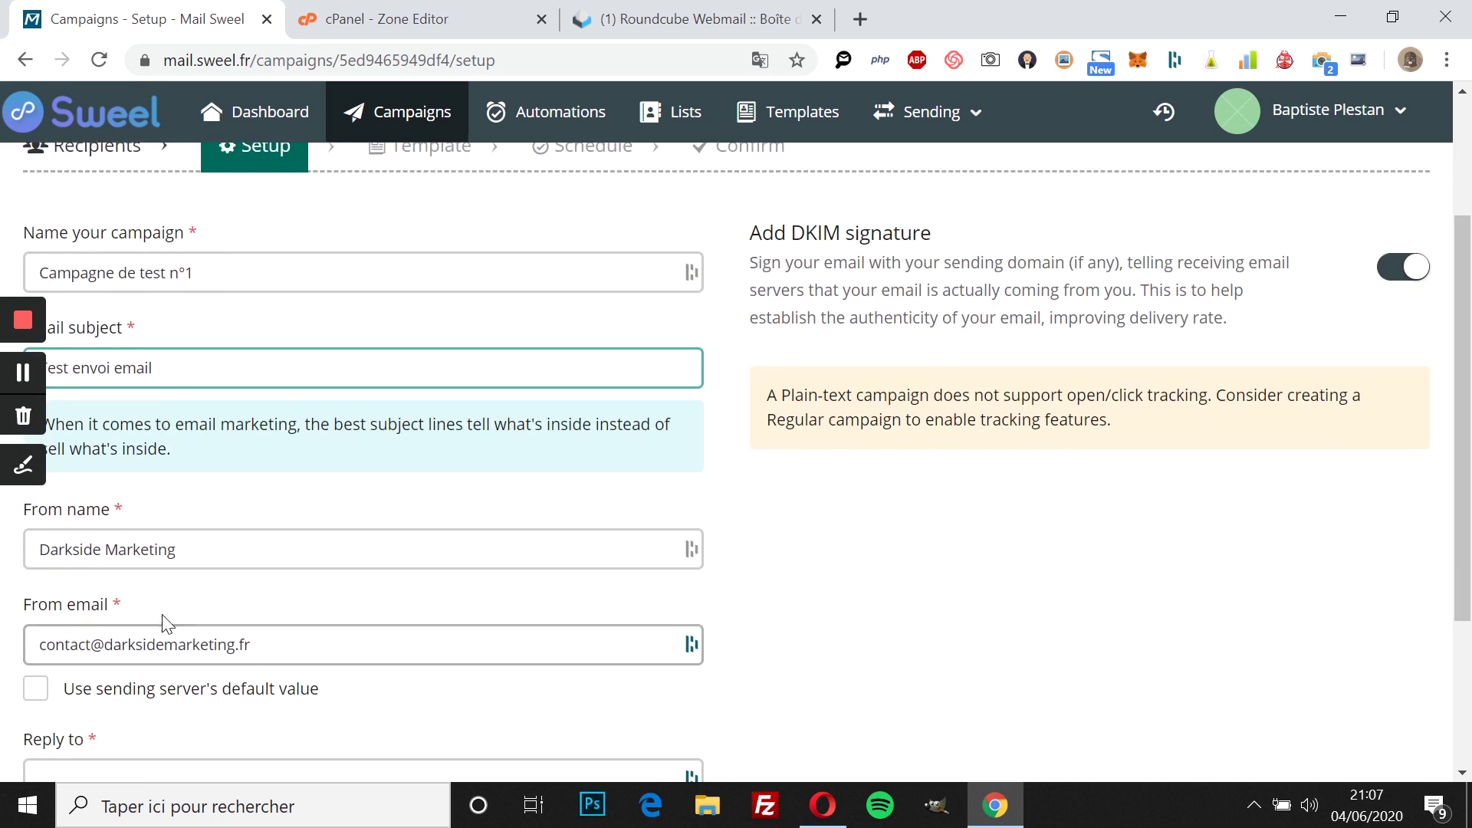
Step: Edit the sender's From name
triple_click(151, 509)
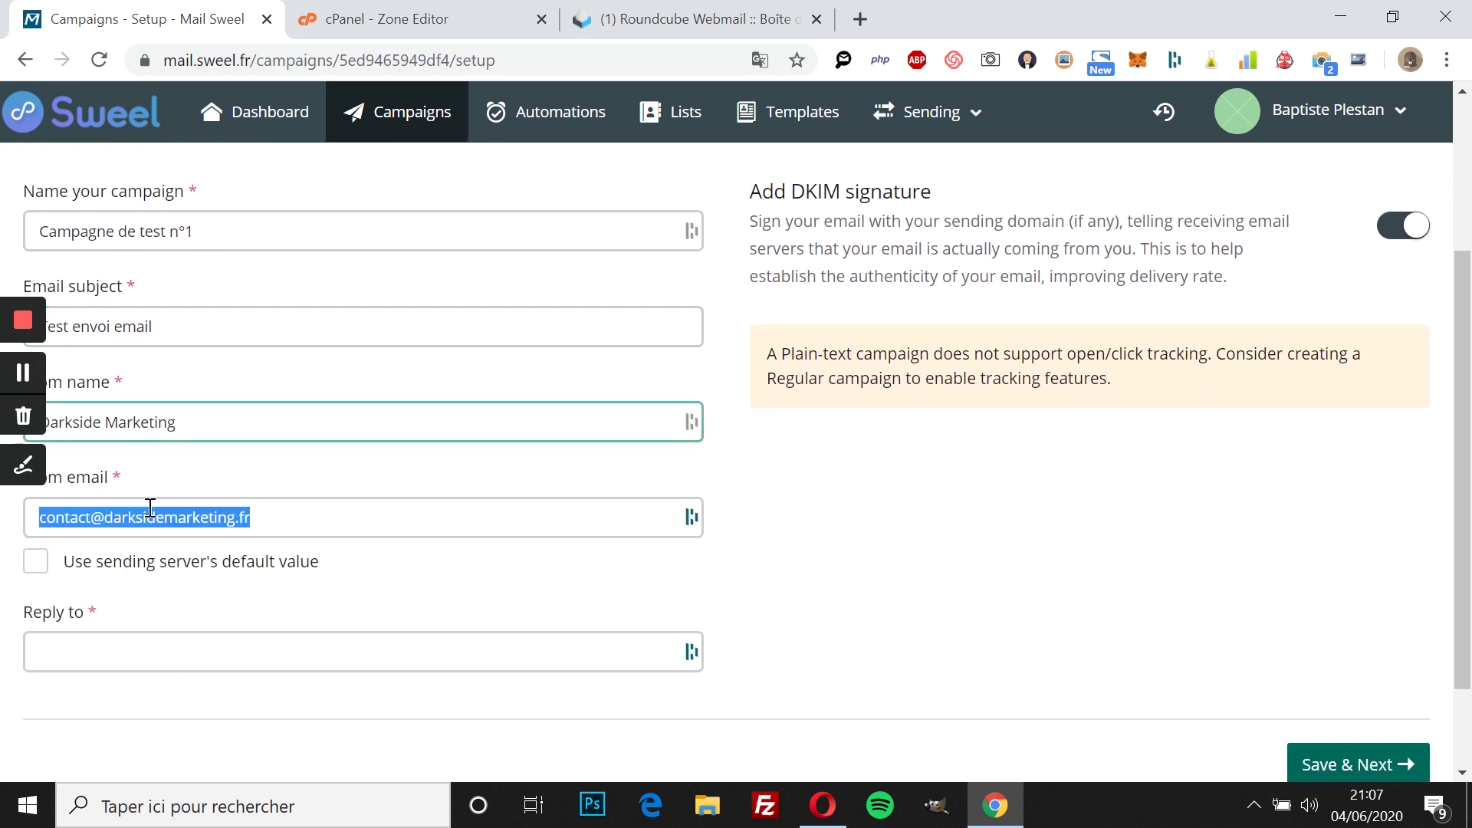
triple_click(168, 442)
click(197, 428)
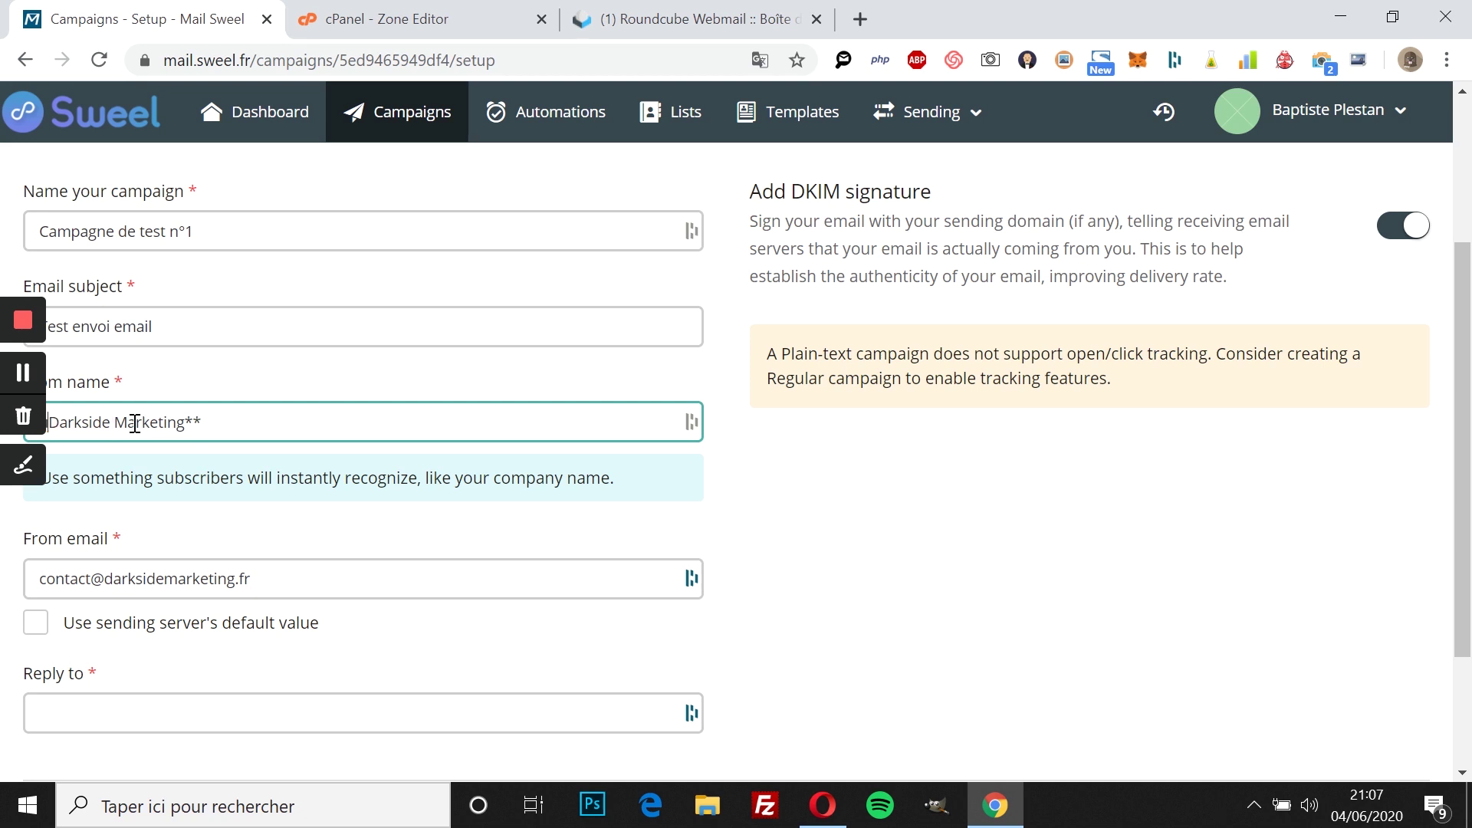
key(Home)
text(**)
scroll(134, 424, down, 1)
scroll(135, 423, down, 1)
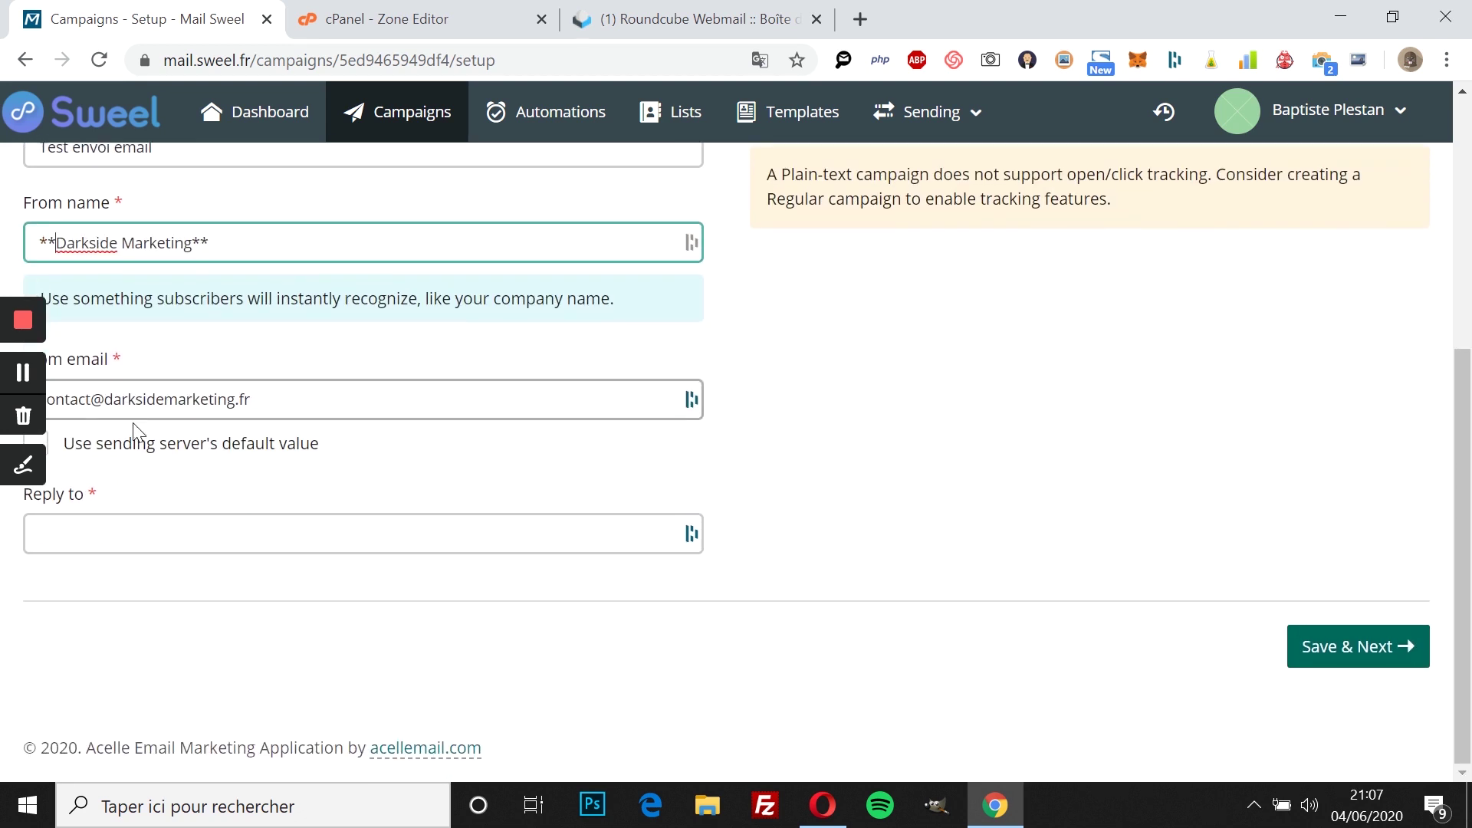
scroll(135, 425, up, 2)
Step: Set the reply-to to the company contact address at darksidemarketing.fr
click(207, 661)
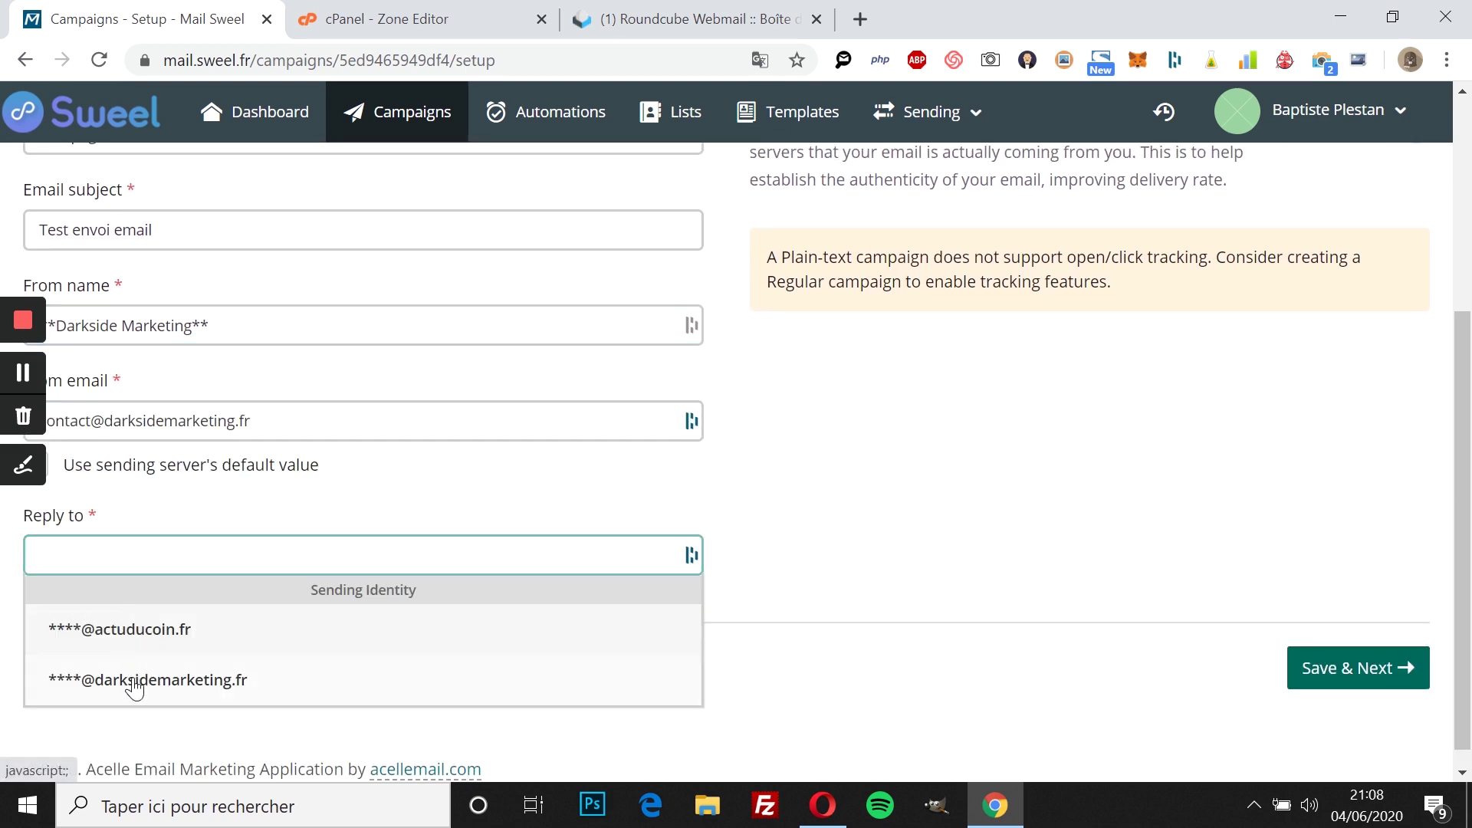
click(131, 681)
click(39, 559)
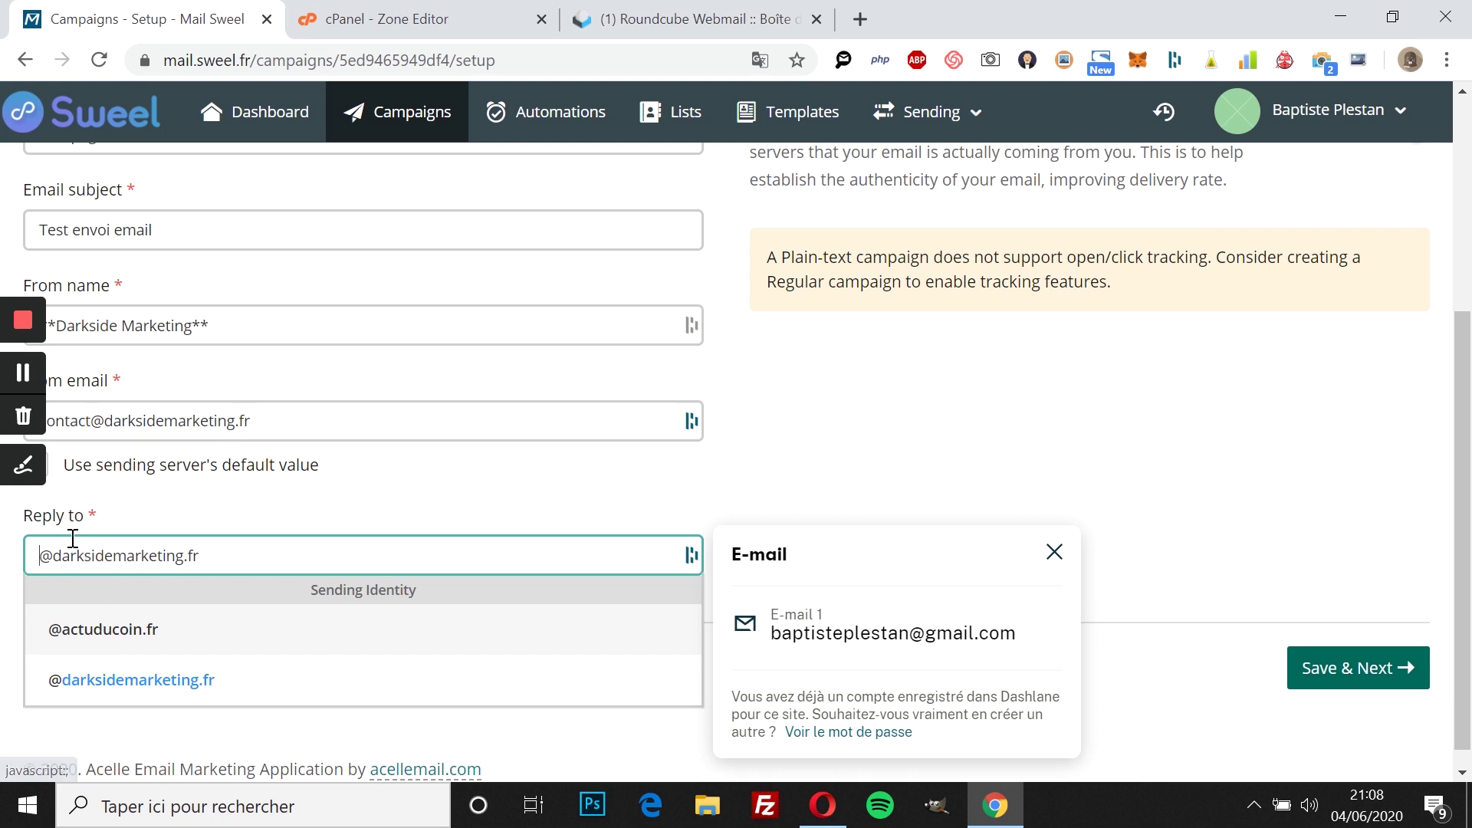
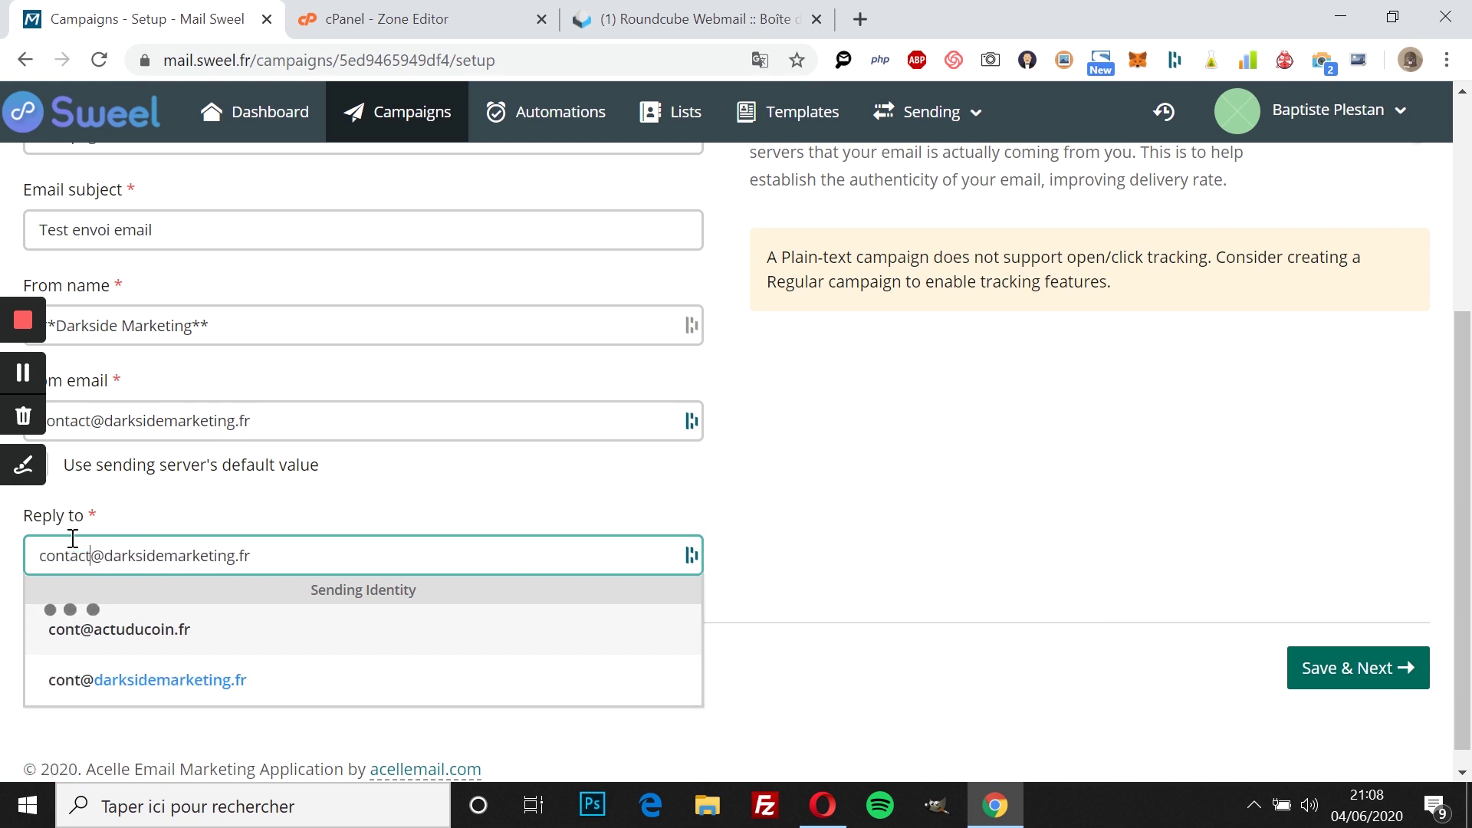
click(894, 505)
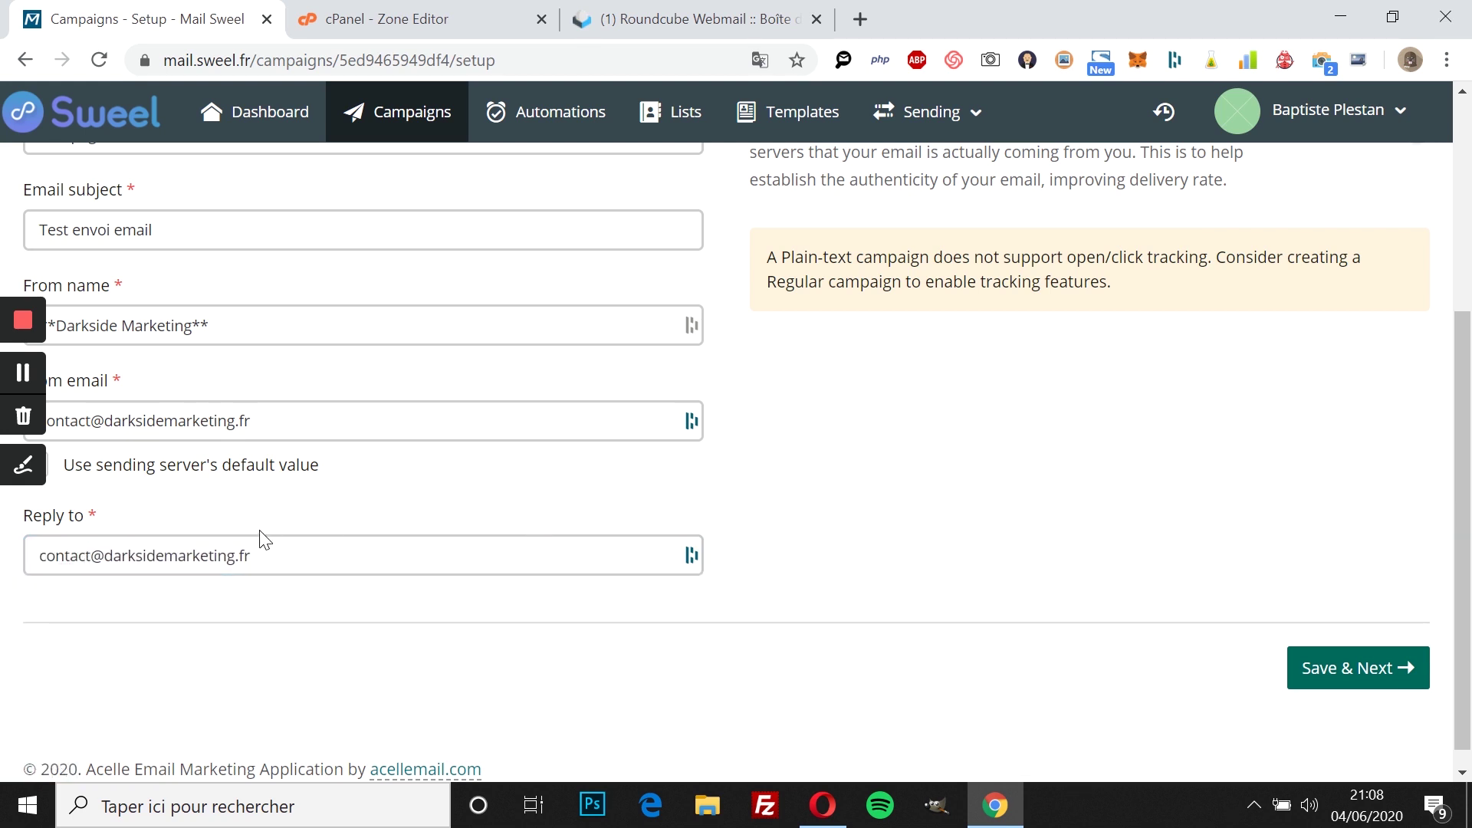
scroll(305, 540, up, 1)
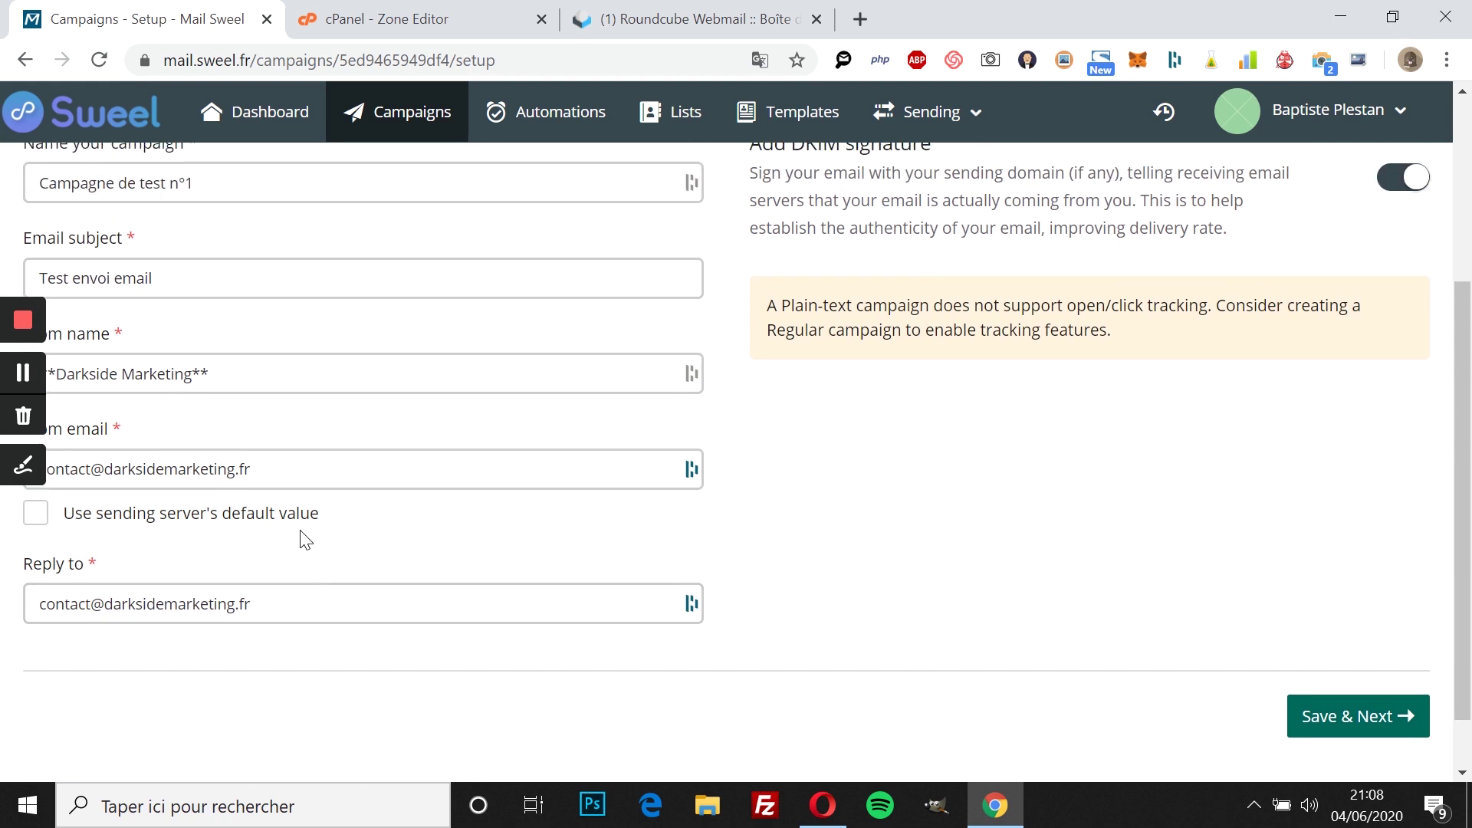
scroll(305, 540, down, 1)
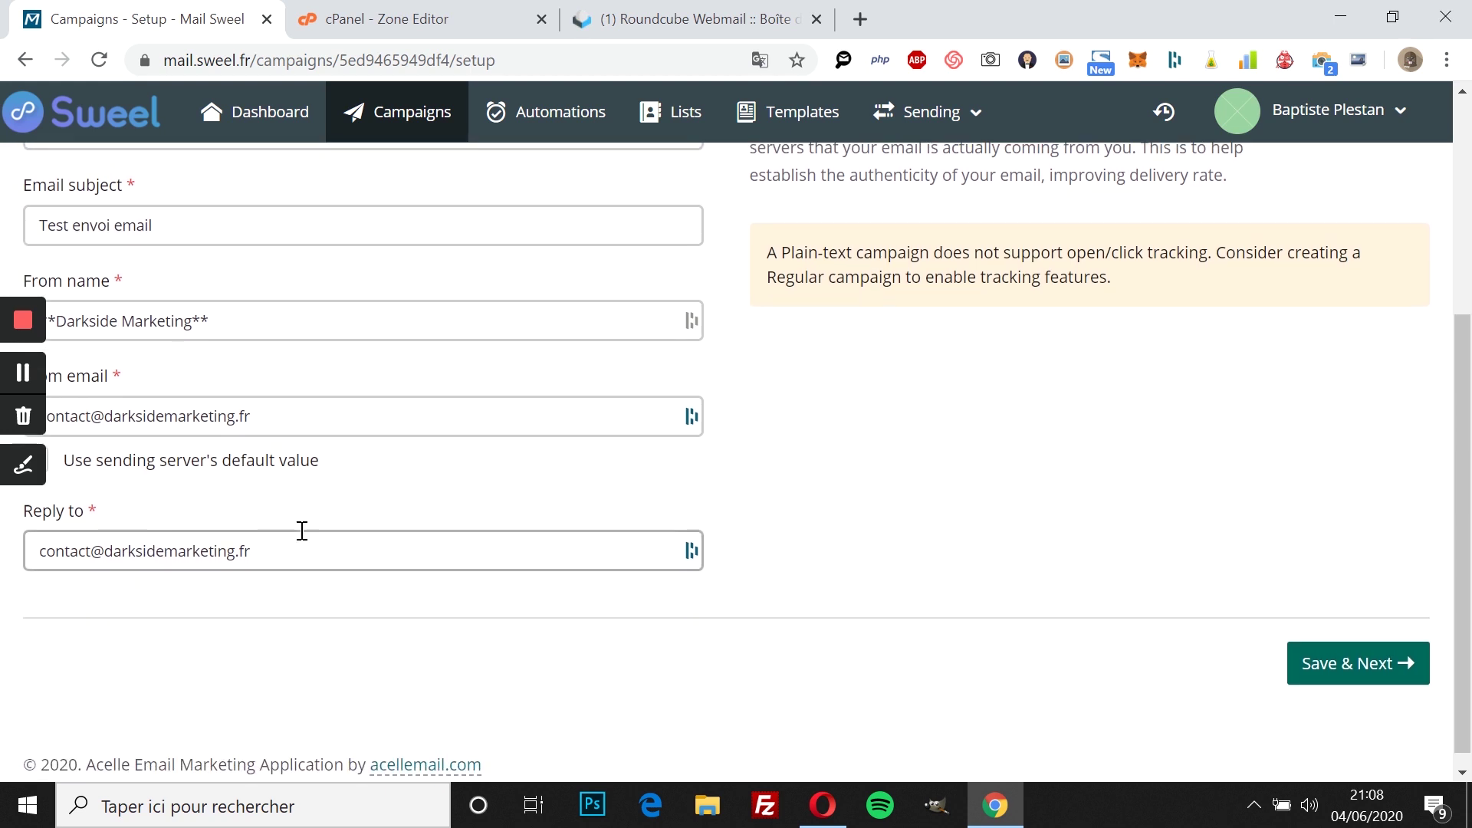
scroll(305, 540, up, 1)
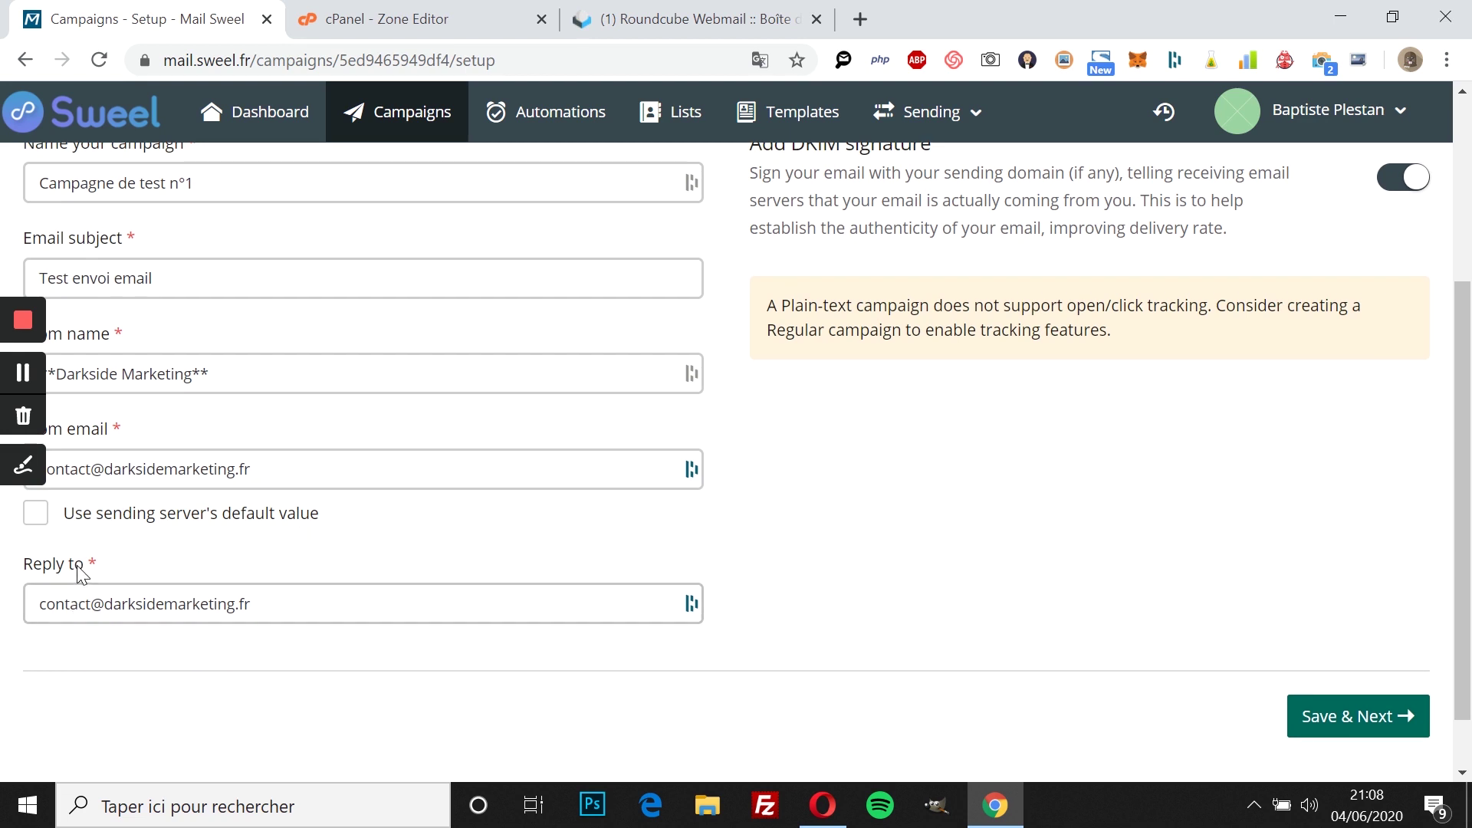
Step: Double-check the reply-to address and save the campaign setup
double_click(92, 607)
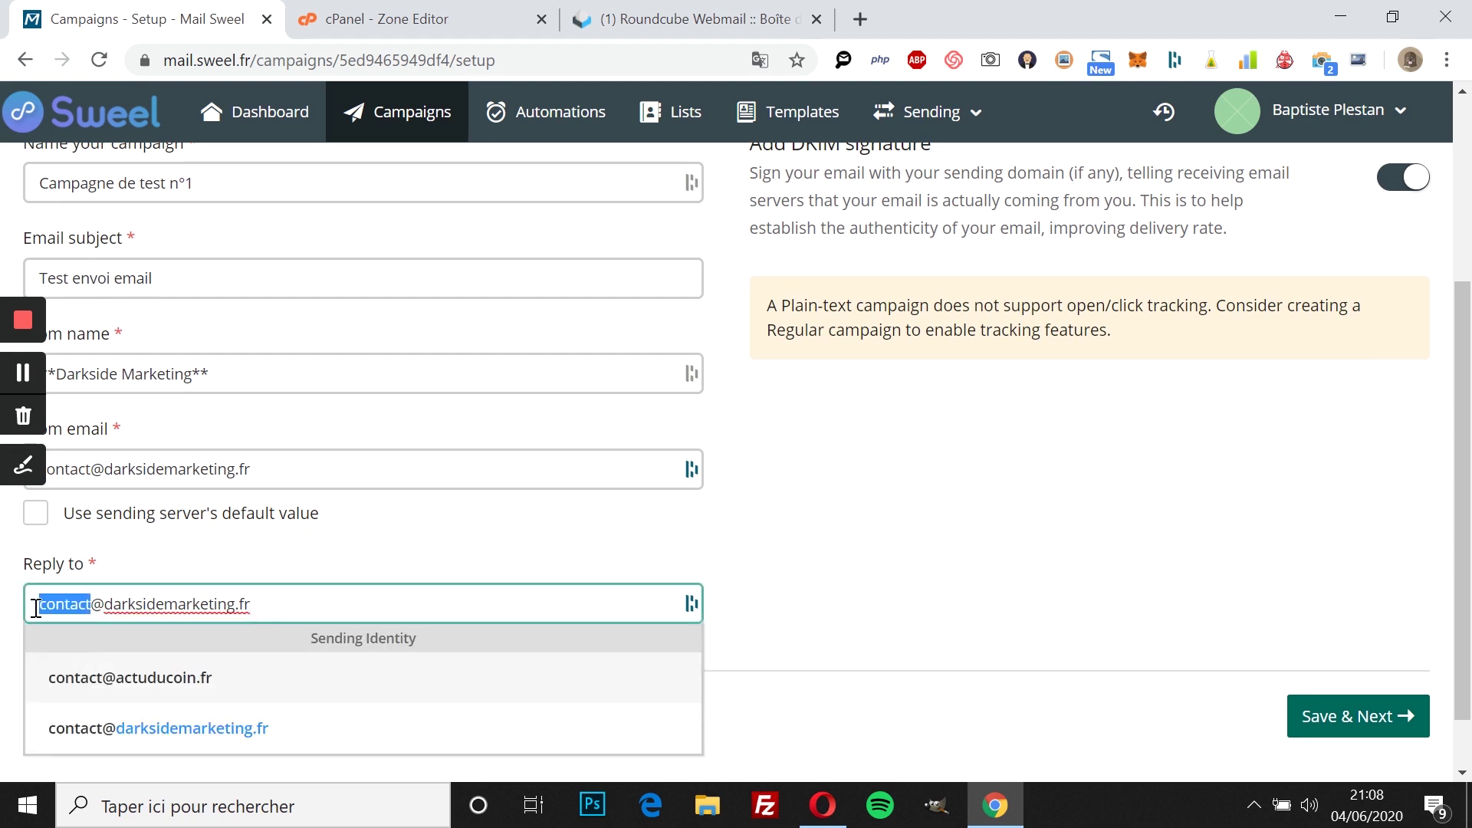
click(352, 581)
scroll(1014, 527, up, 4)
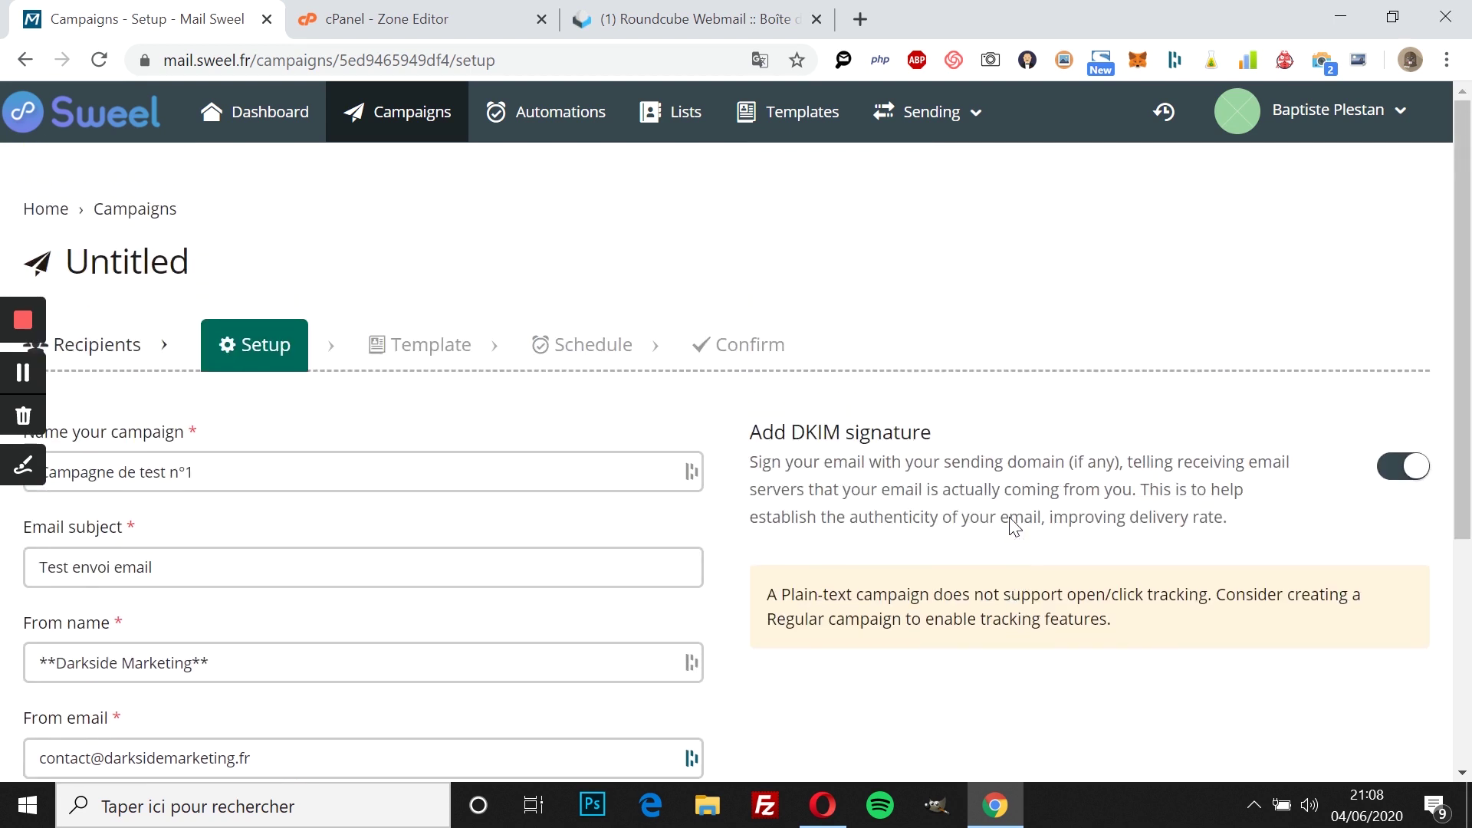
scroll(1009, 521, down, 2)
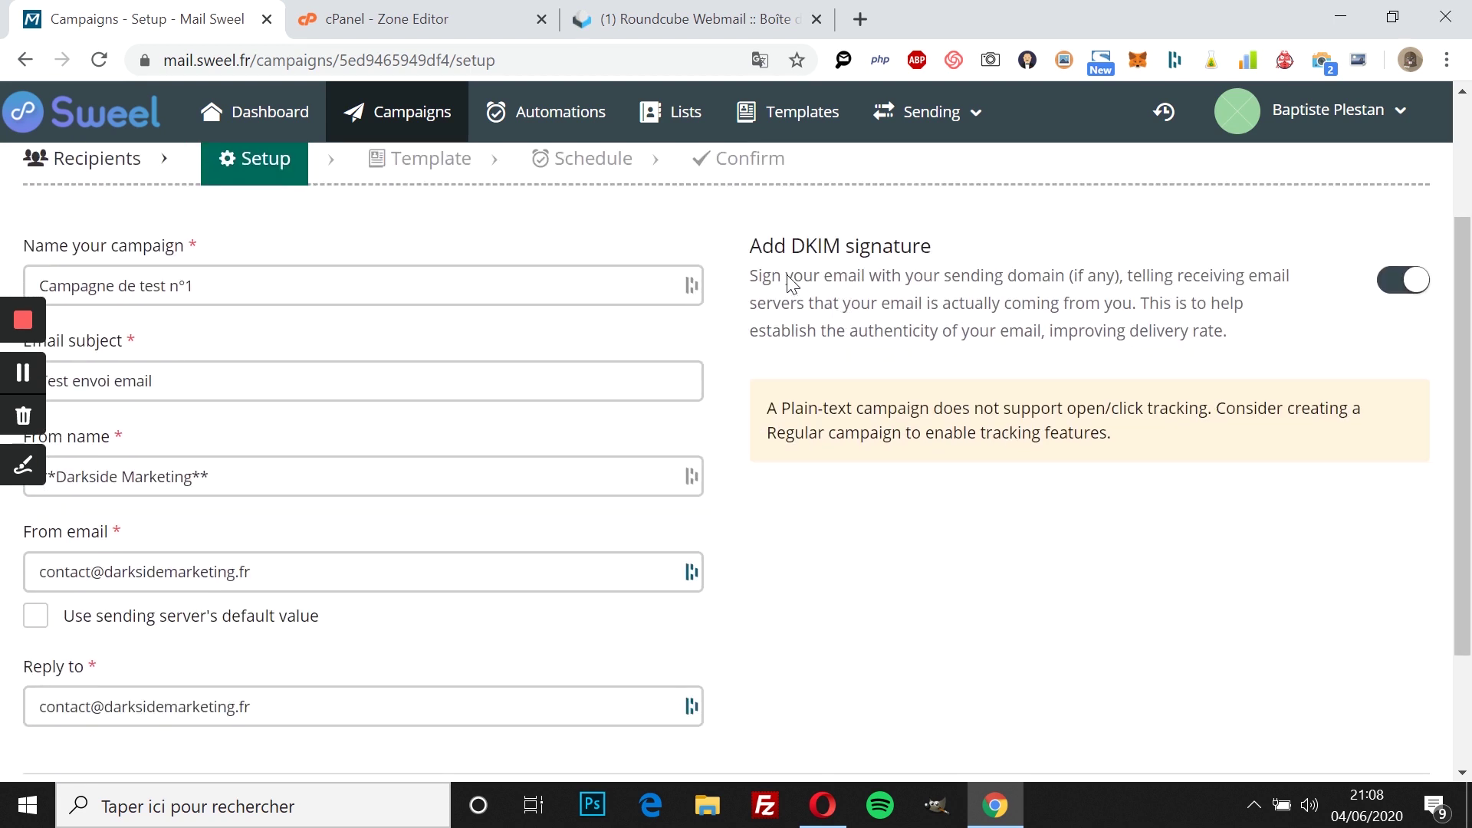
double_click(805, 247)
scroll(1142, 417, down, 2)
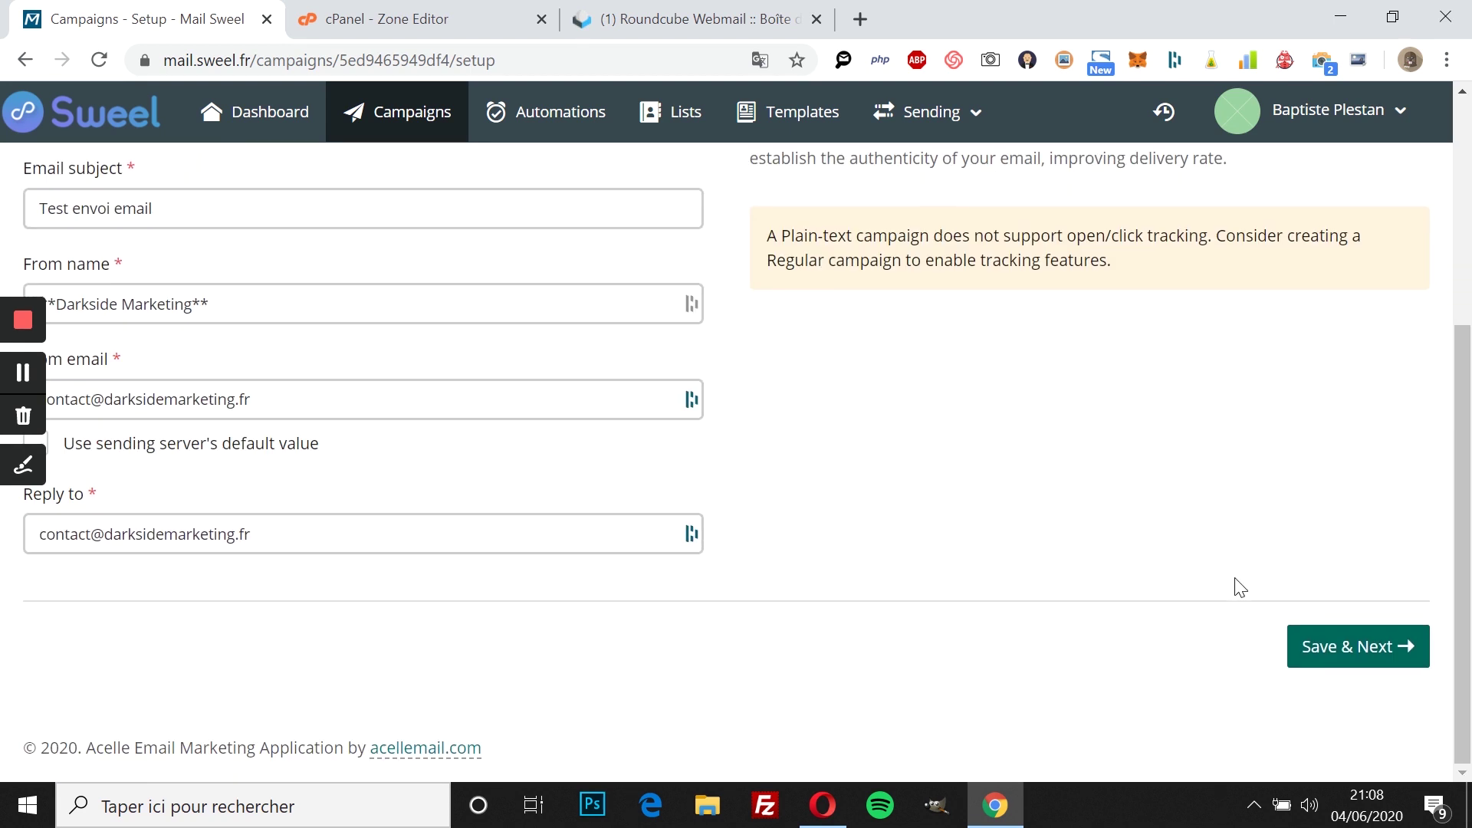
click(1309, 644)
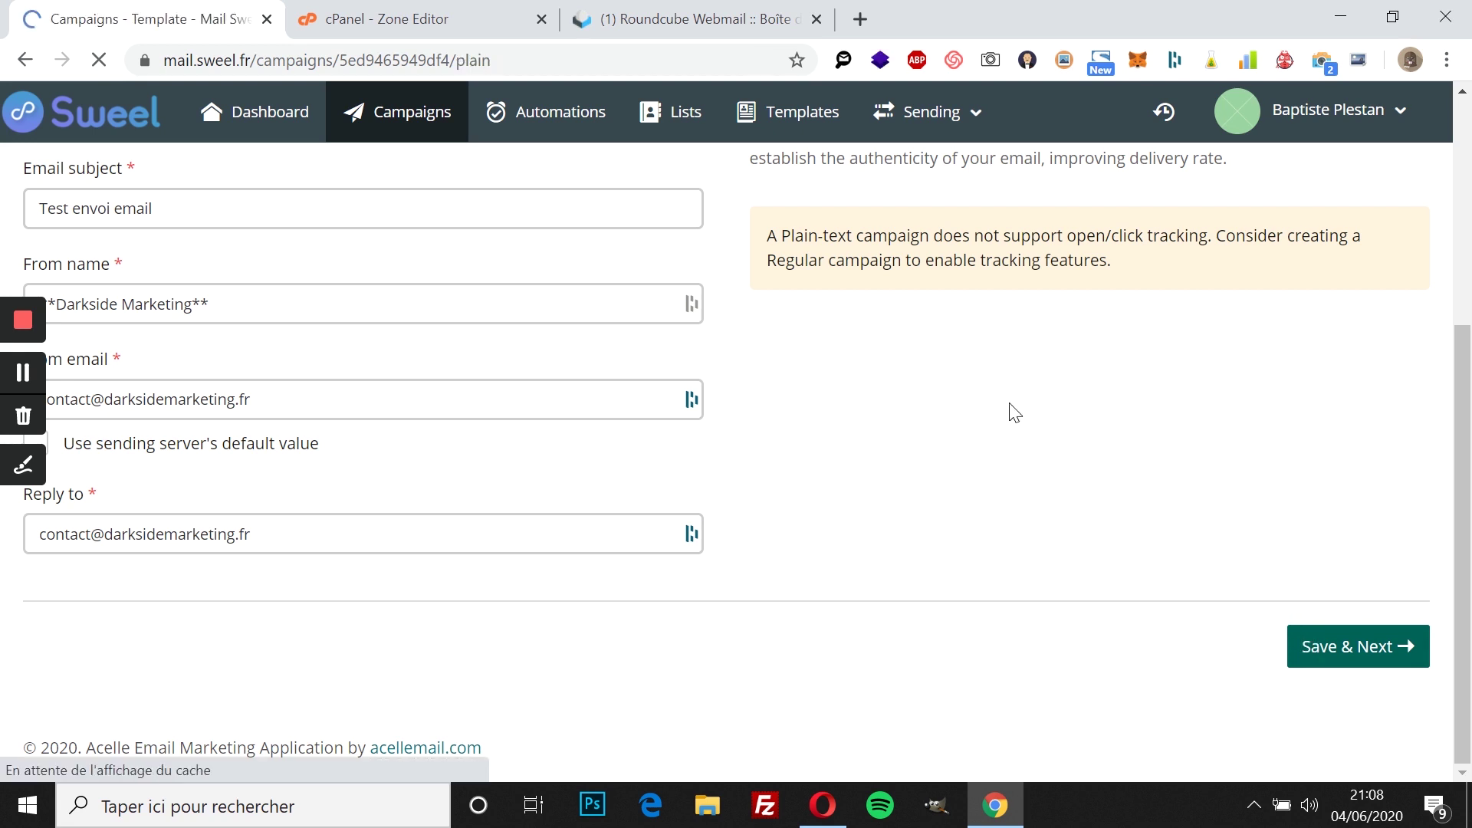
Step: Write the plain-text body 'ceci est un email de test merci' and save it
scroll(1009, 406, down, 3)
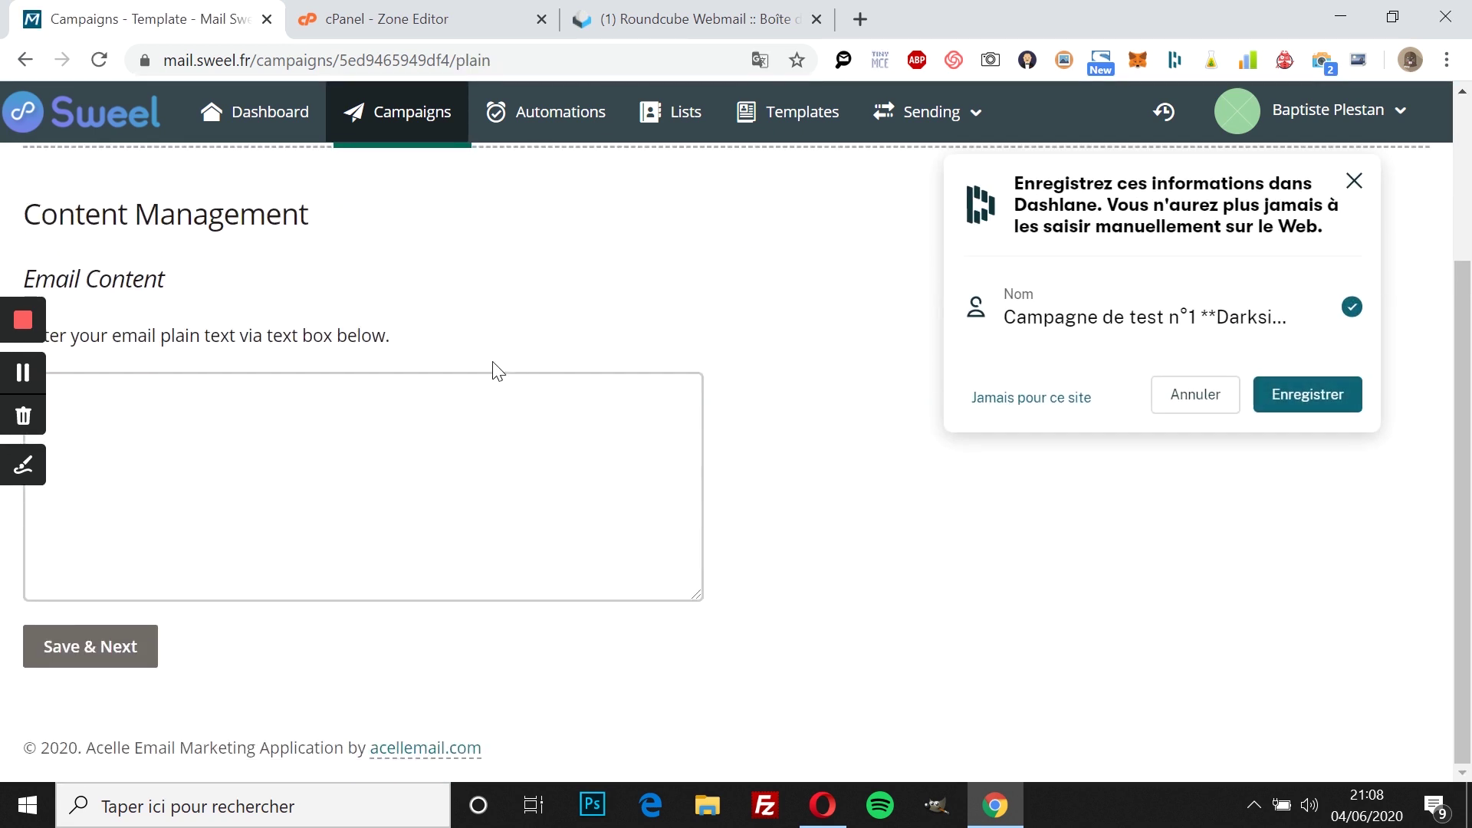
click(450, 412)
scroll(450, 418, up, 3)
scroll(283, 586, down, 2)
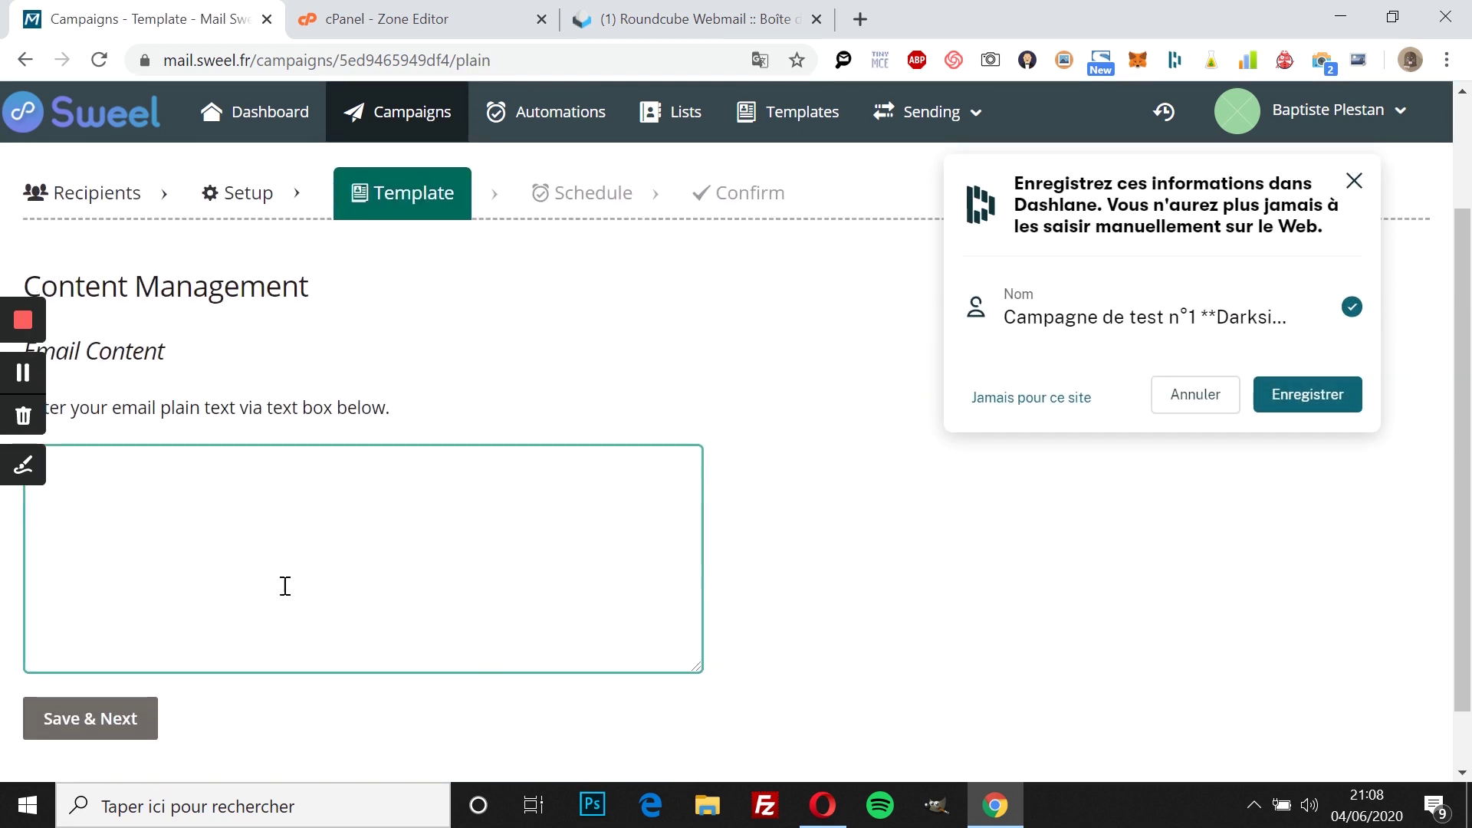
scroll(421, 623, up, 1)
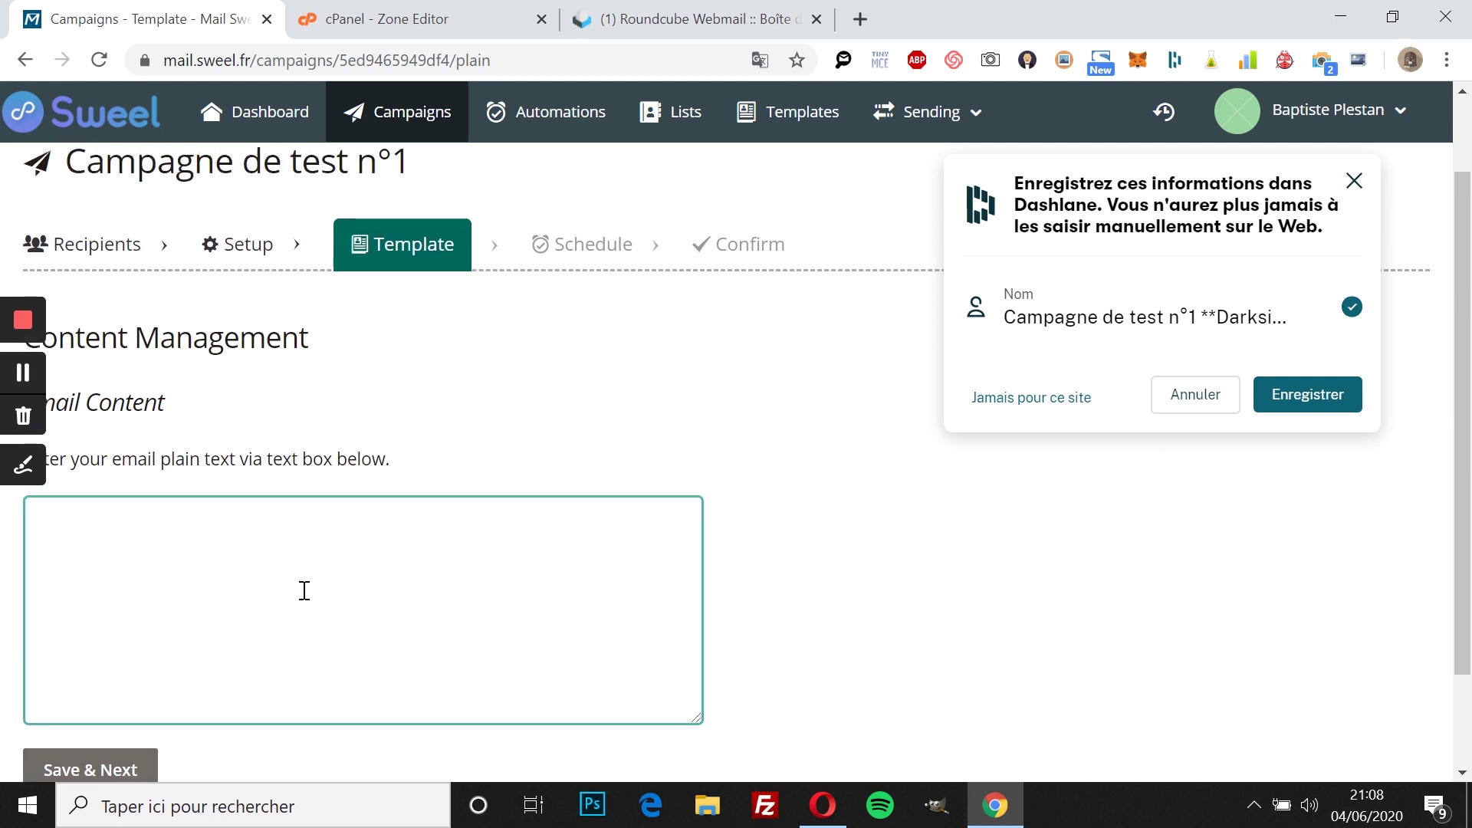
scroll(304, 590, up, 1)
scroll(304, 590, down, 2)
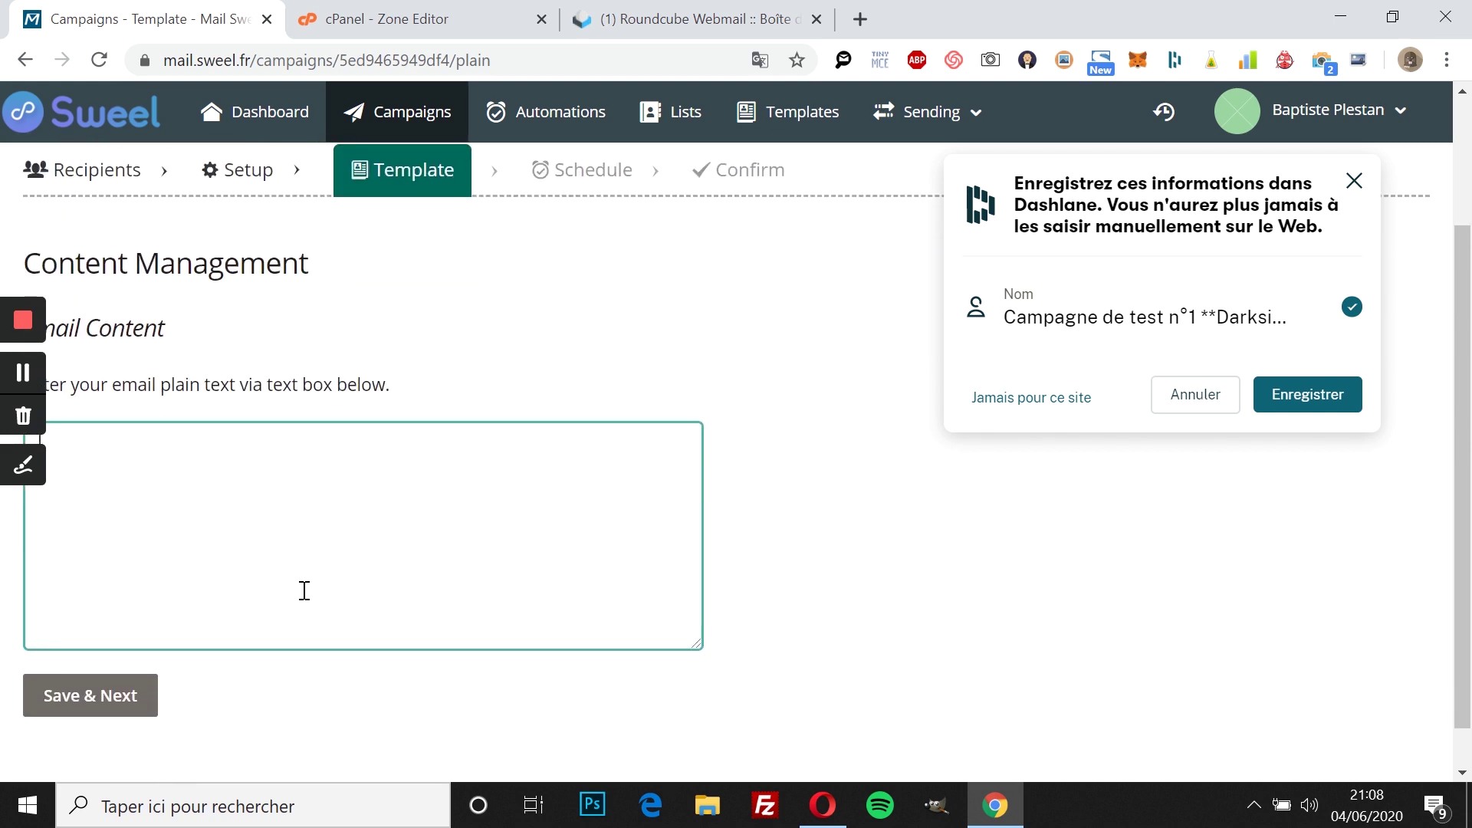
scroll(304, 590, up, 1)
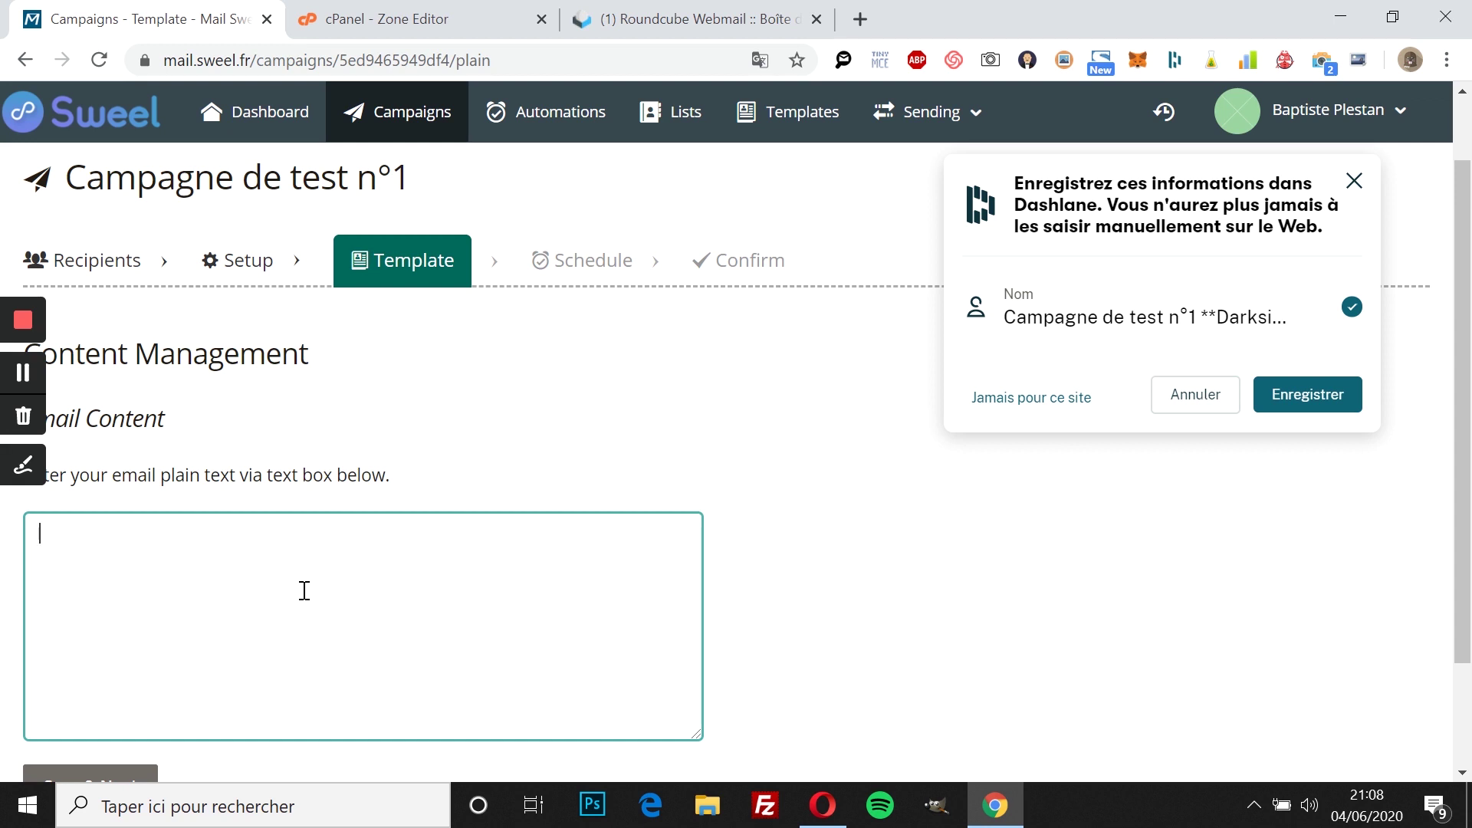
scroll(304, 591, down, 1)
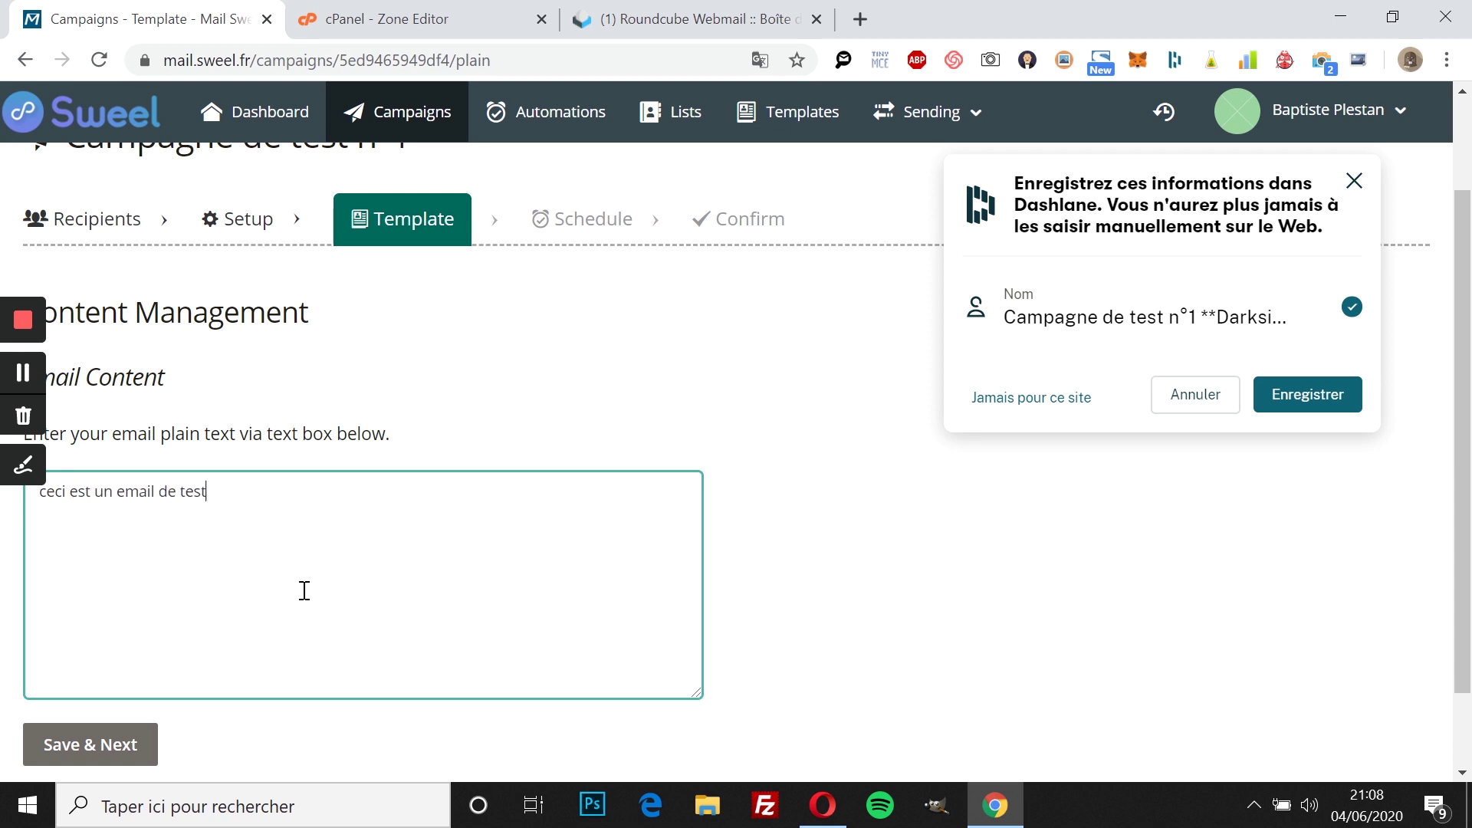
scroll(304, 591, down, 2)
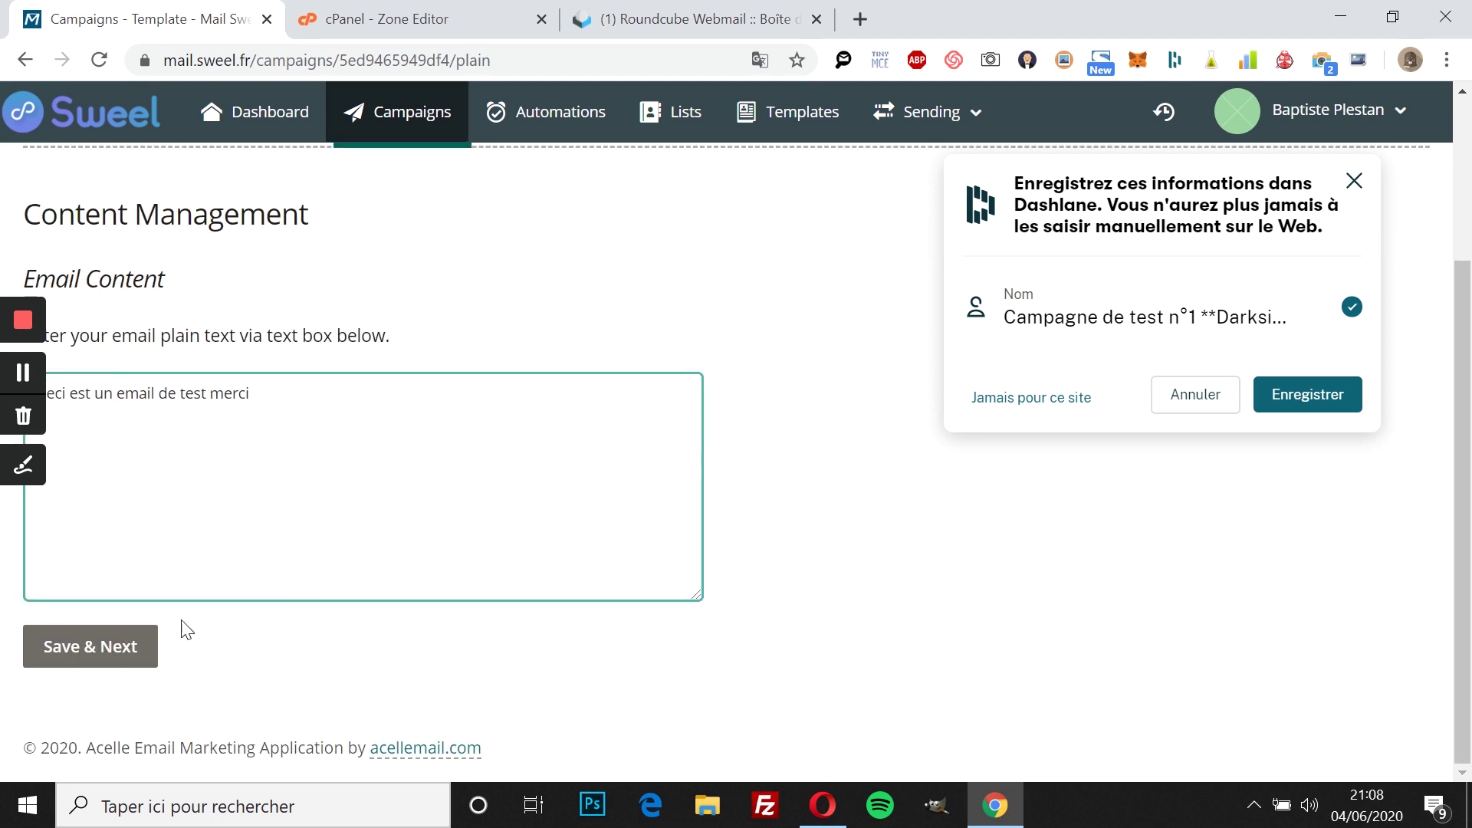
click(89, 647)
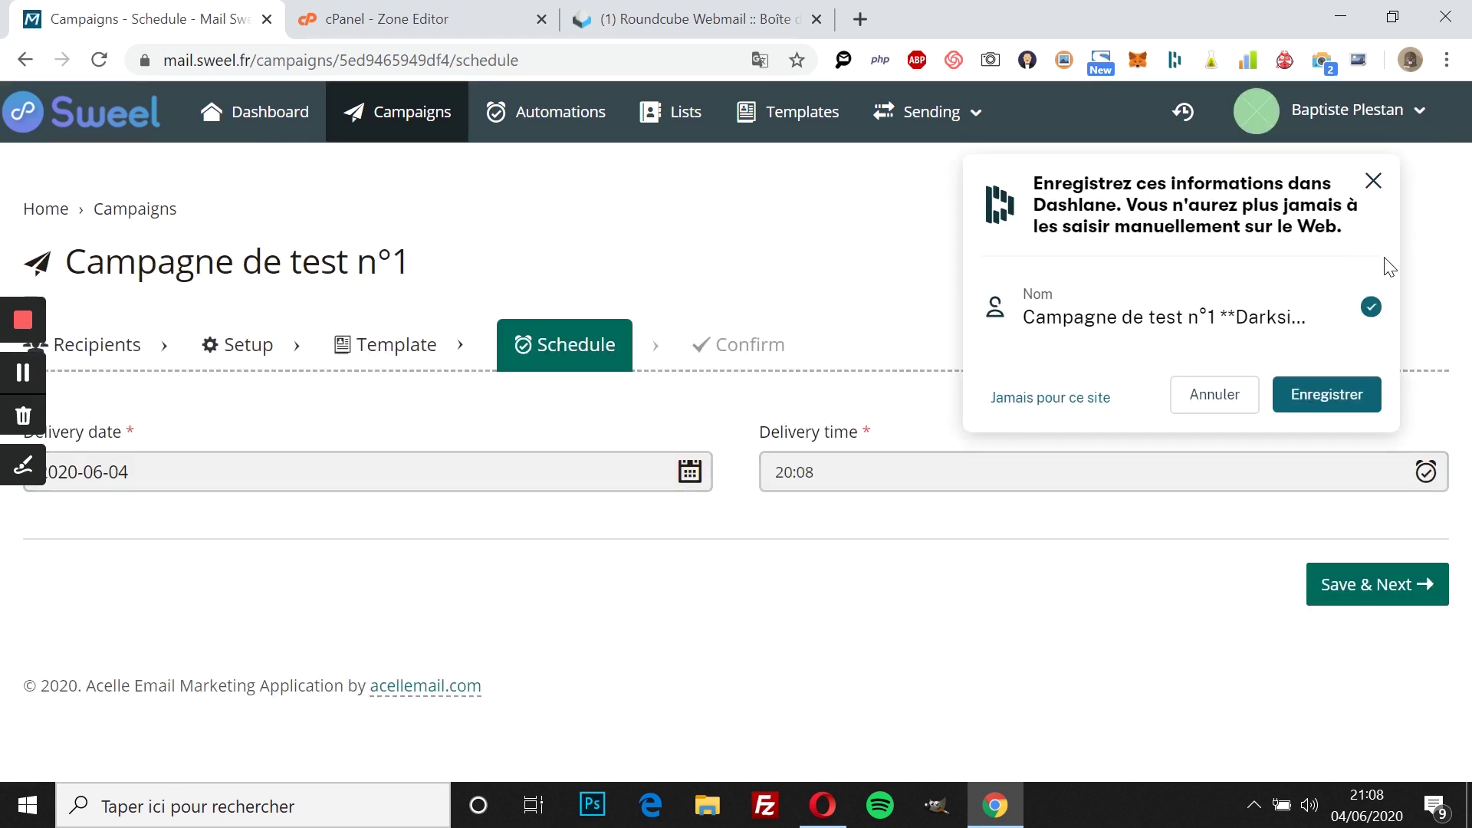
click(1373, 183)
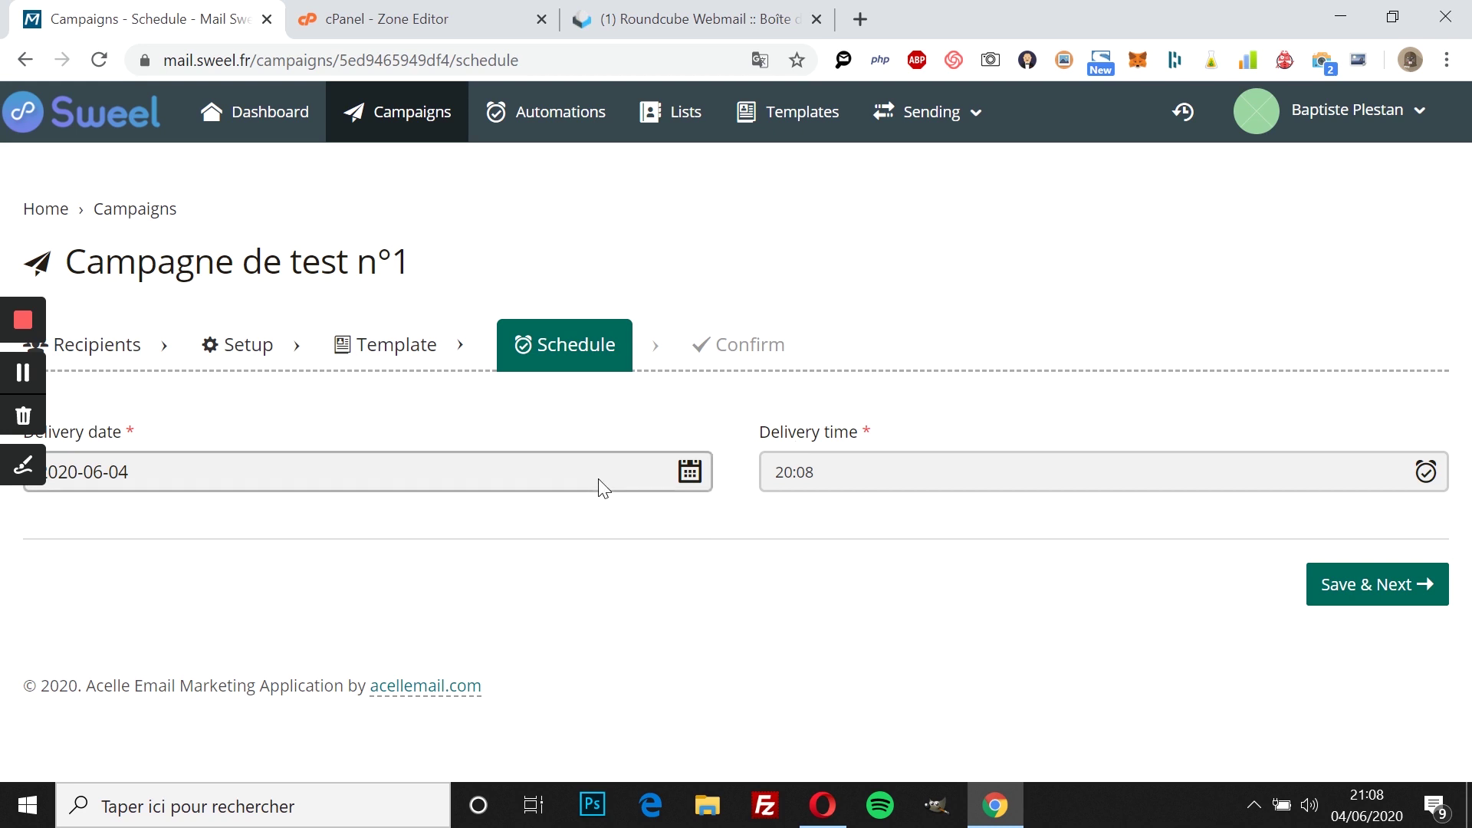
click(1335, 601)
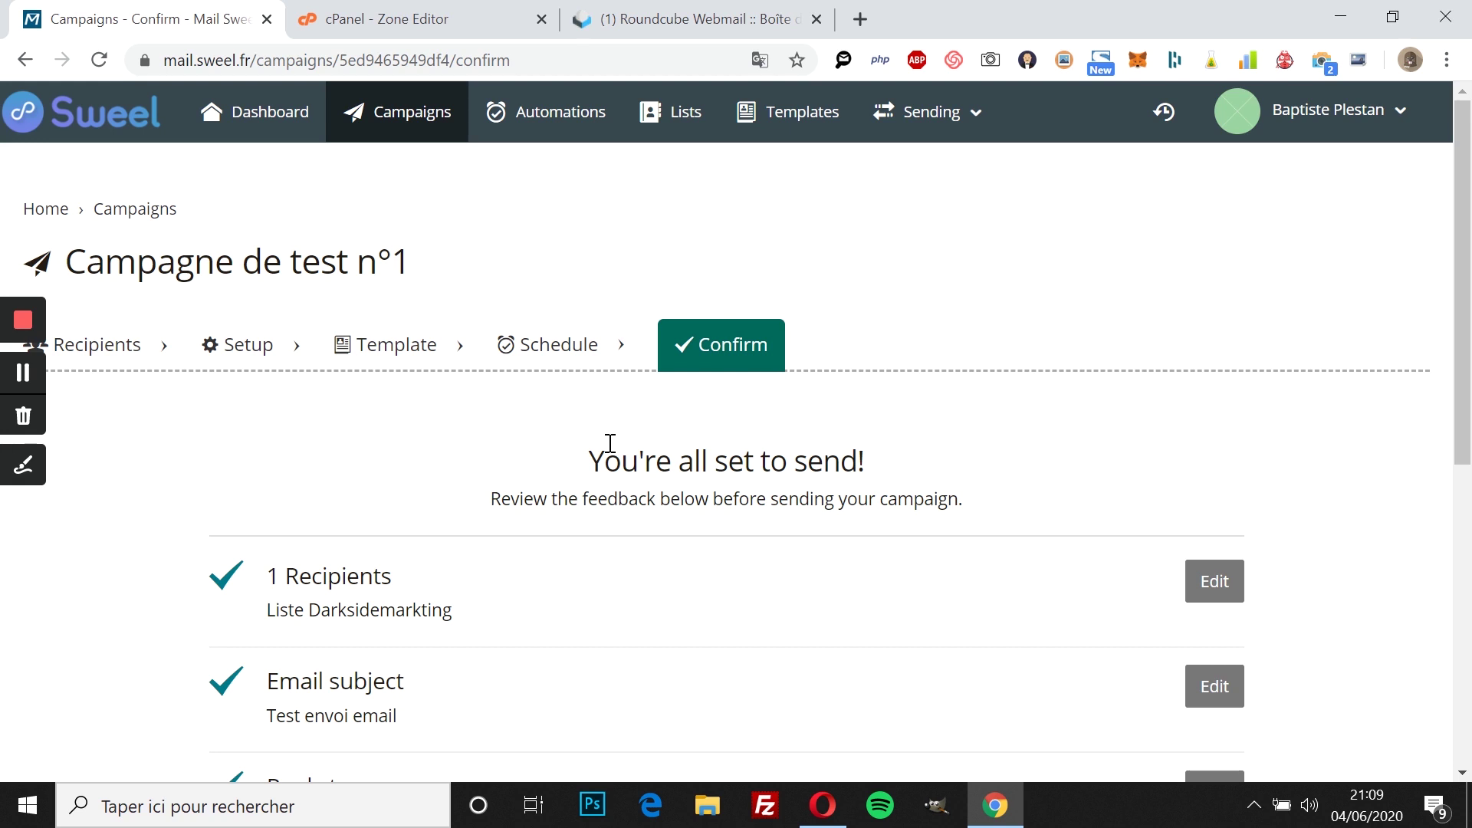
scroll(610, 443, down, 2)
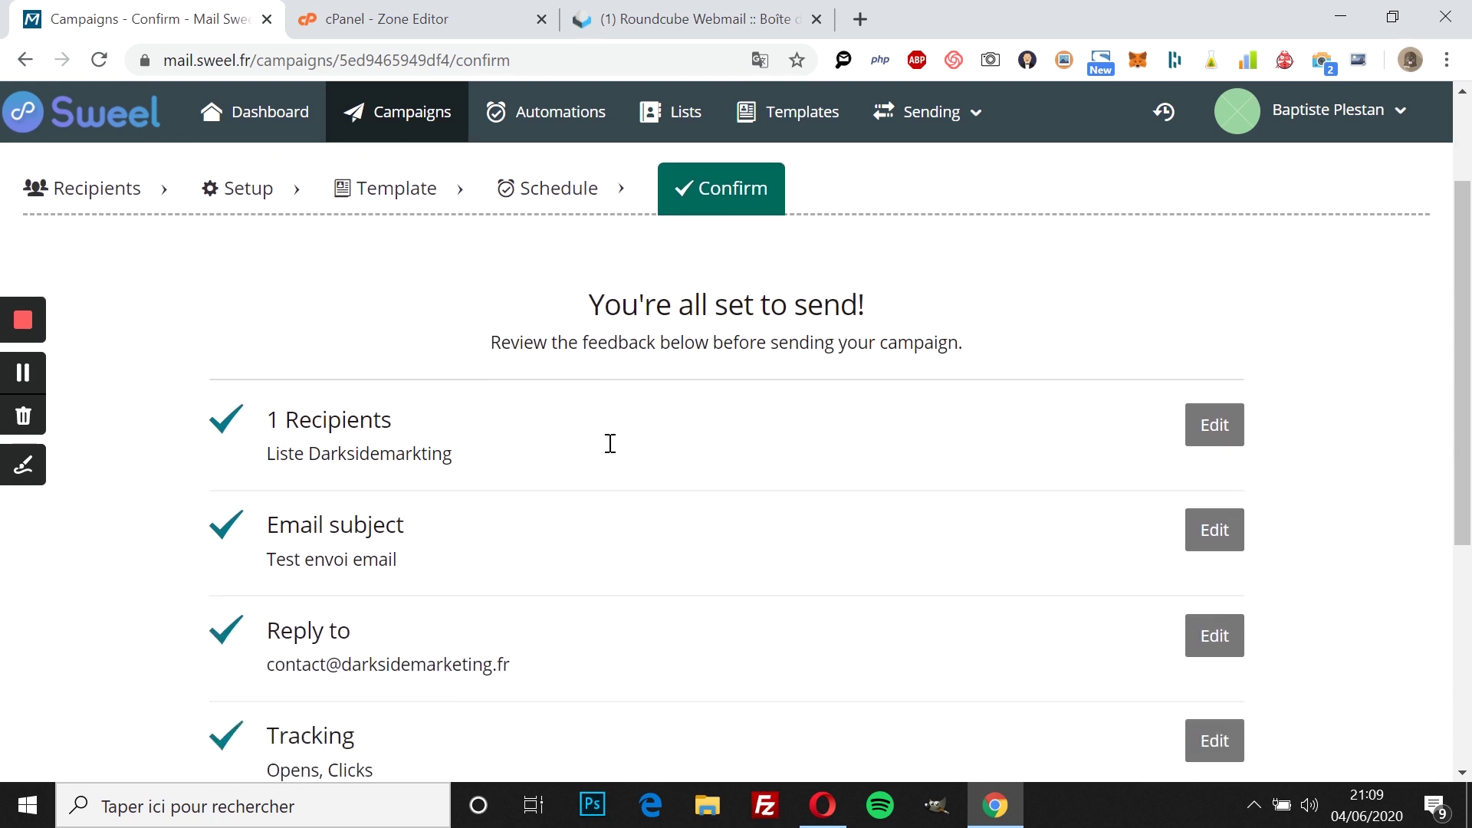
scroll(613, 452, down, 1)
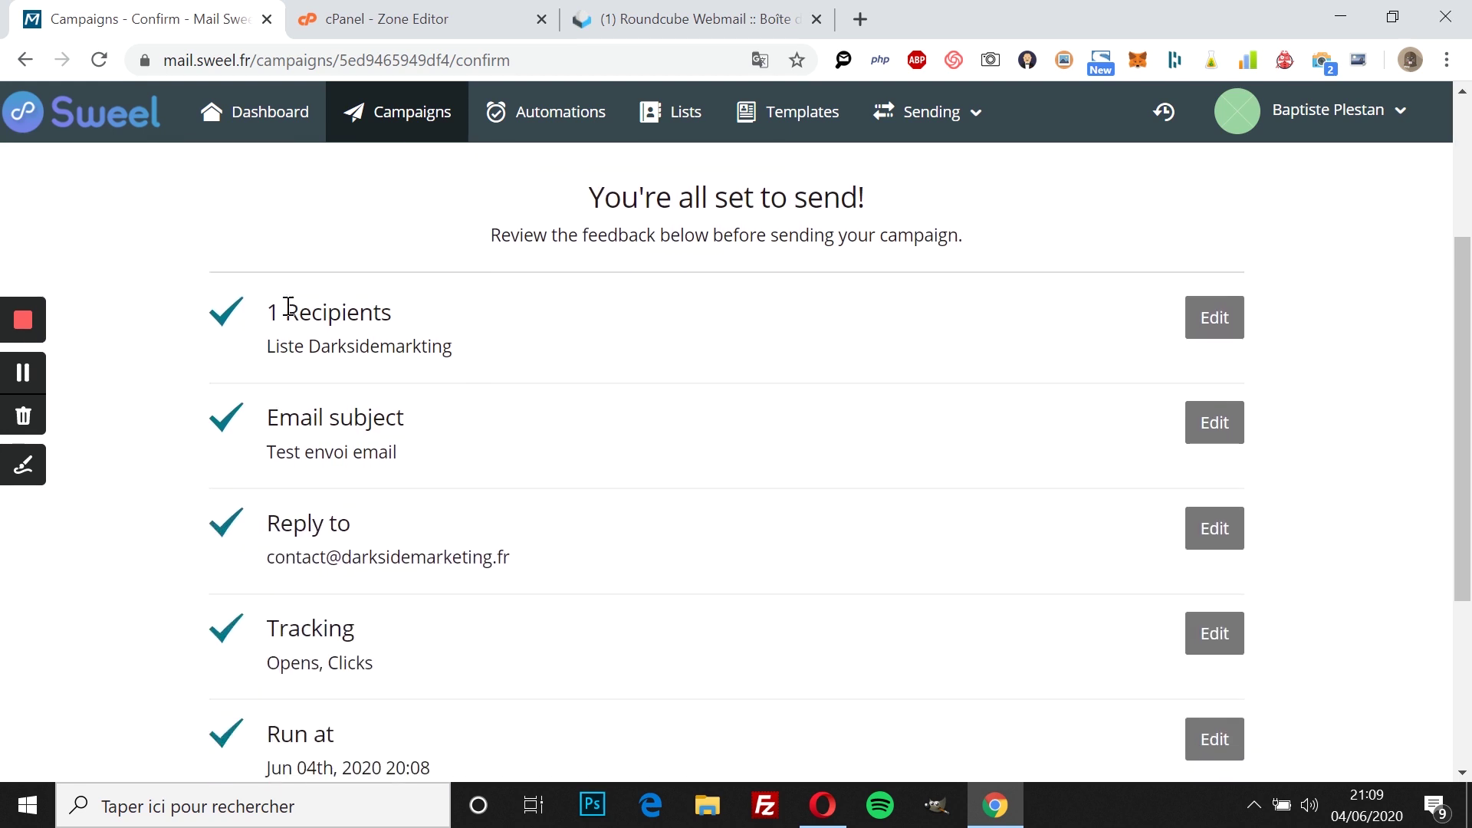
scroll(368, 318, down, 1)
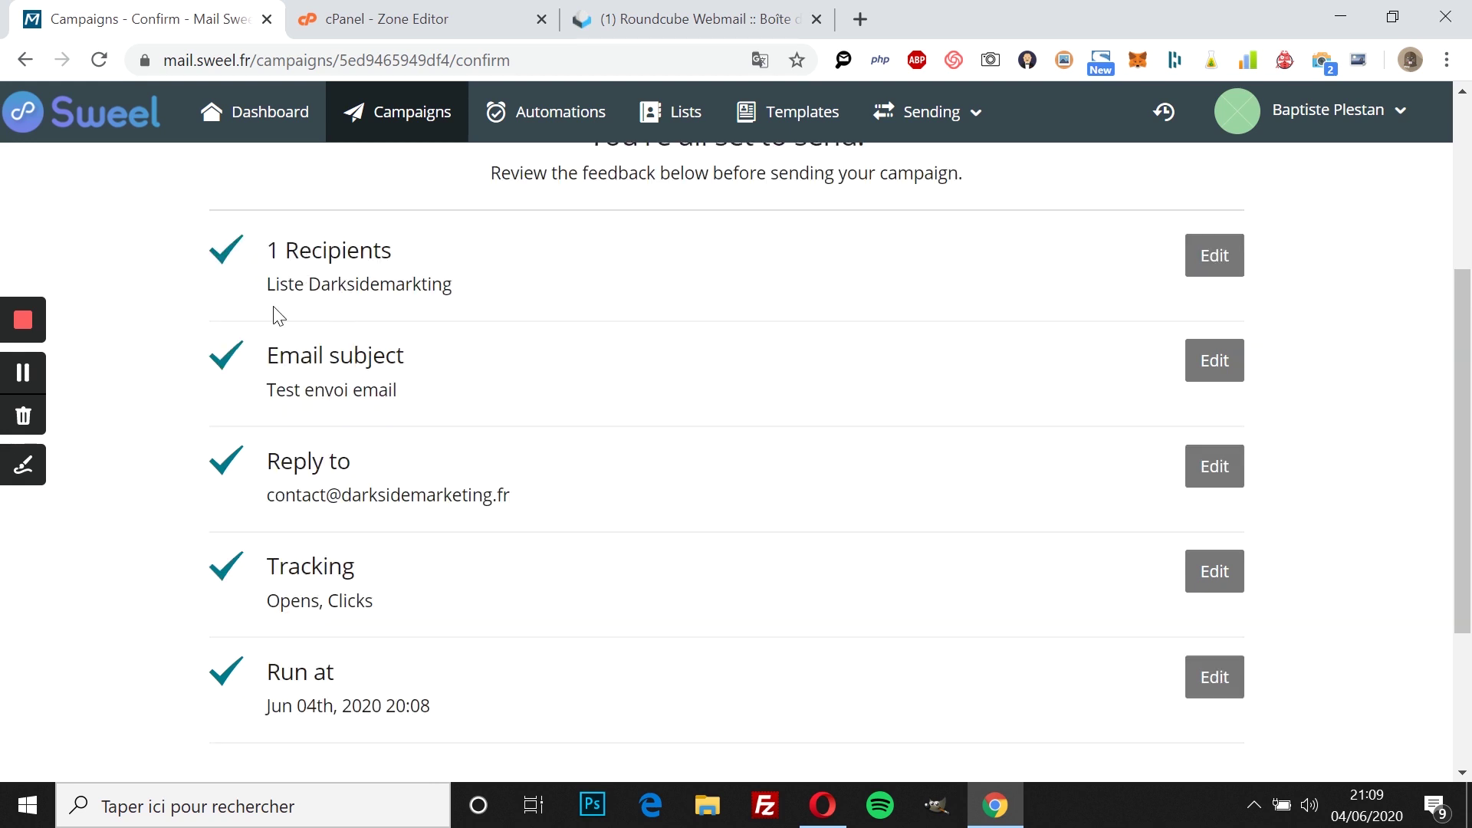
Step: Review the summary: 1 recipient, Opens and Clicks tracking, run Jun 04 2020 20:08
scroll(386, 354, down, 1)
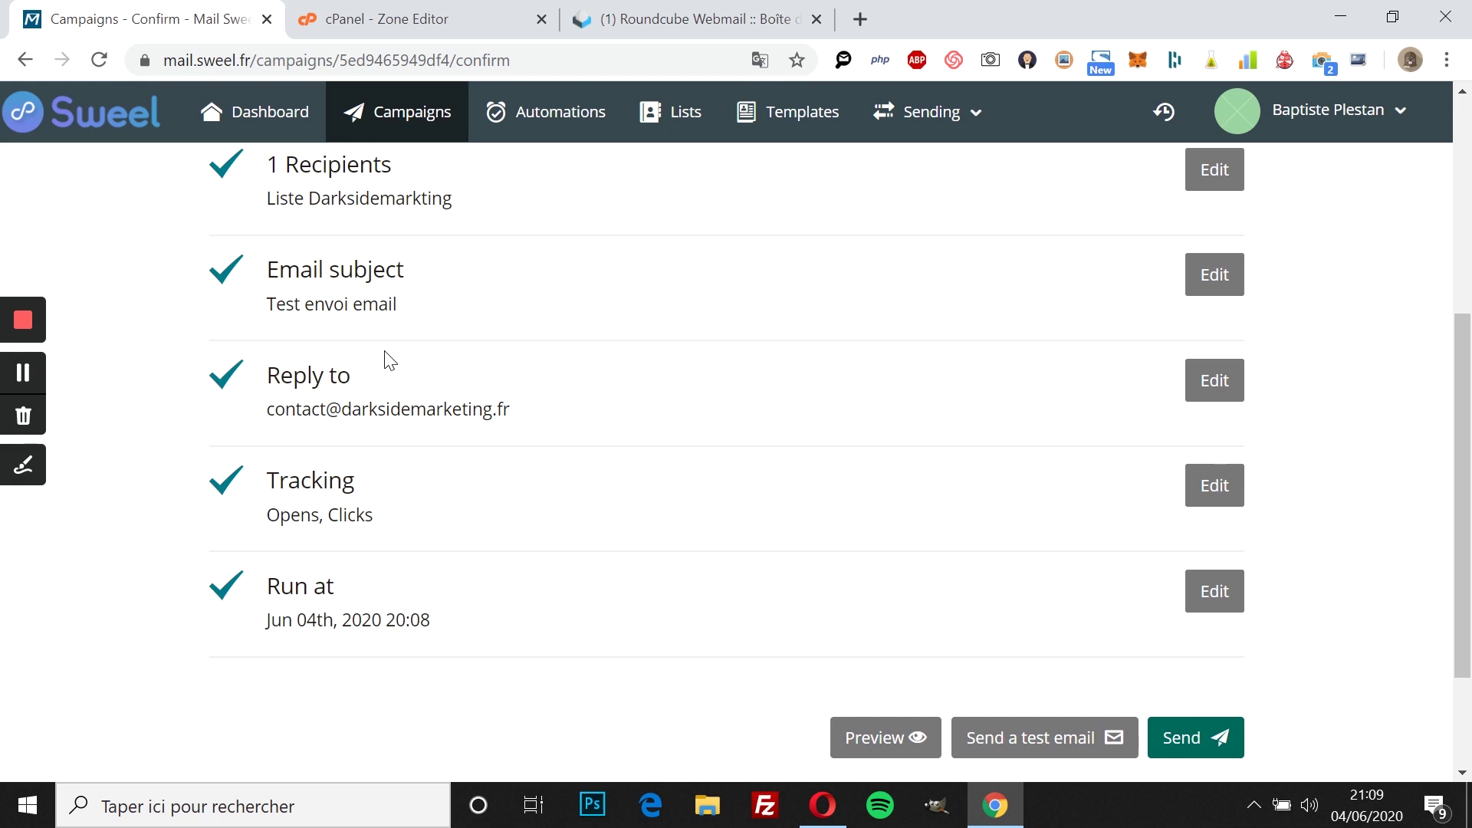
scroll(387, 357, down, 1)
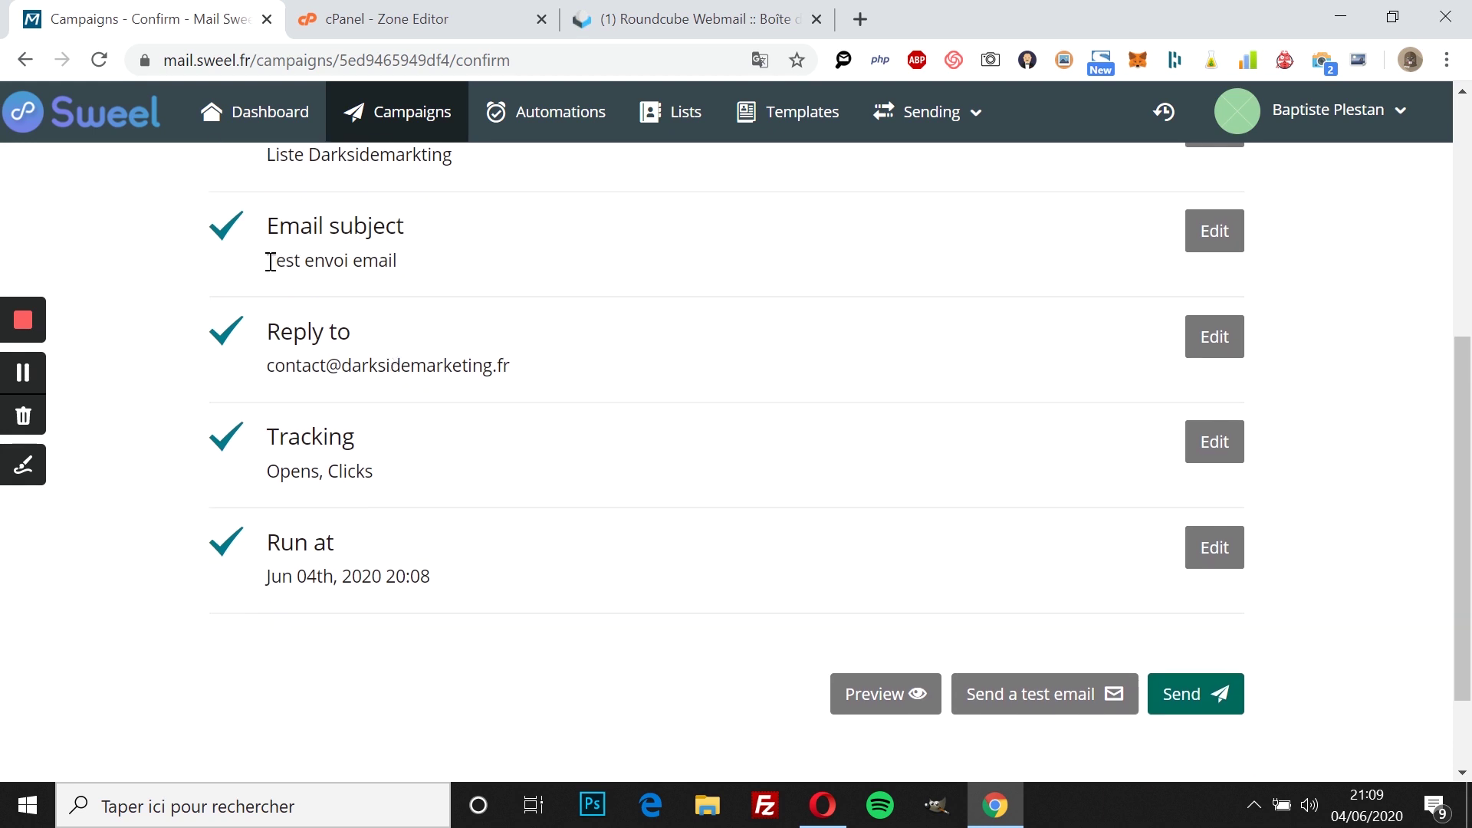
drag(270, 260, 470, 256)
click(514, 400)
scroll(514, 401, down, 1)
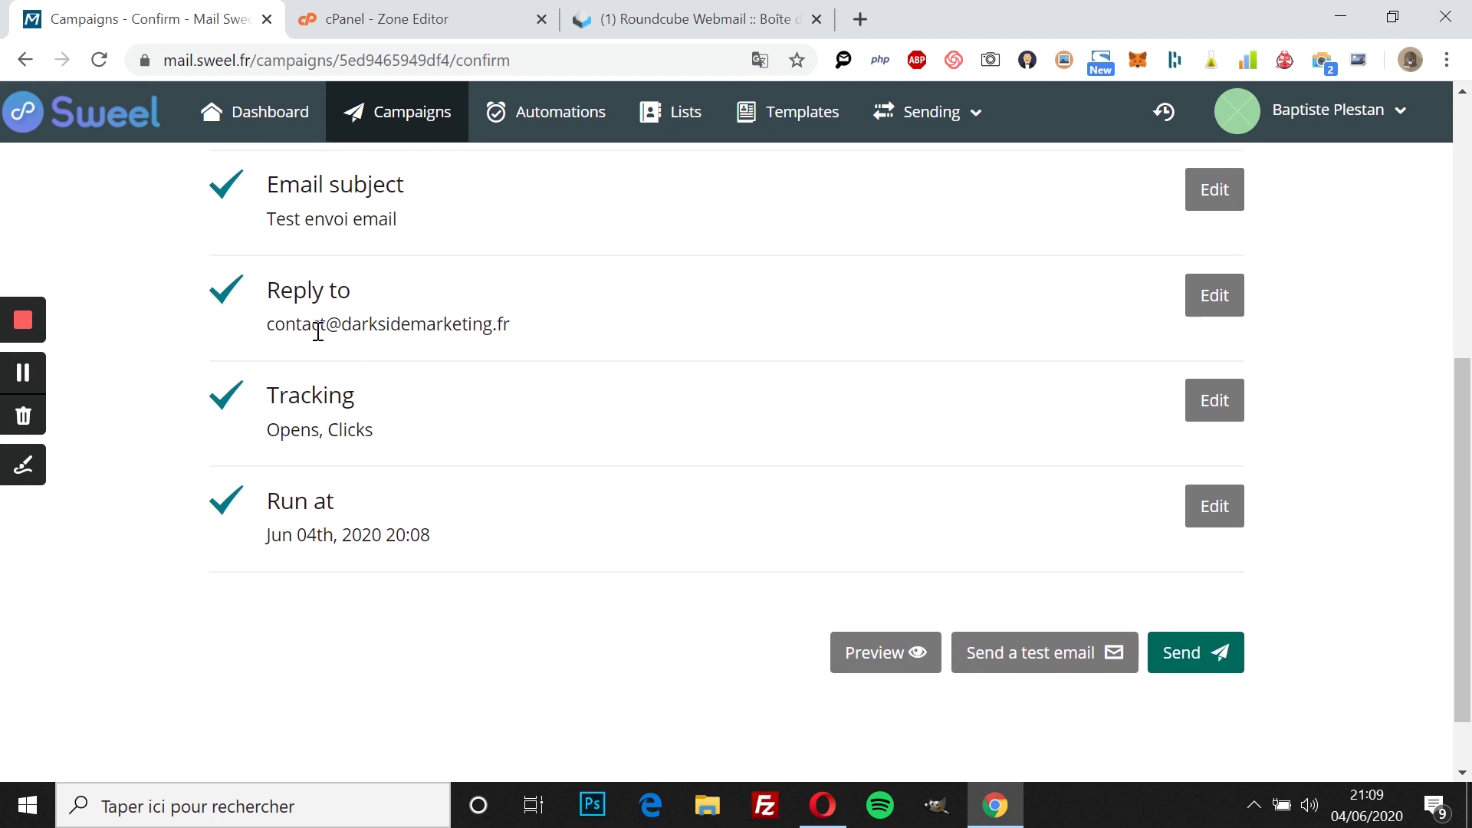
drag(275, 322, 516, 322)
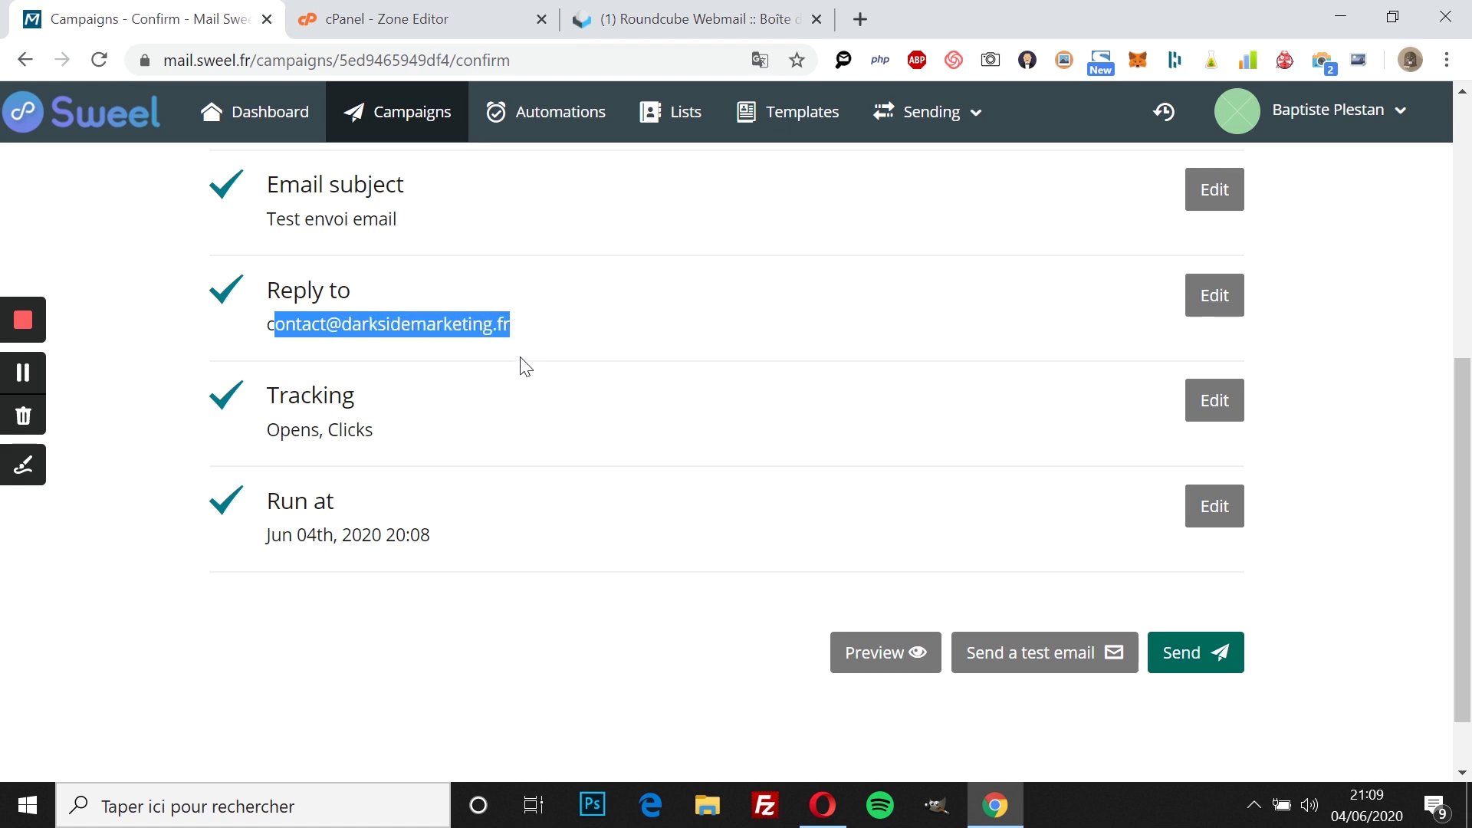
scroll(526, 364, down, 1)
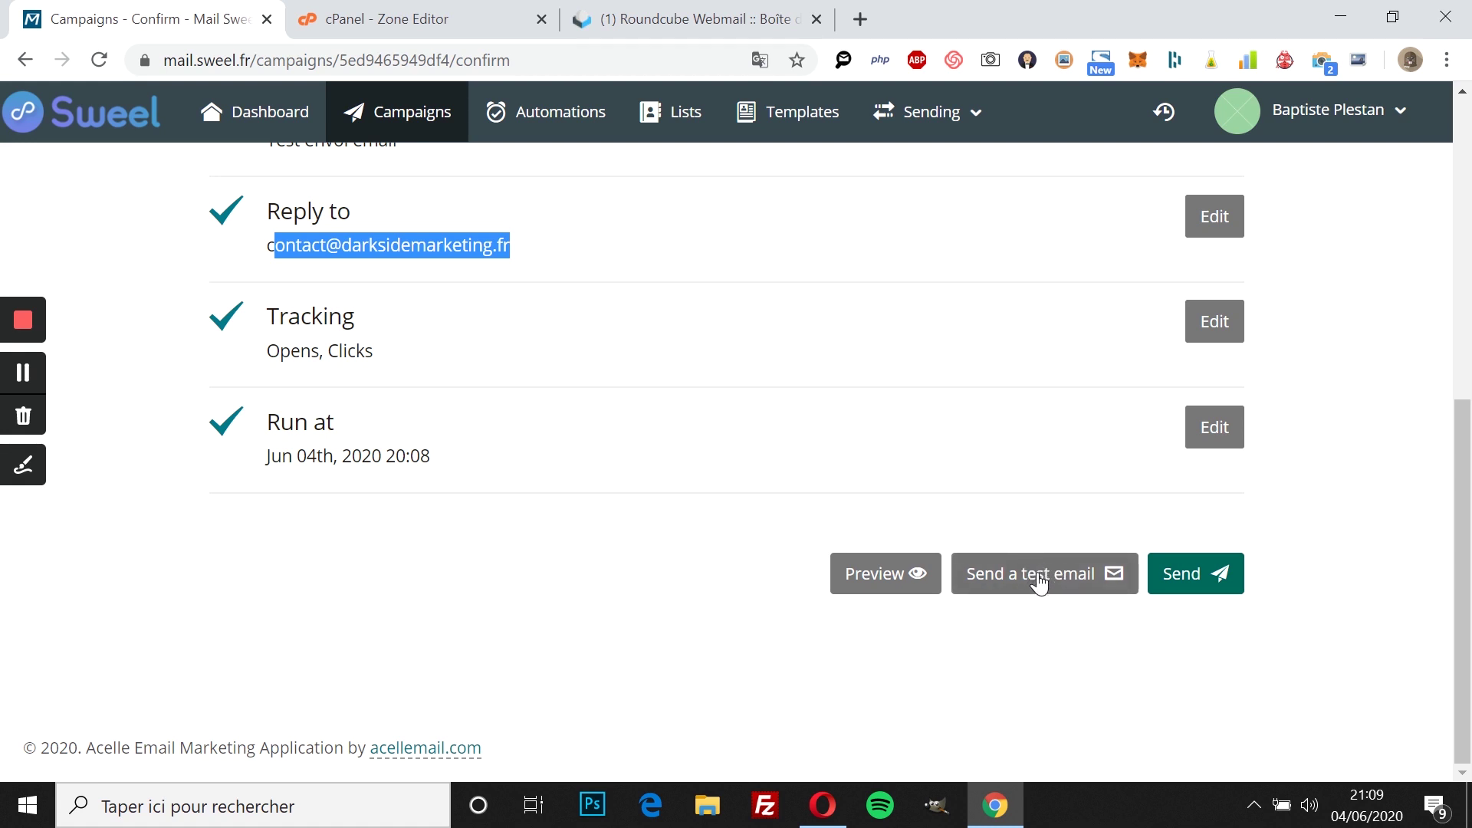
Step: Preview Campagne de test n°1, send it to its single recipient, then go to Roundcube Webmail
click(891, 589)
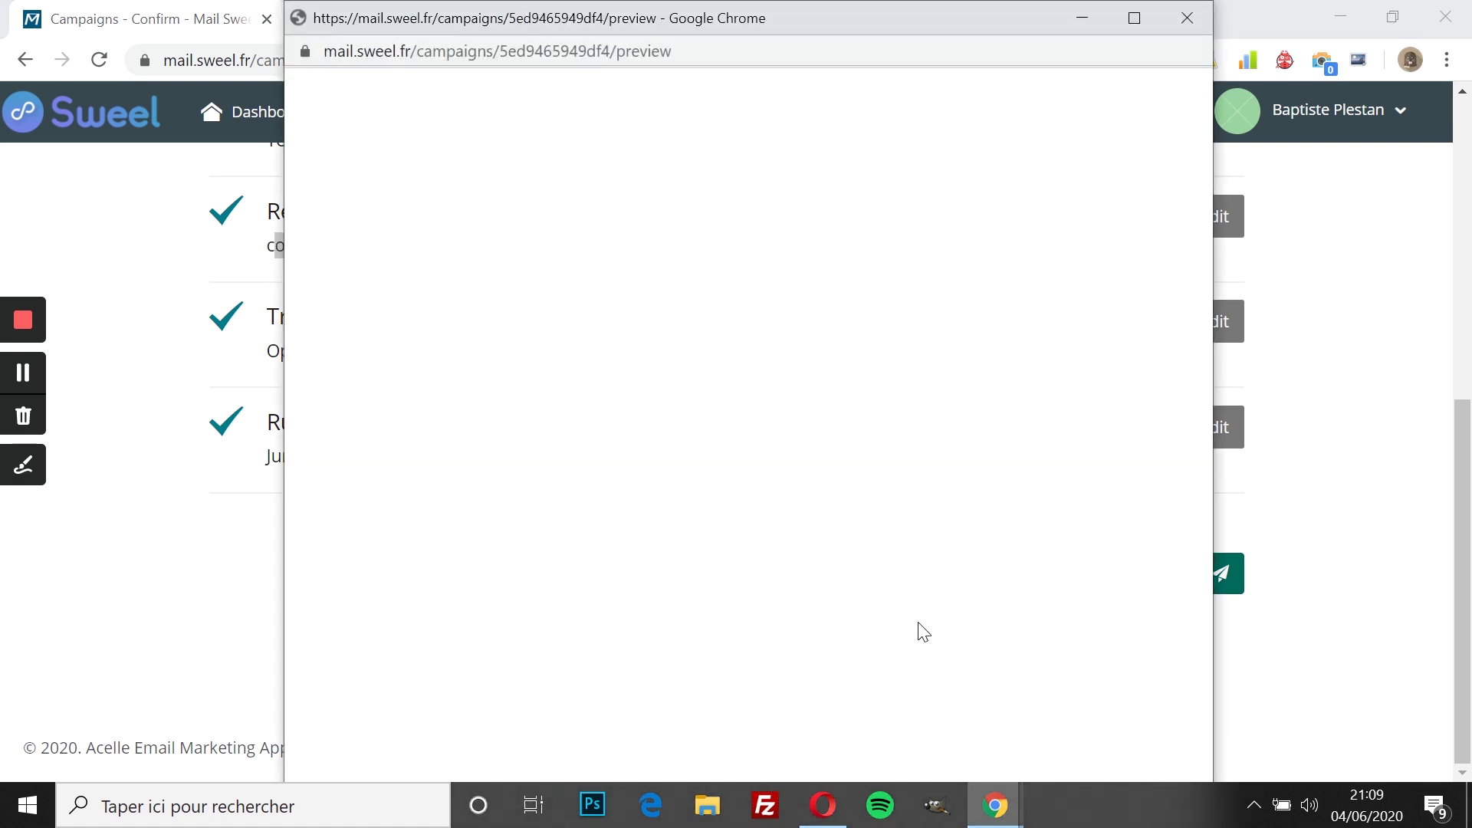
click(1186, 15)
click(1163, 587)
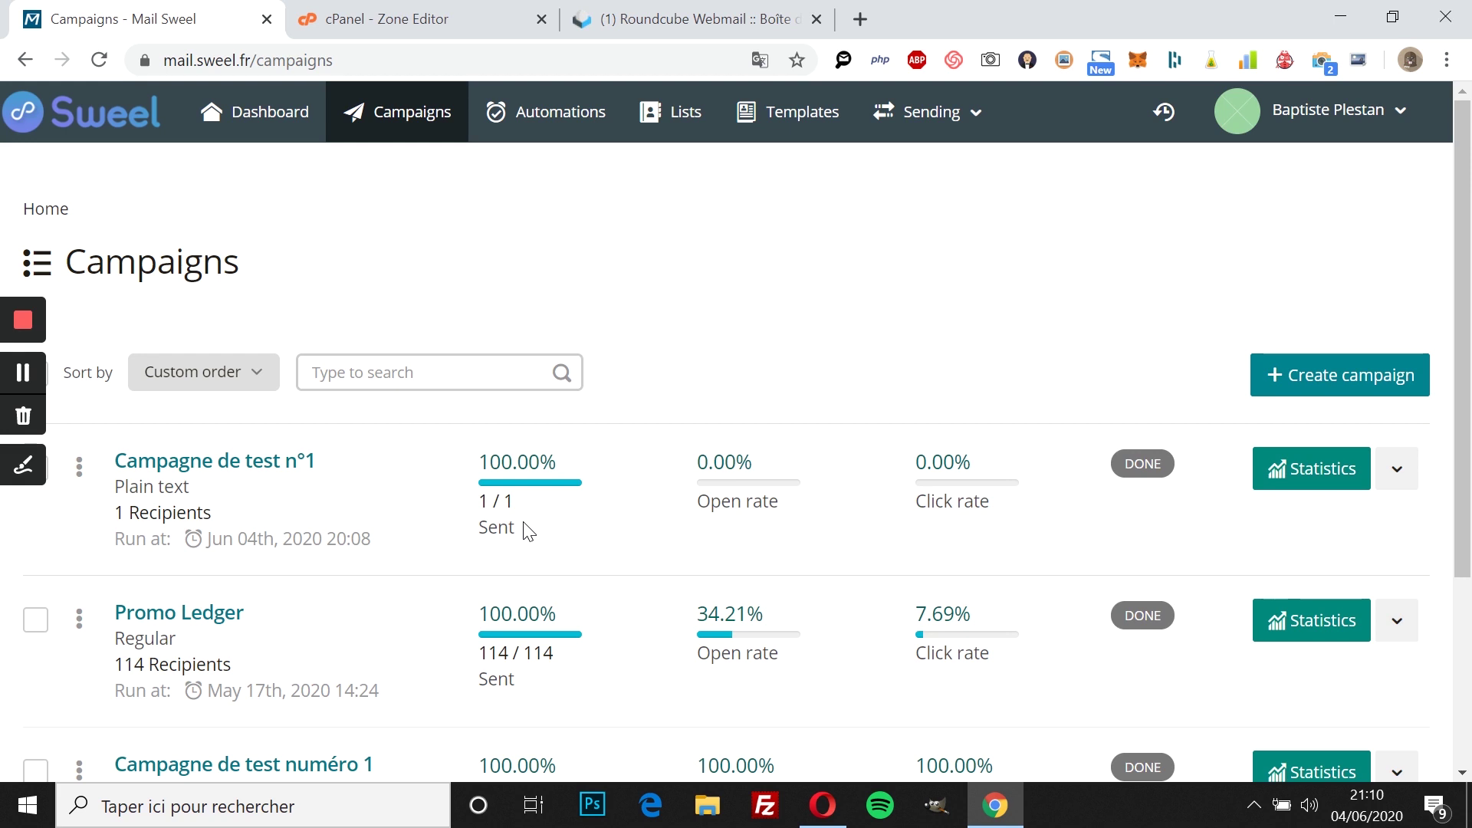
scroll(657, 460, down, 1)
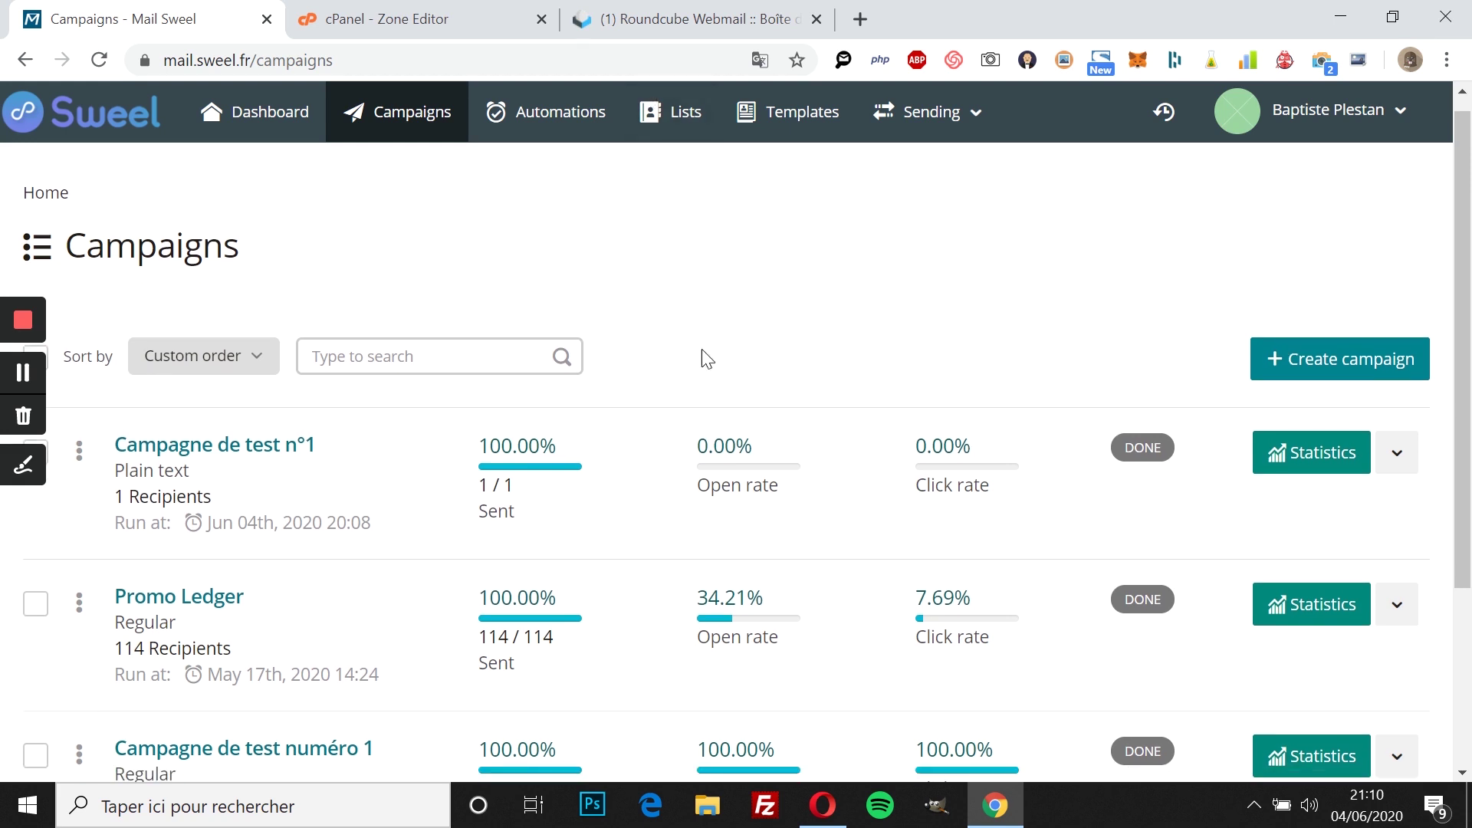
click(732, 15)
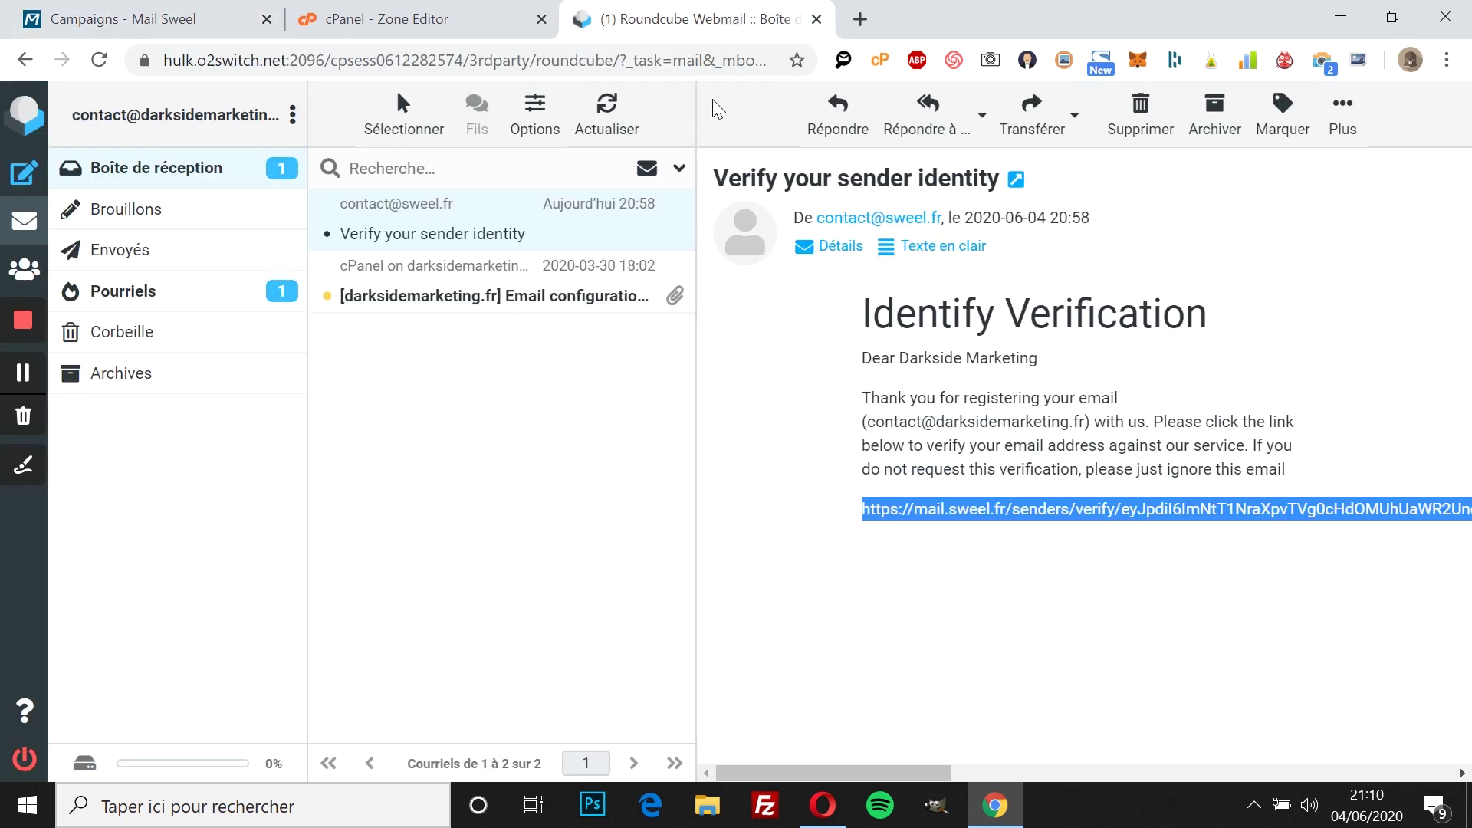
Step: Refresh the Roundcube inbox, open 'Test envoi email', then return to Sweel's Campaigns page
click(617, 110)
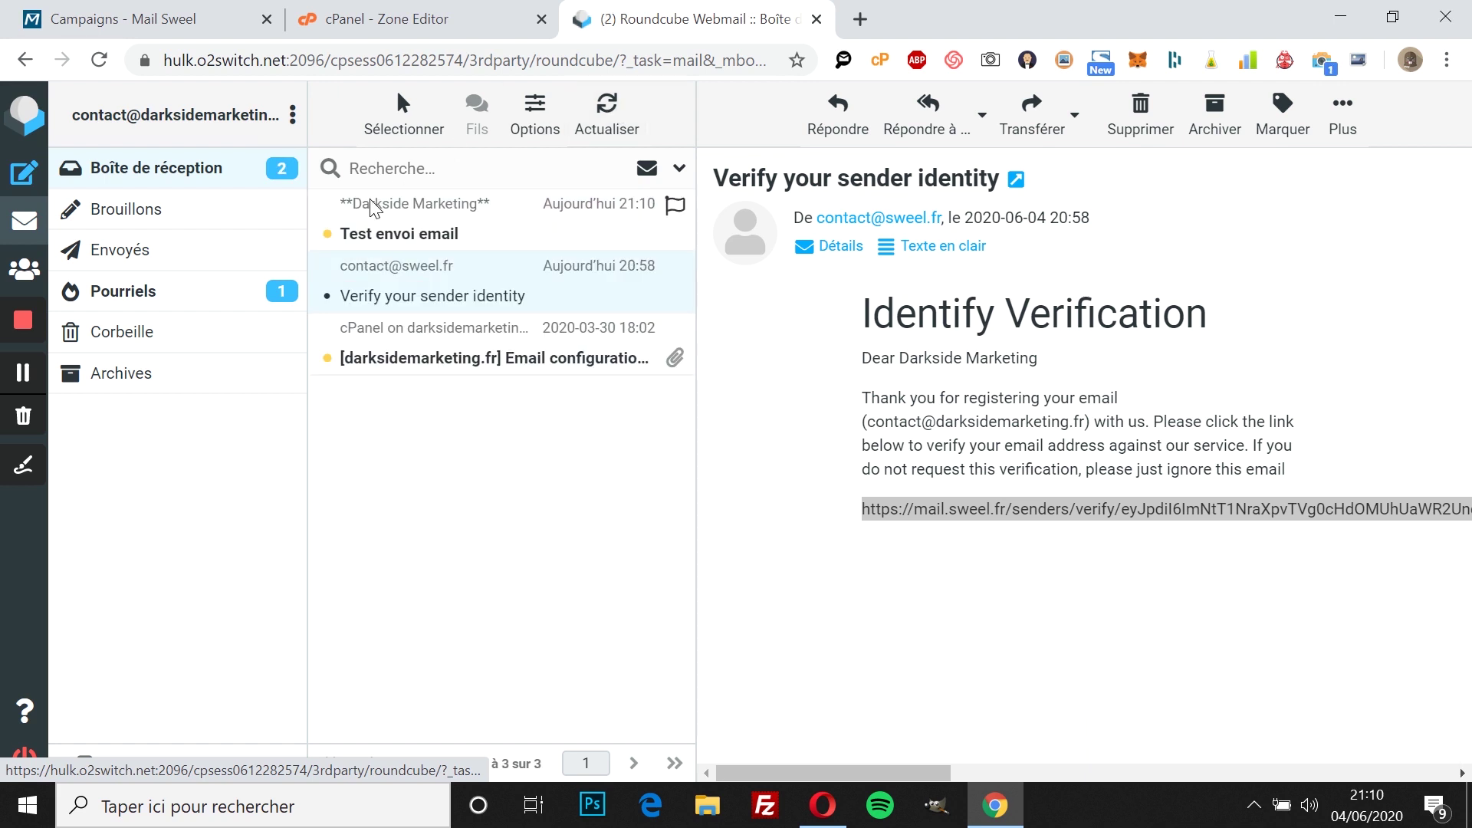
click(486, 238)
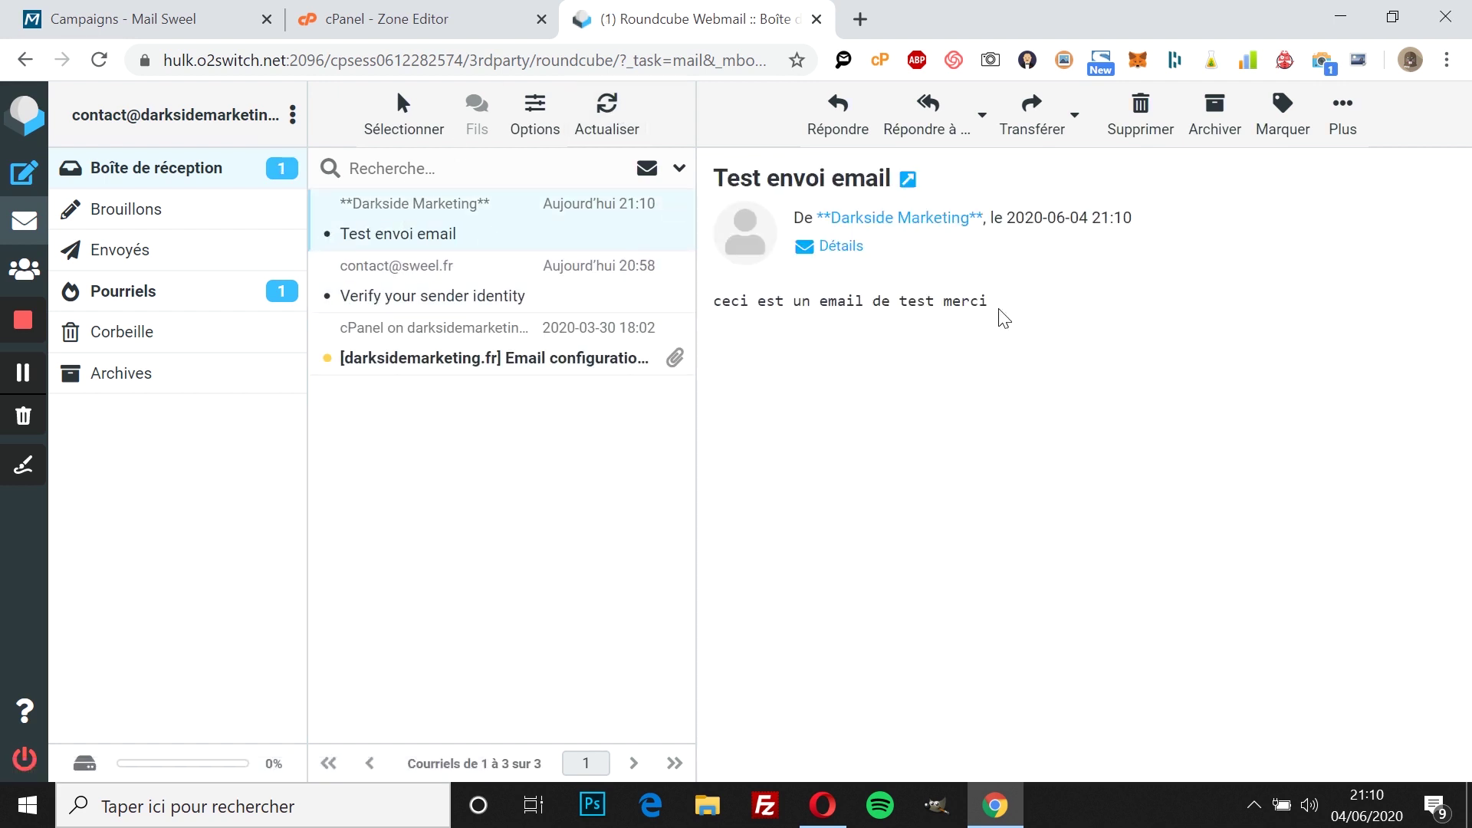
key(ctrl+1)
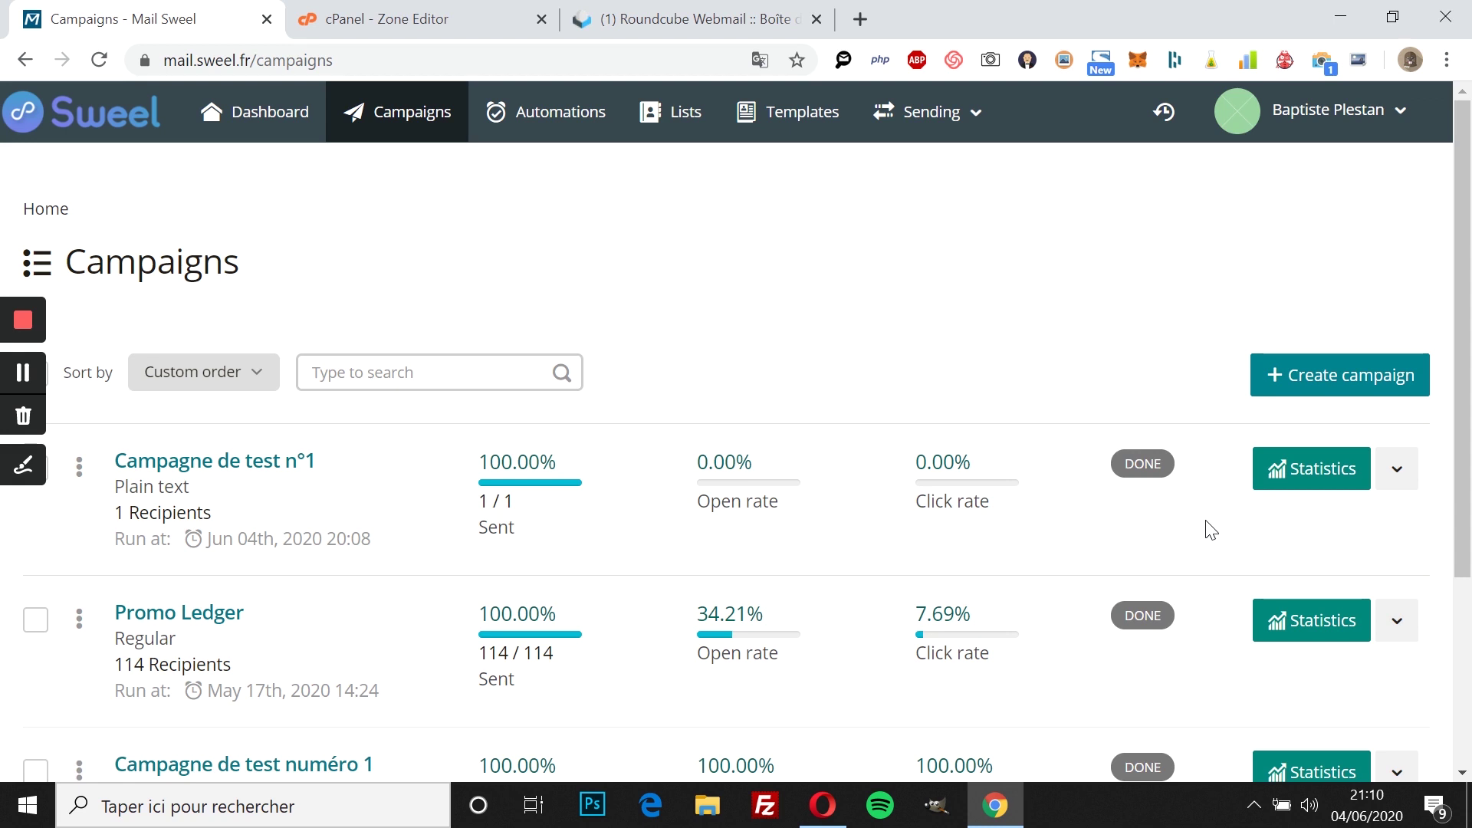
scroll(1188, 414, down, 1)
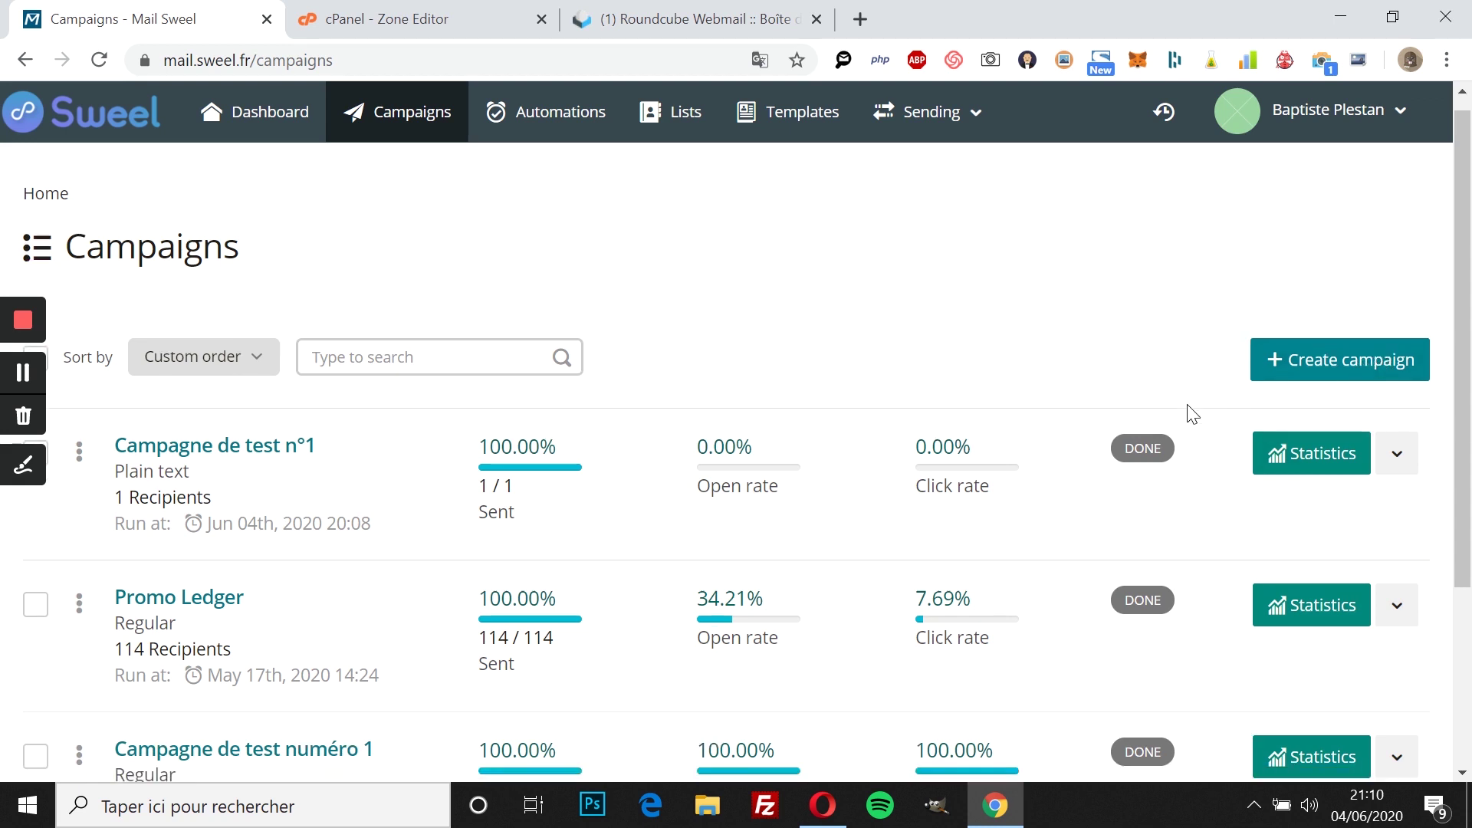
scroll(1191, 414, up, 1)
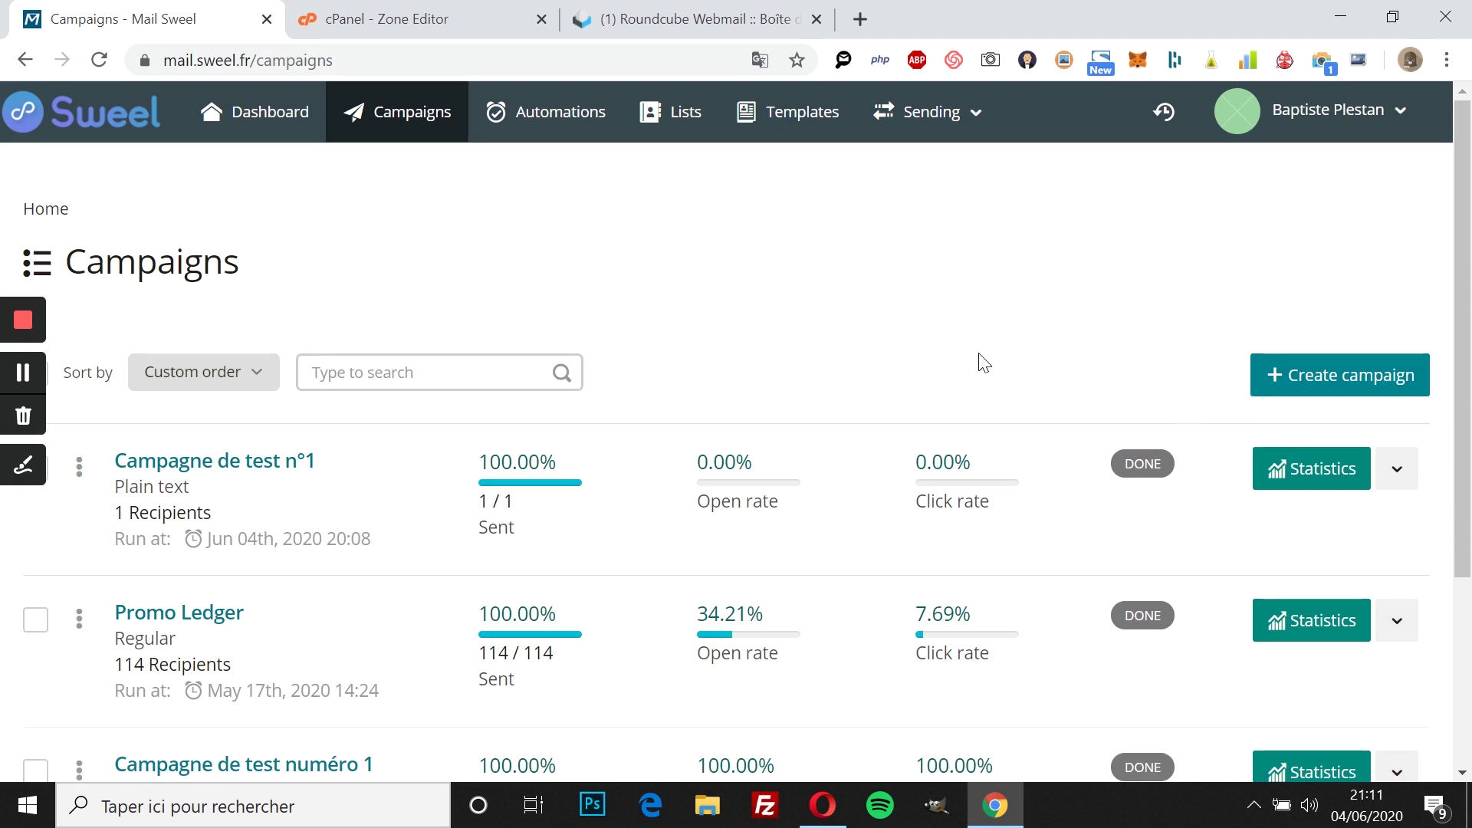